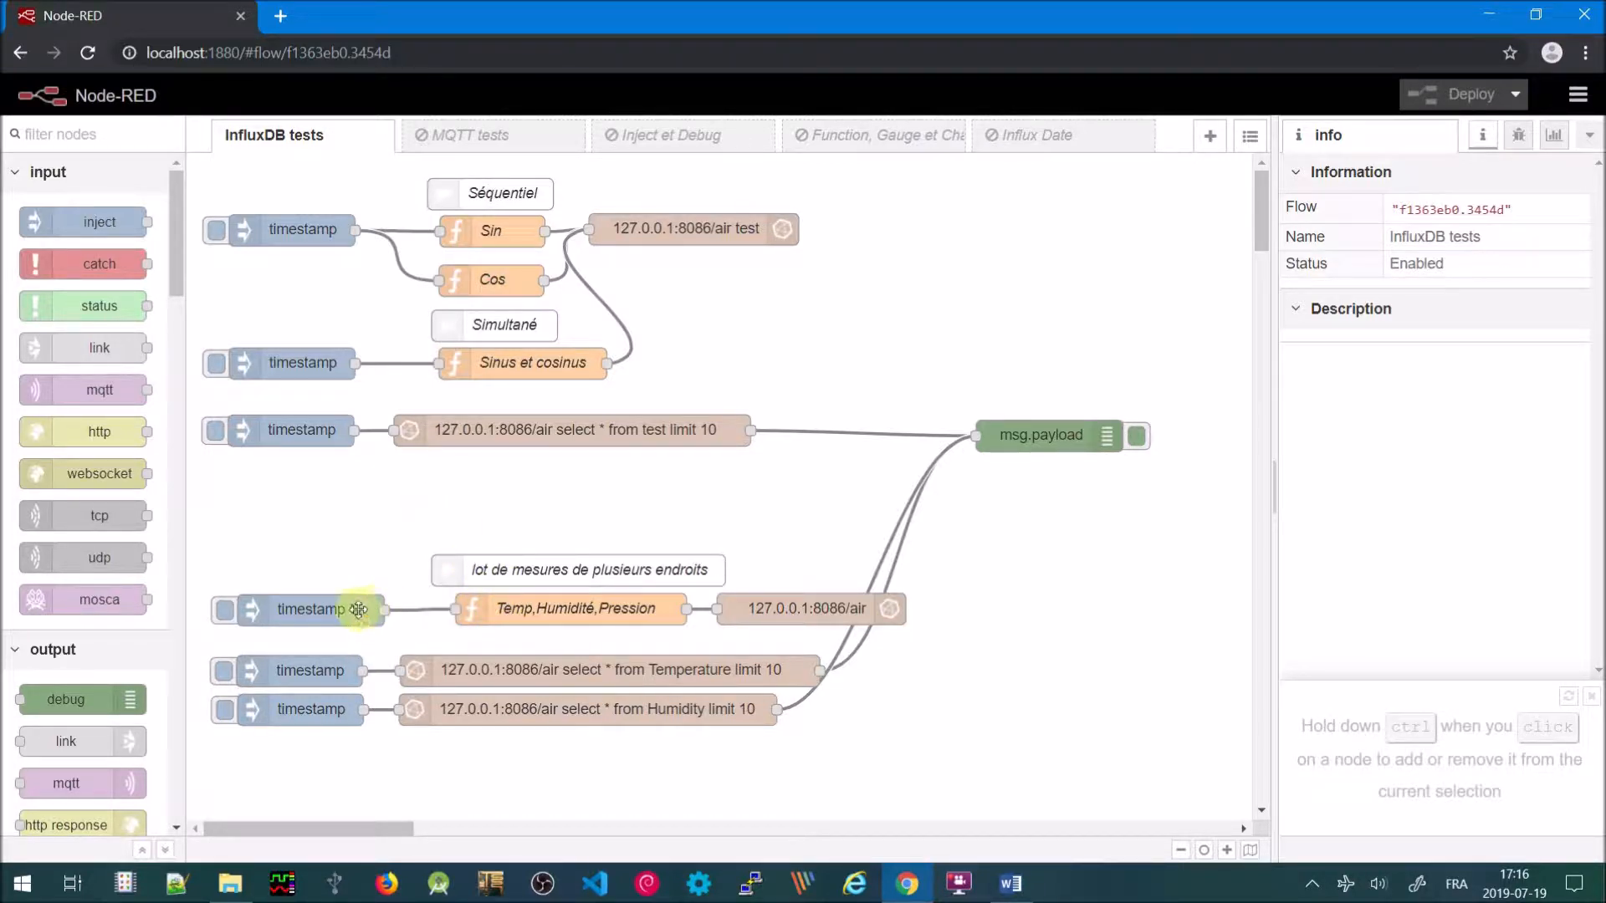
Set the repeat interval of the inject node feeding Temp,Humidité,Pression to every 1 second
double_click(308, 616)
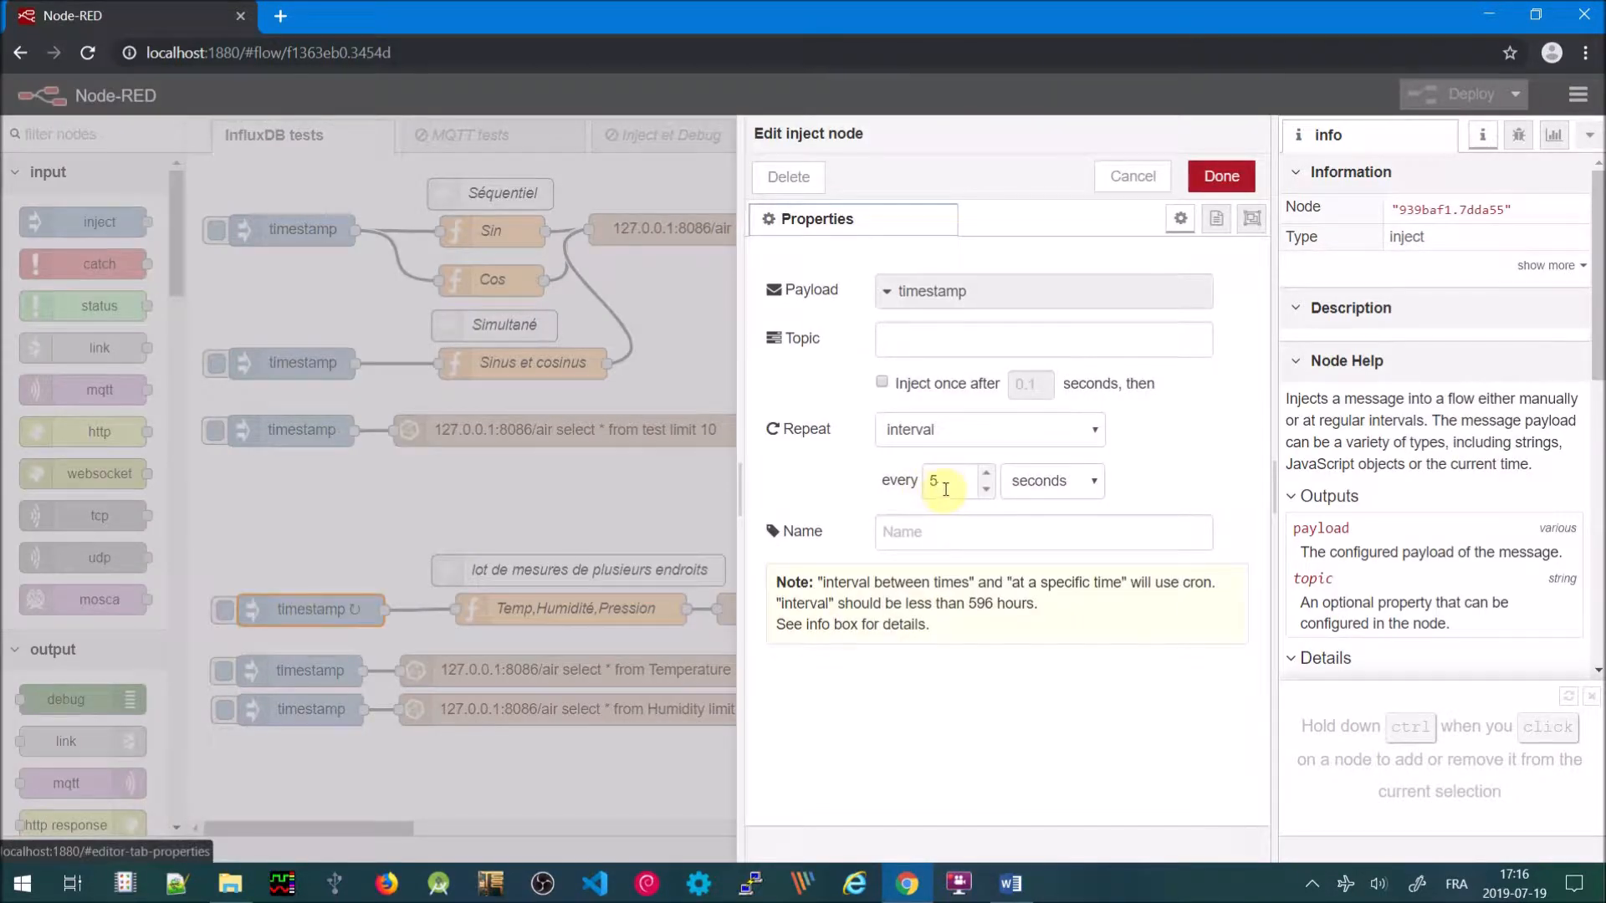
left_click_drag(943, 485, 916, 485)
type("1")
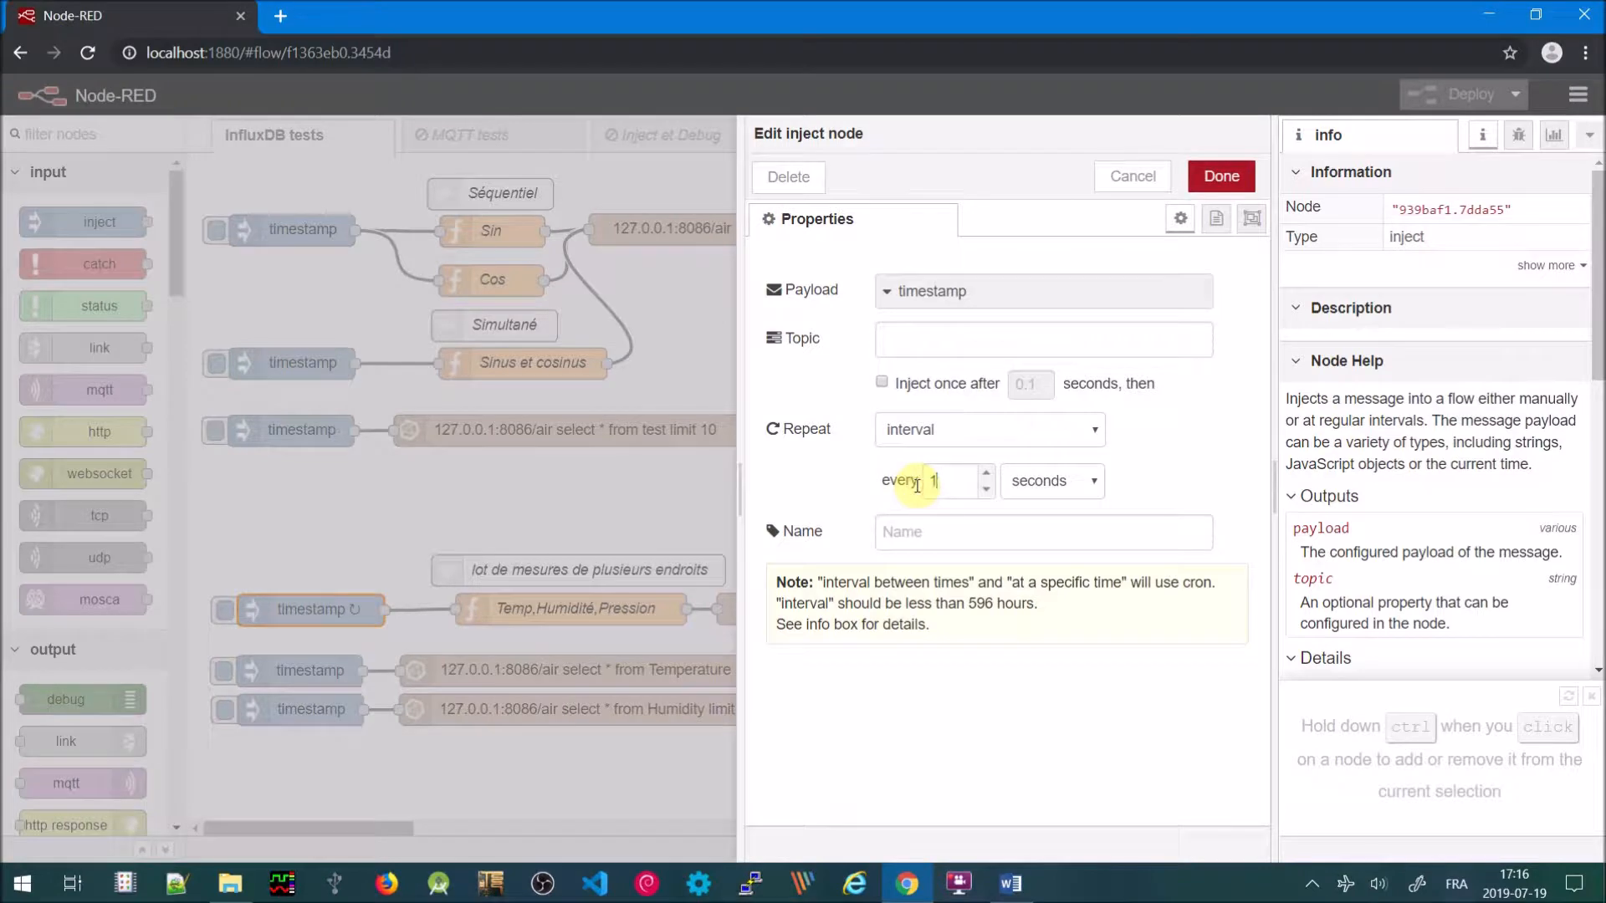
left_click(1219, 176)
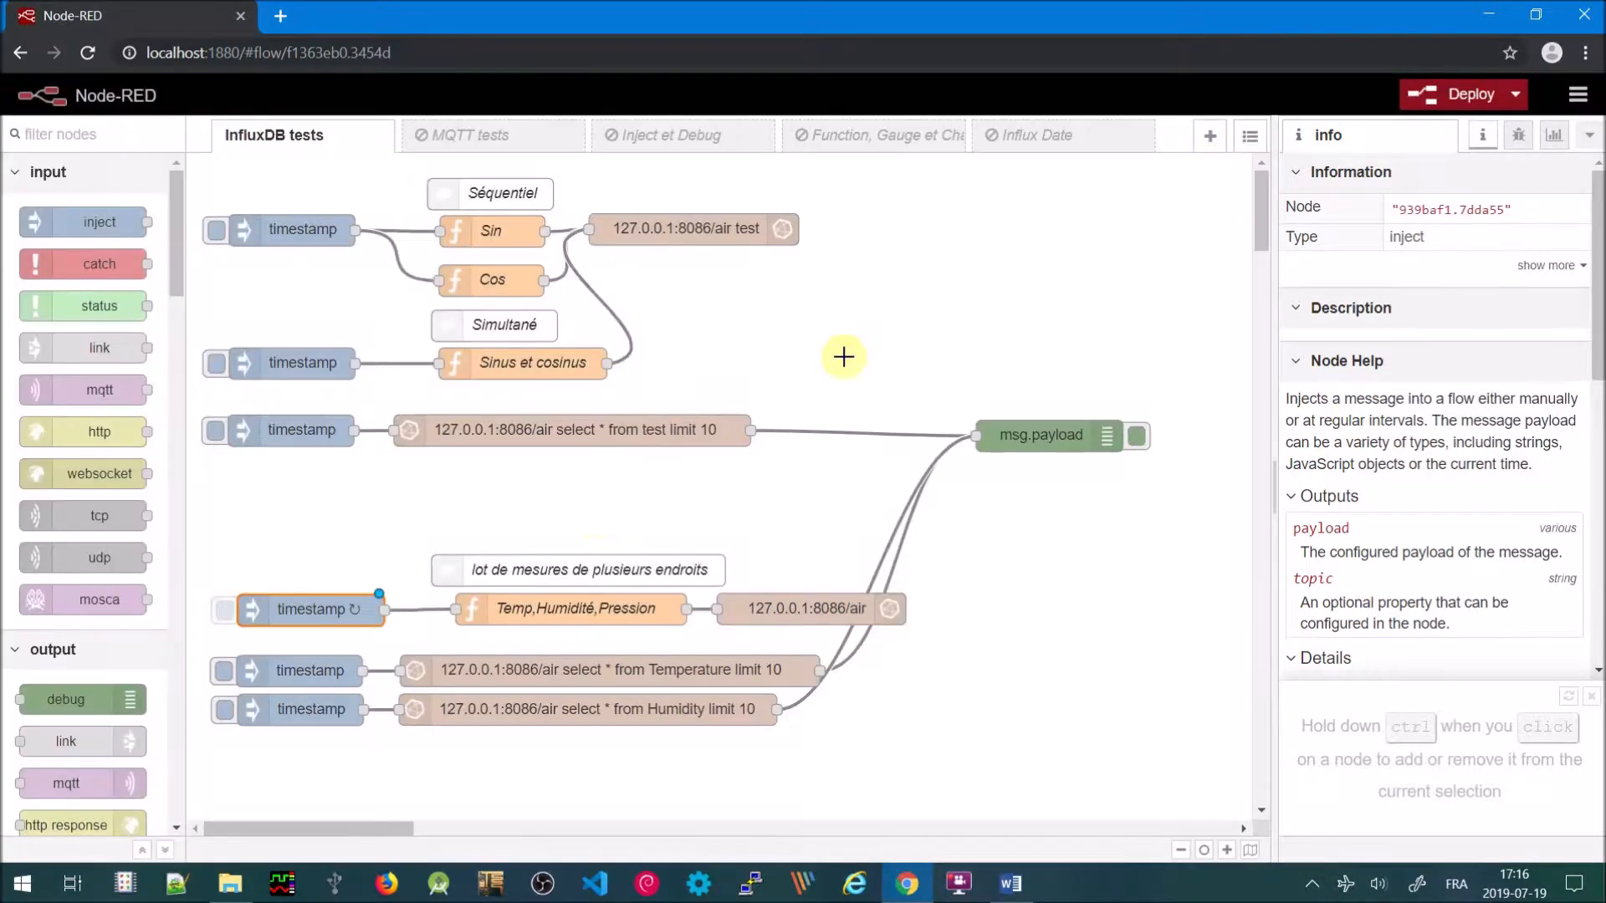
Examine the JavaScript code of the Temp,Humidité,Pression function node through to its end, and close it without changes
left_click(544, 612)
double_click(543, 612)
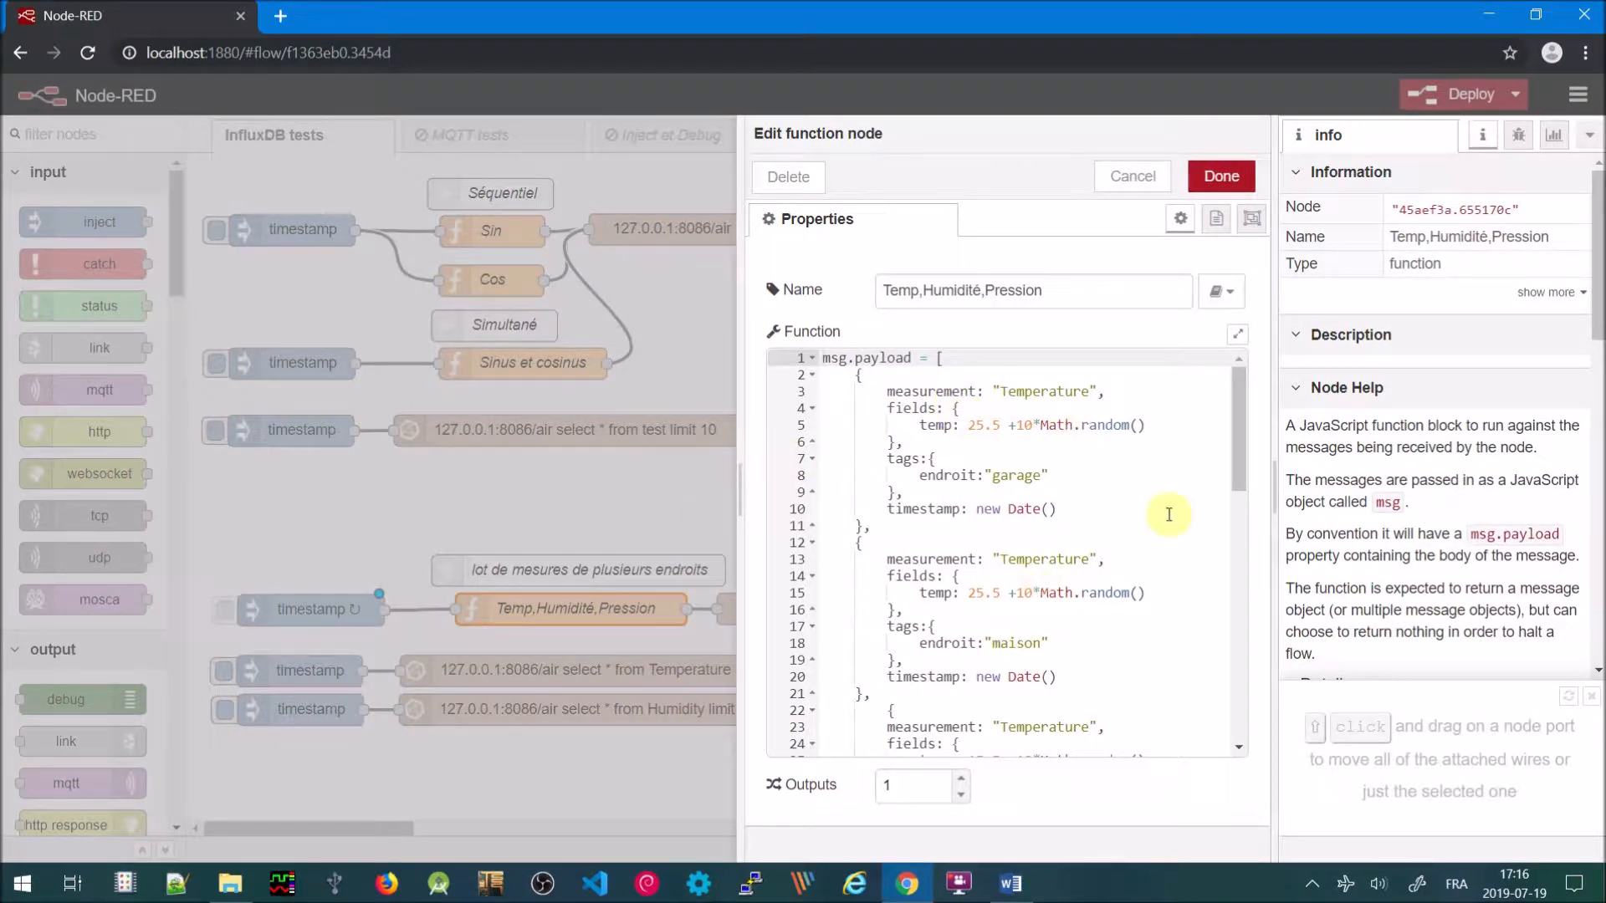
left_click_drag(1234, 458, 1245, 602)
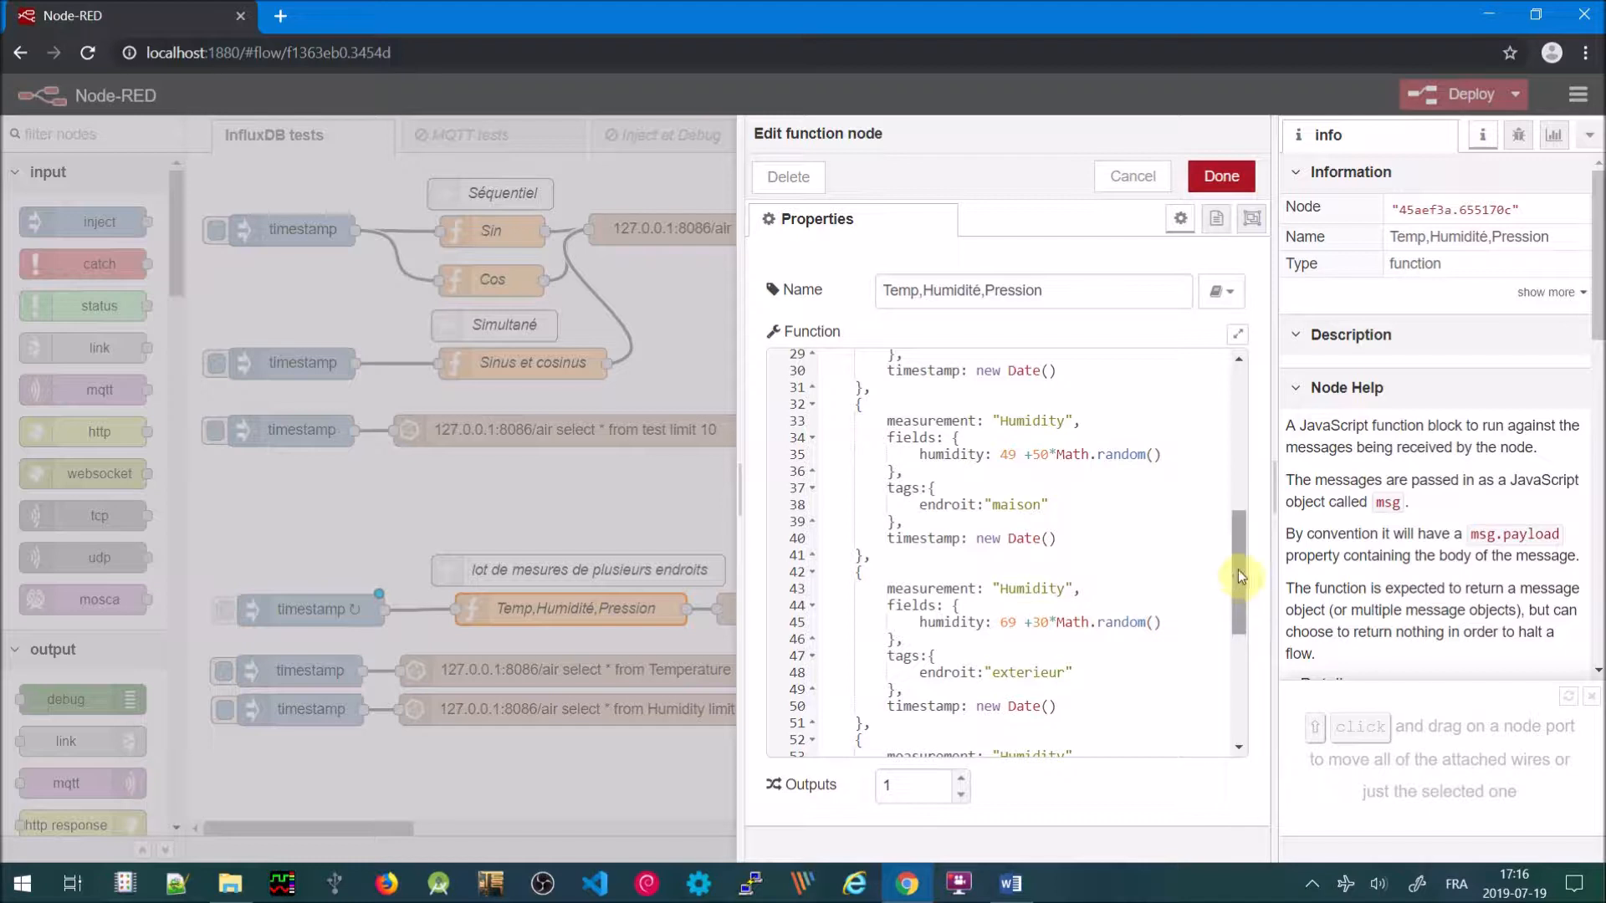
left_click_drag(1238, 569, 1242, 684)
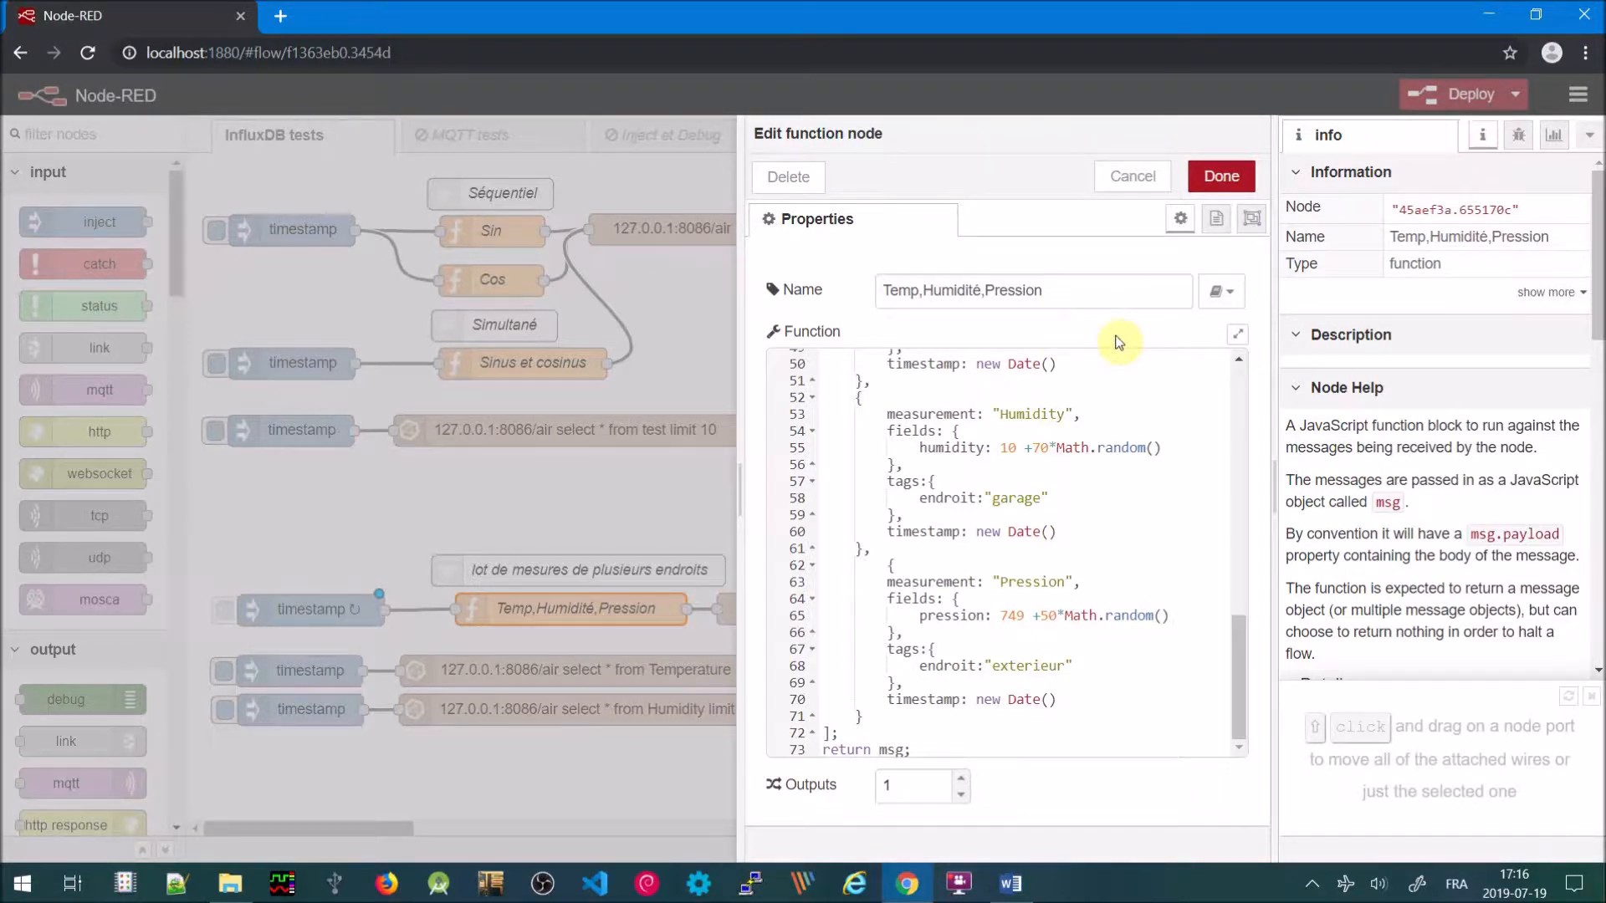
left_click(1139, 174)
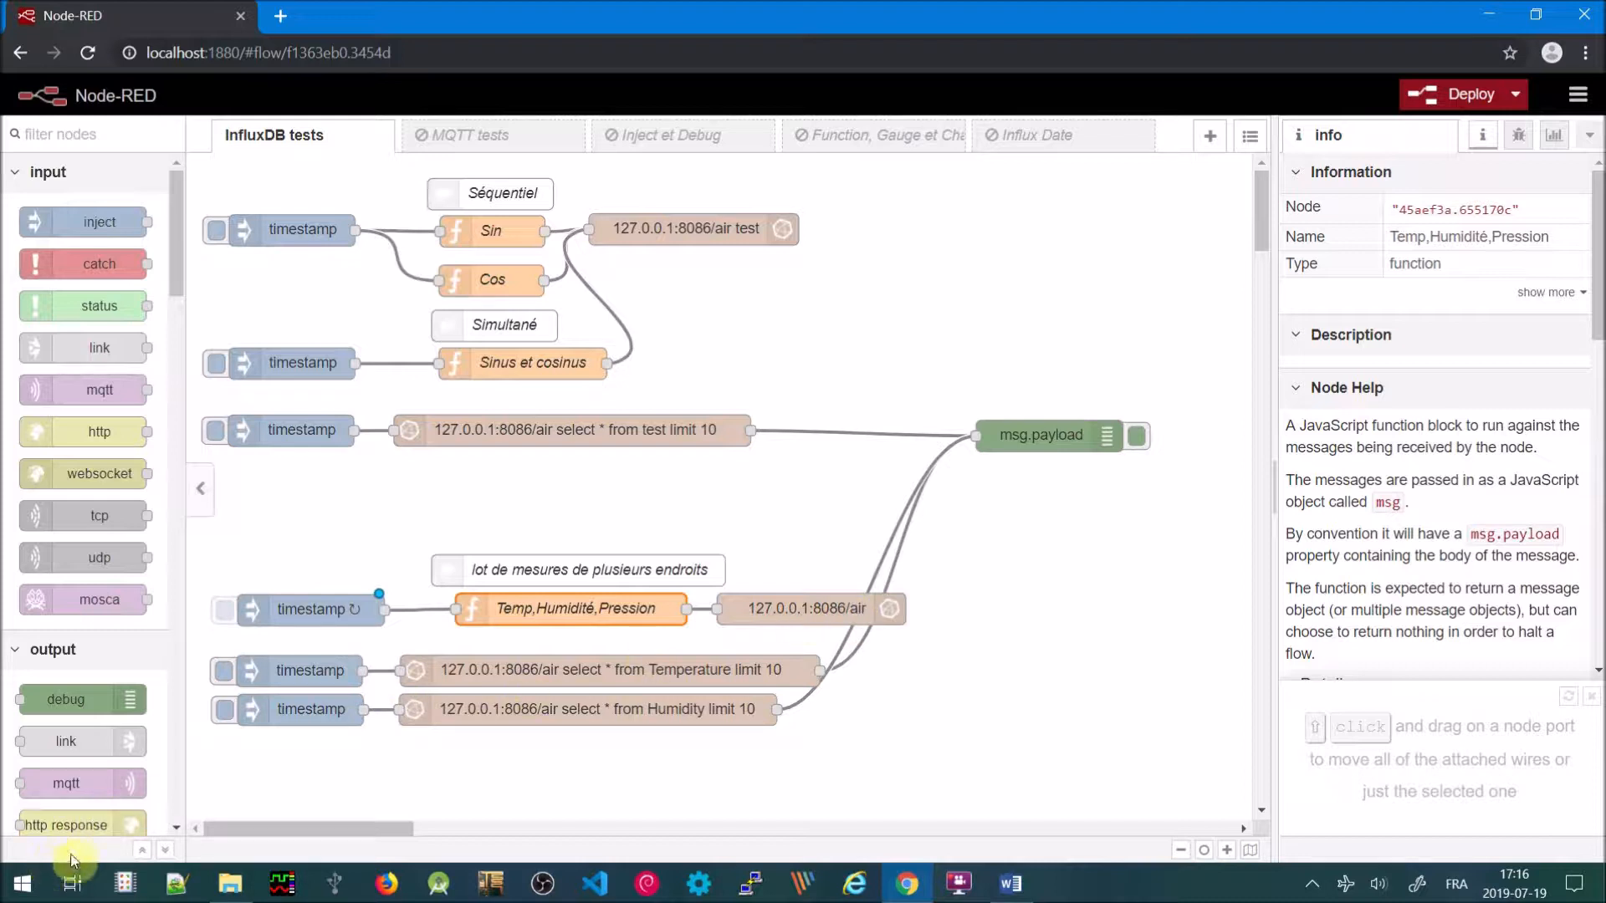
Deploy the modified flow and show the debug messages
left_click(1453, 94)
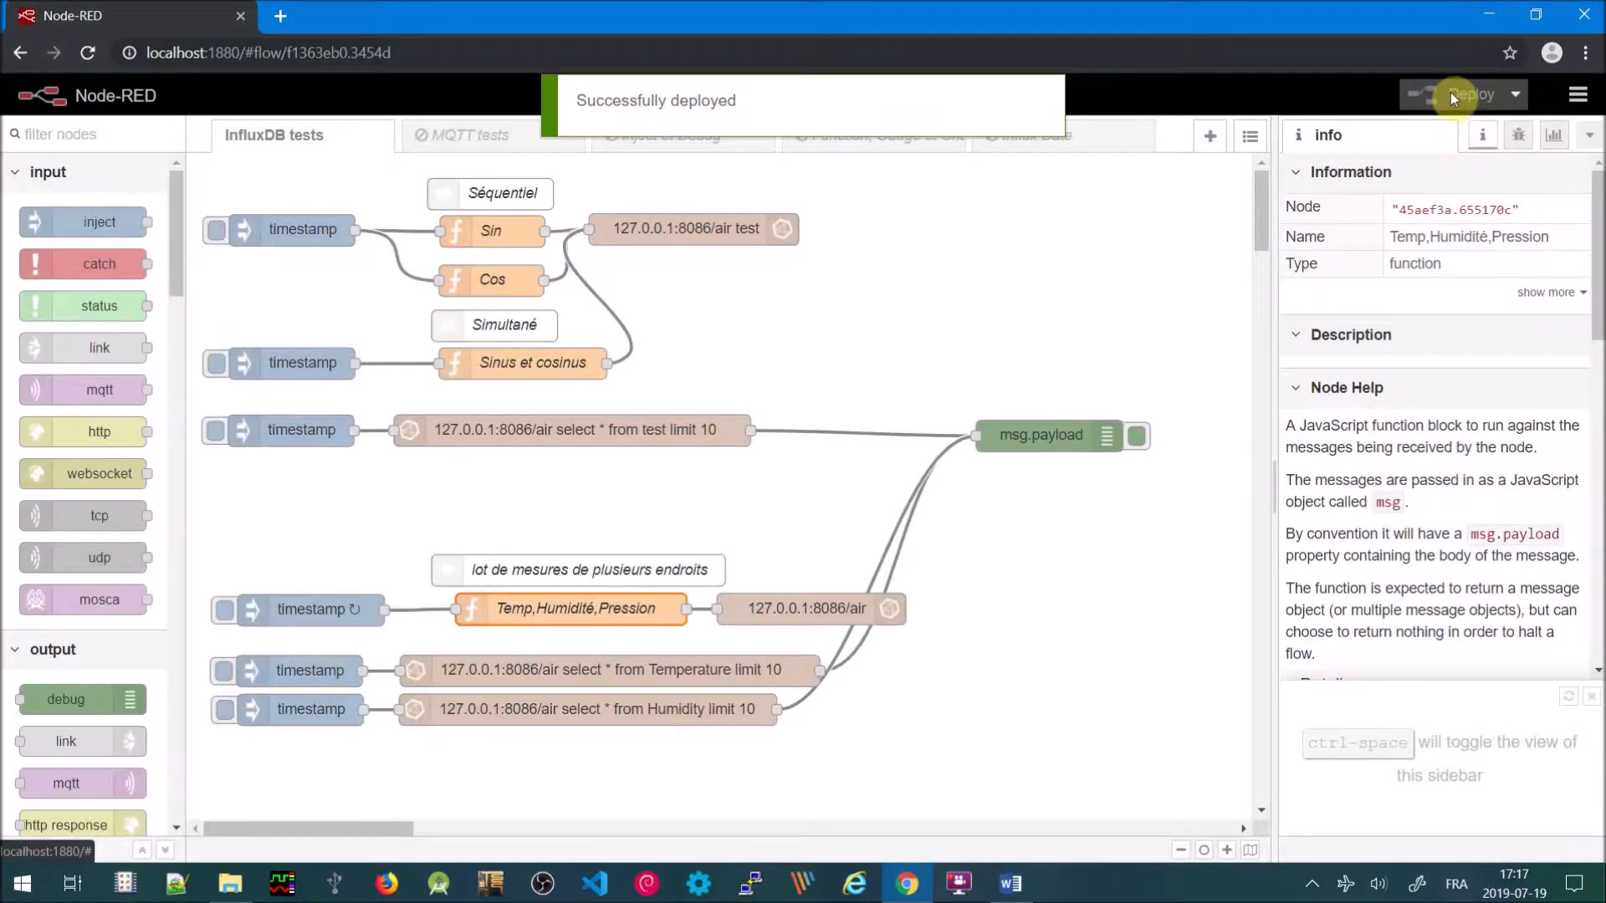
left_click(1518, 134)
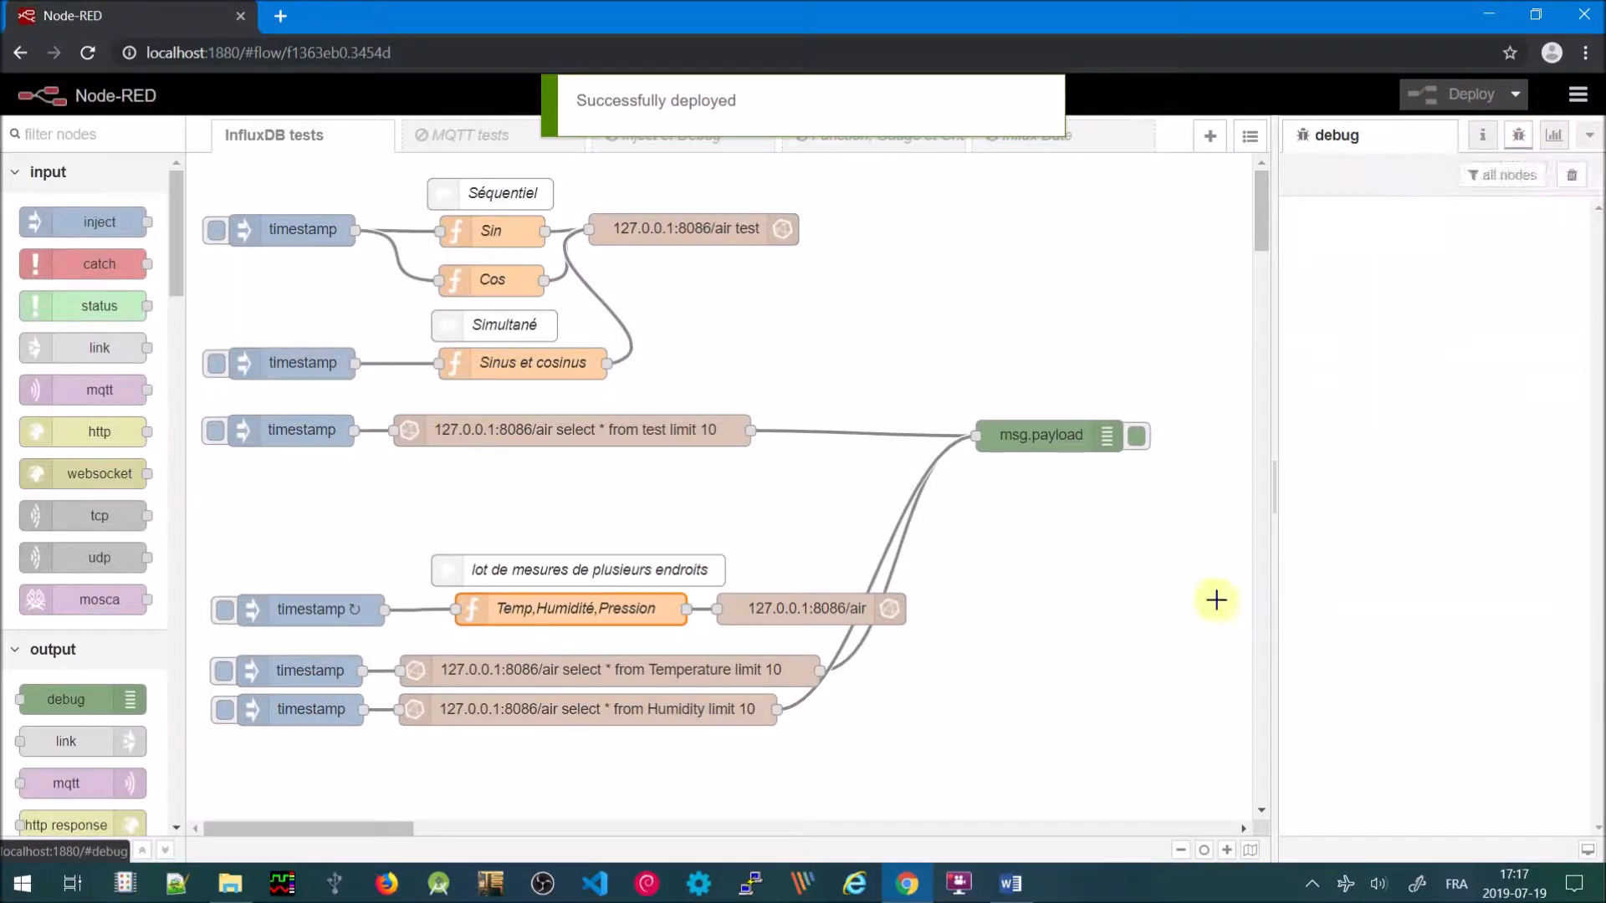
Trigger the Temperature query and examine the last records of the returned array in the debug output
left_click(226, 671)
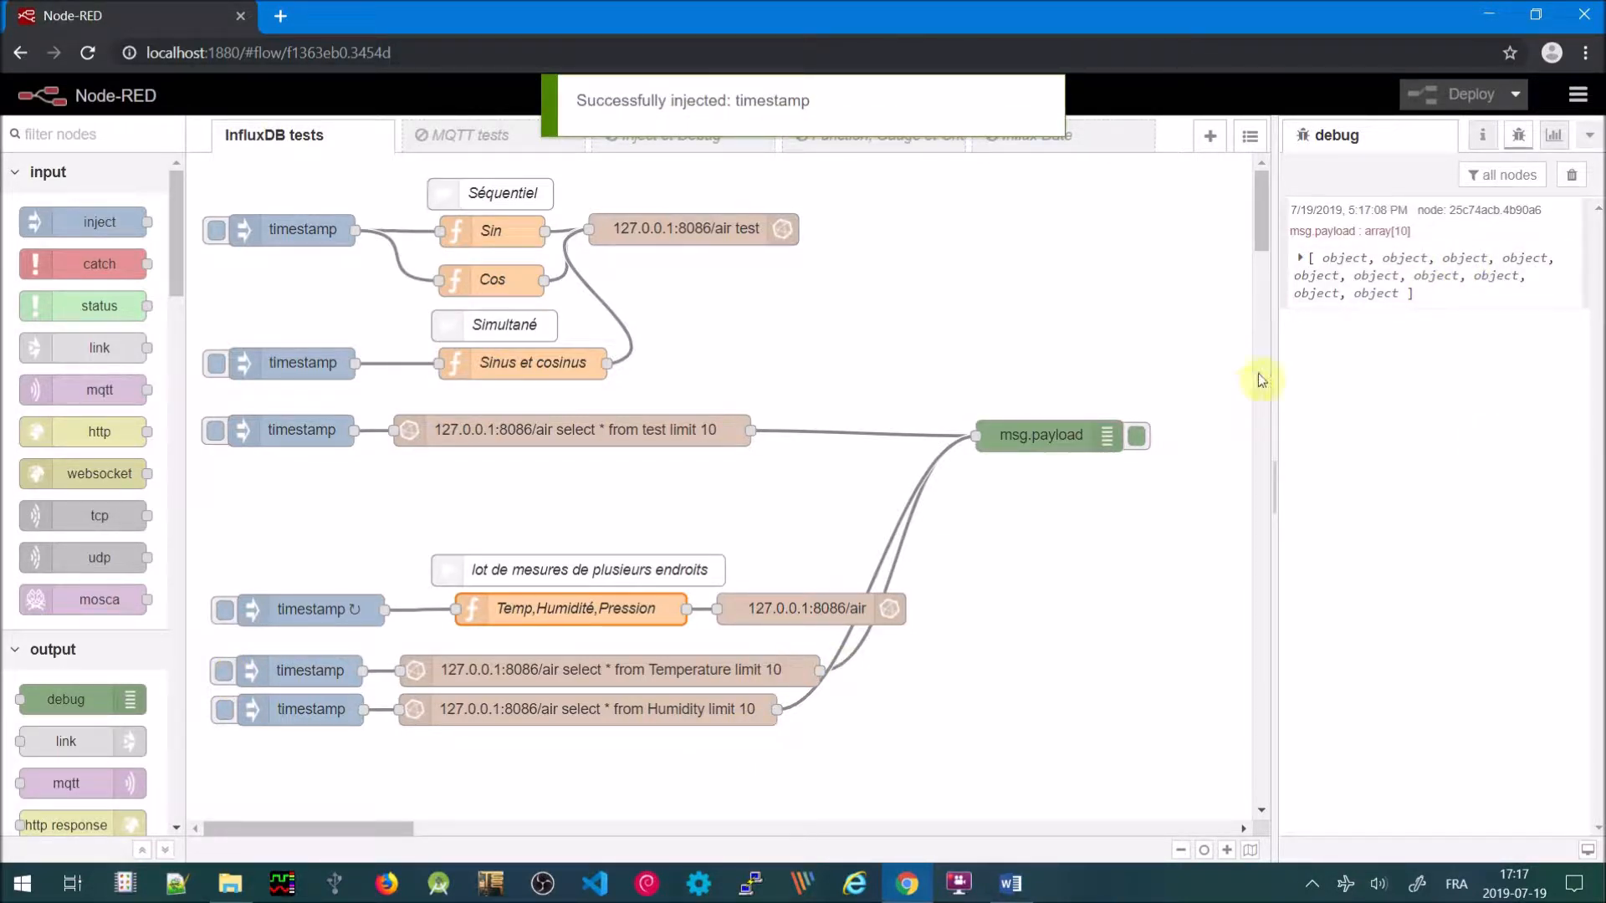
left_click(1338, 294)
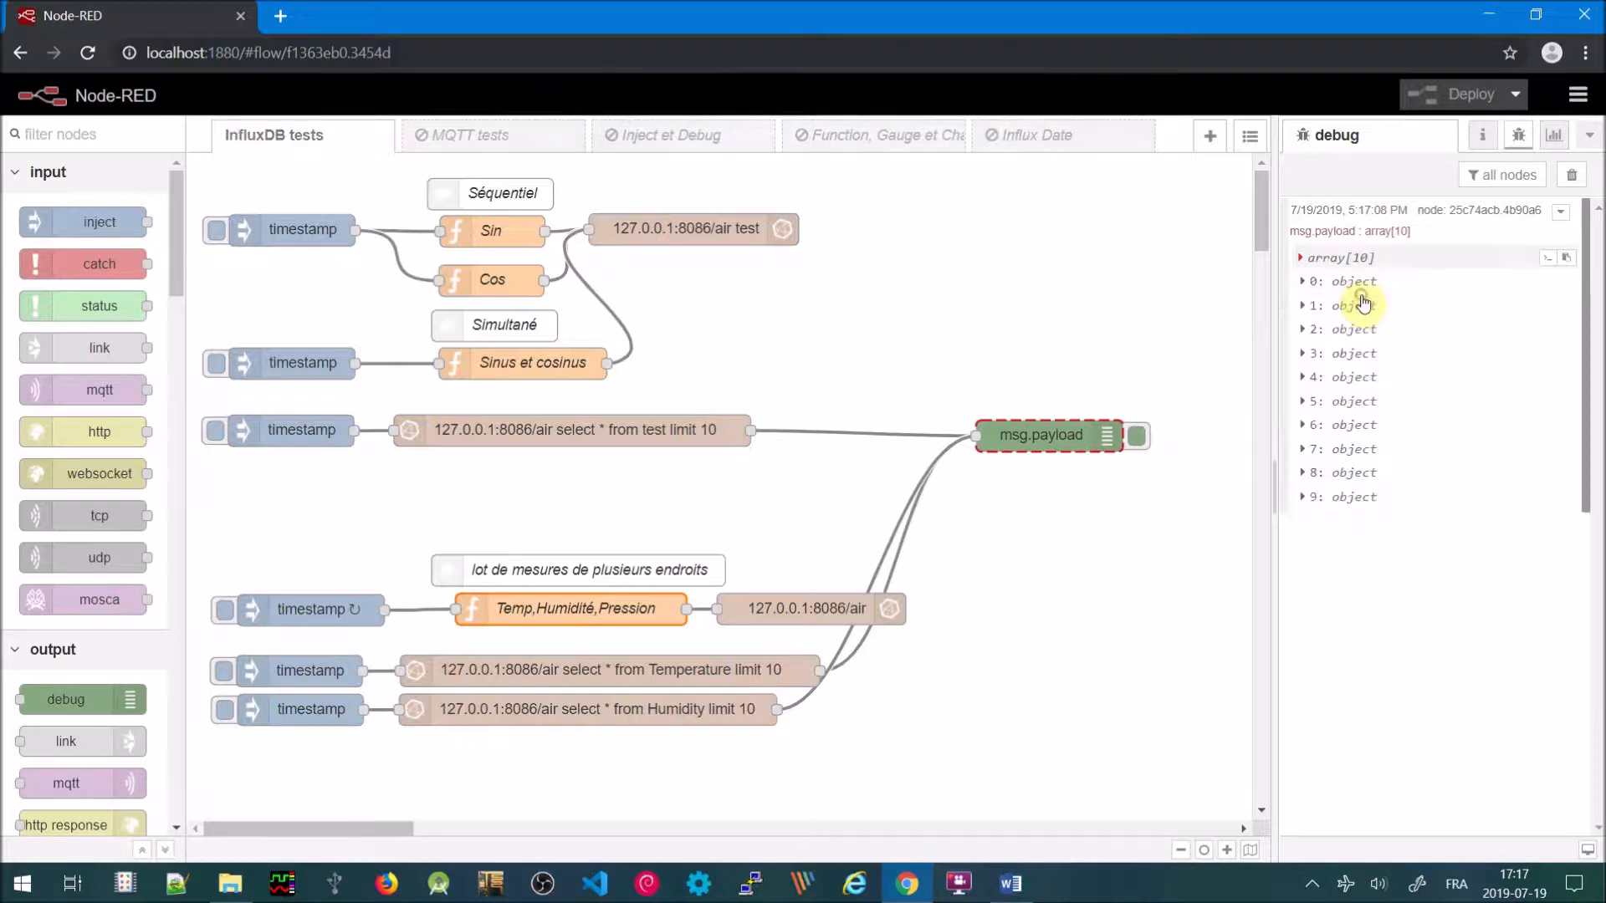
left_click(1301, 497)
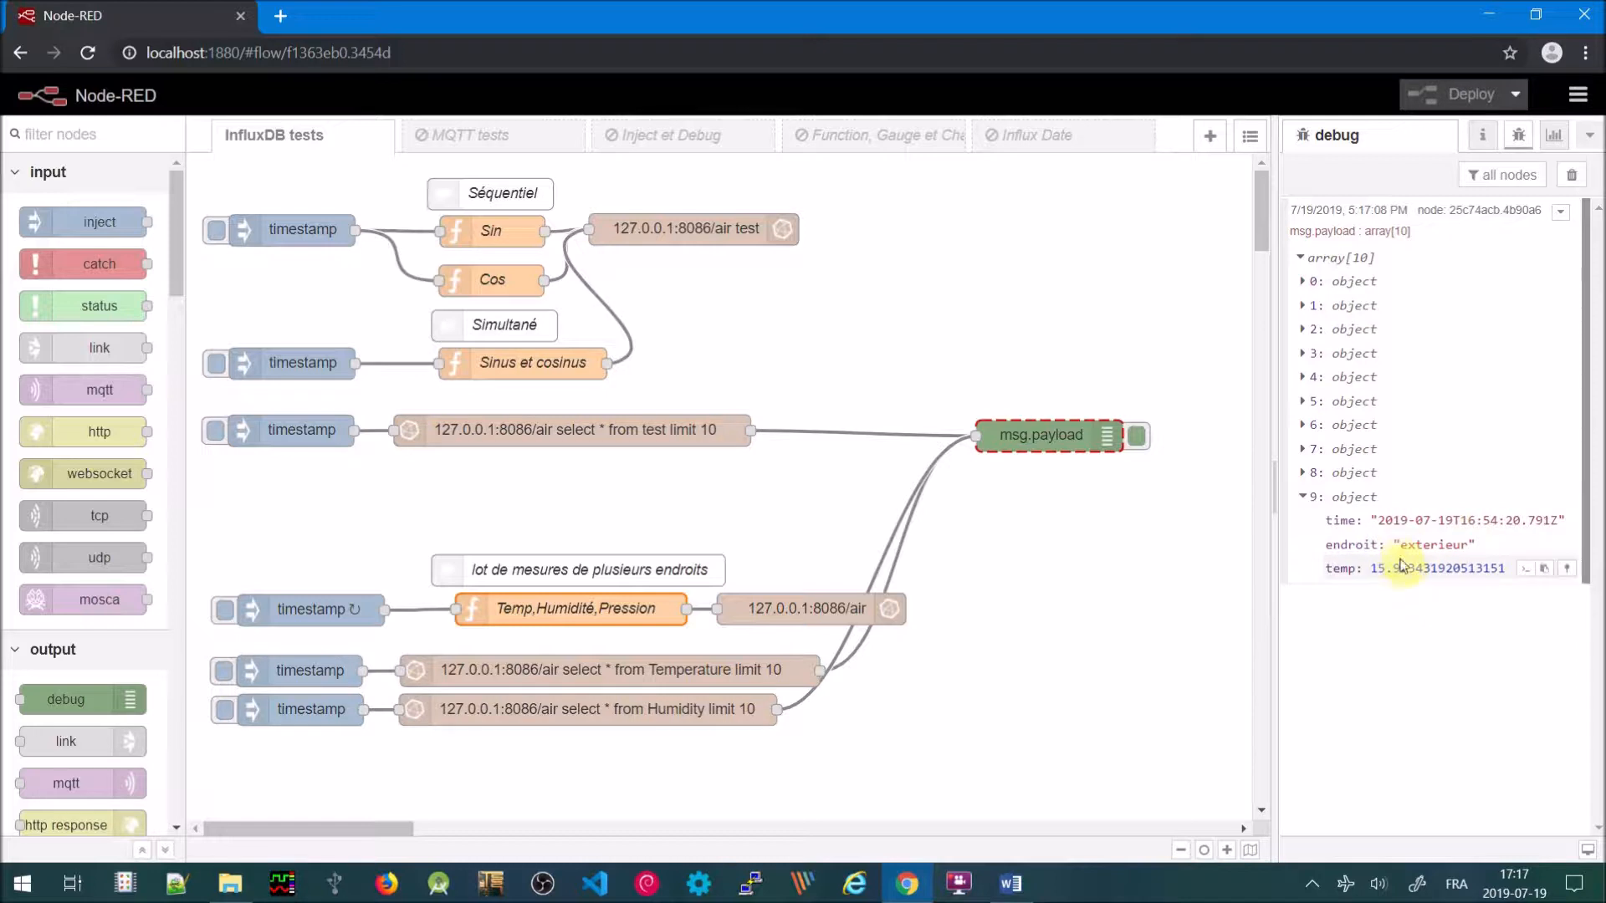
left_click(1301, 473)
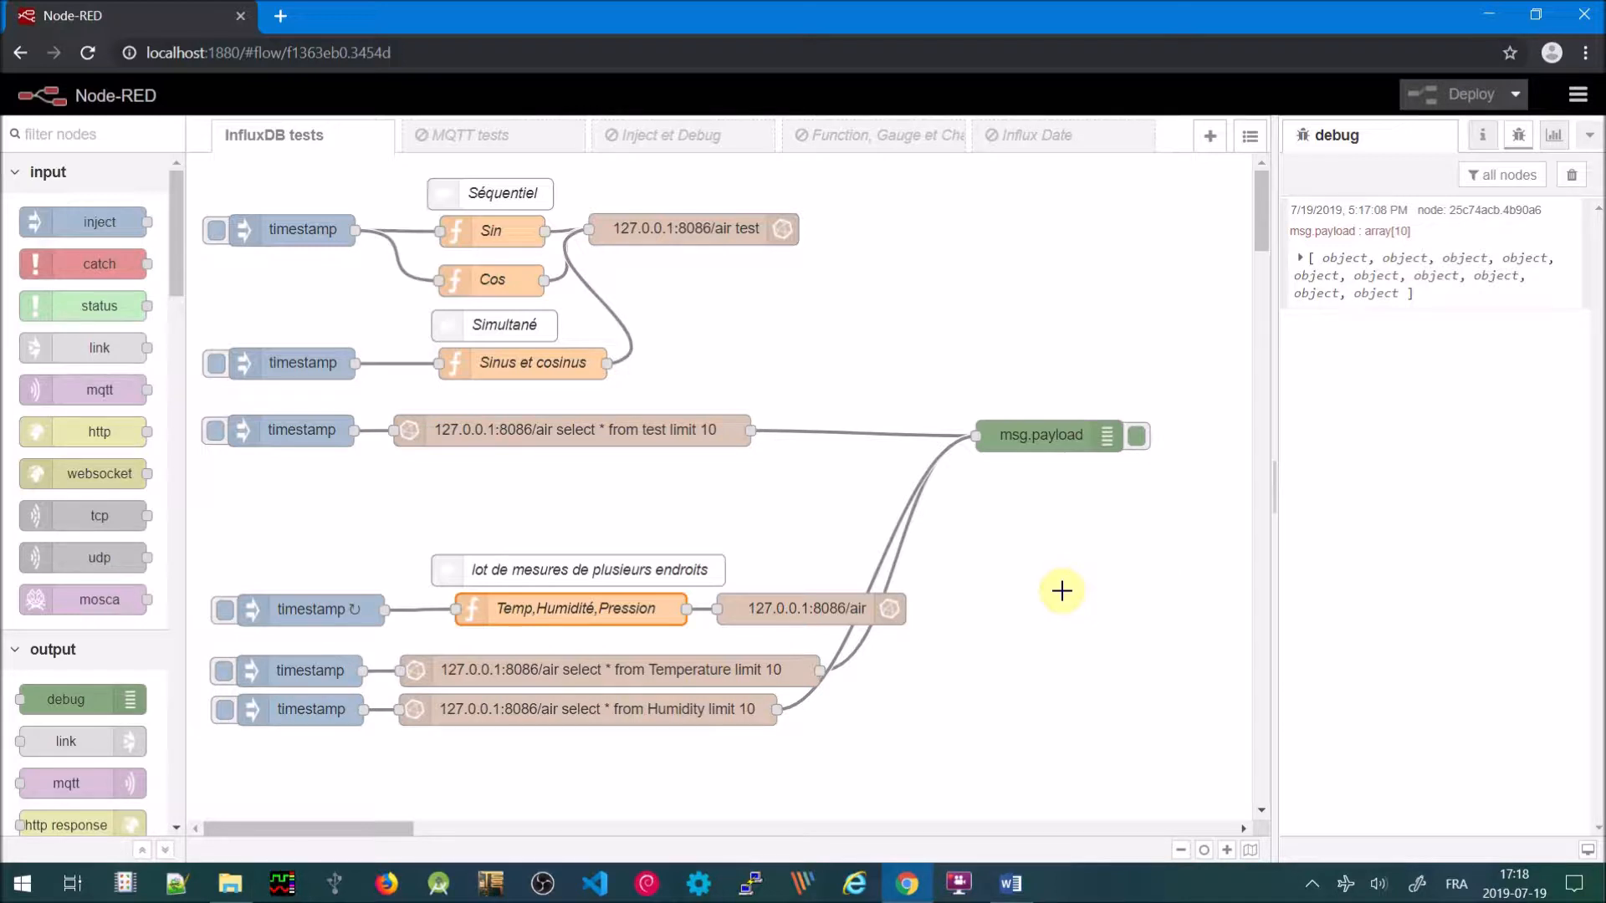
Open a Windows command prompt and list the running Docker containers with their sizes using docker ps -s
left_click(23, 894)
type("cmd")
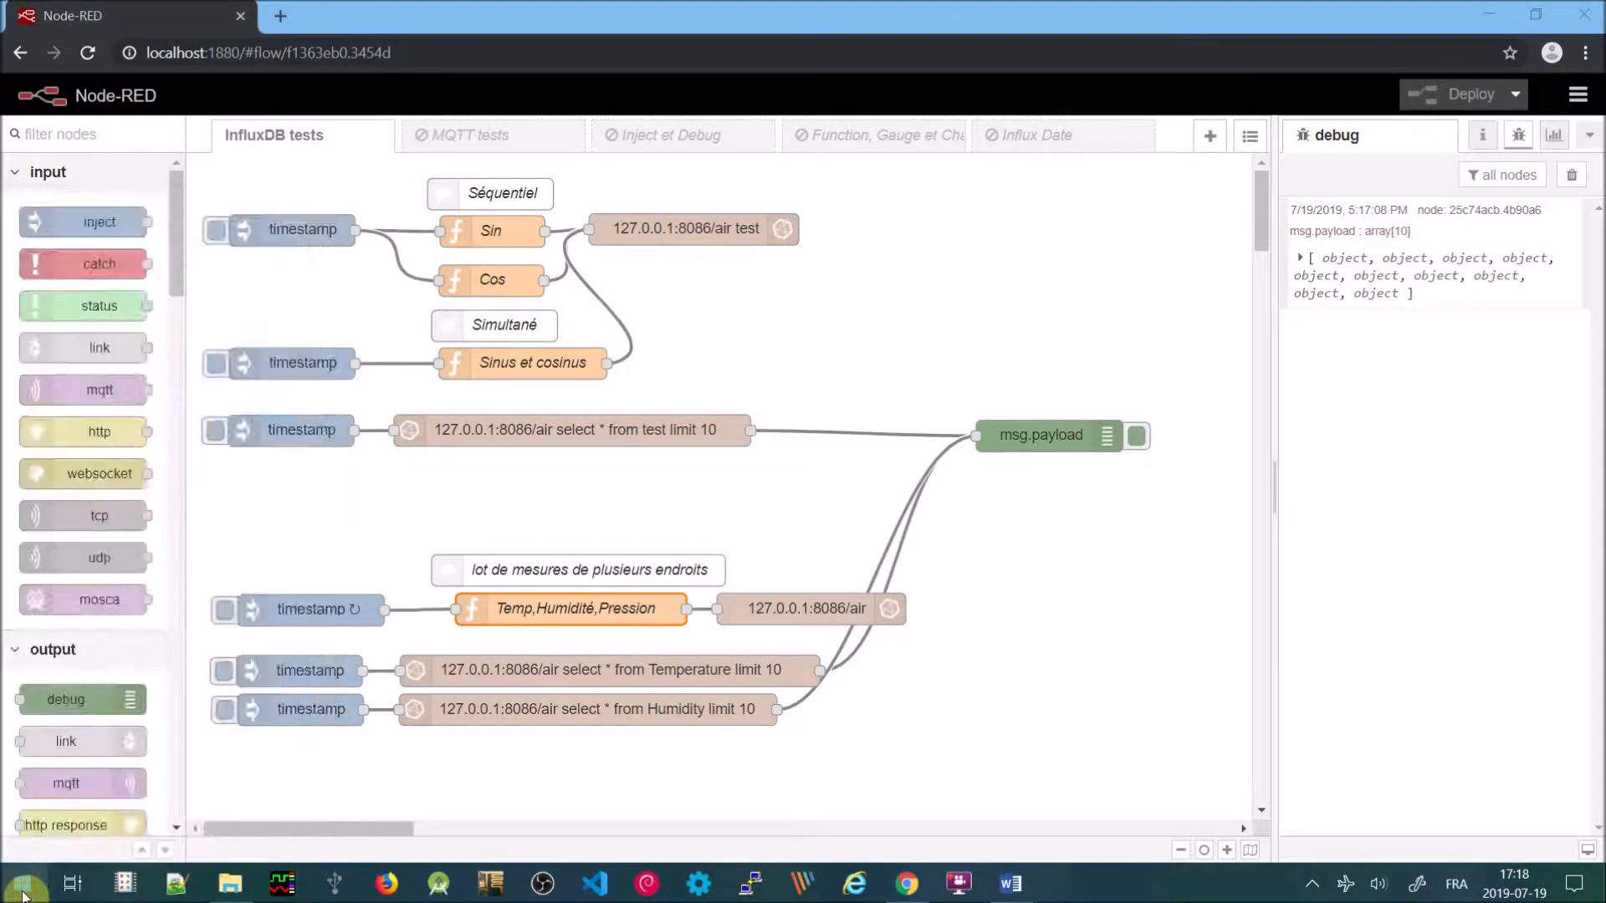
key("Return")
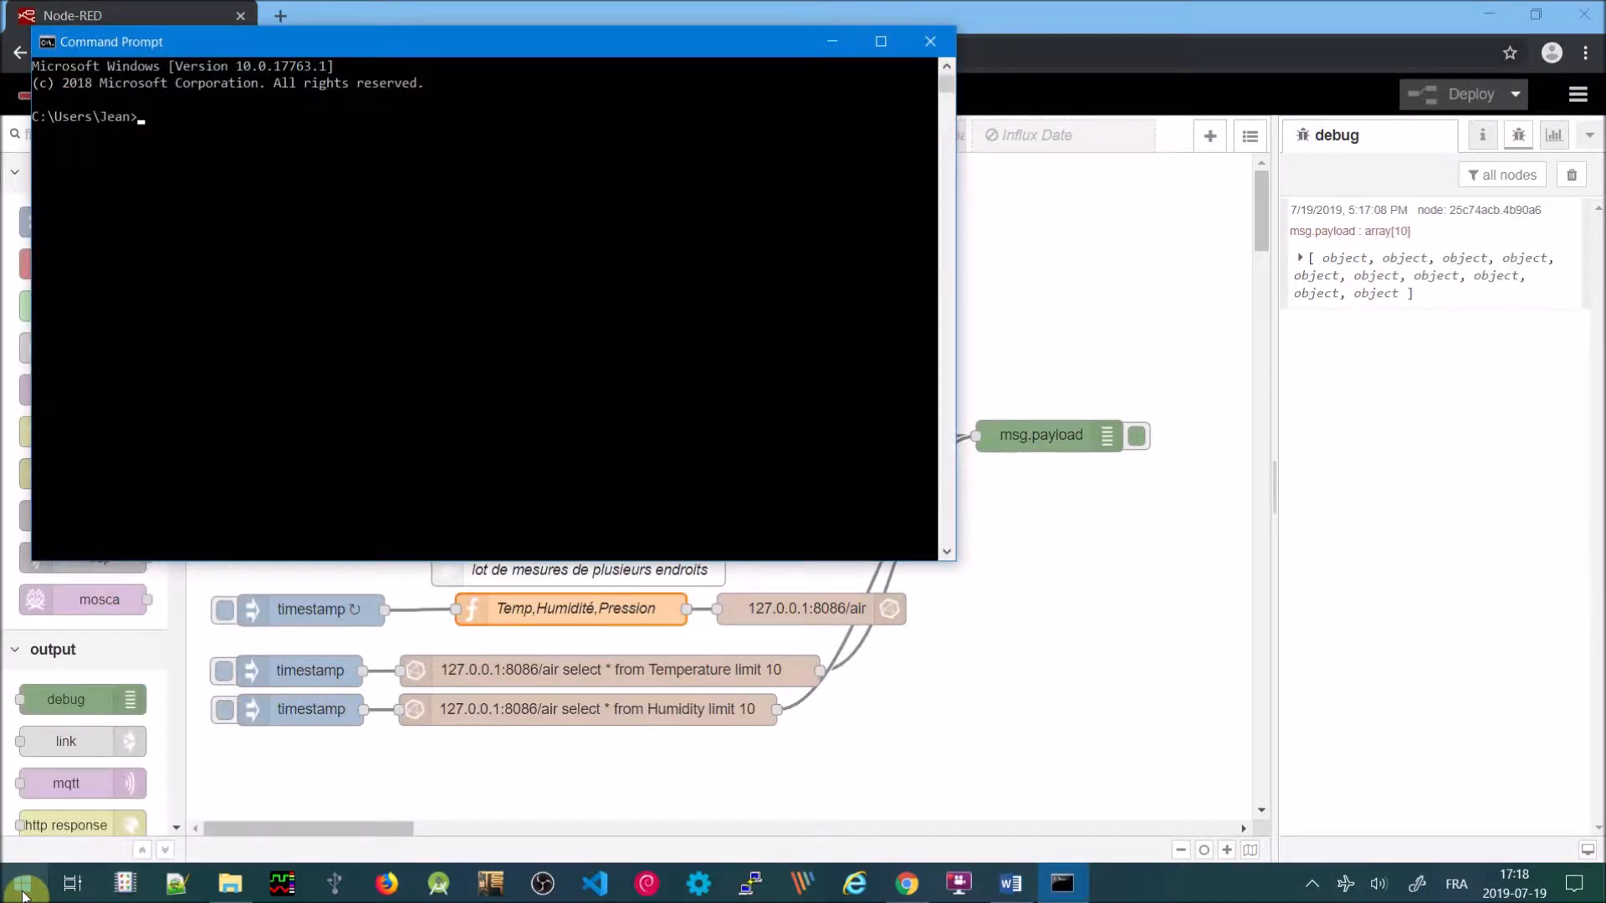
type("docker ps -s")
key("Return")
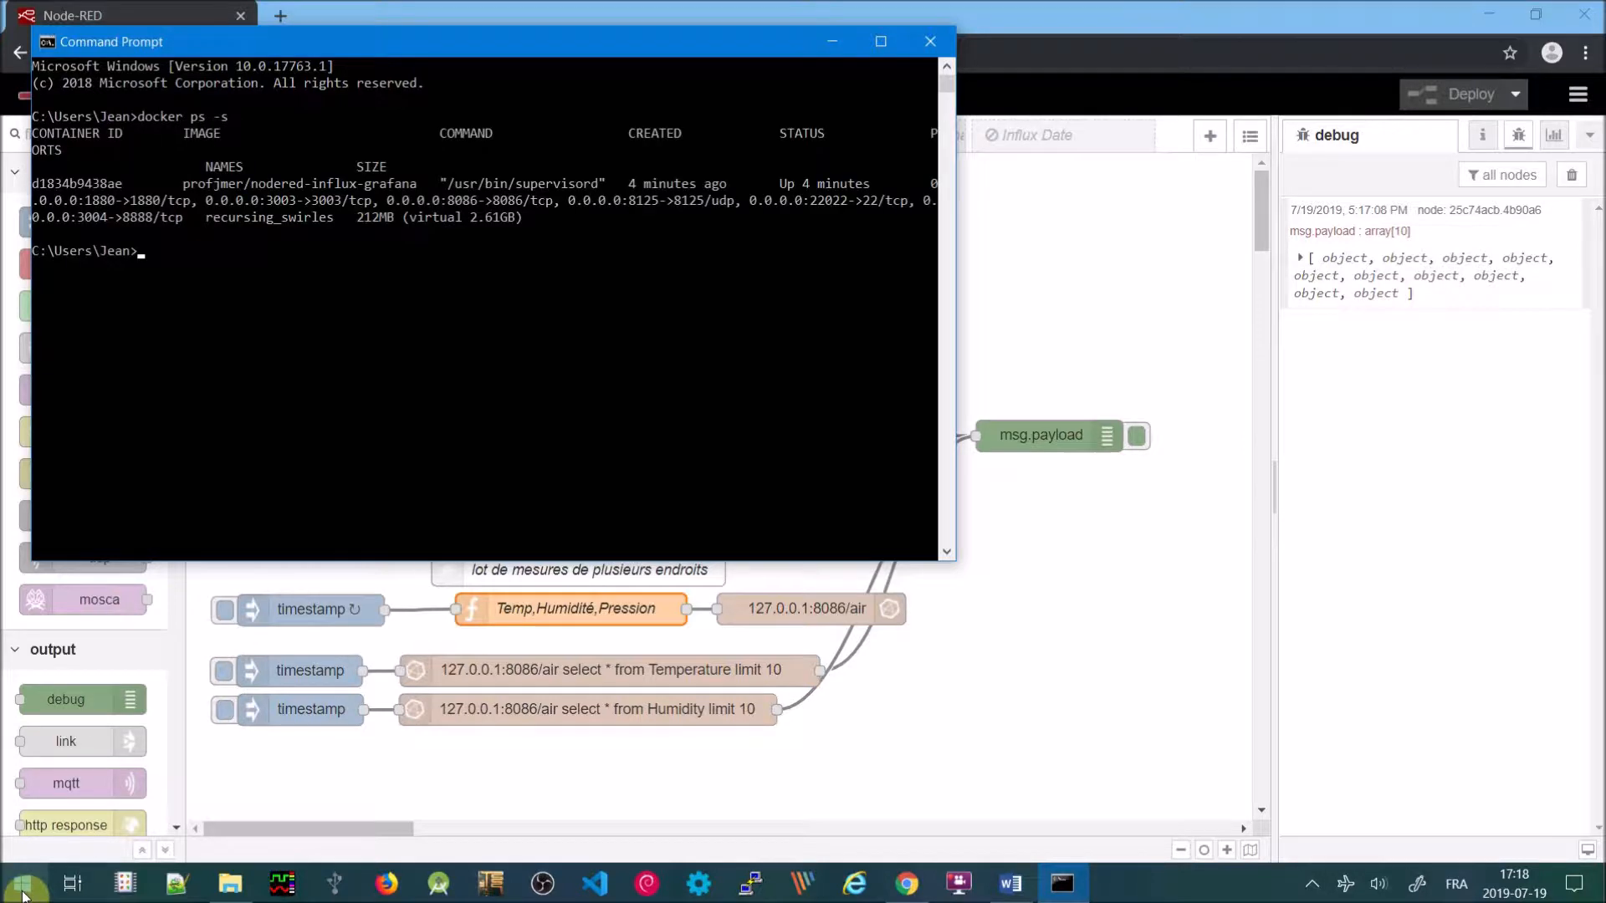
Start the influx shell inside container d1 with docker exec -it and select the air database
type("docker exec -it d1 influx")
key("Return")
type("use air")
key("Return")
List the measurements stored in the air database with show measurements
type("shoe meas")
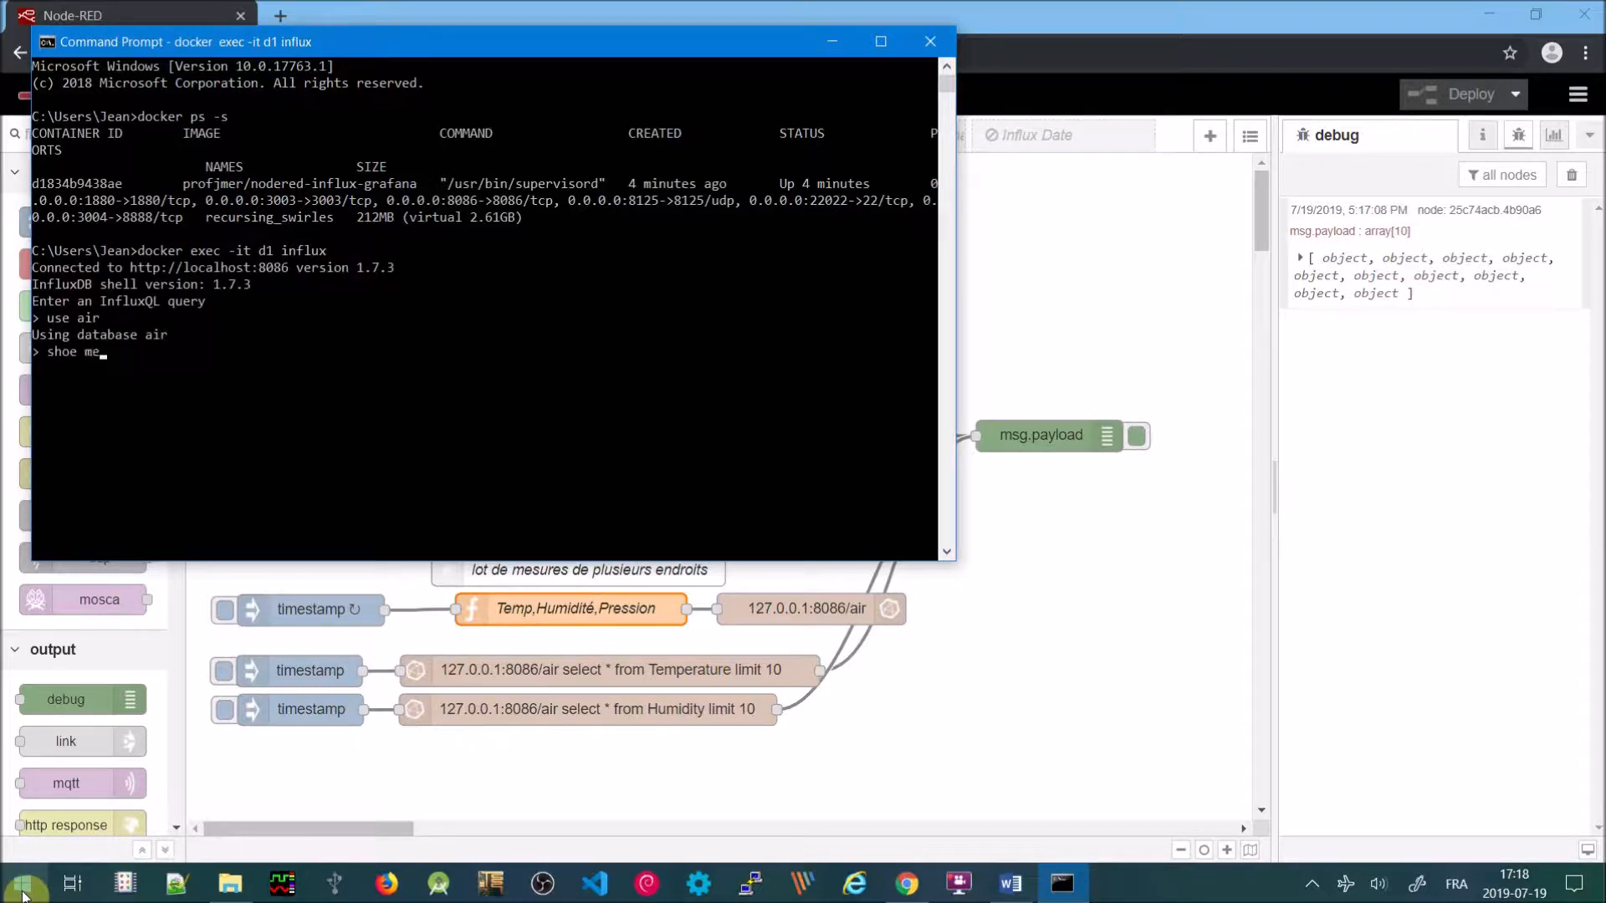
type("urements")
key("Return")
type("show measurements")
key("Return")
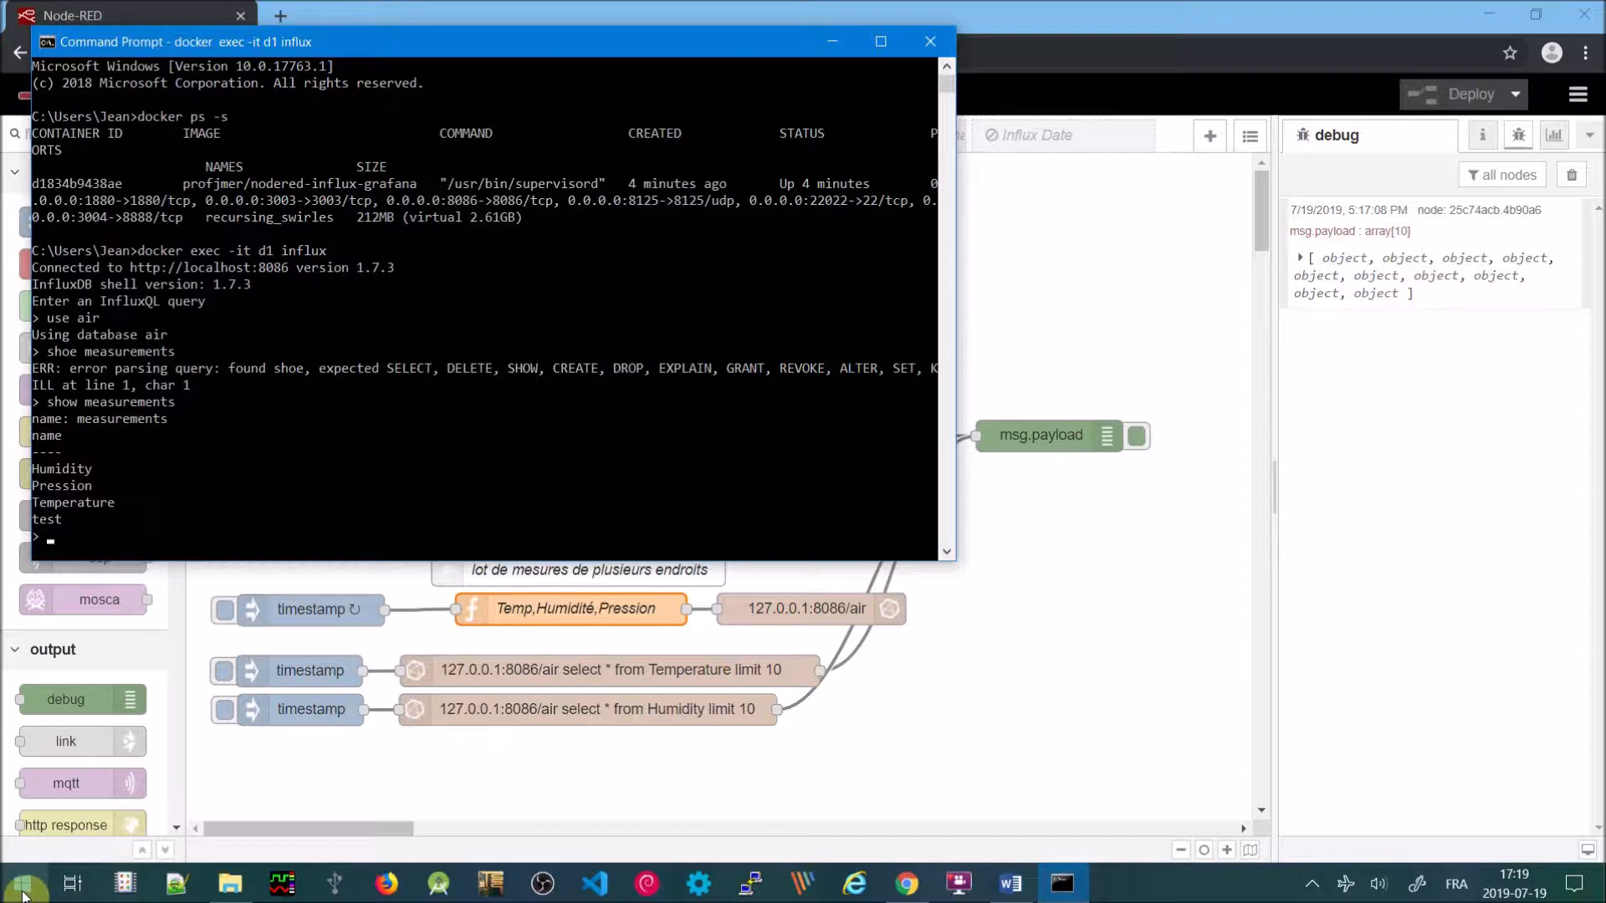
Query all records of the Humidity measurement with select * from Humidity, and minimize the command prompt
type("select * from Humidity")
key("Return")
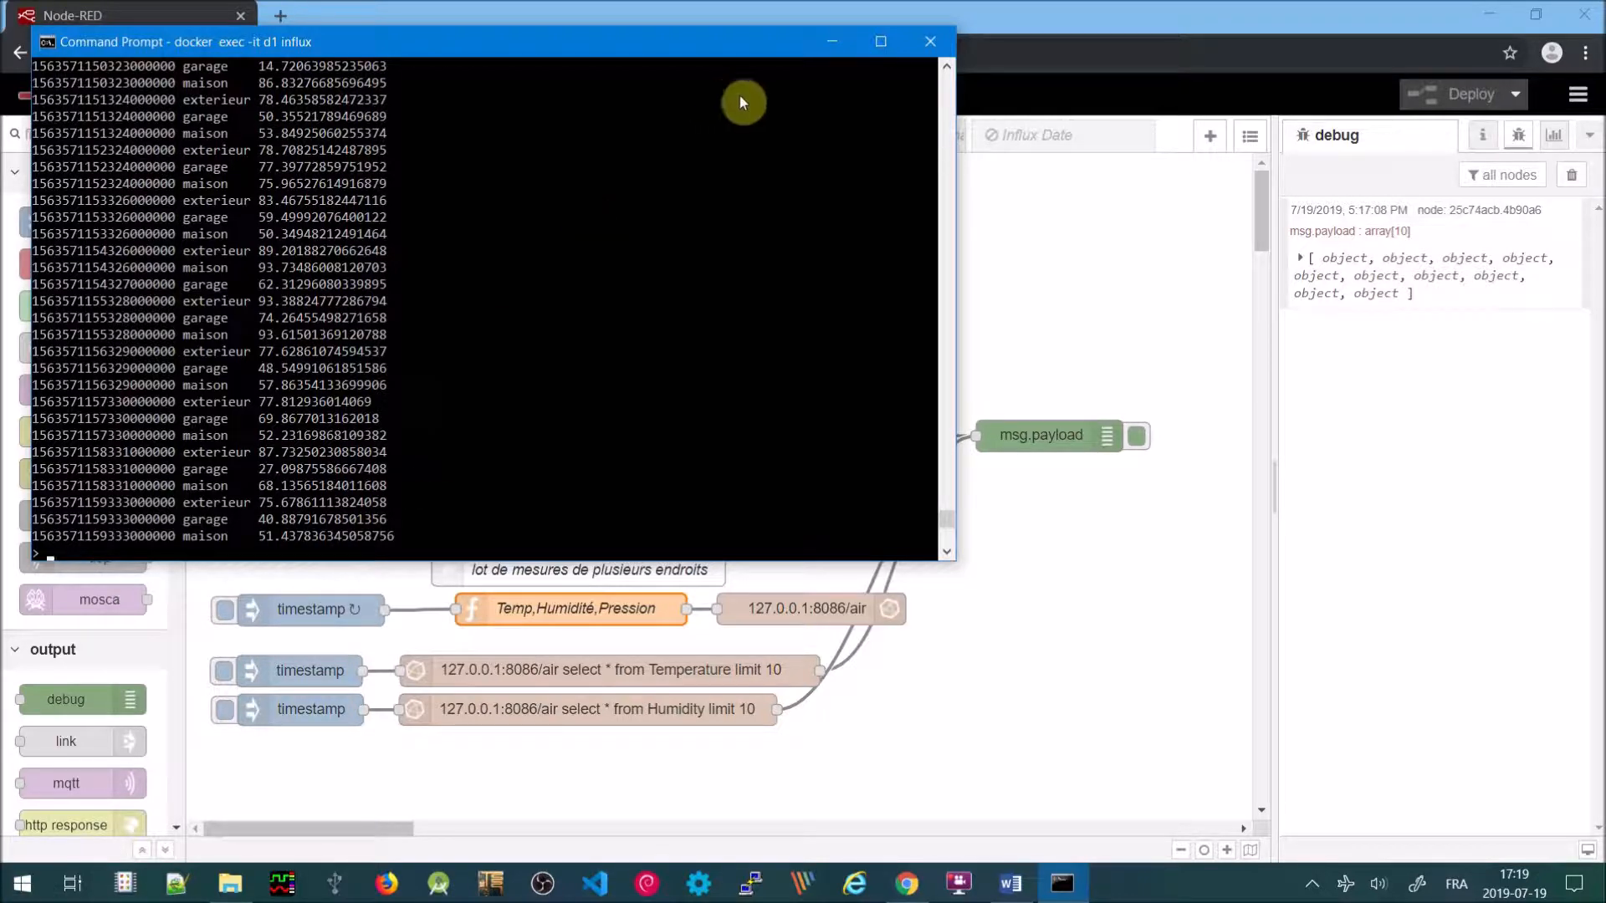
left_click(836, 42)
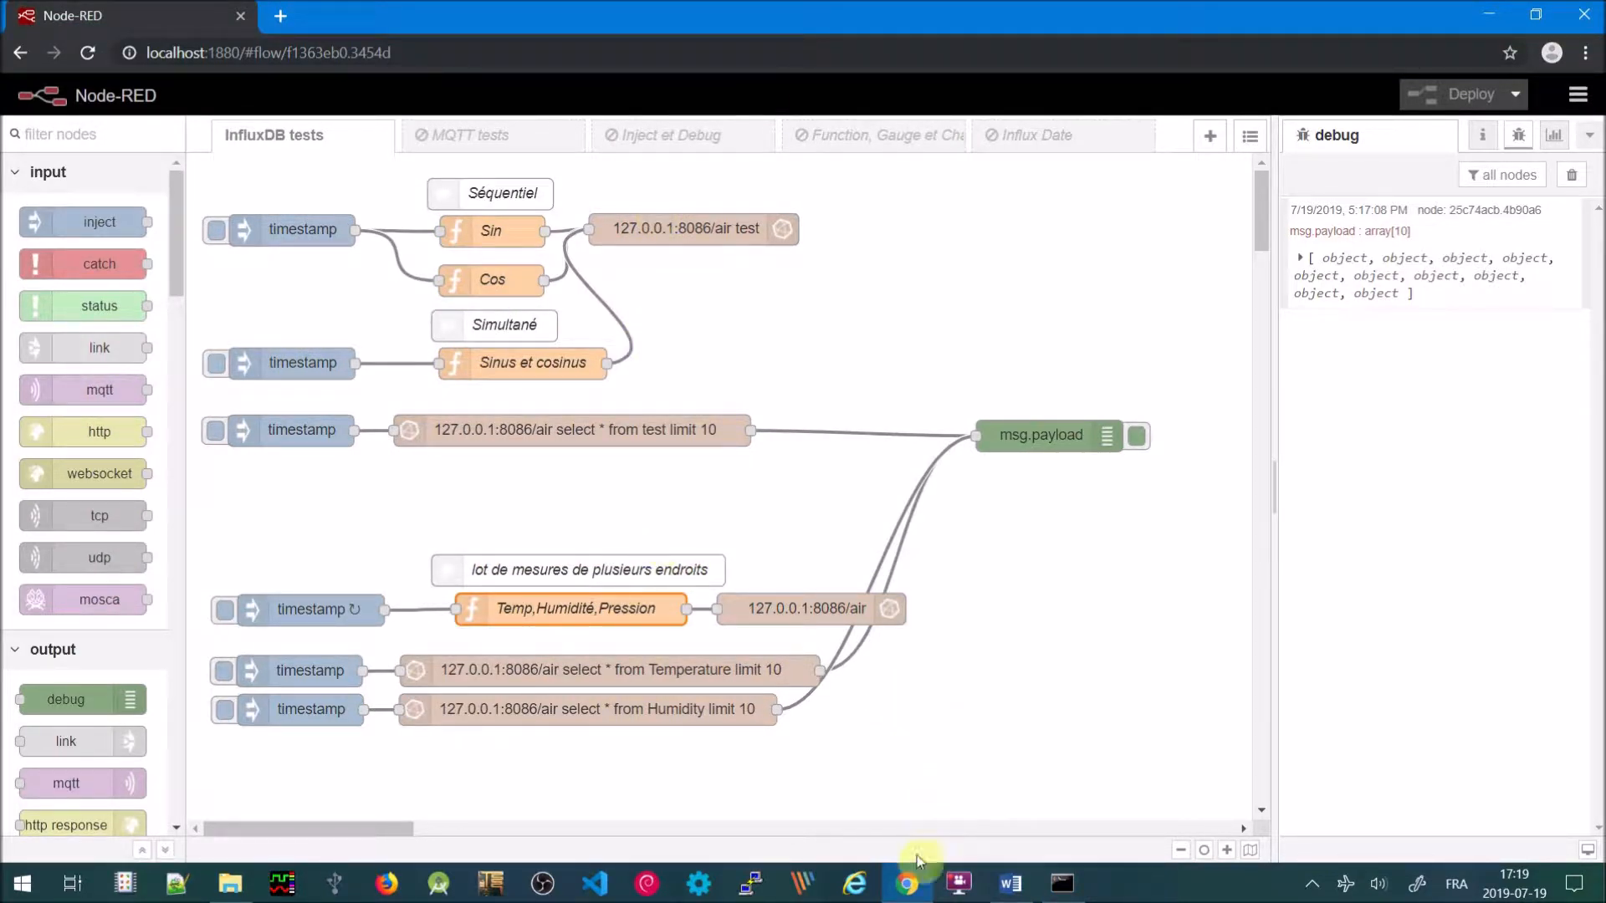
Open a new Chrome window and load Chronograf at localhost:3004
right_click(909, 886)
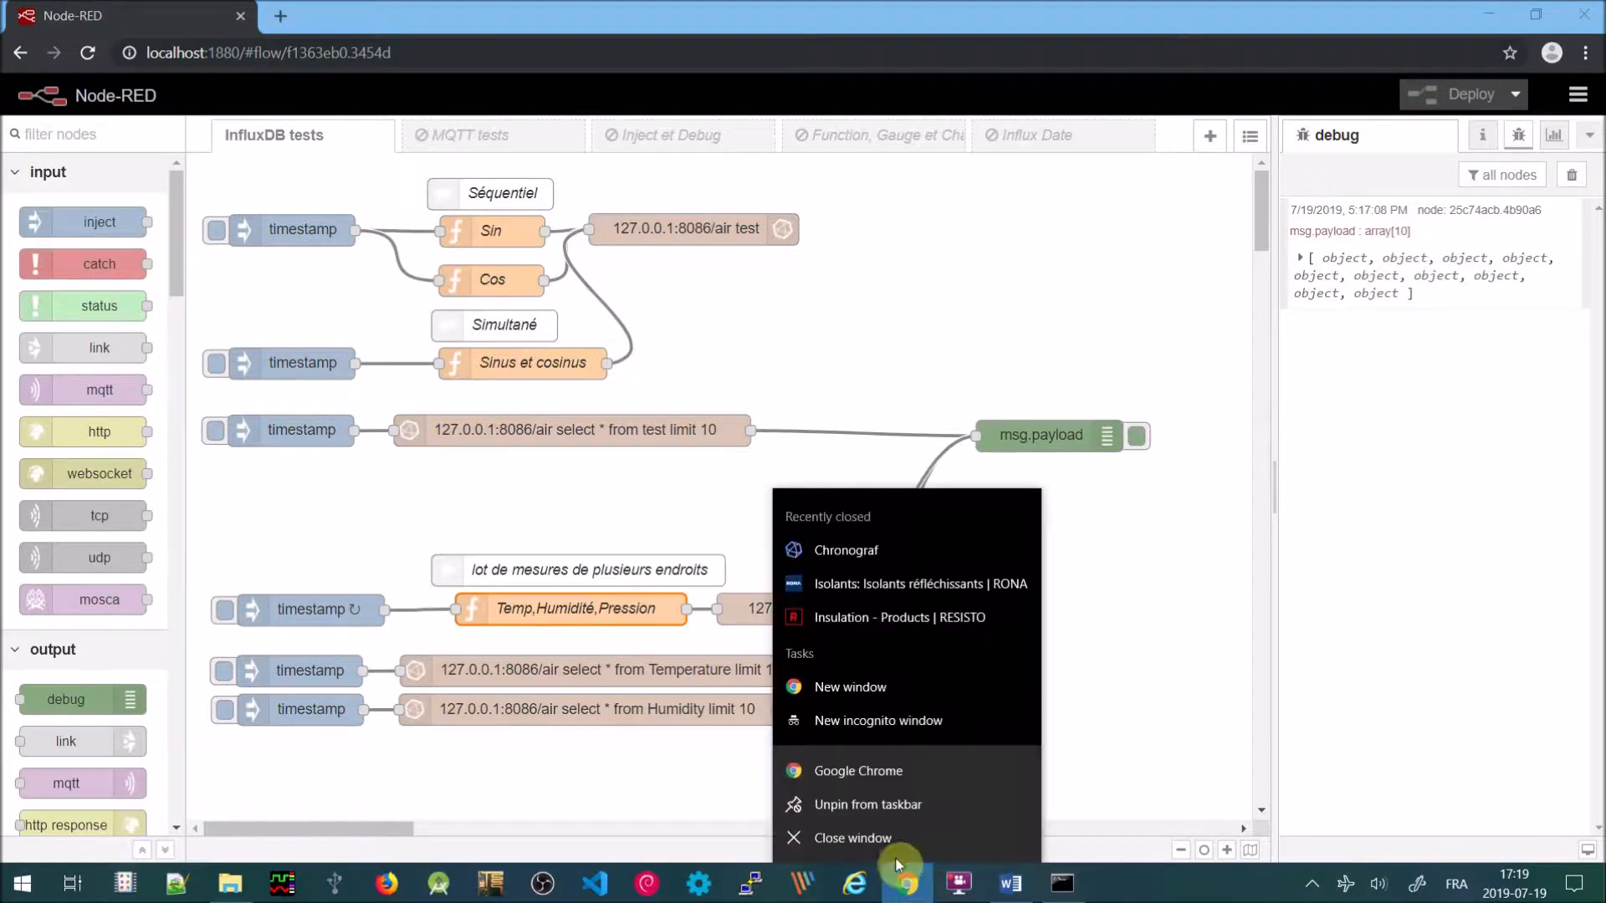
left_click(872, 770)
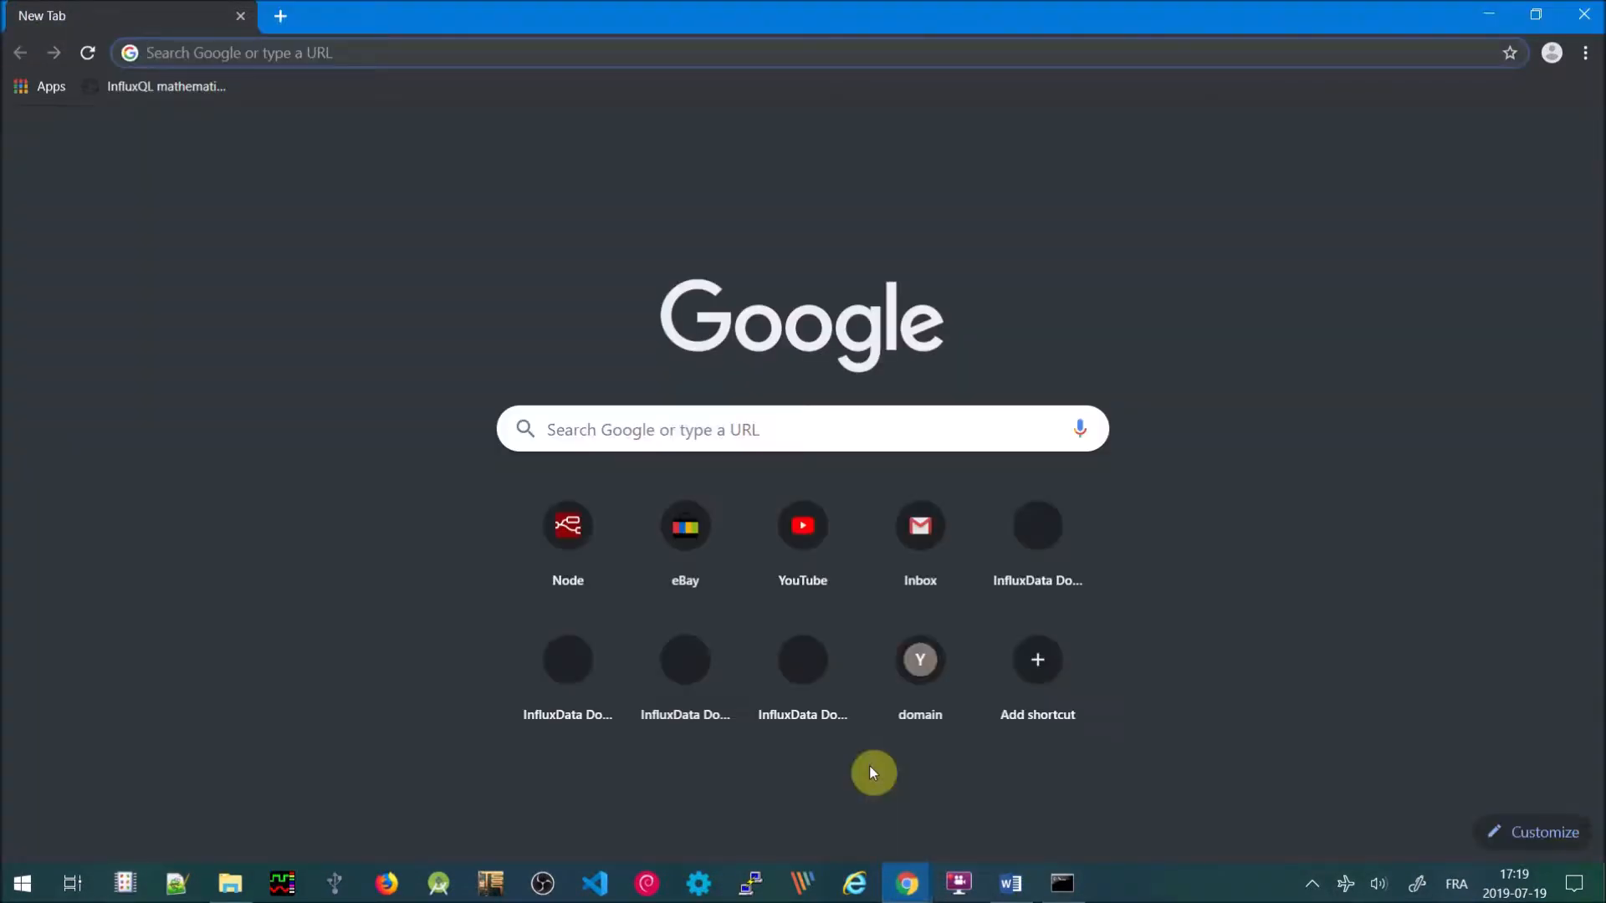
type("localhost:3004")
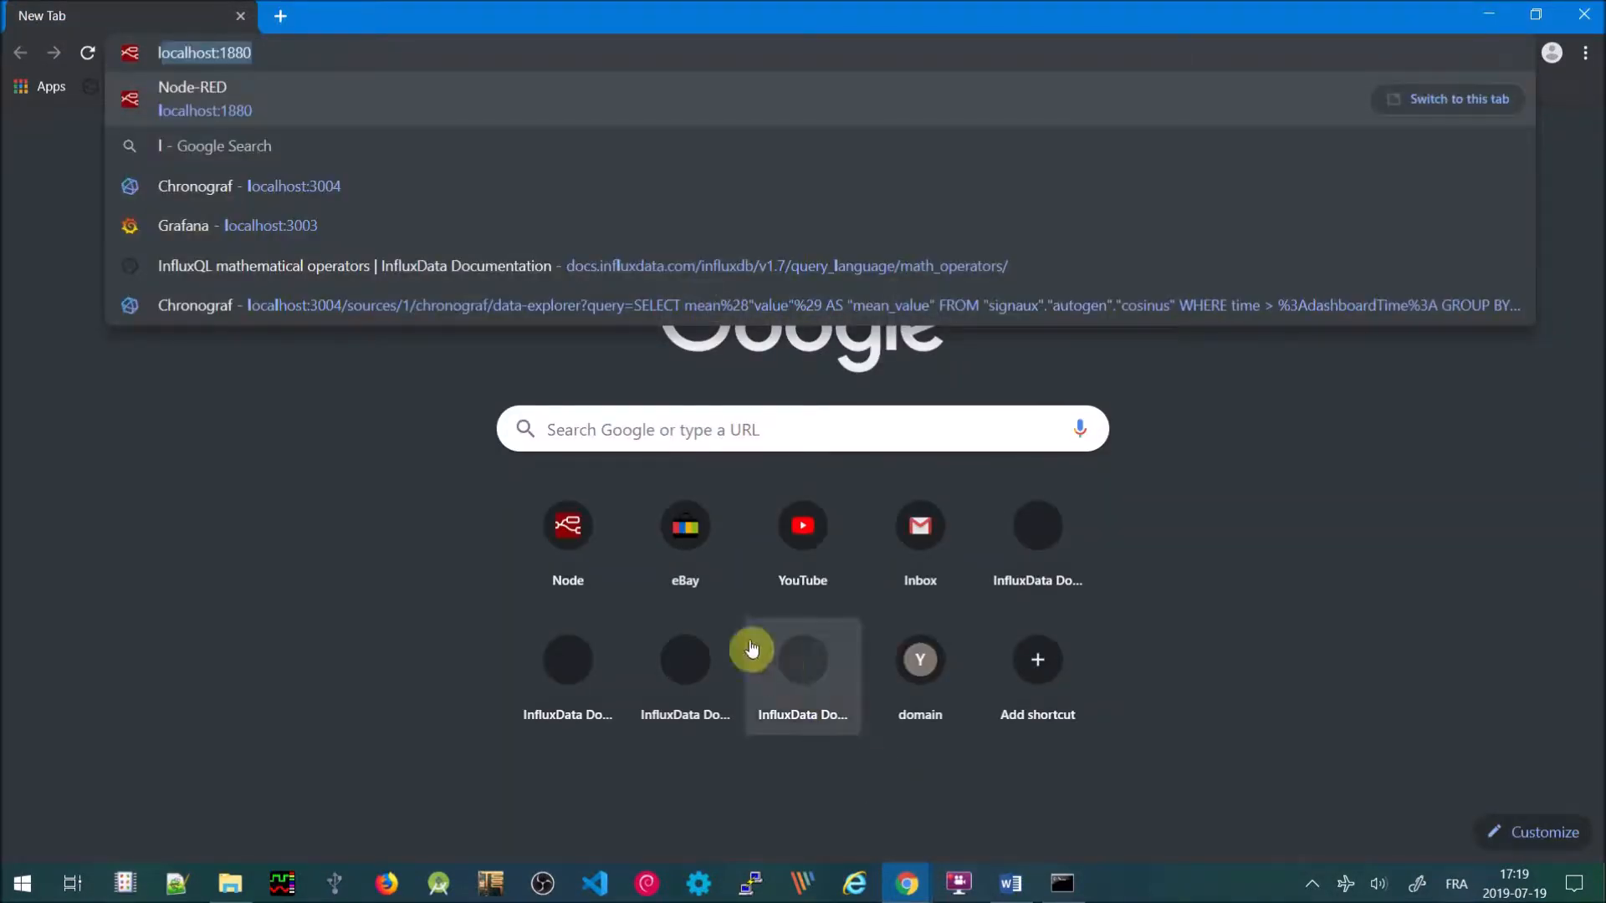
left_click(340, 185)
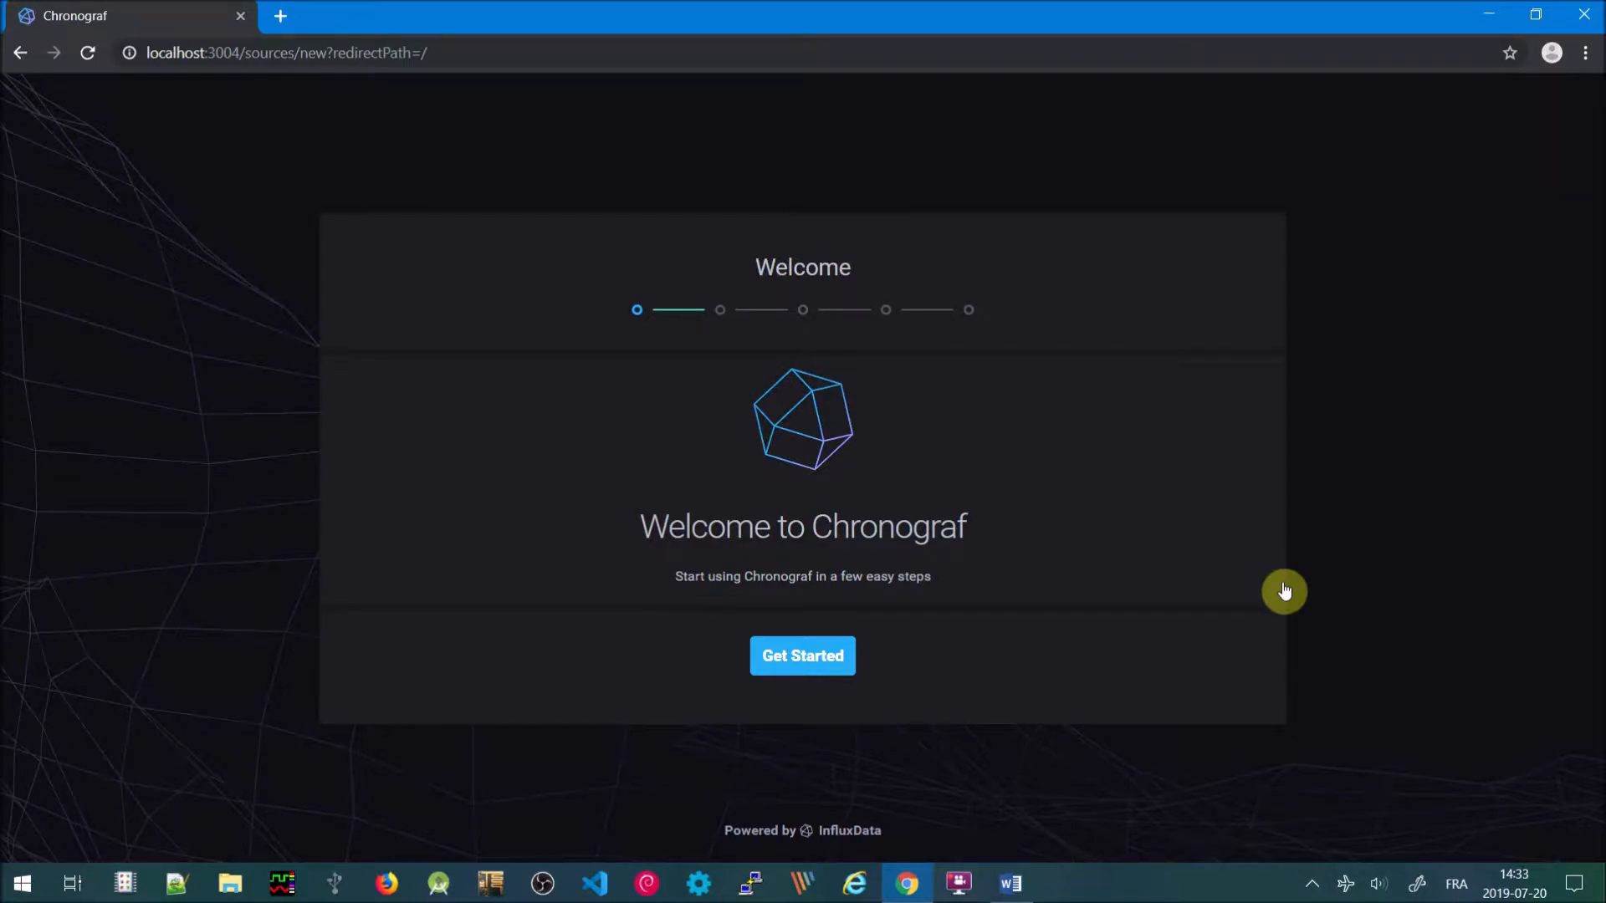
left_click(794, 664)
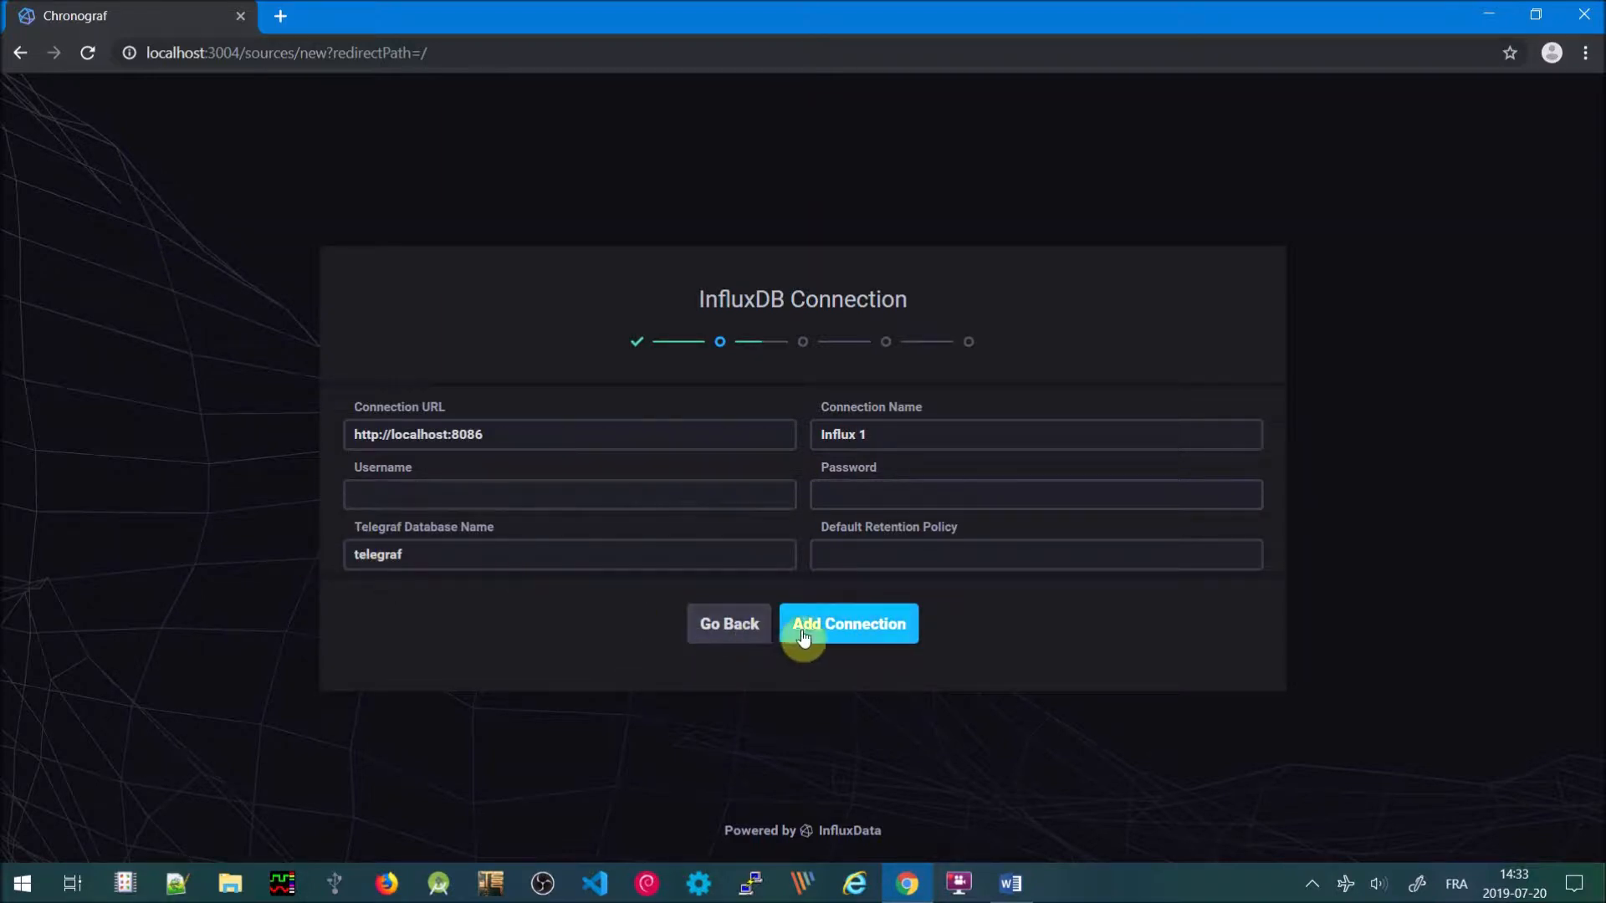
left_click(849, 625)
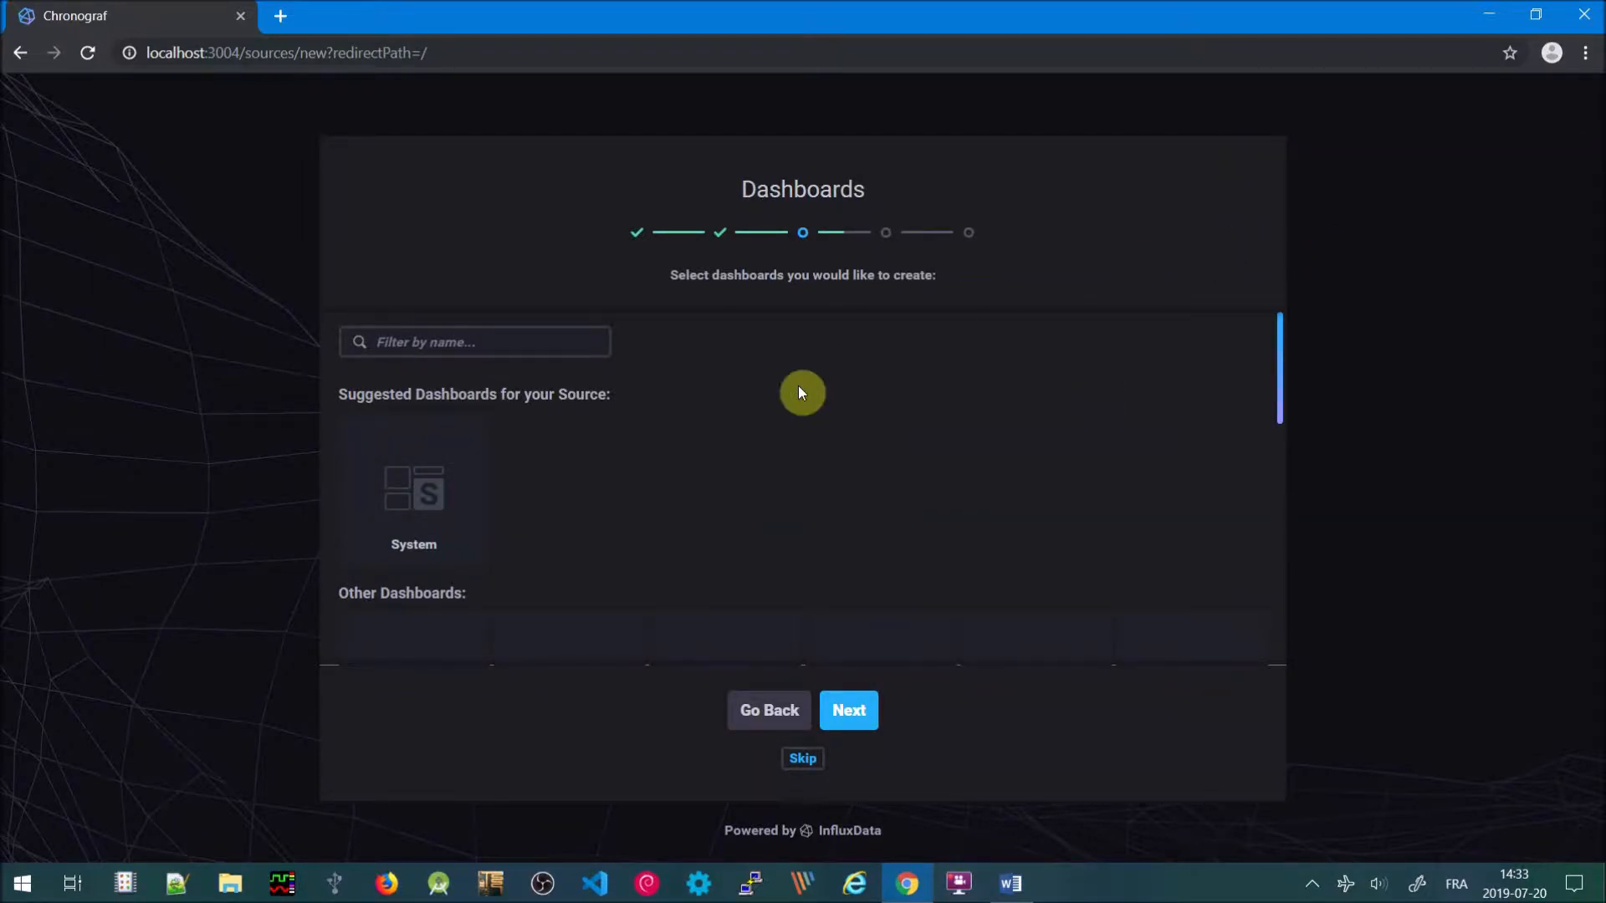
left_click(849, 711)
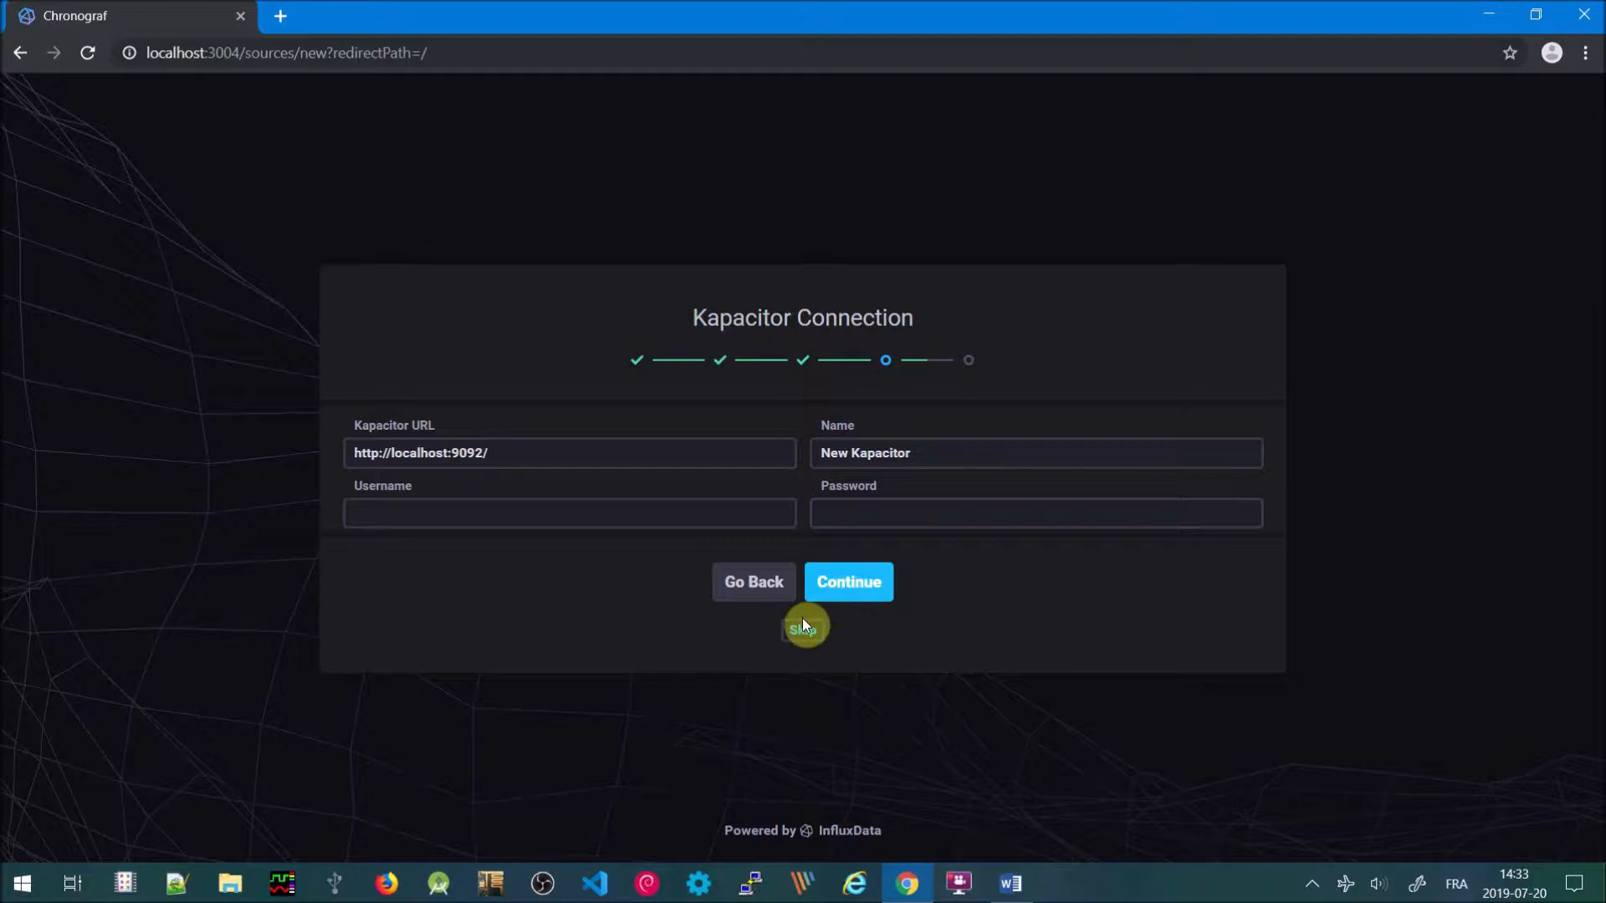
left_click(798, 641)
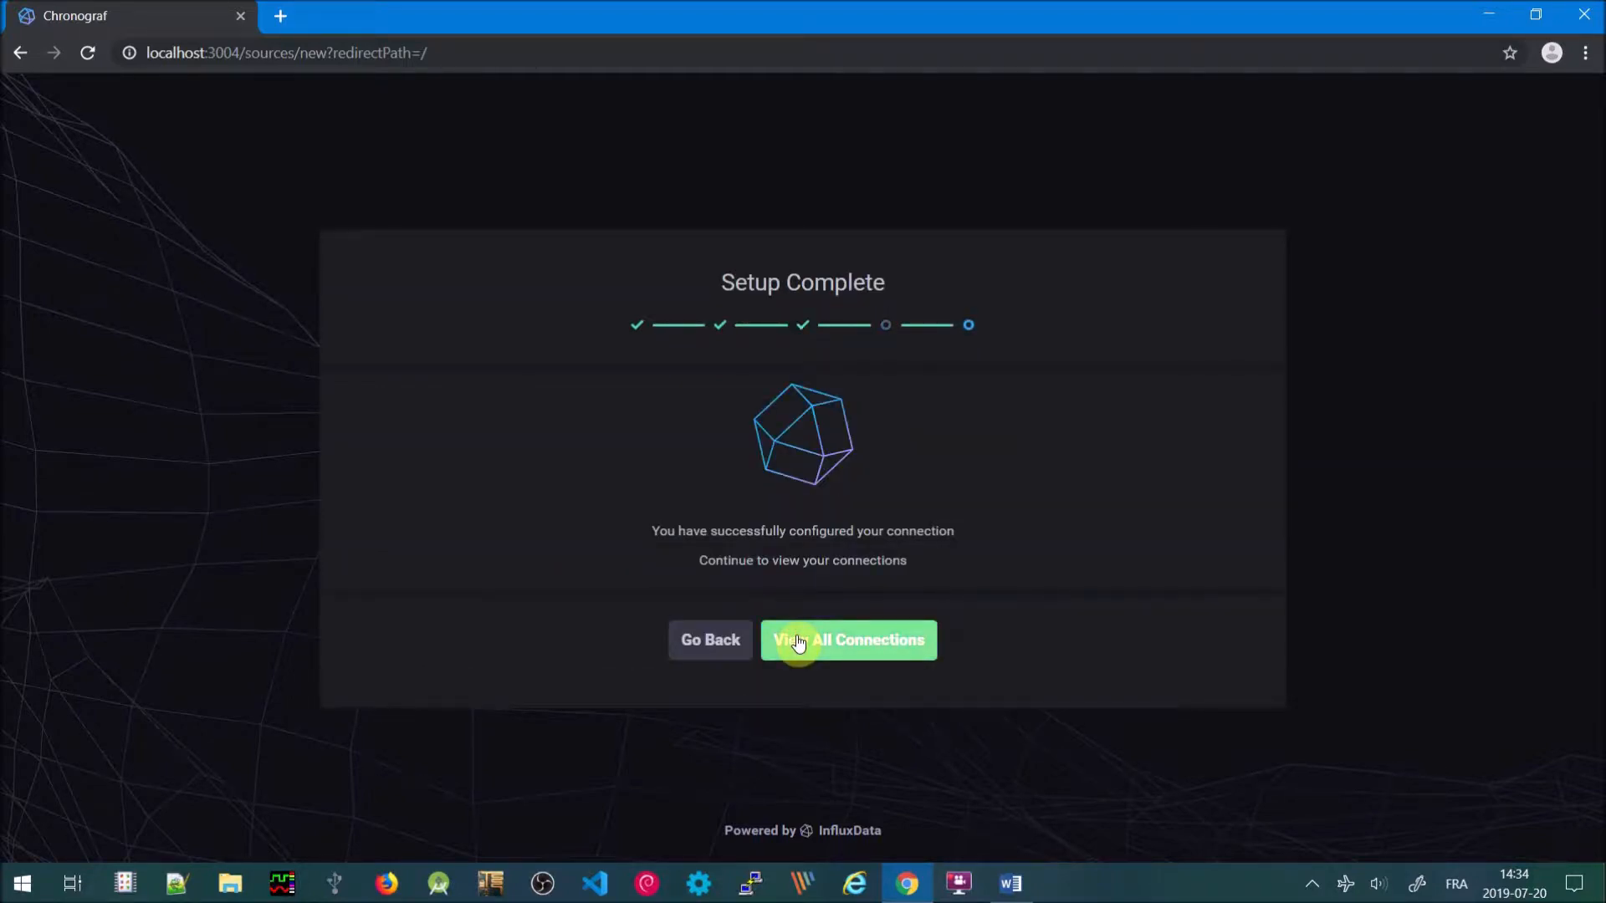
left_click(877, 640)
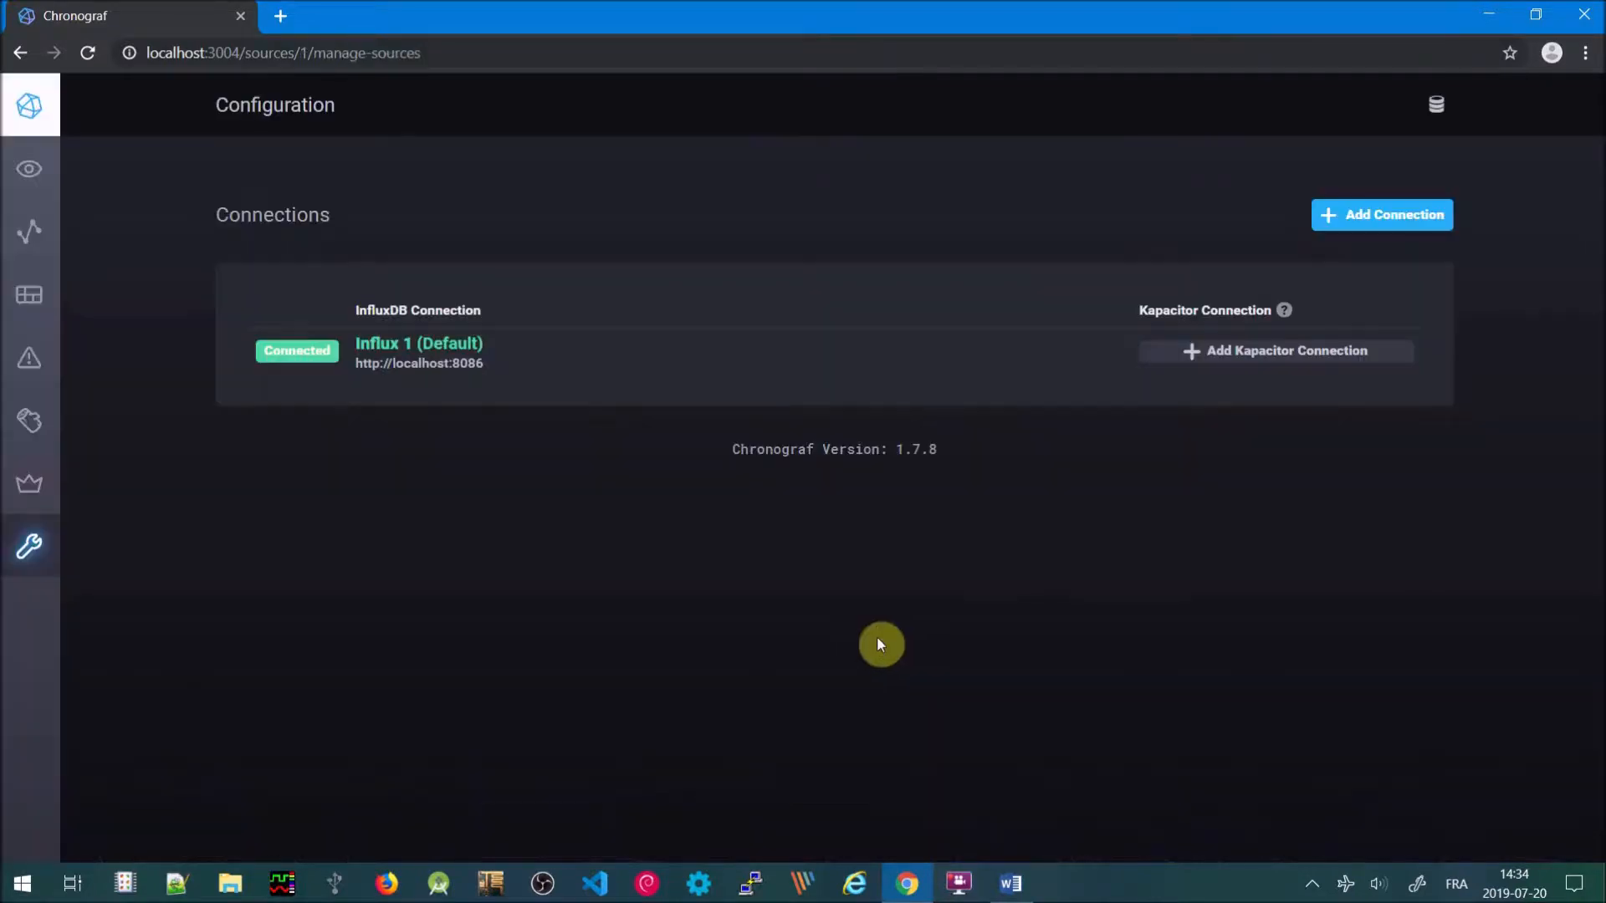
Create a new Chronograf dashboard and name it Air
mouse_move(787, 372)
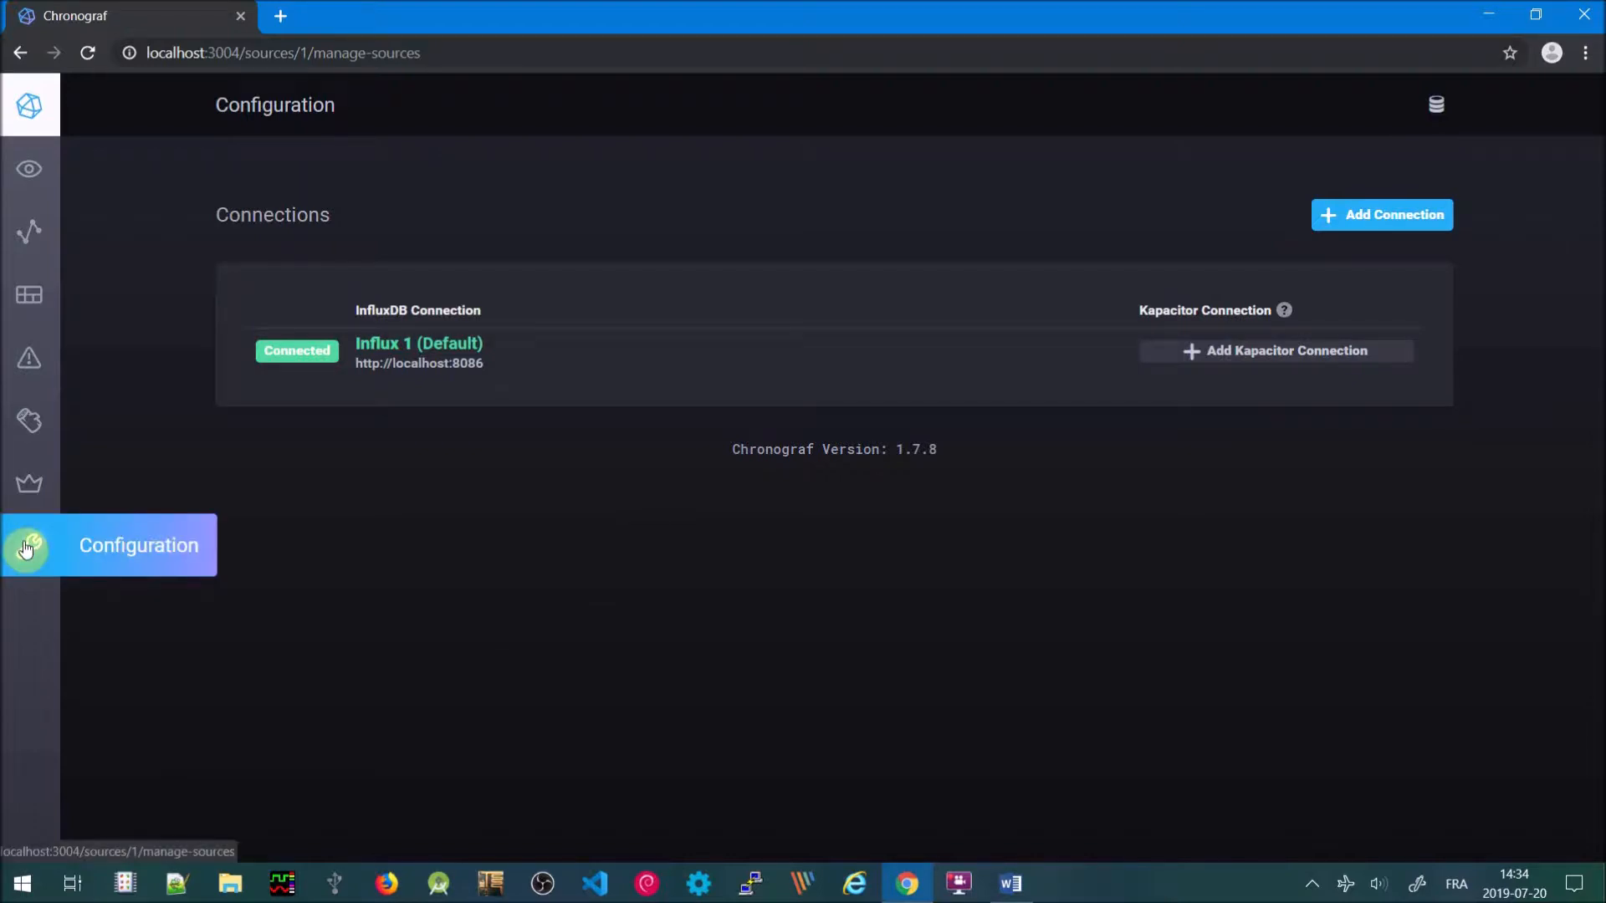
left_click(12, 297)
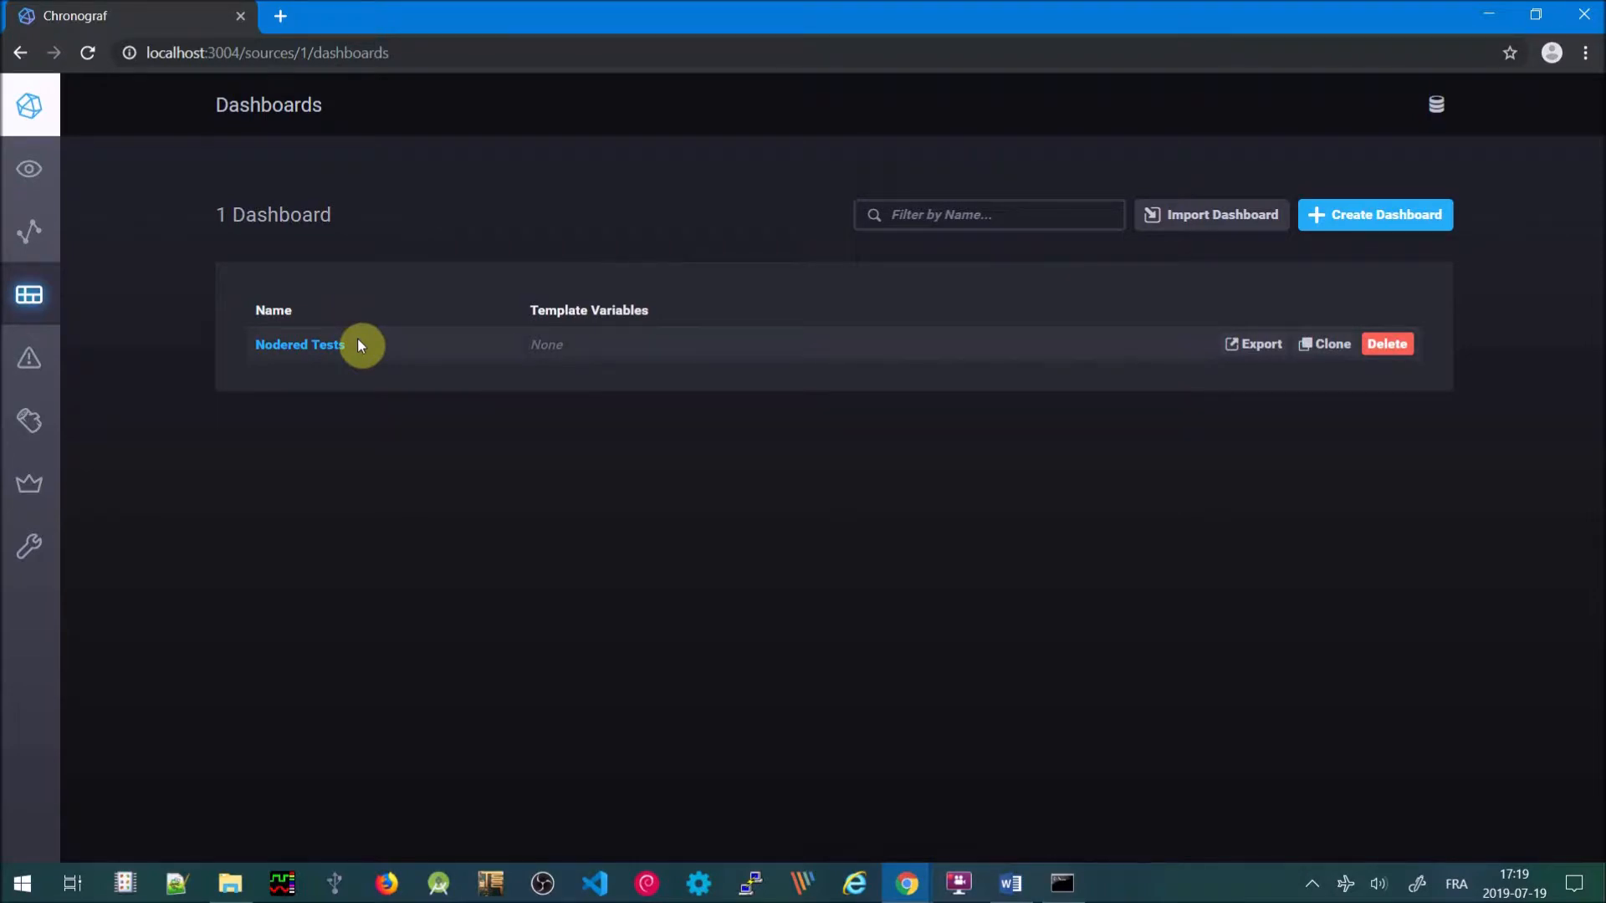
left_click(1342, 214)
left_click(365, 104)
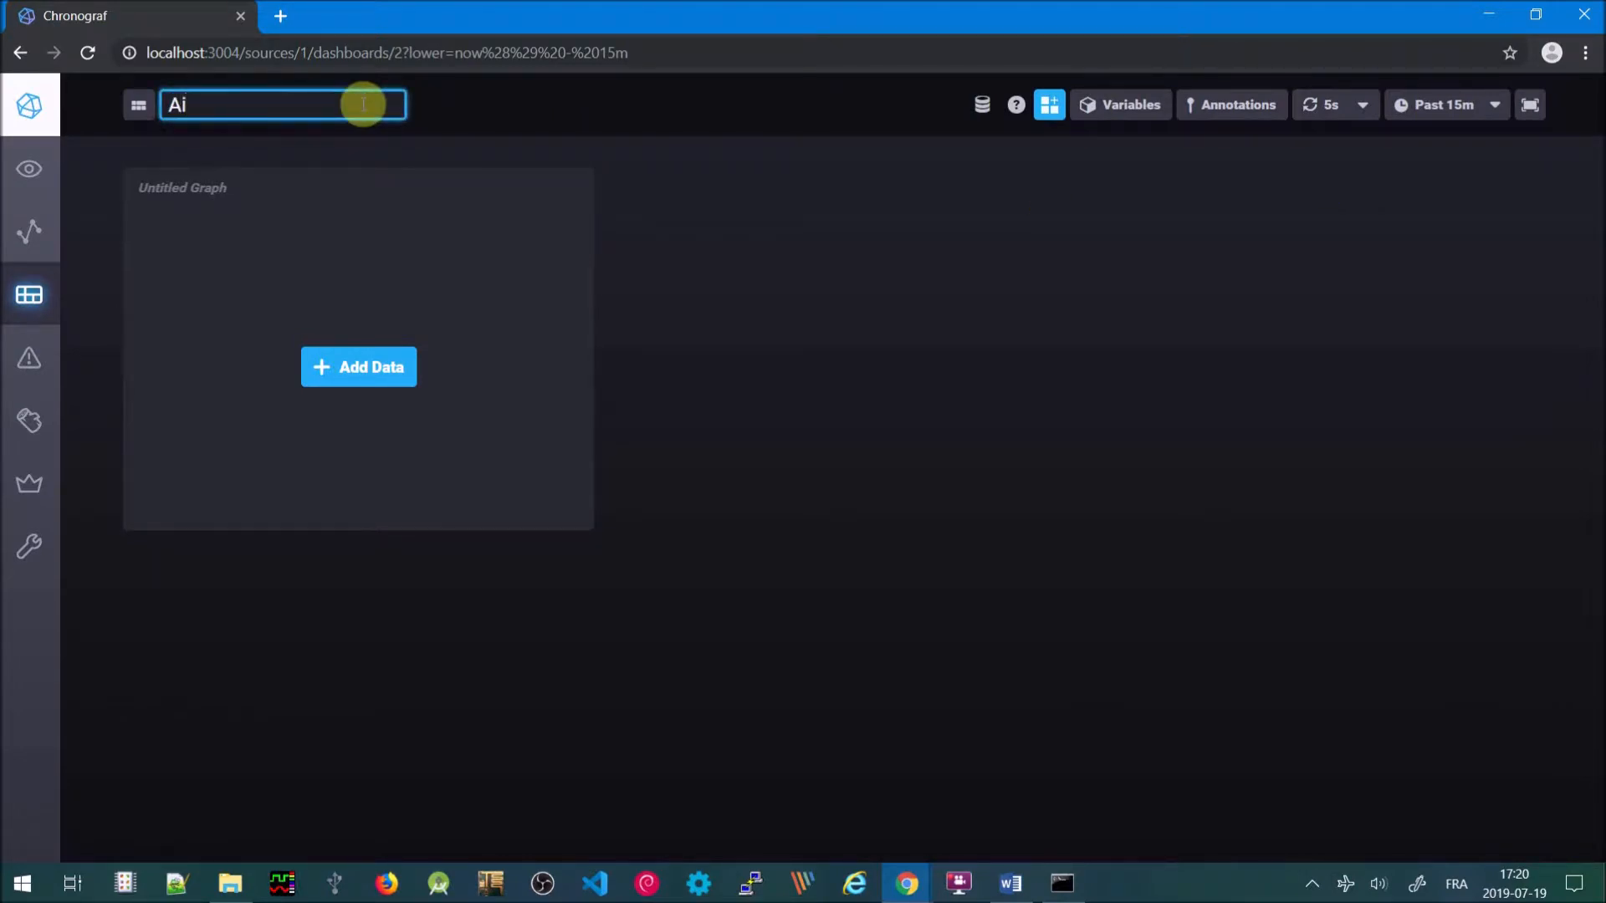
key("BackSpace")
key("BackSpace")
type("A")
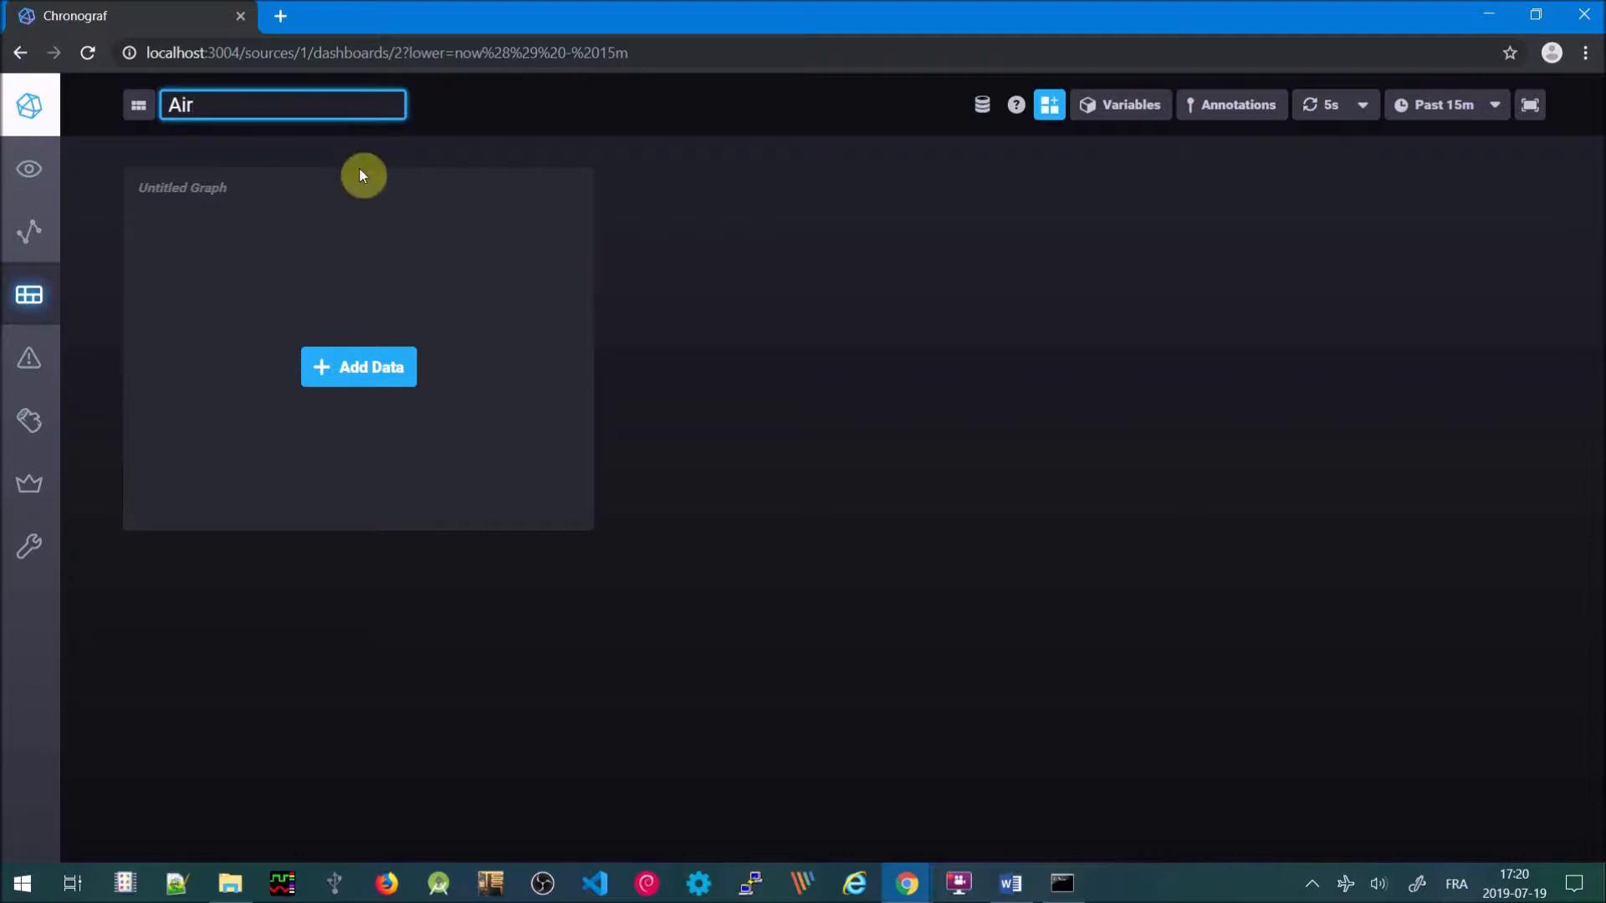
Add data to the empty graph, querying the temp field of Temperature in air.autogen with the endroit tag exterieur
left_click(363, 368)
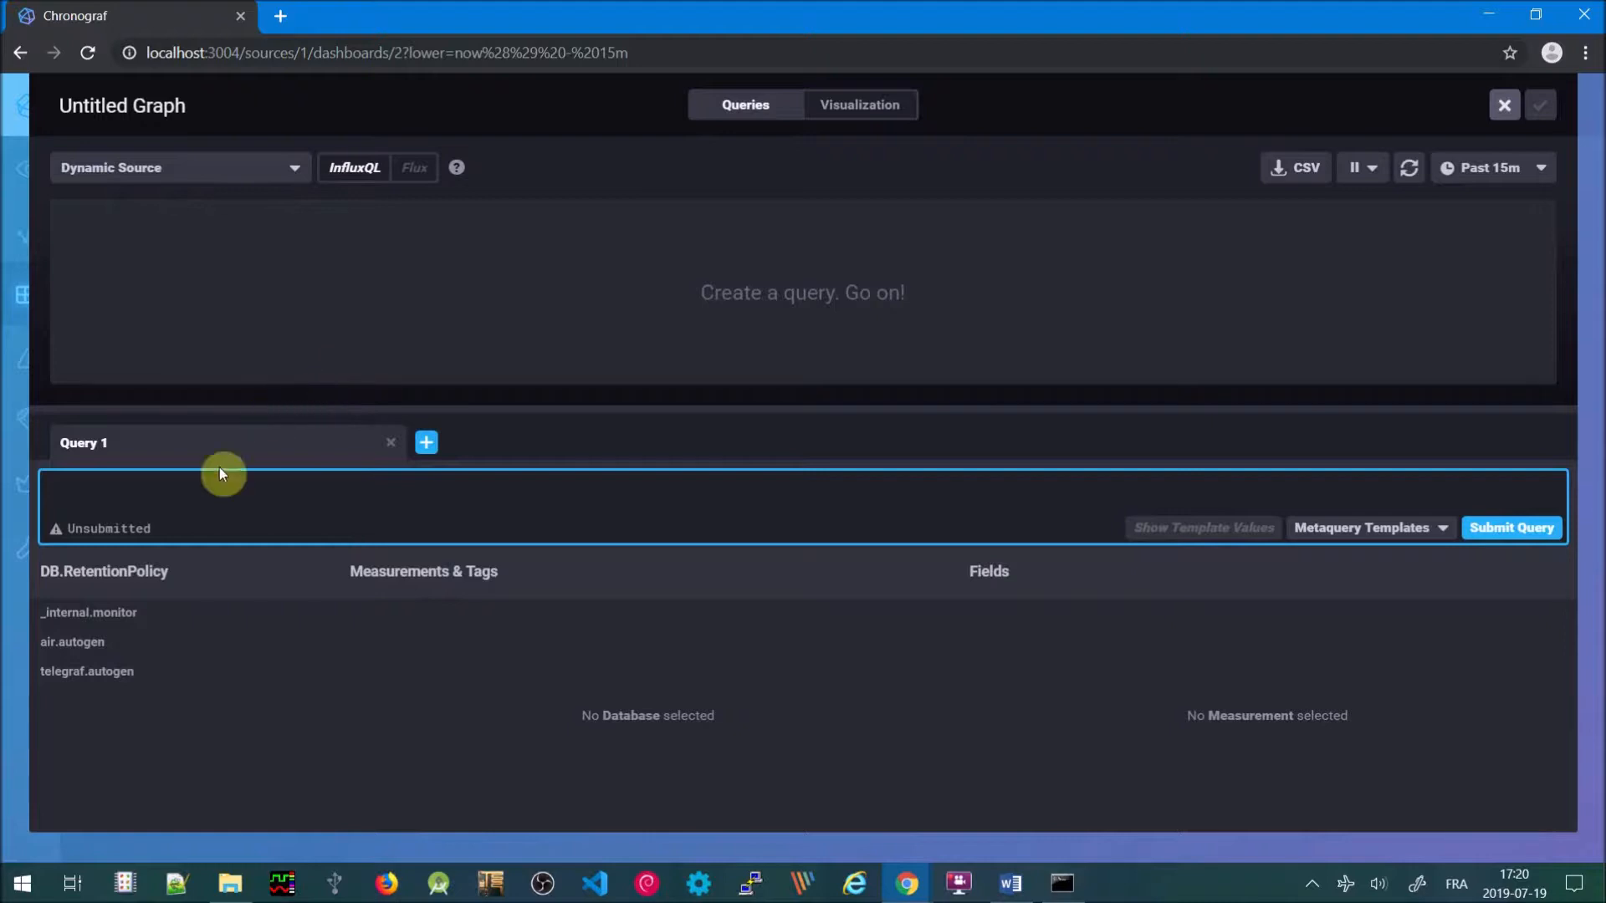
left_click(48, 648)
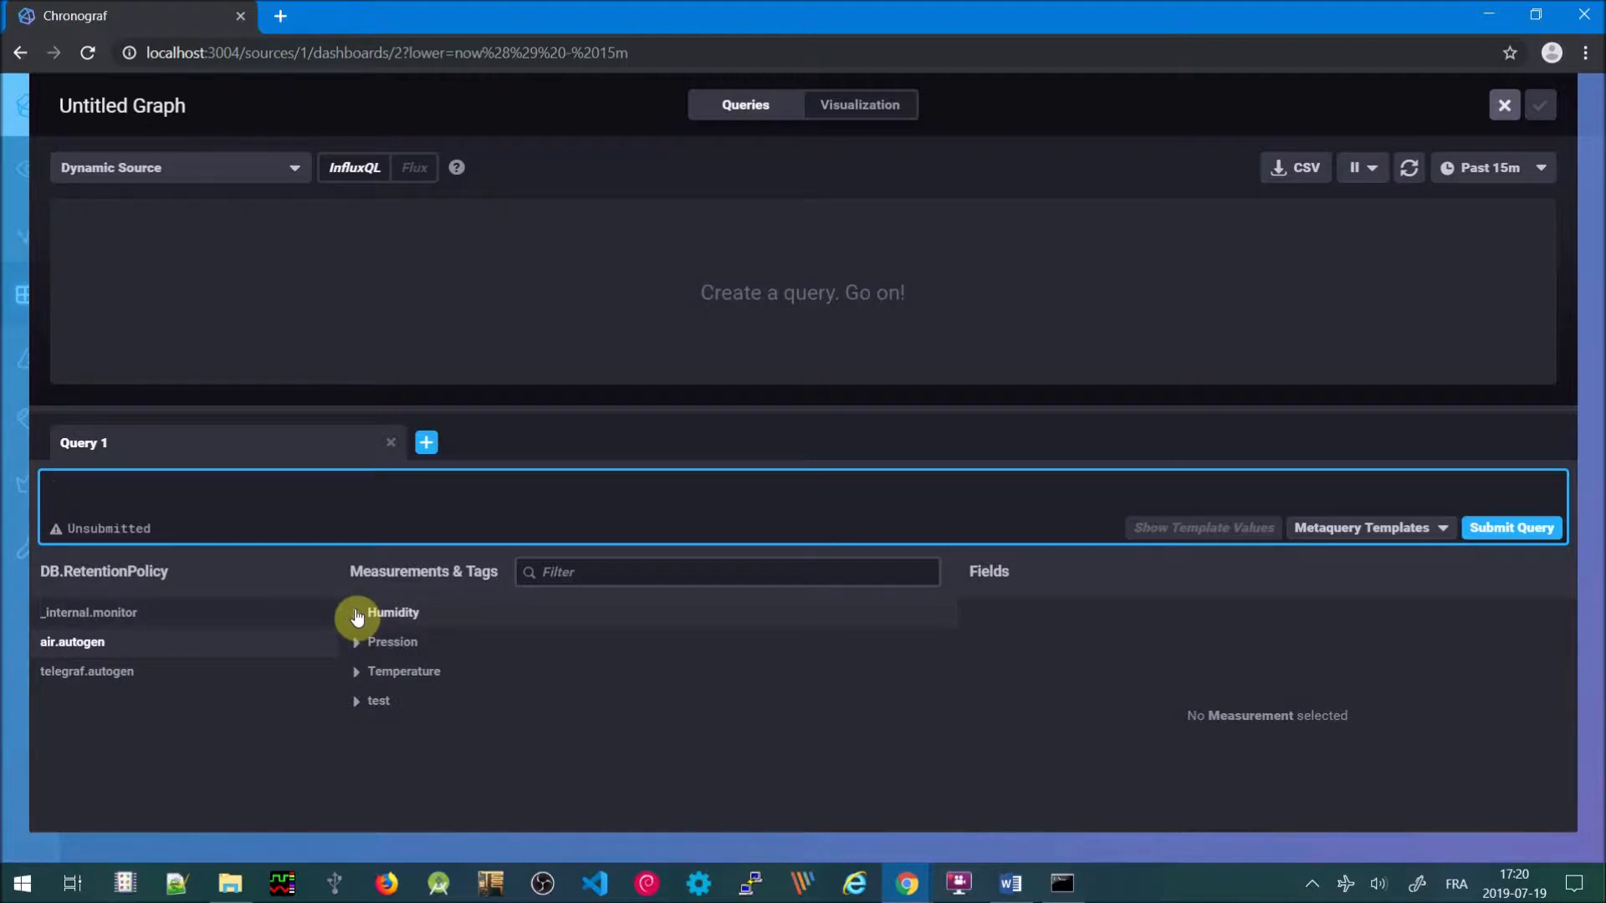
left_click(363, 673)
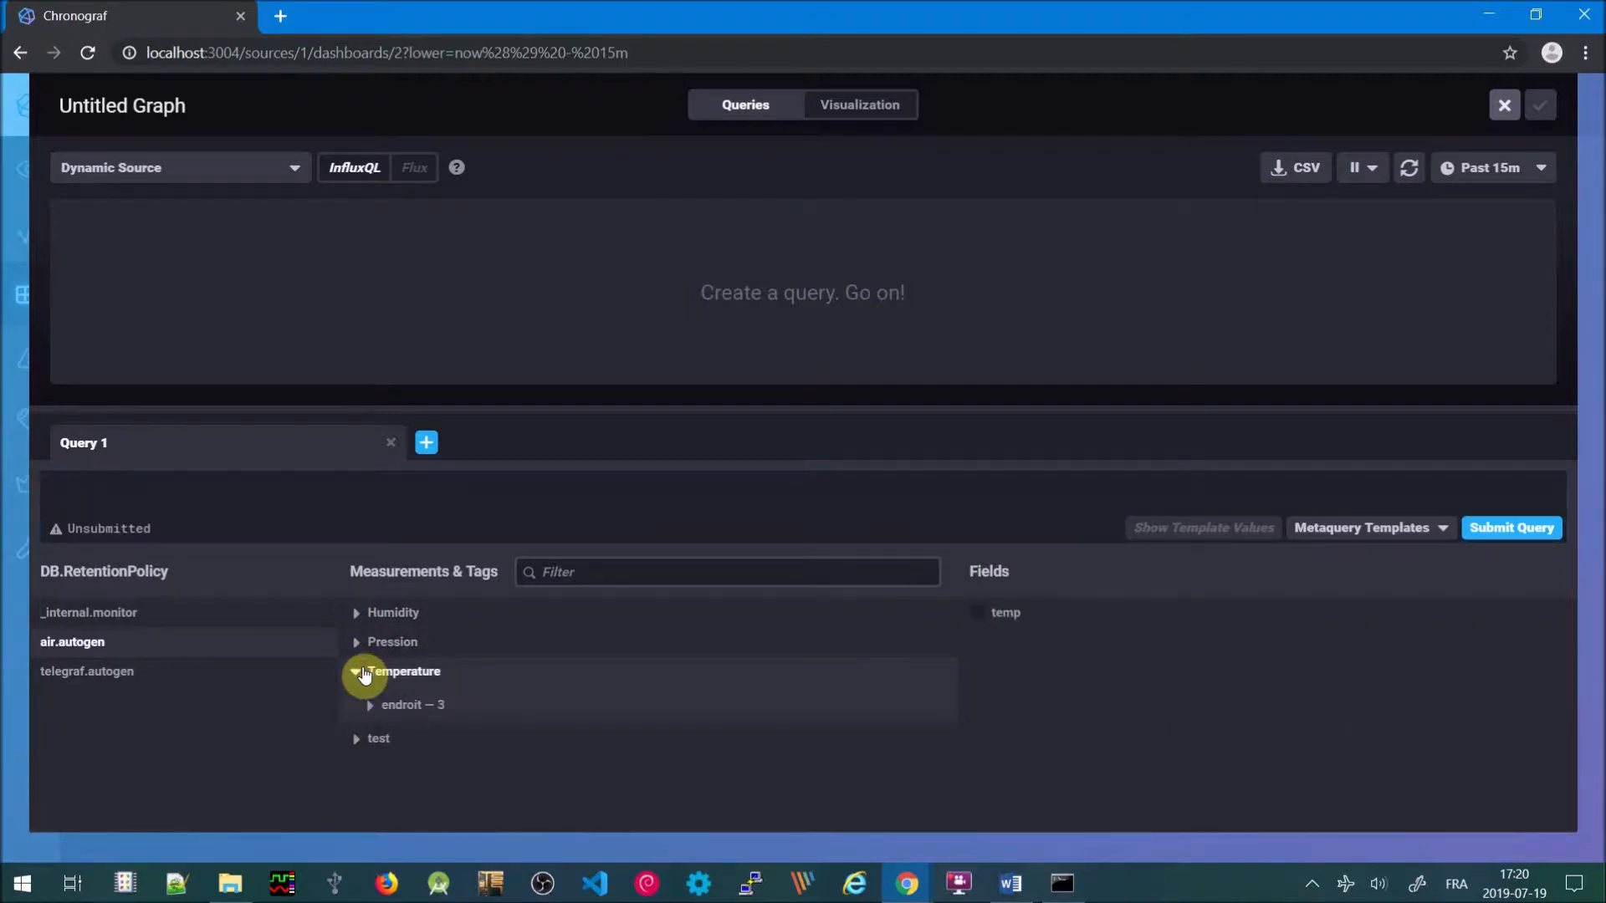
mouse_move(376, 707)
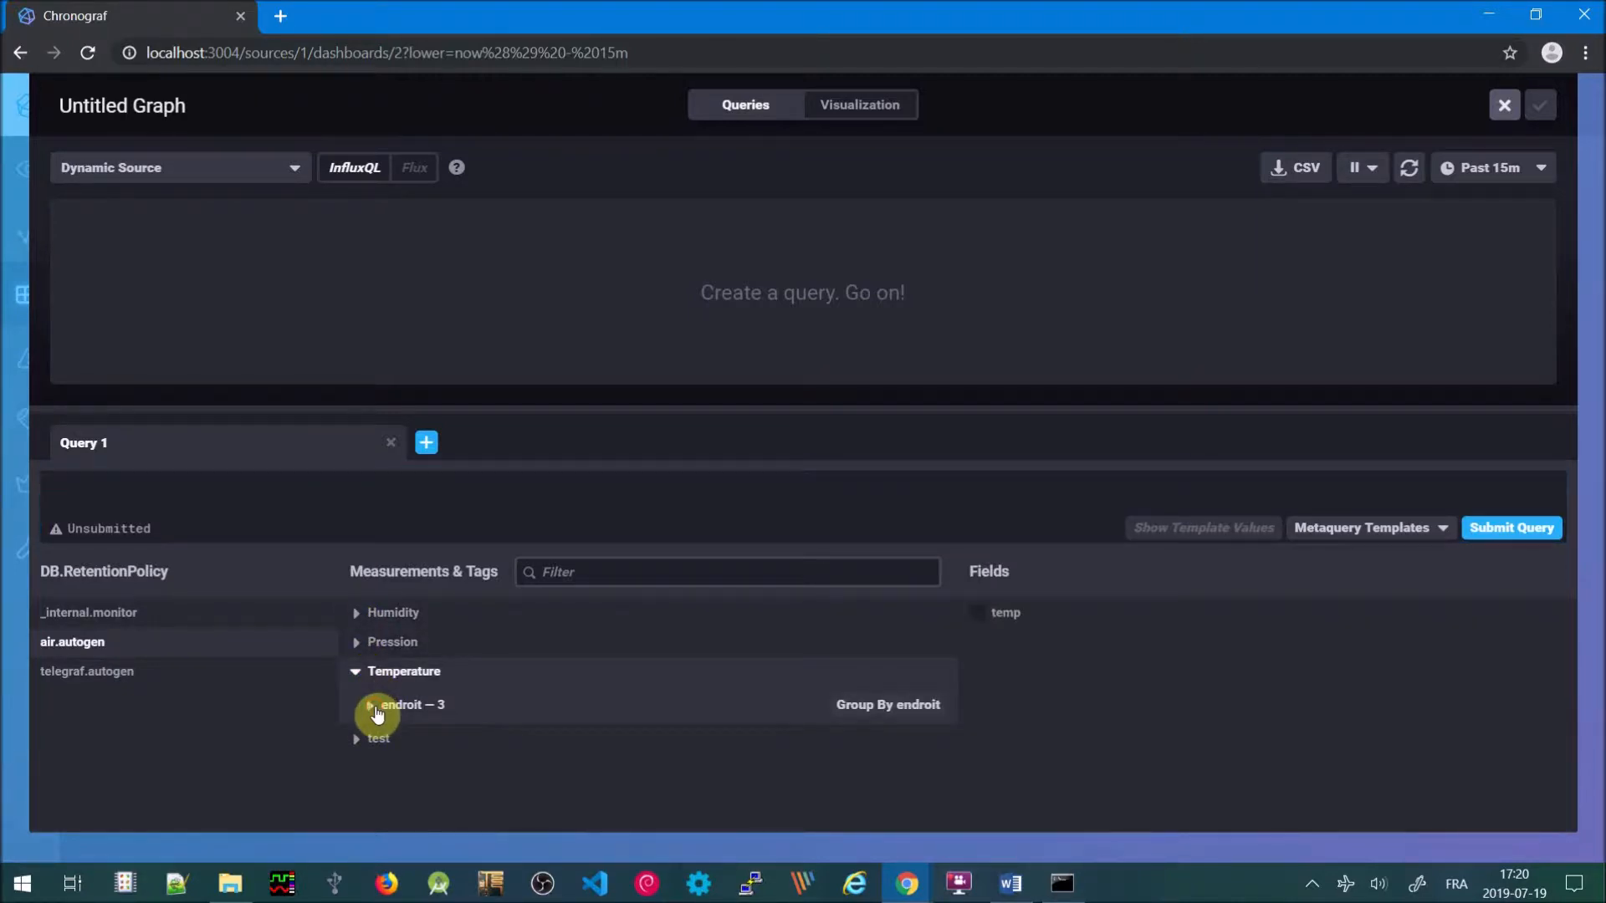
left_click(374, 708)
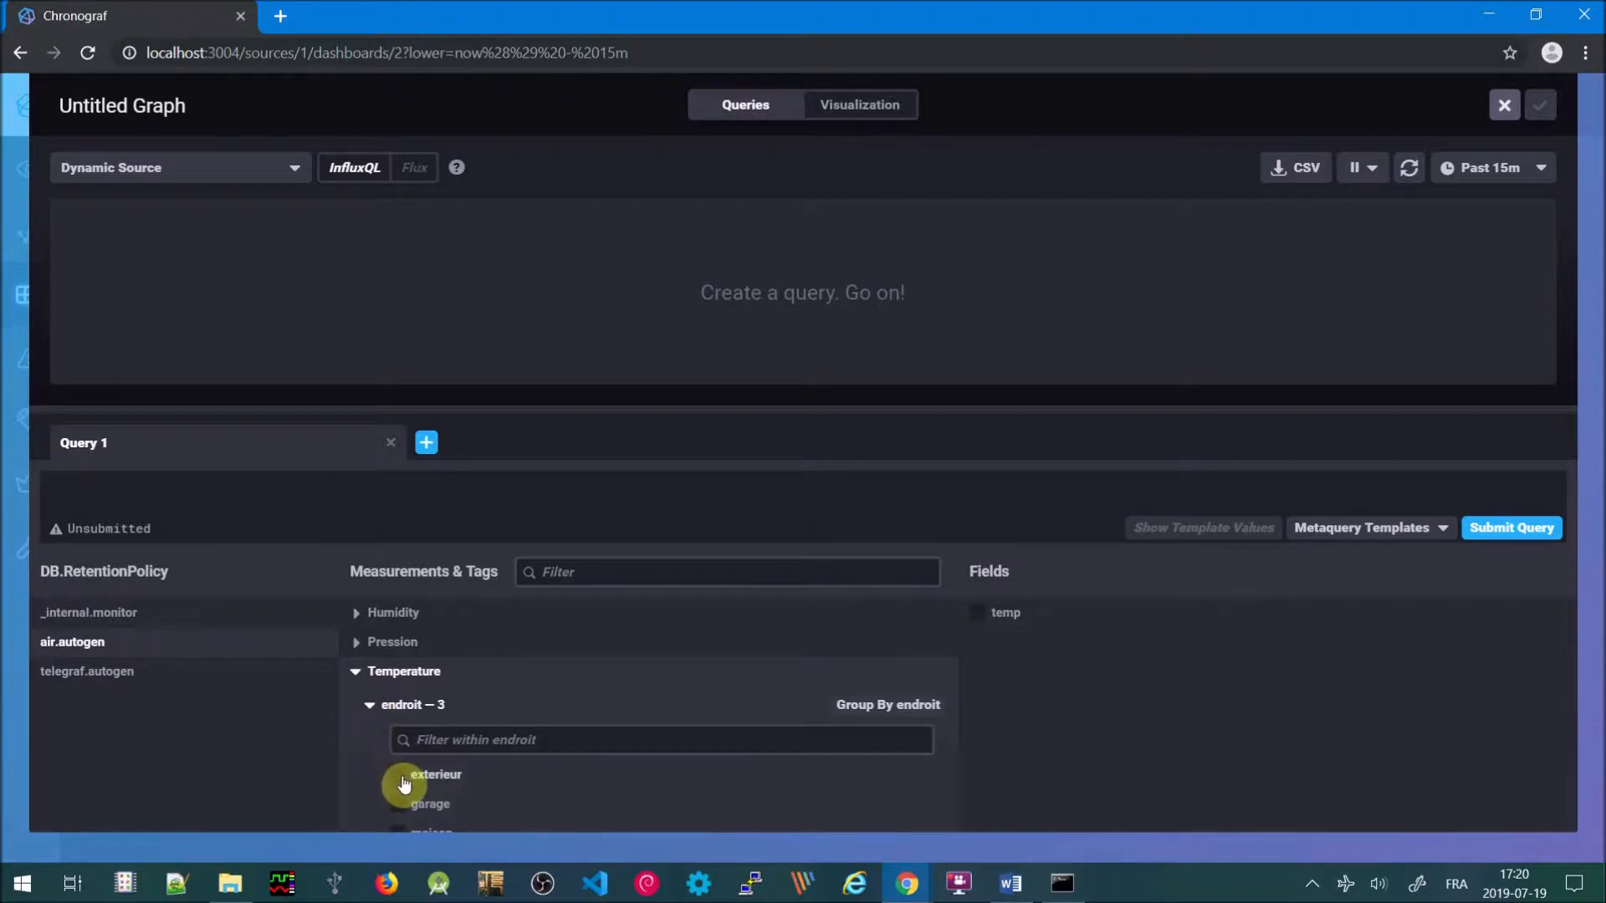
left_click(982, 615)
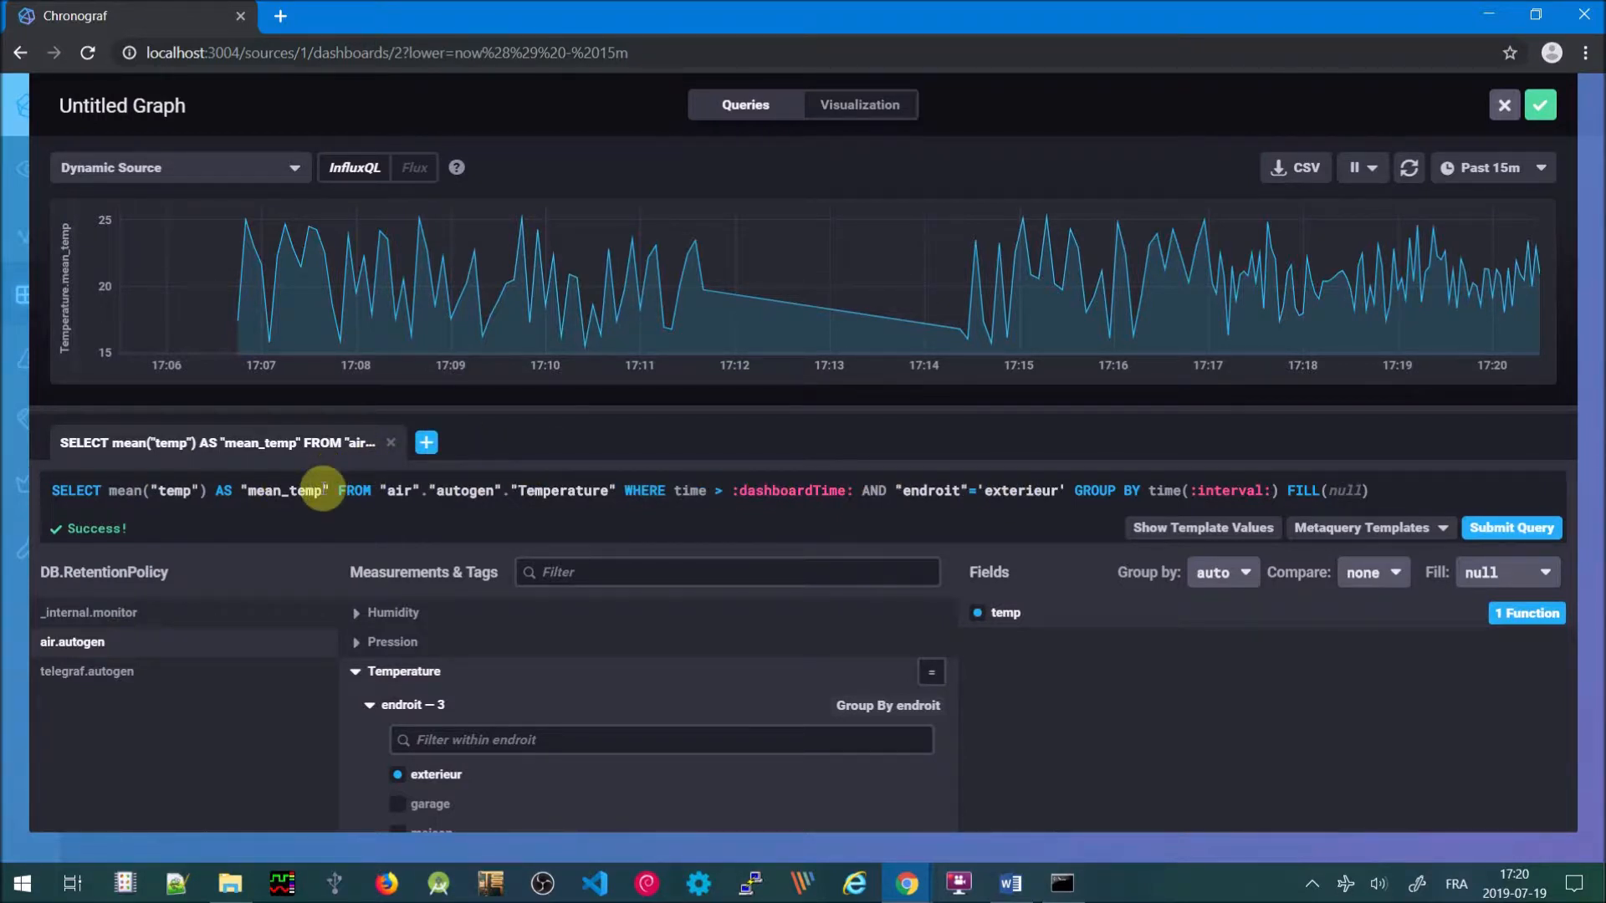
Change the mean_temp alias in the first query to exterieur
left_click(322, 488)
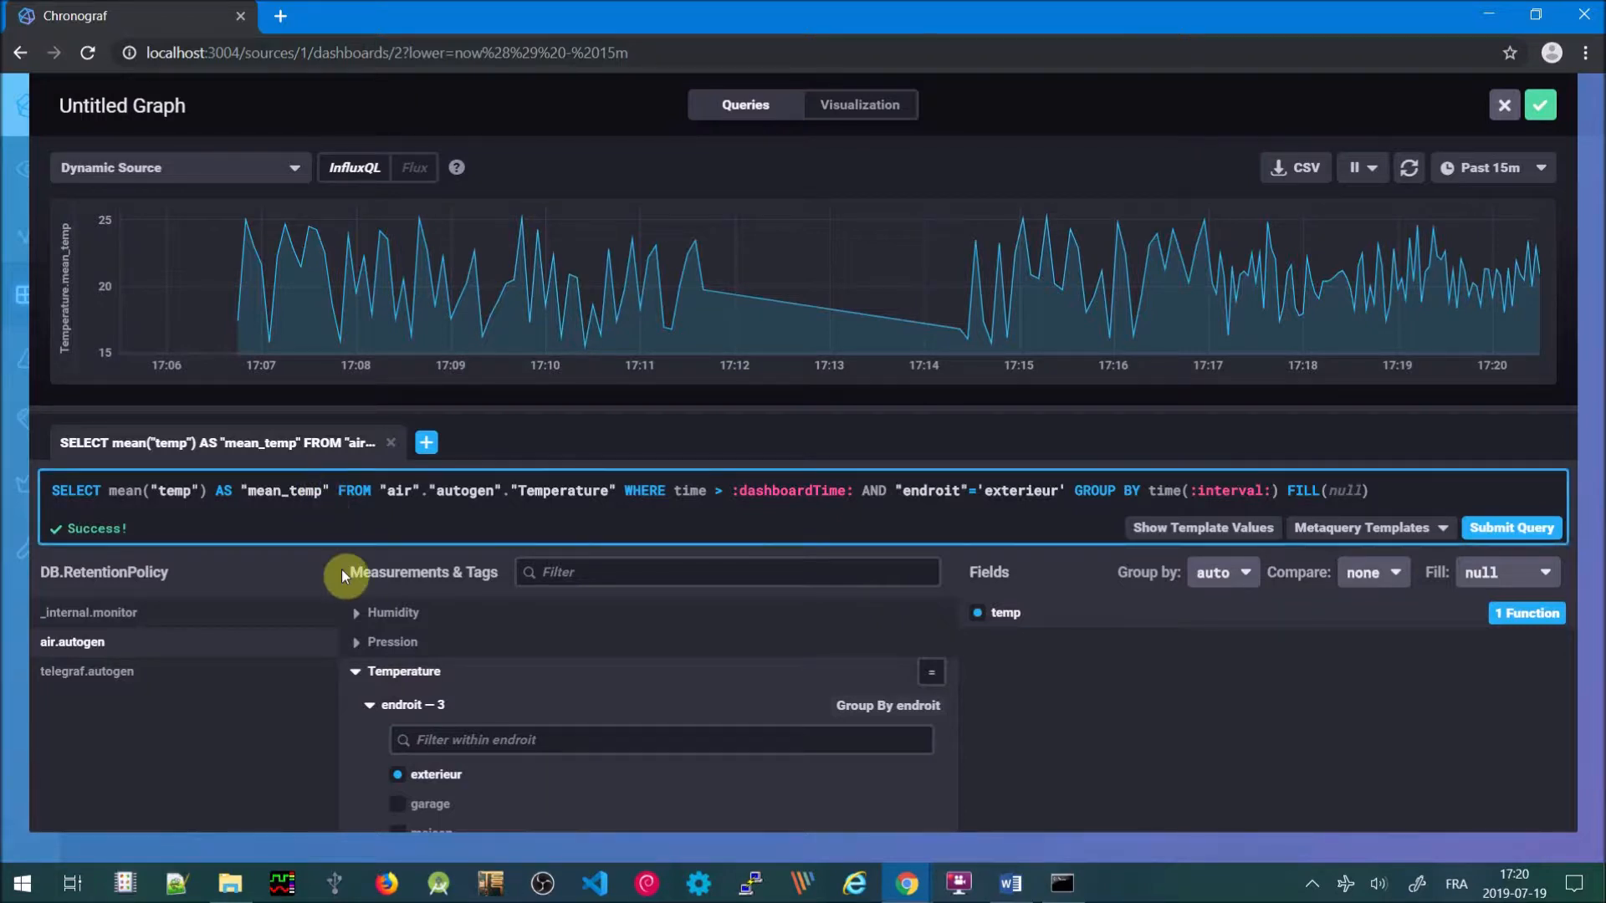
key("BackSpace")
key("BackSpace")
key("BackSpace")
key("BackSpace")
key("BackSpace")
key("BackSpace")
key("BackSpace")
key("BackSpace")
key("BackSpace")
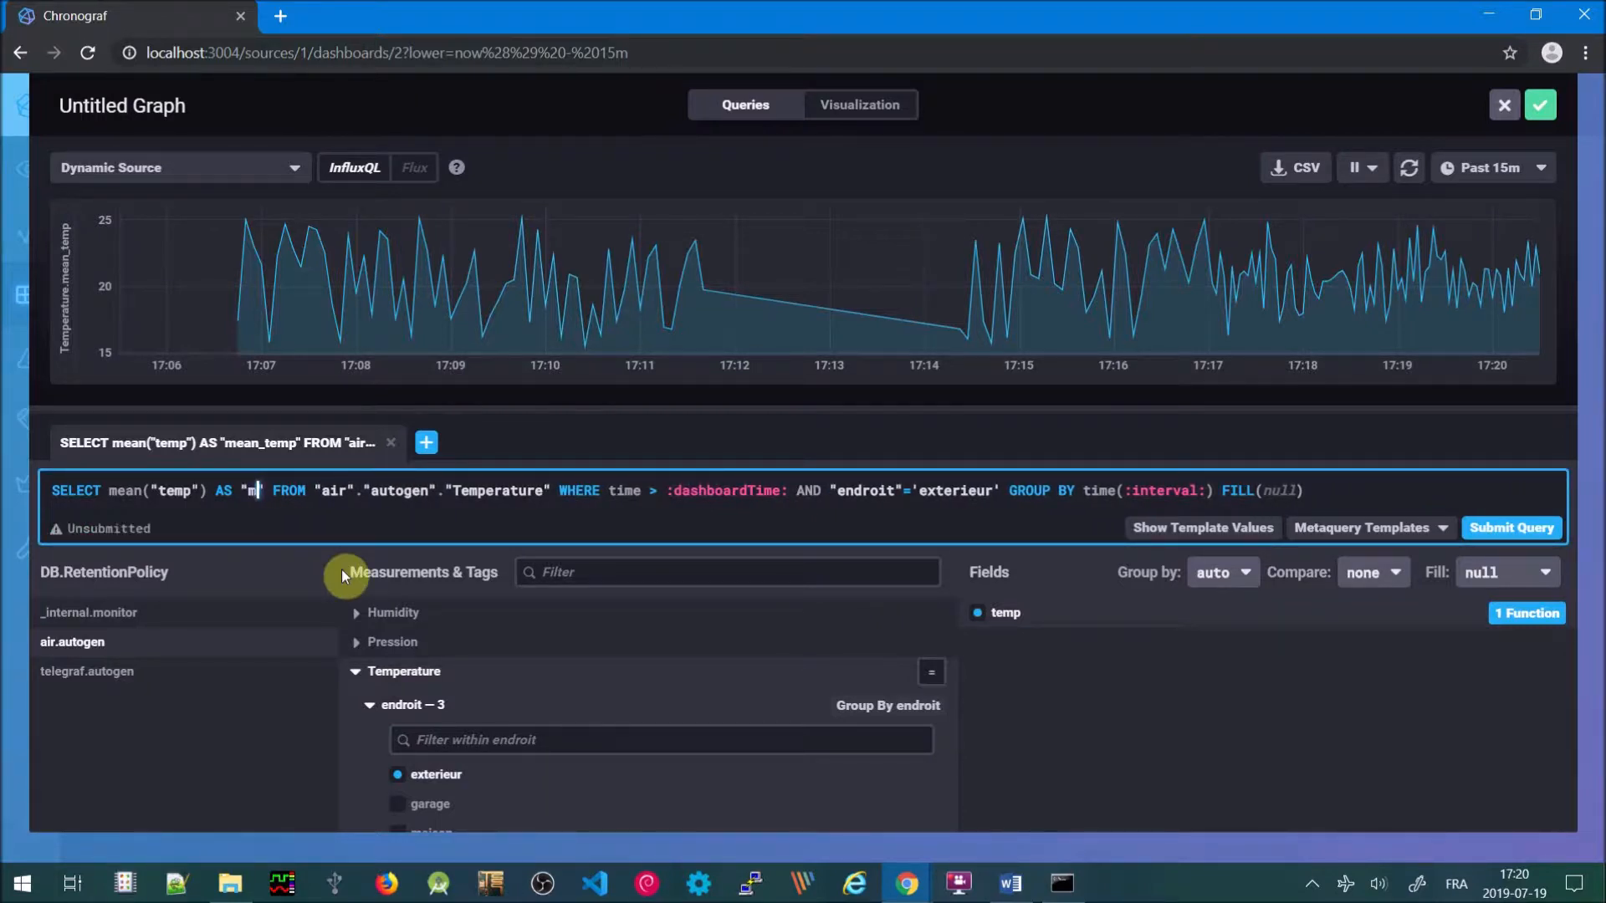
type("exterieur")
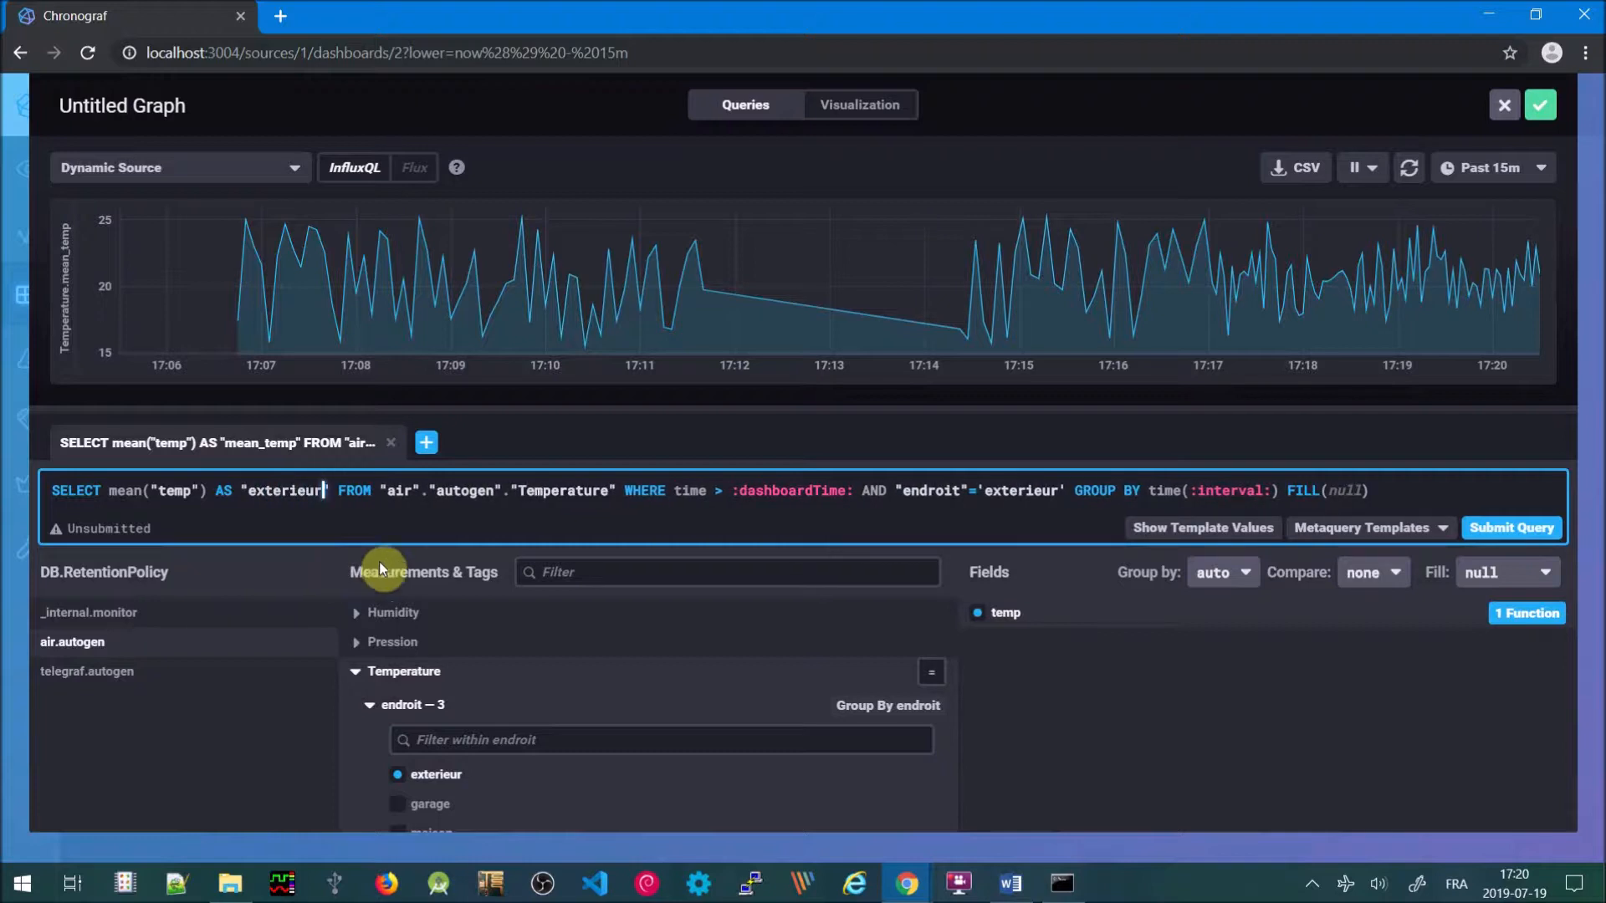
Show the static legend in the line graph's visualization settings
left_click(843, 113)
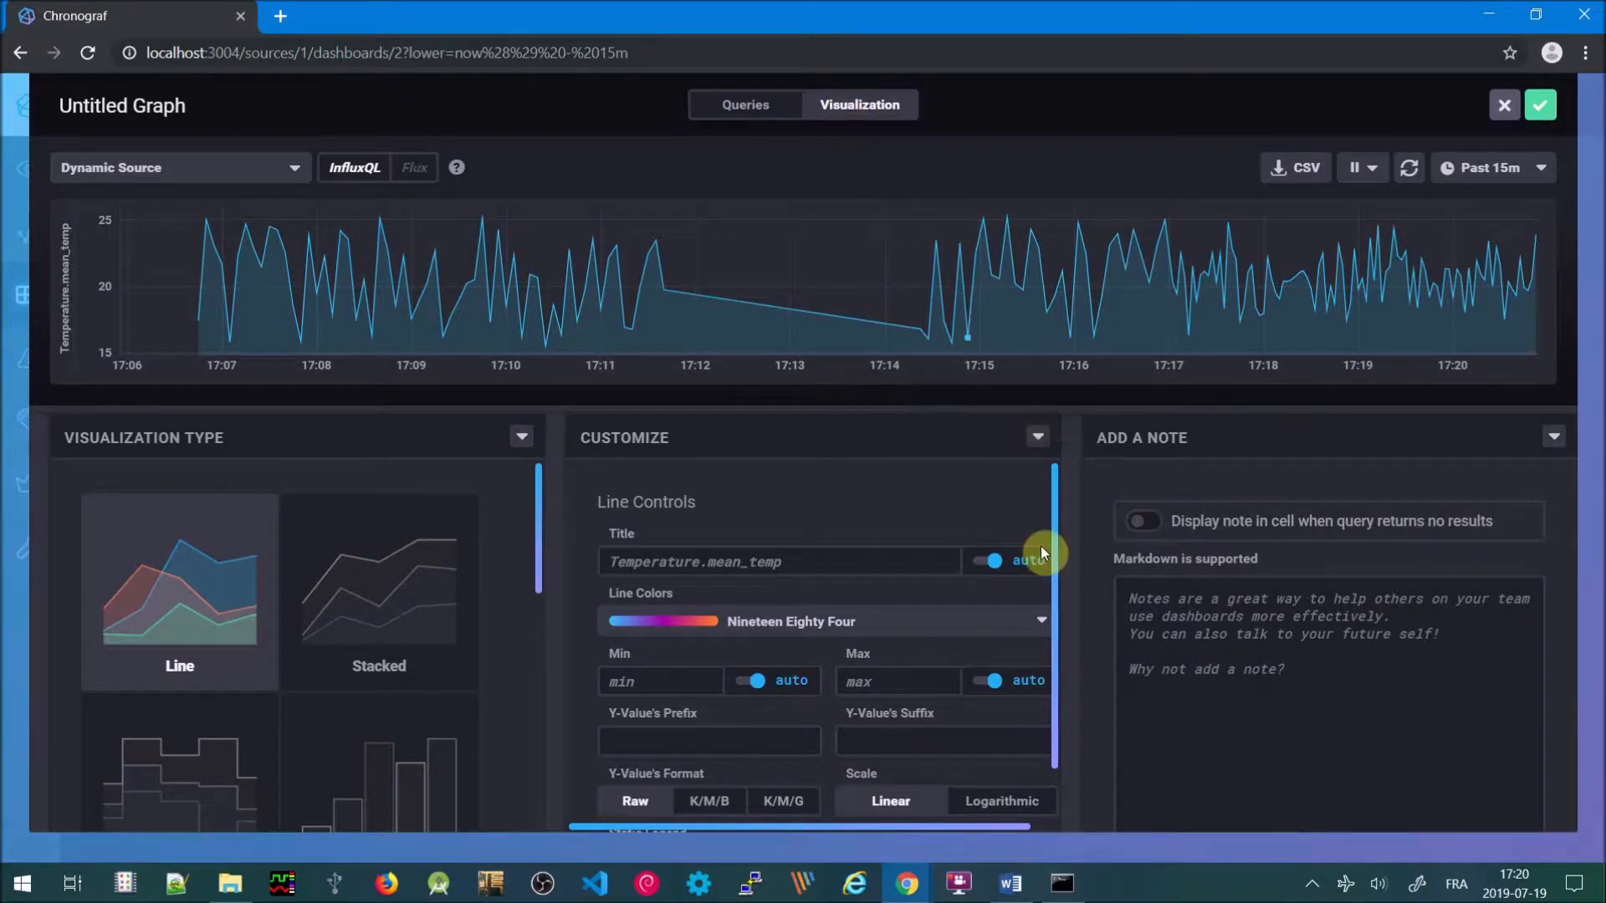
left_click_drag(1056, 605, 1061, 705)
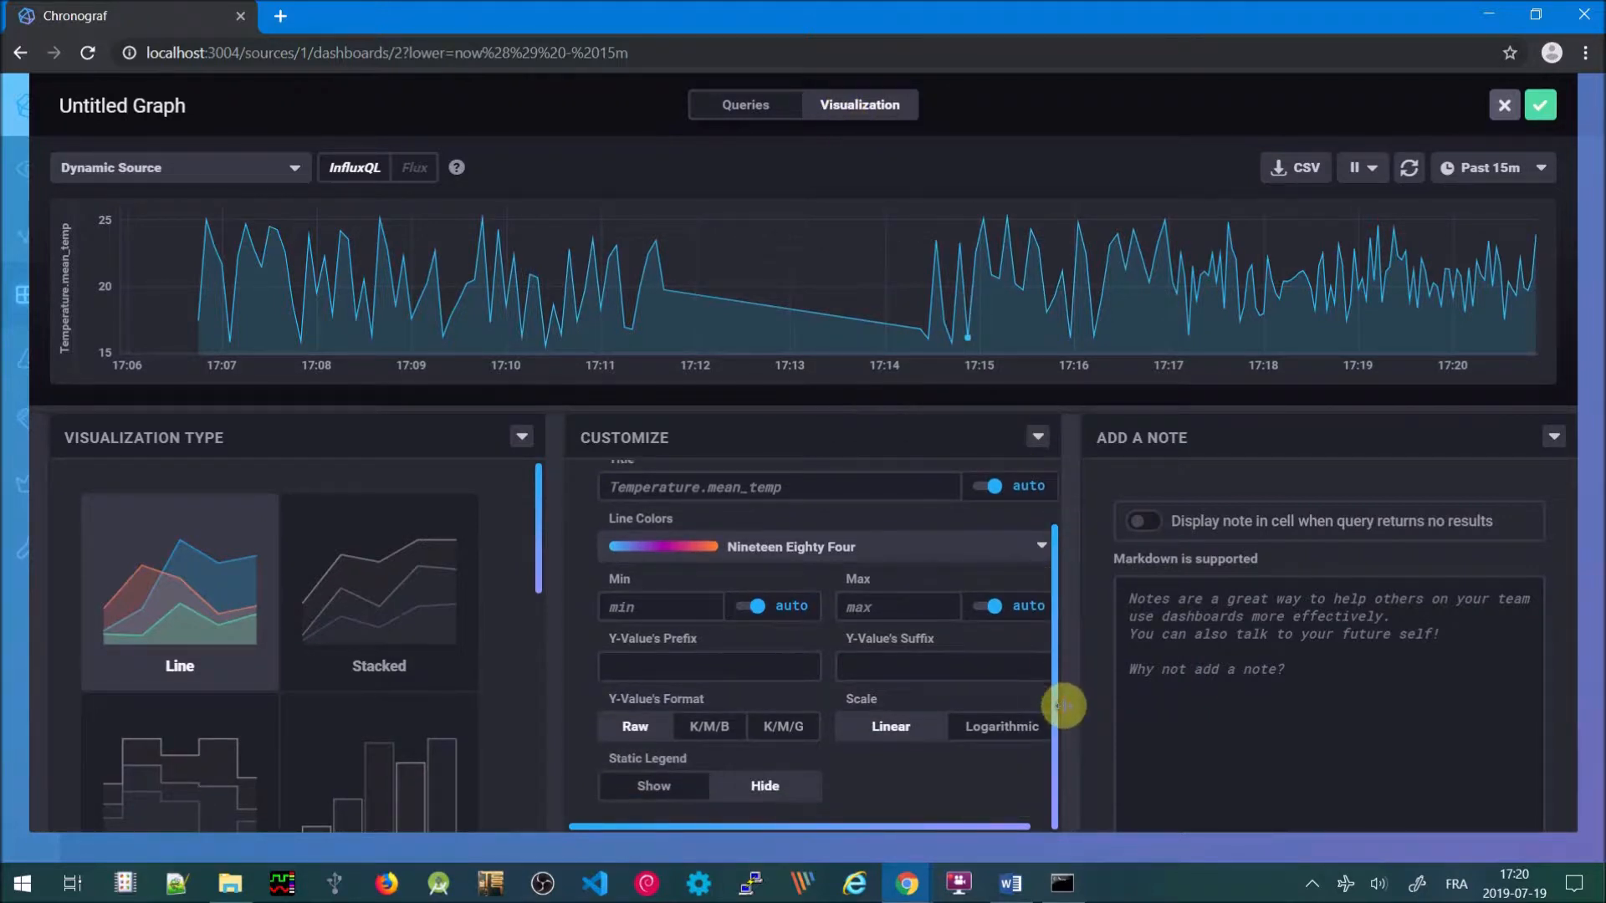
left_click(642, 786)
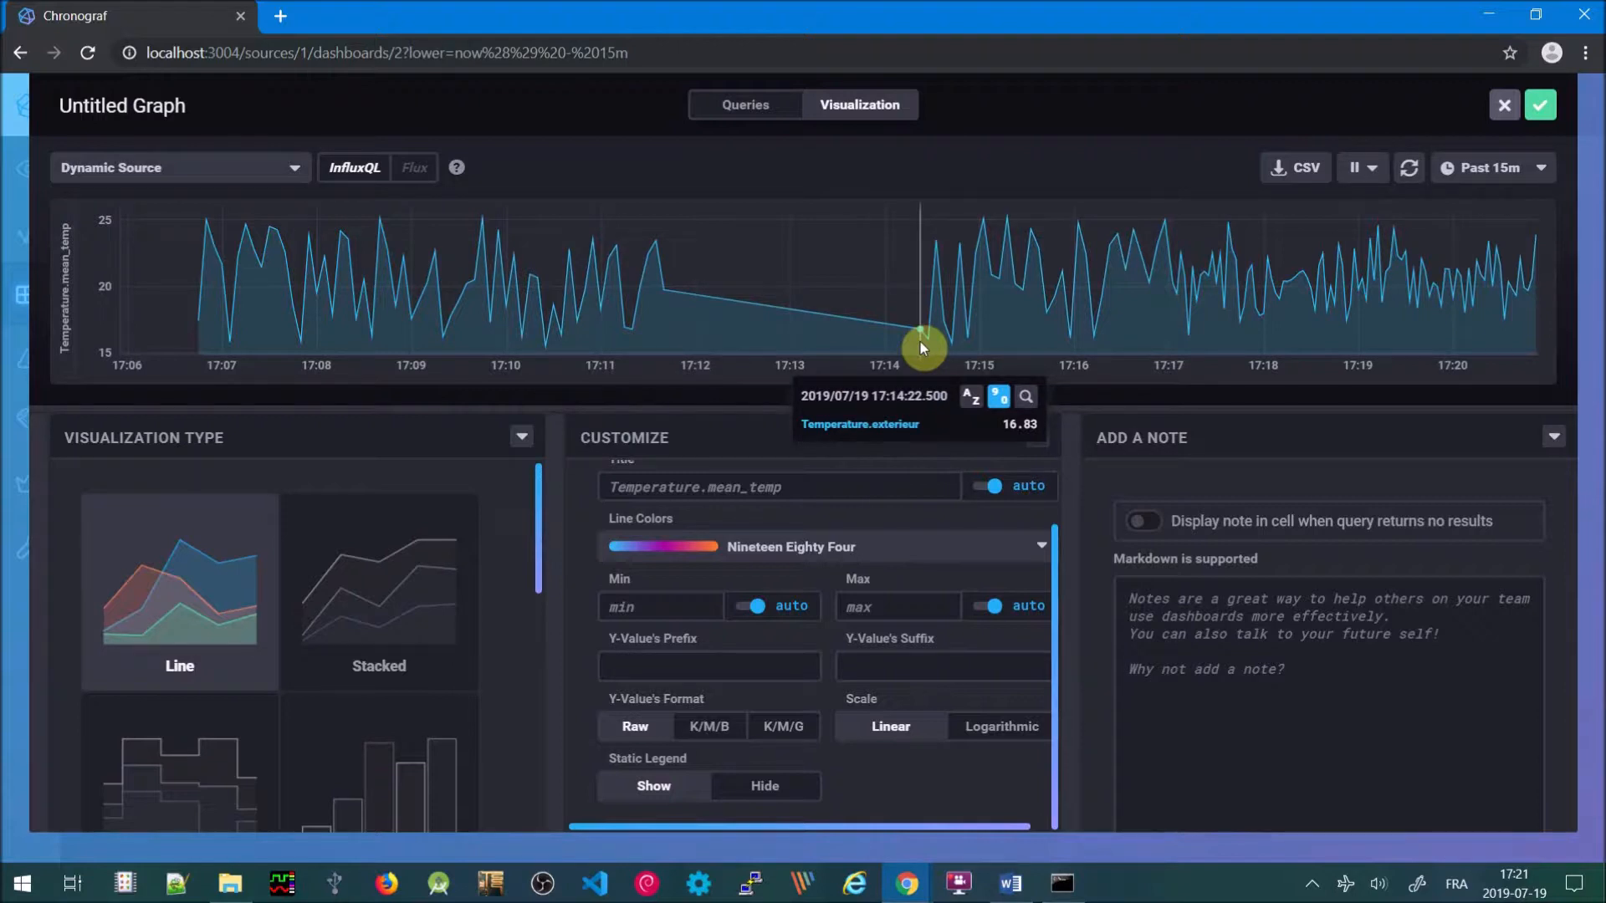
Set the graph's auto-refresh interval to 5s and its time range to Past 5m
left_click(1372, 170)
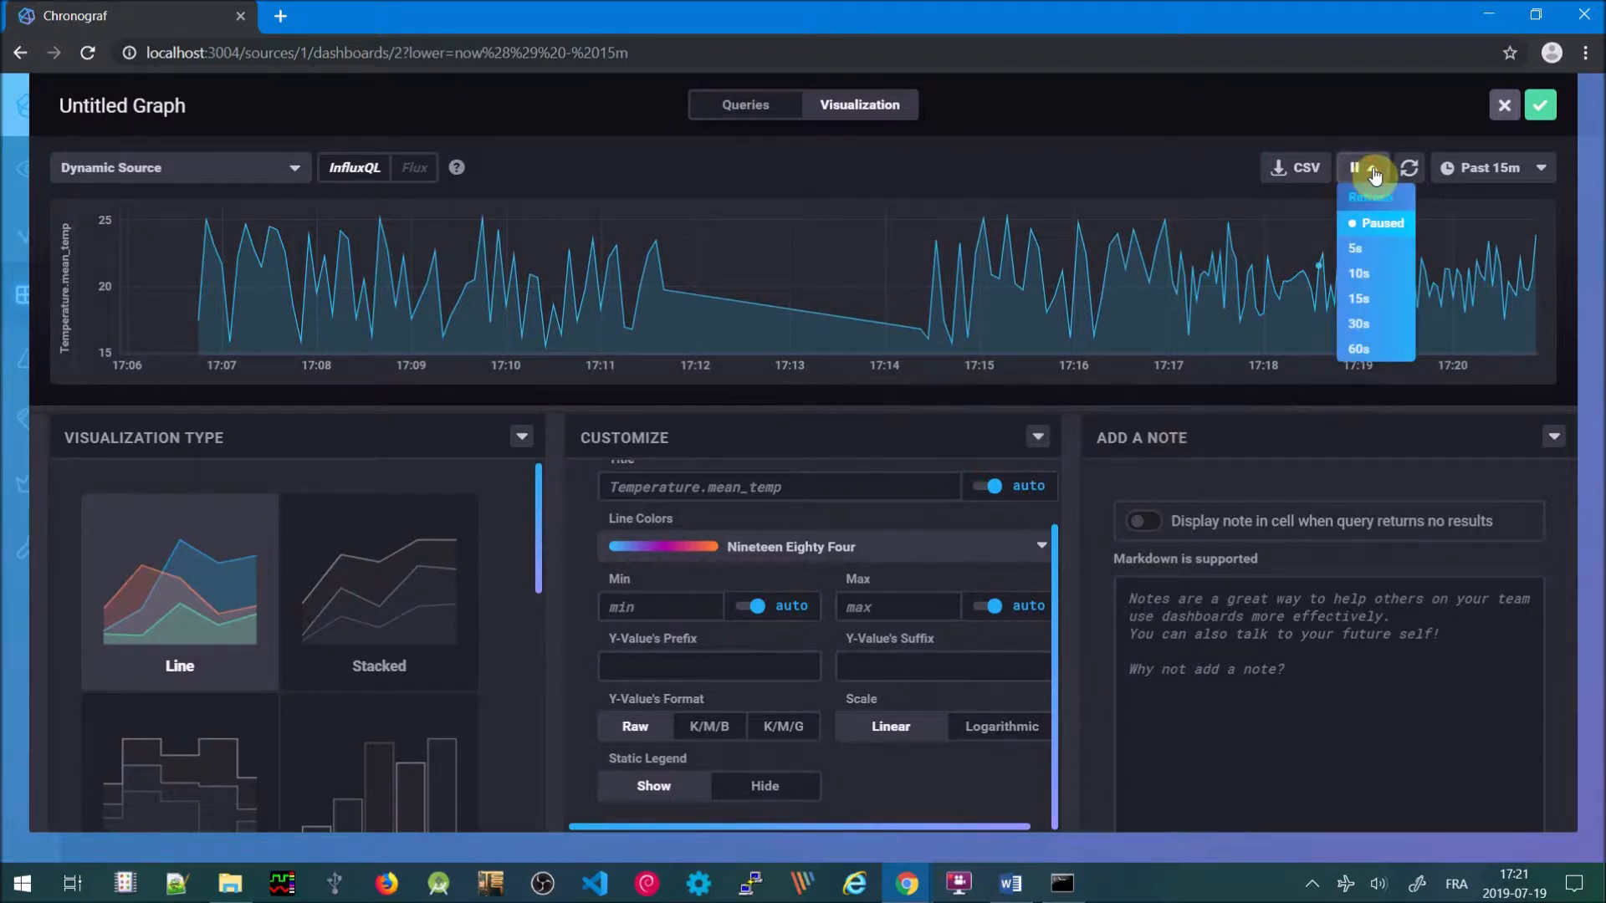
left_click(1365, 250)
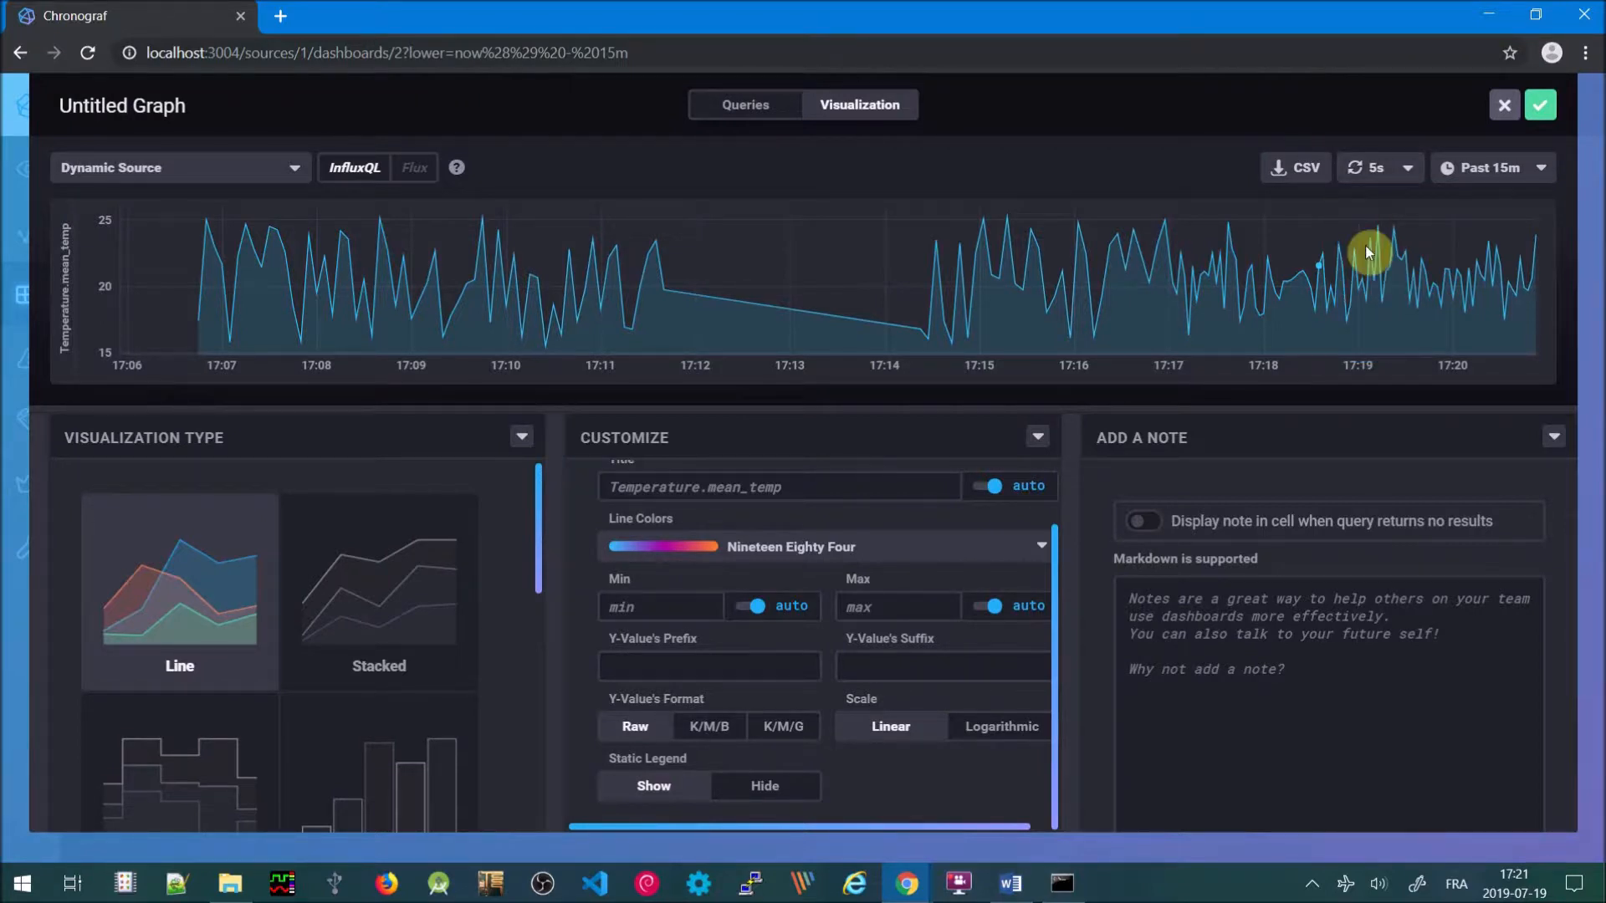
left_click(1543, 169)
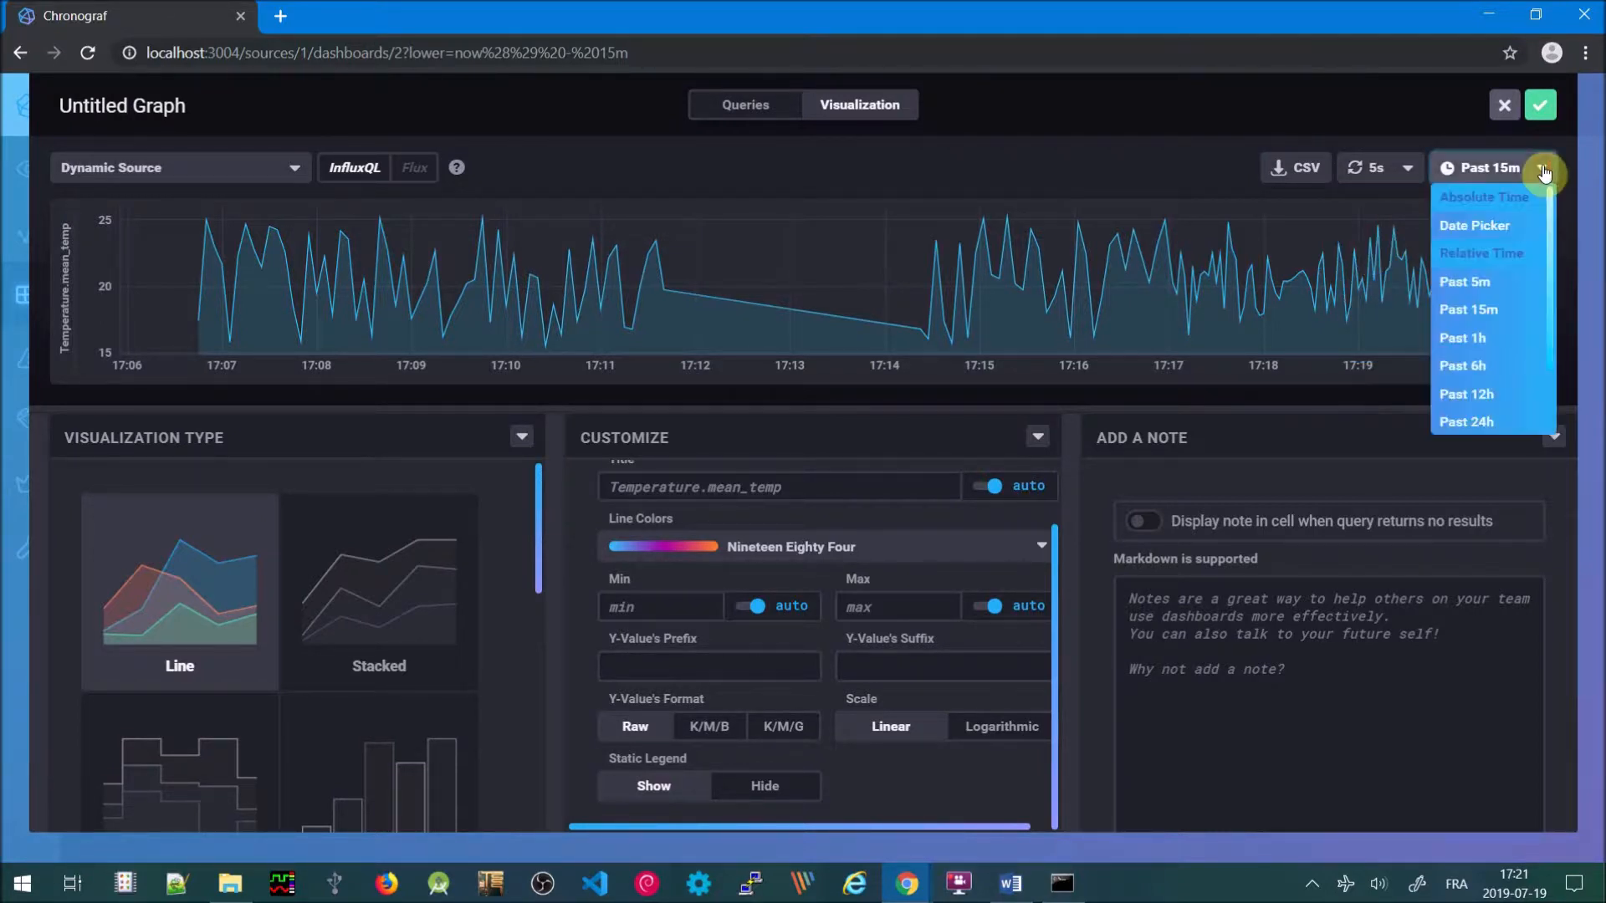
left_click(1474, 284)
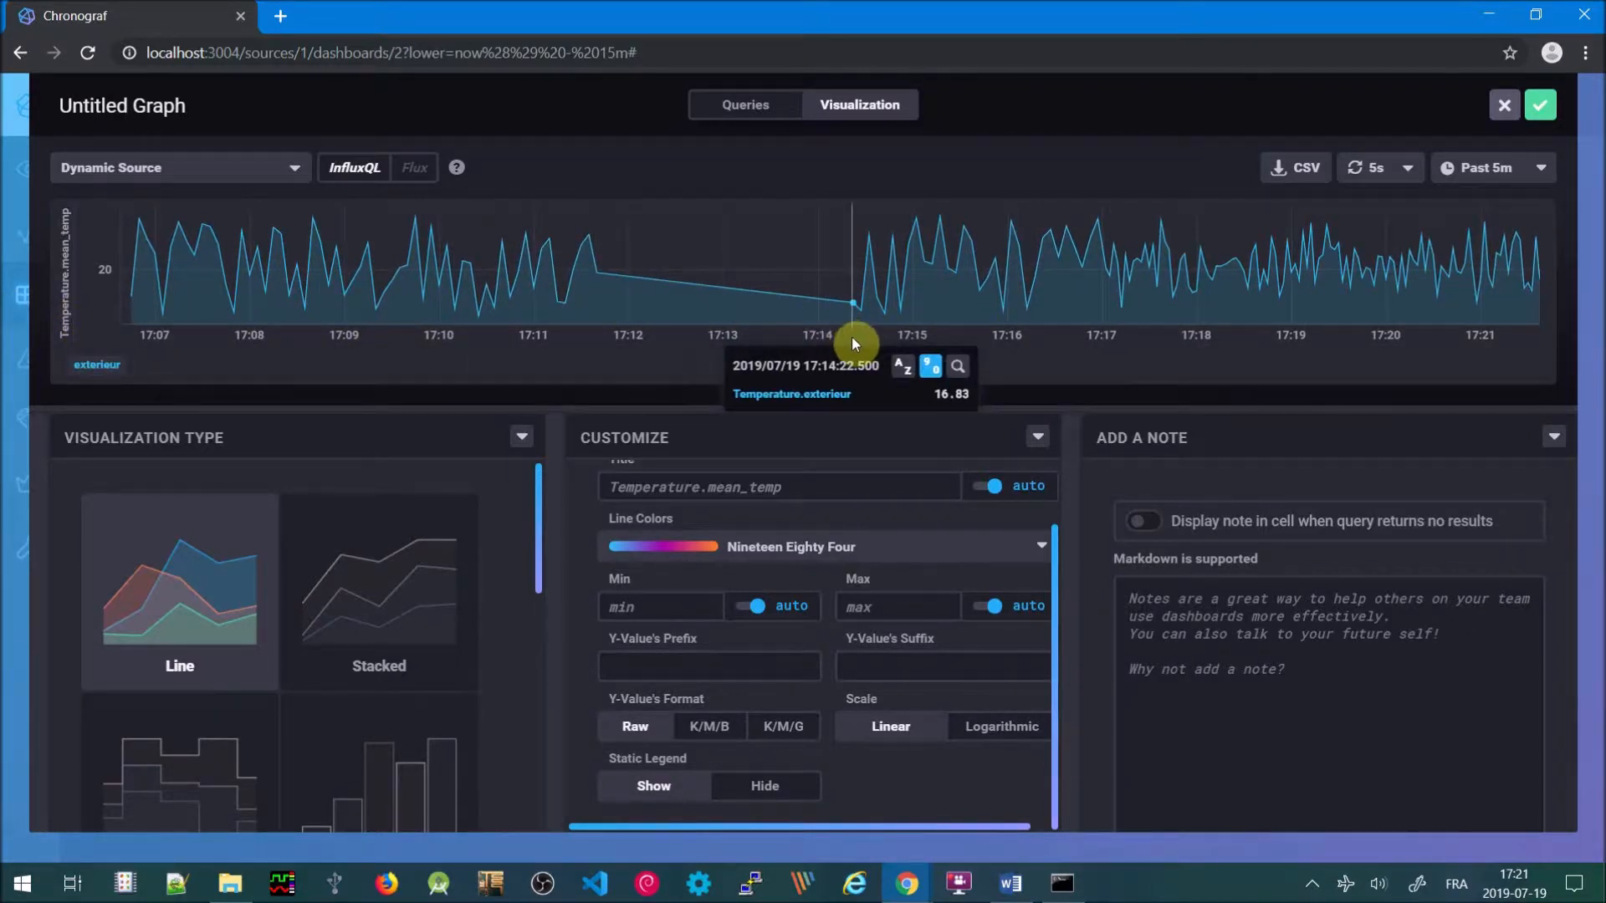
Add a second query on the temp field of Temperature in air.autogen, filtered by the endroit tag garage
left_click(743, 107)
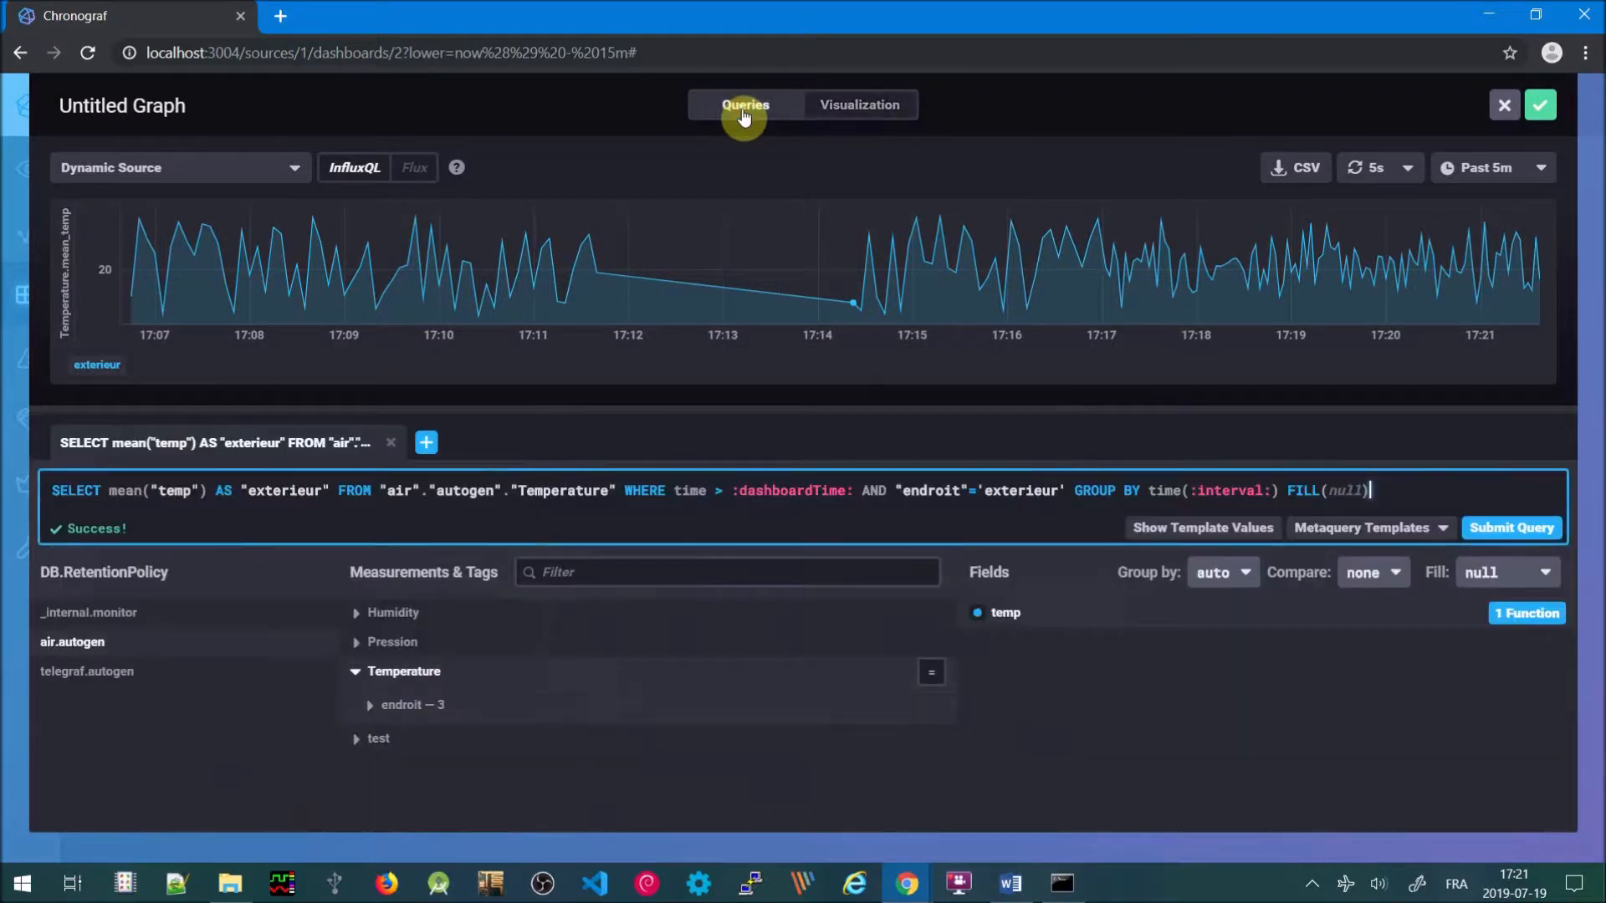
left_click(426, 443)
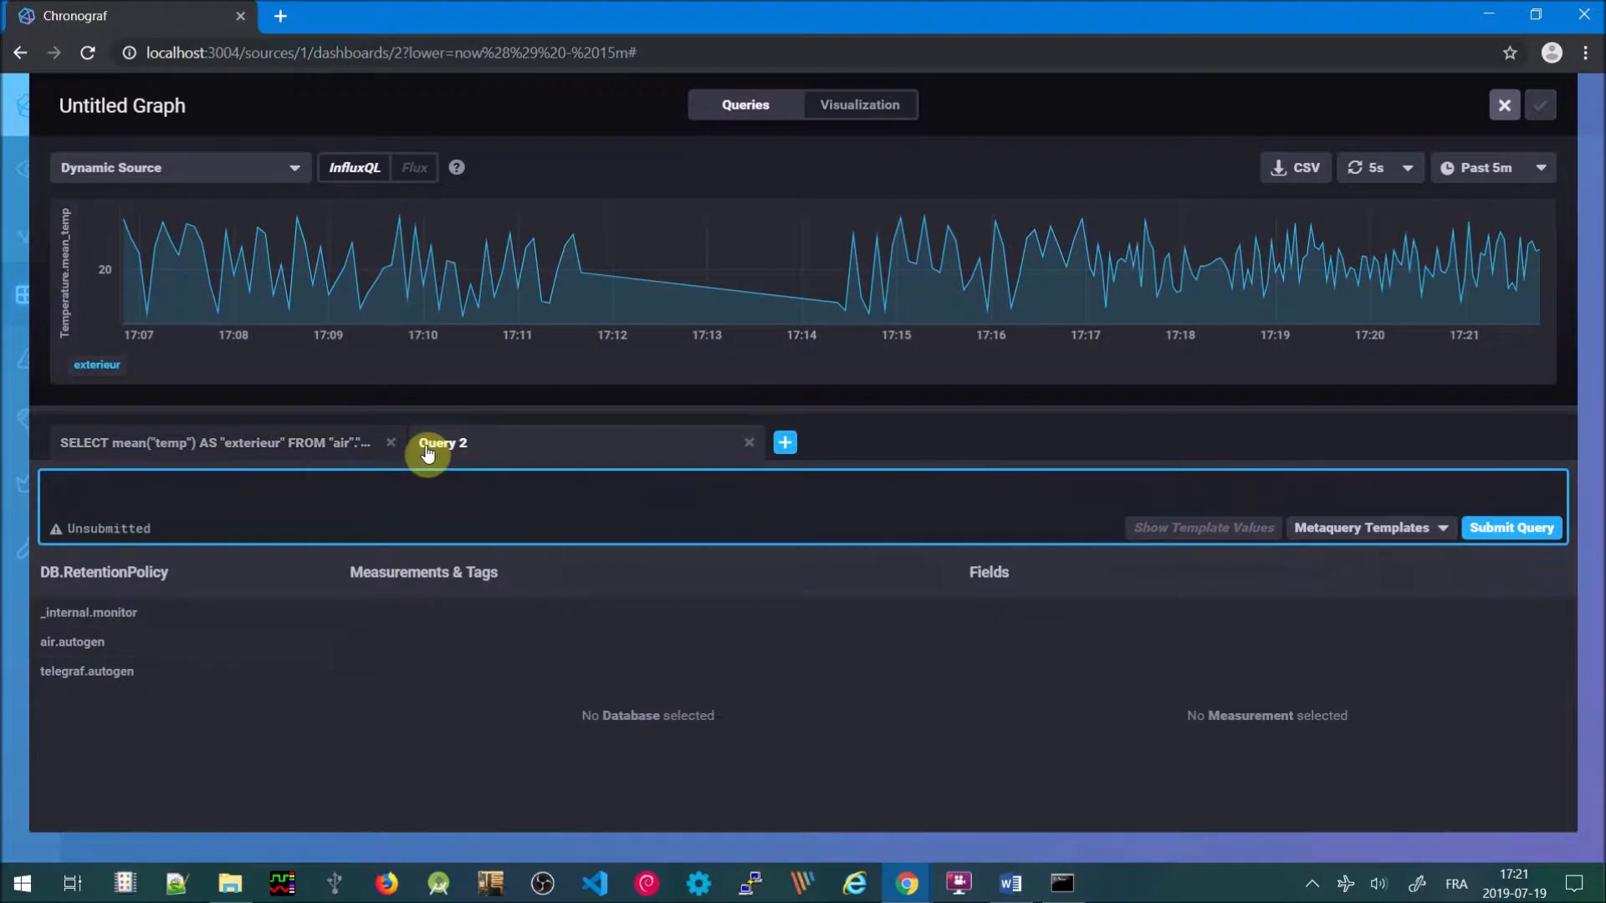
left_click(43, 656)
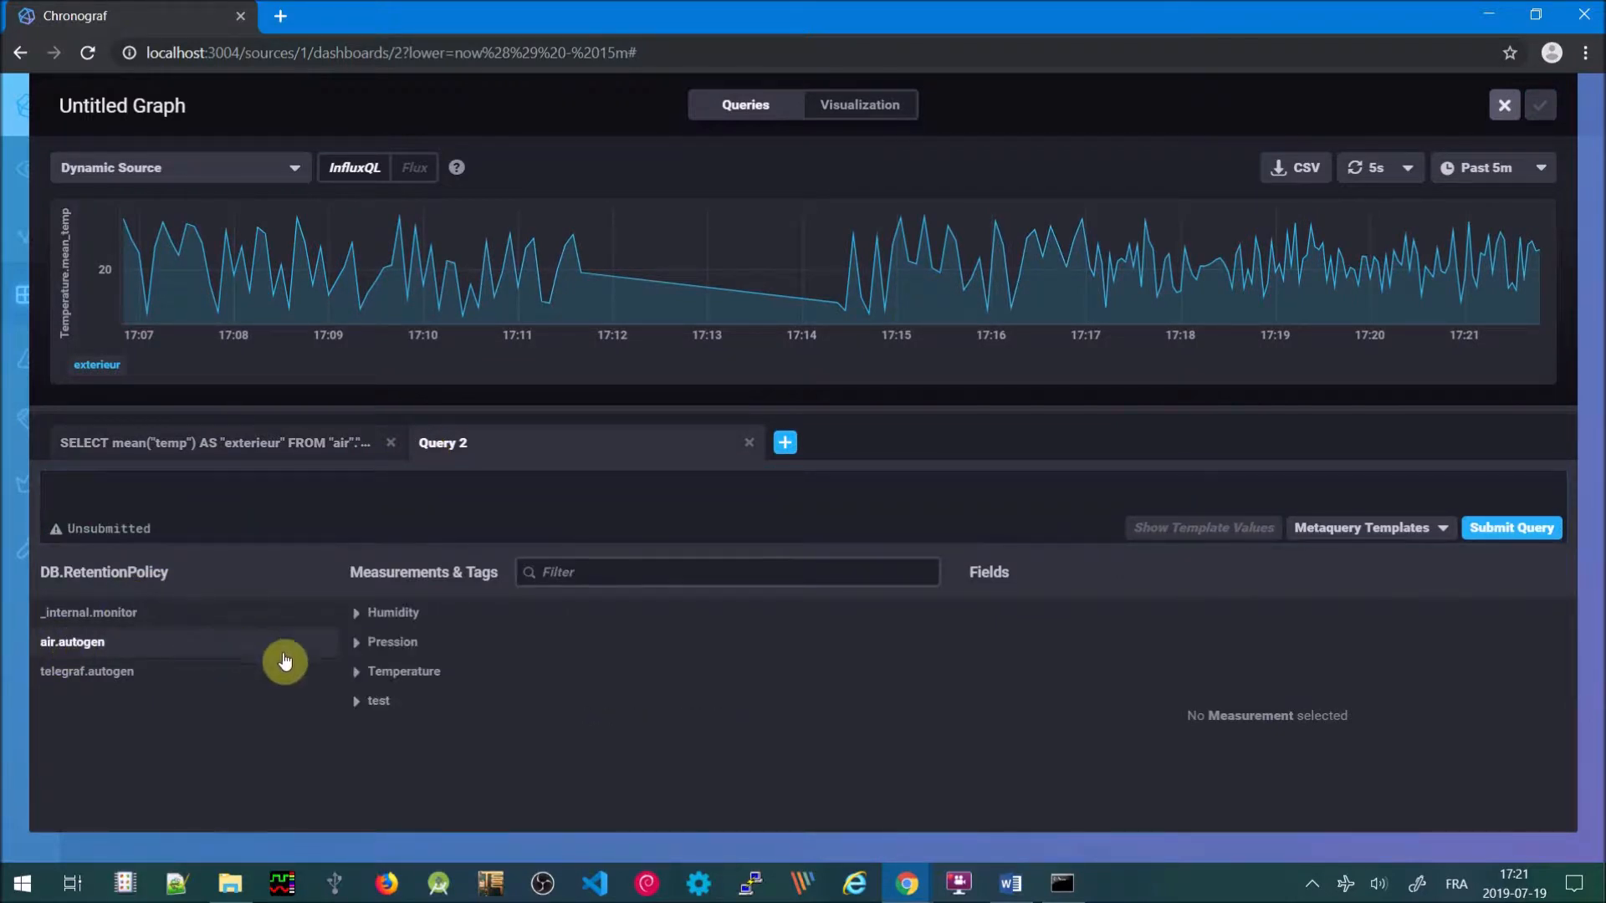
left_click(359, 681)
left_click(372, 711)
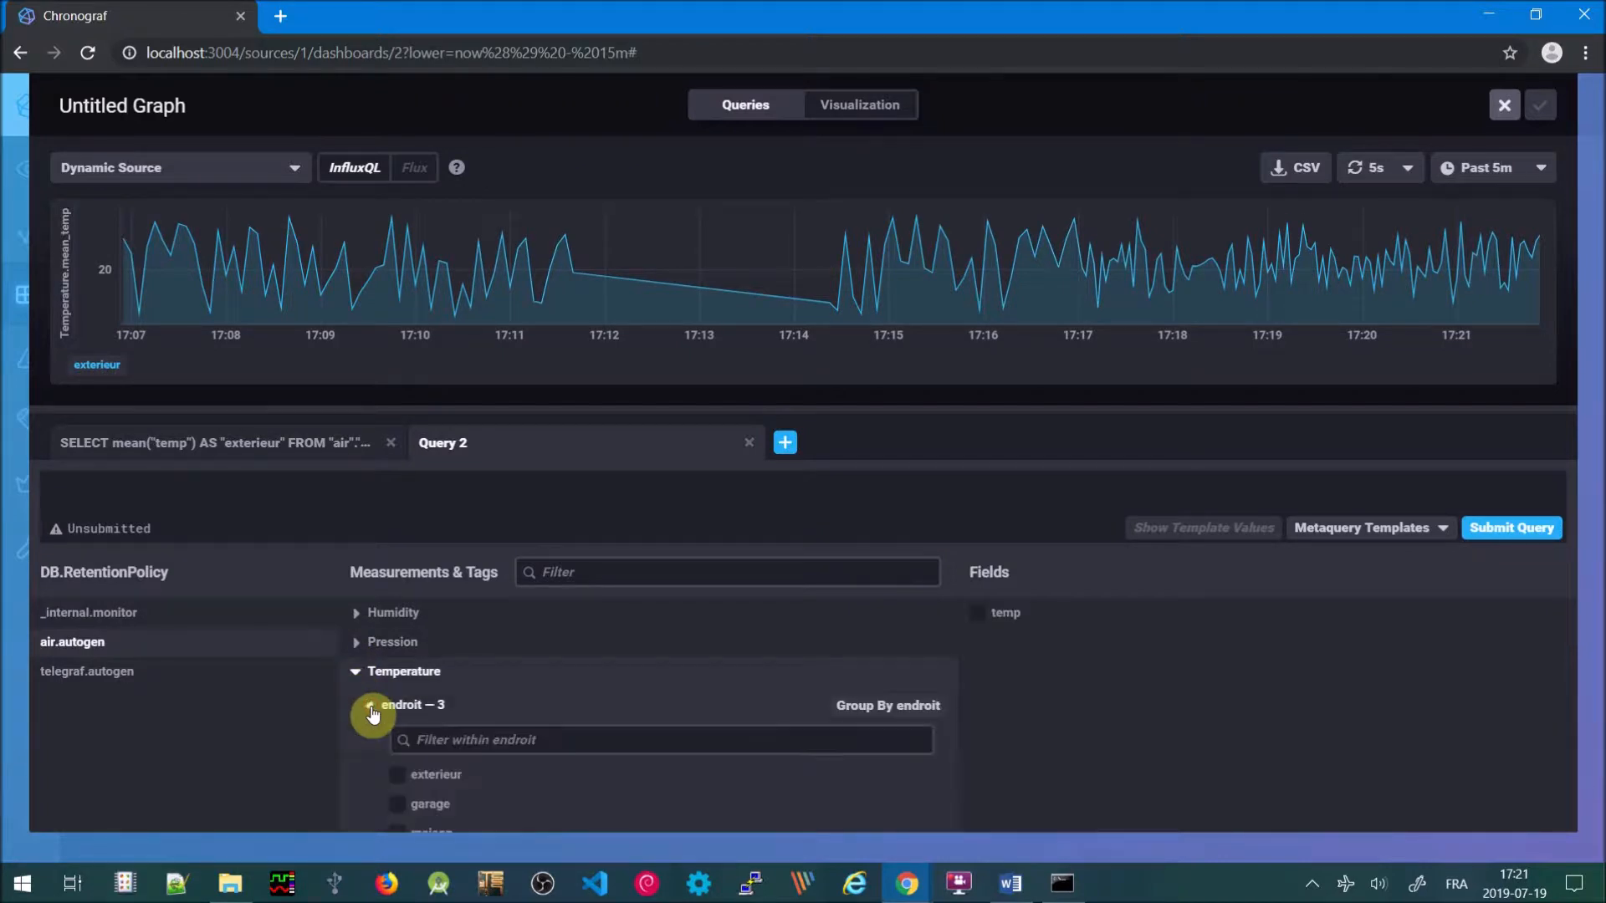
left_click(405, 806)
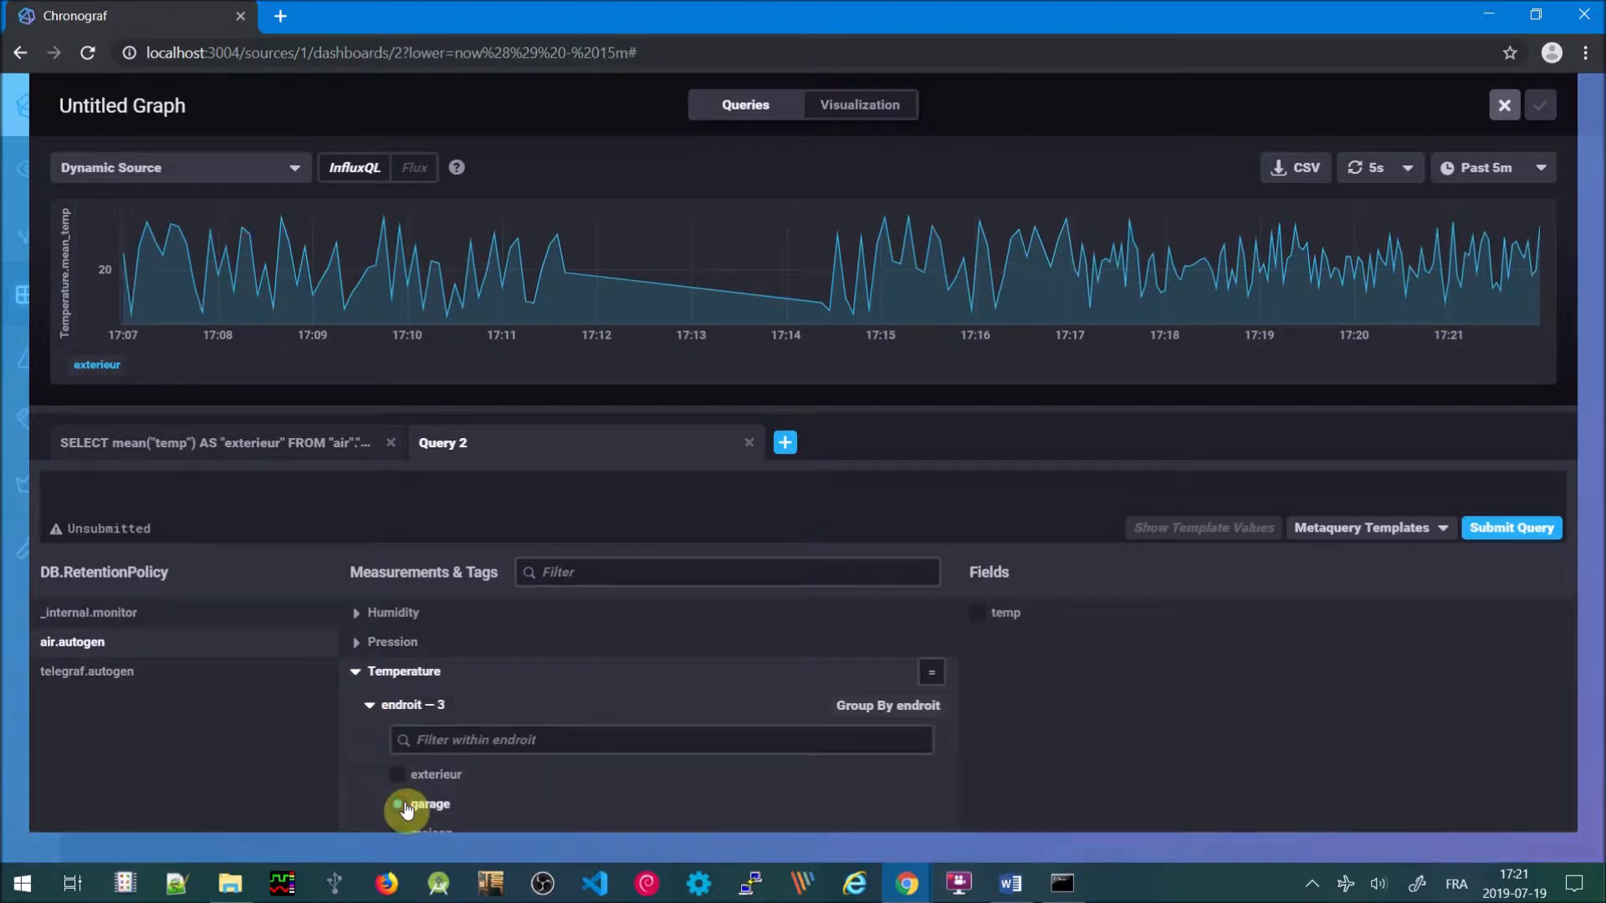
left_click(982, 613)
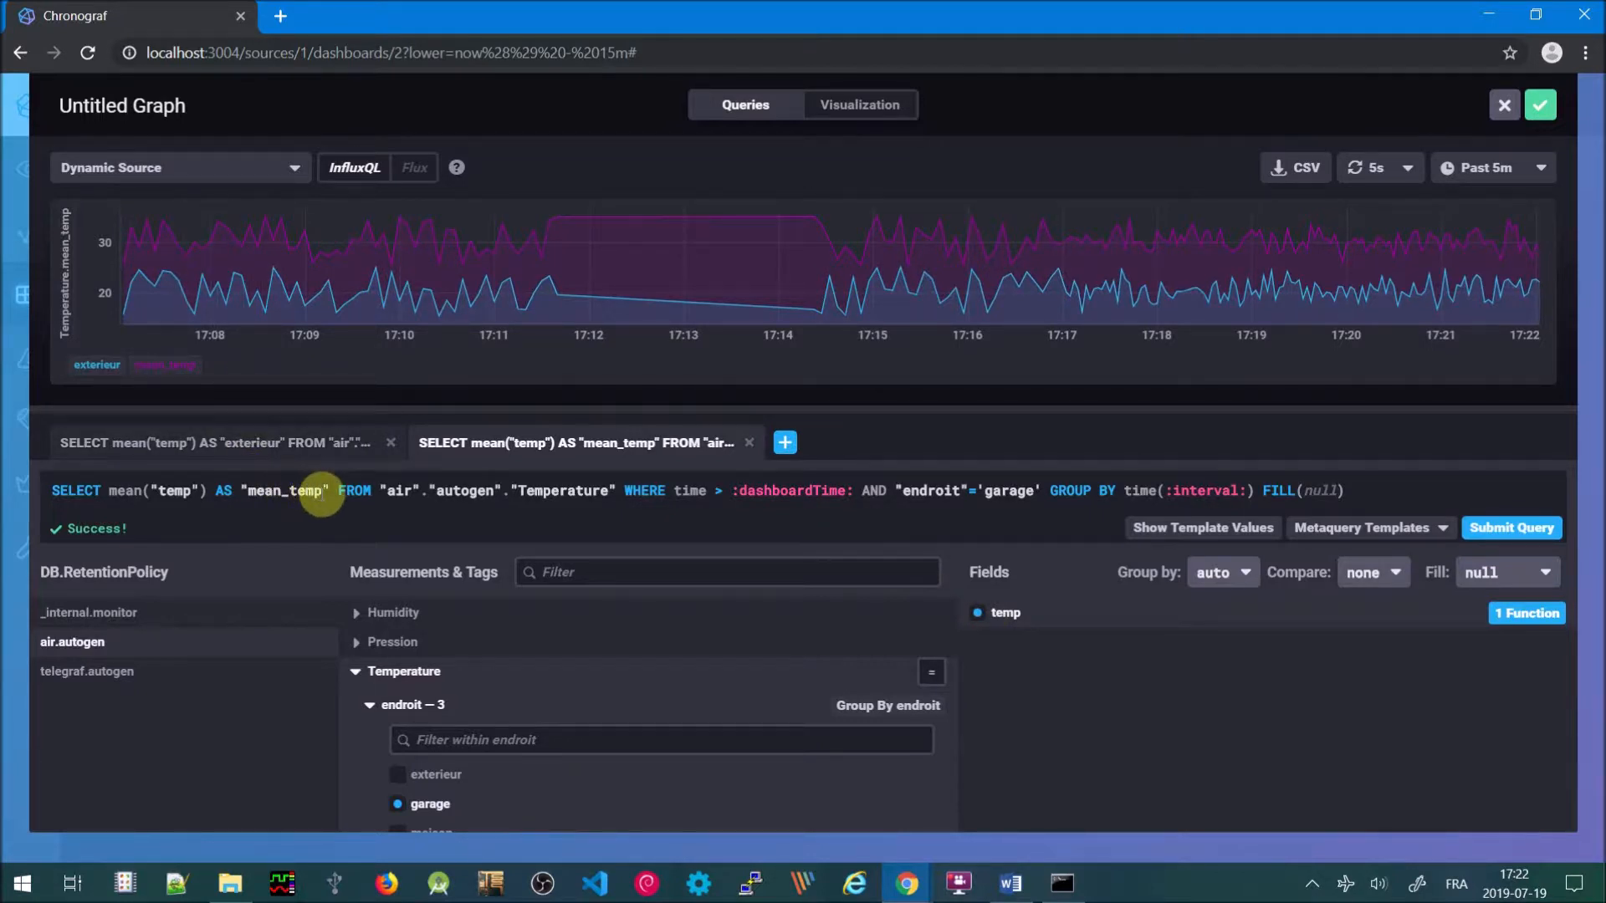
Change the second query's mean_temp alias to garage and submit the query
left_click(321, 492)
key("BackSpace")
key("BackSpace")
key("BackSpace")
key("BackSpace")
key("BackSpace")
key("BackSpace")
key("BackSpace")
key("BackSpace")
key("BackSpace")
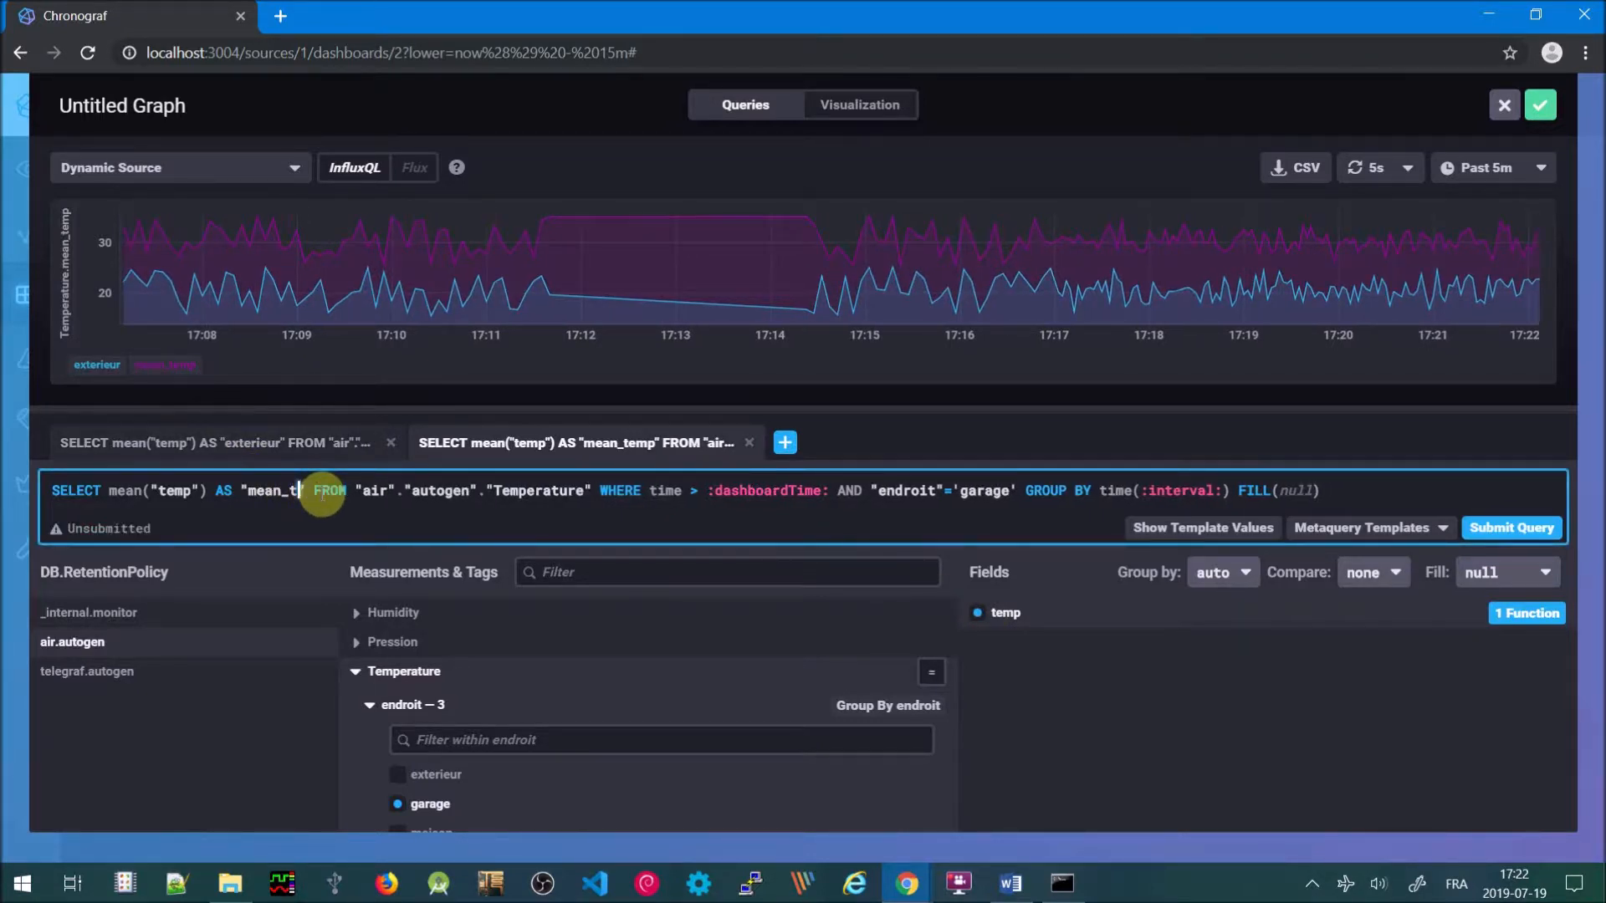
type("garage")
left_click(1514, 527)
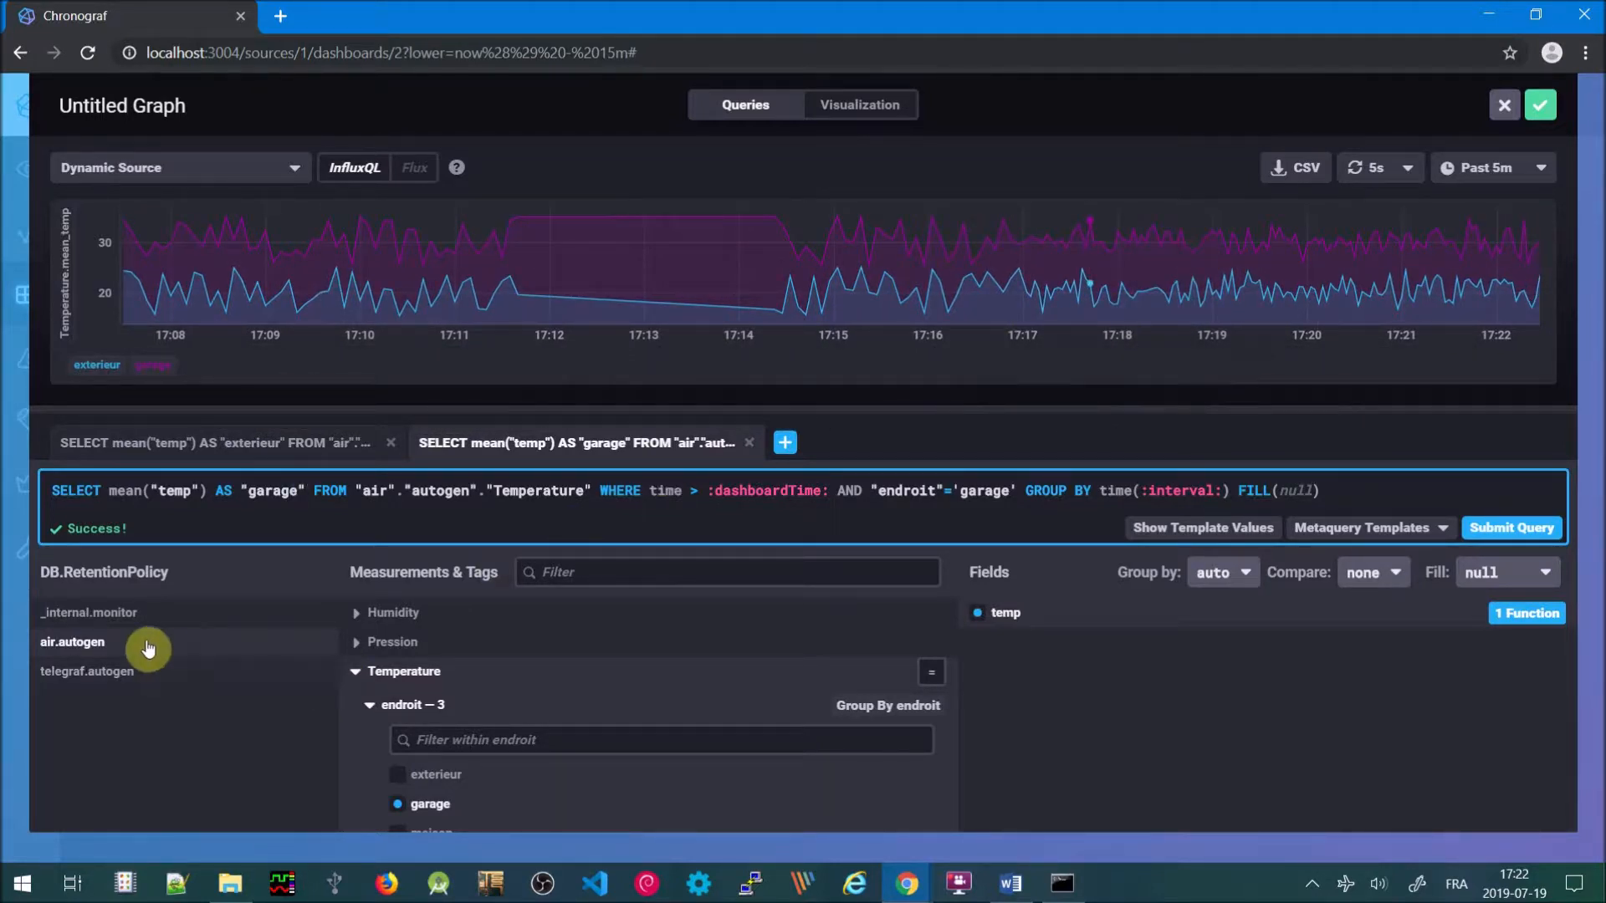
Add a third query on the temp field of Temperature in air.autogen, filtered by the endroit tag maison
left_click(784, 443)
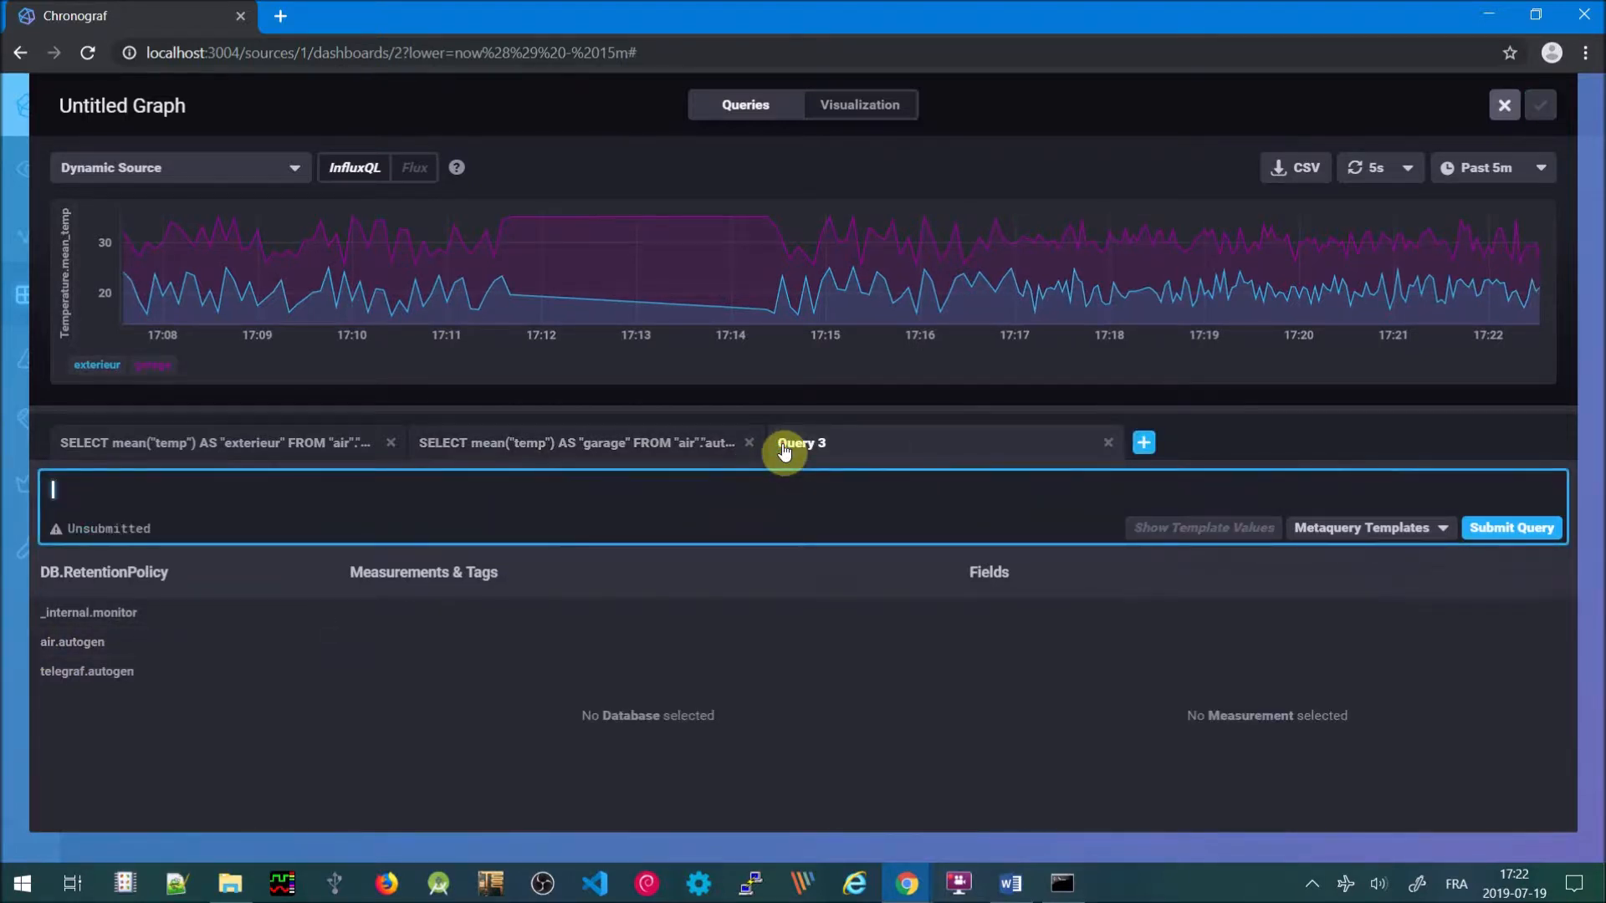
left_click(55, 644)
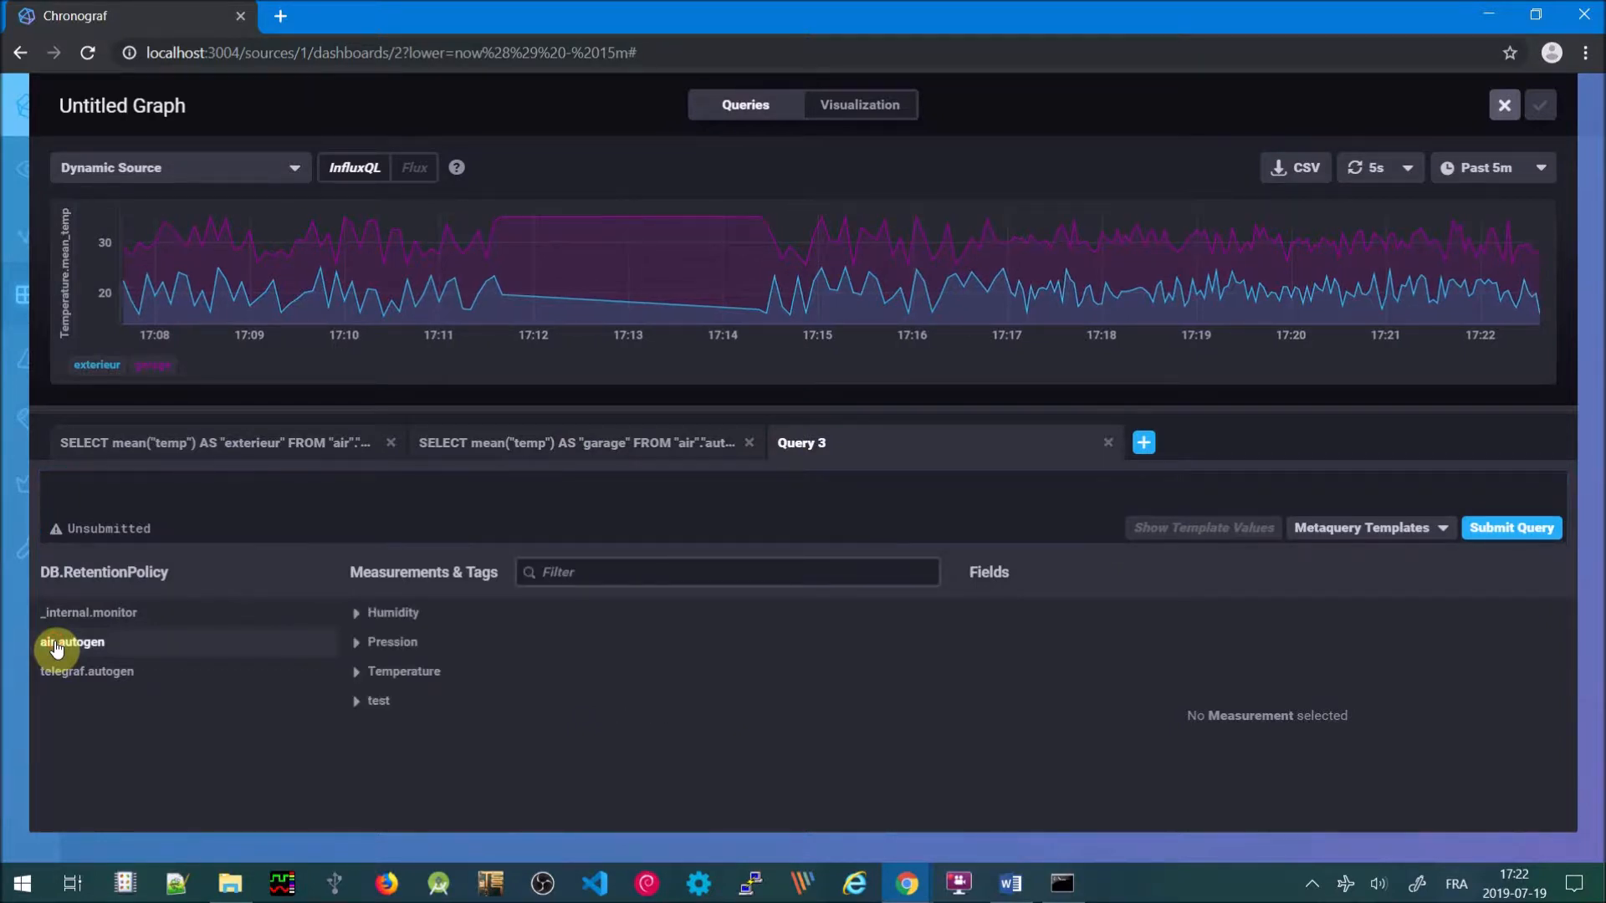
left_click(353, 673)
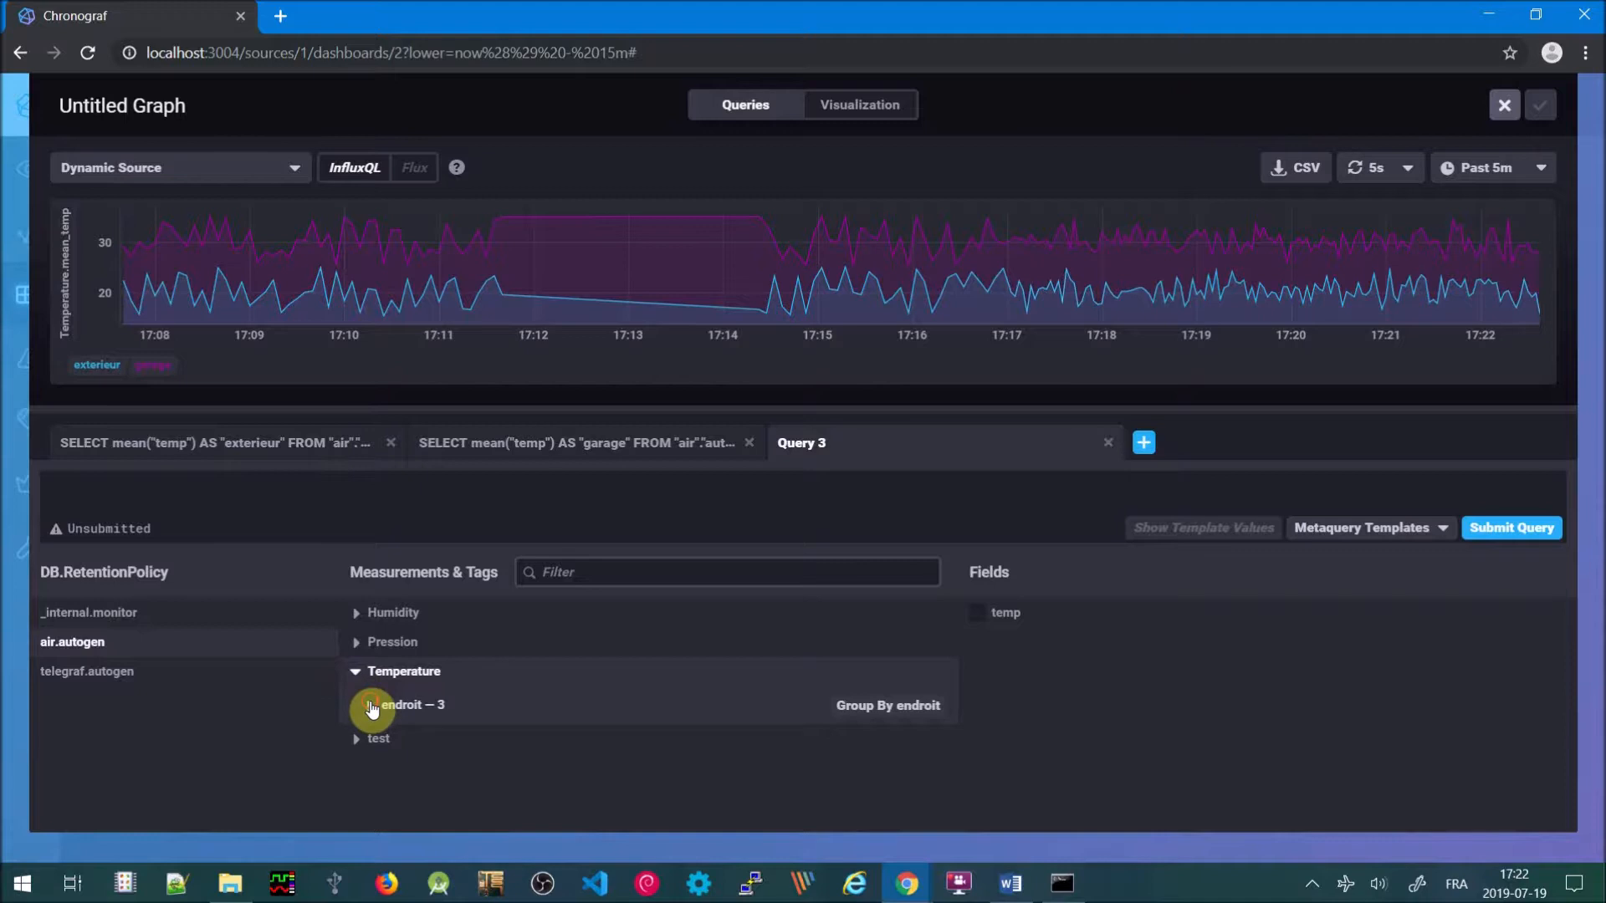
left_click(371, 707)
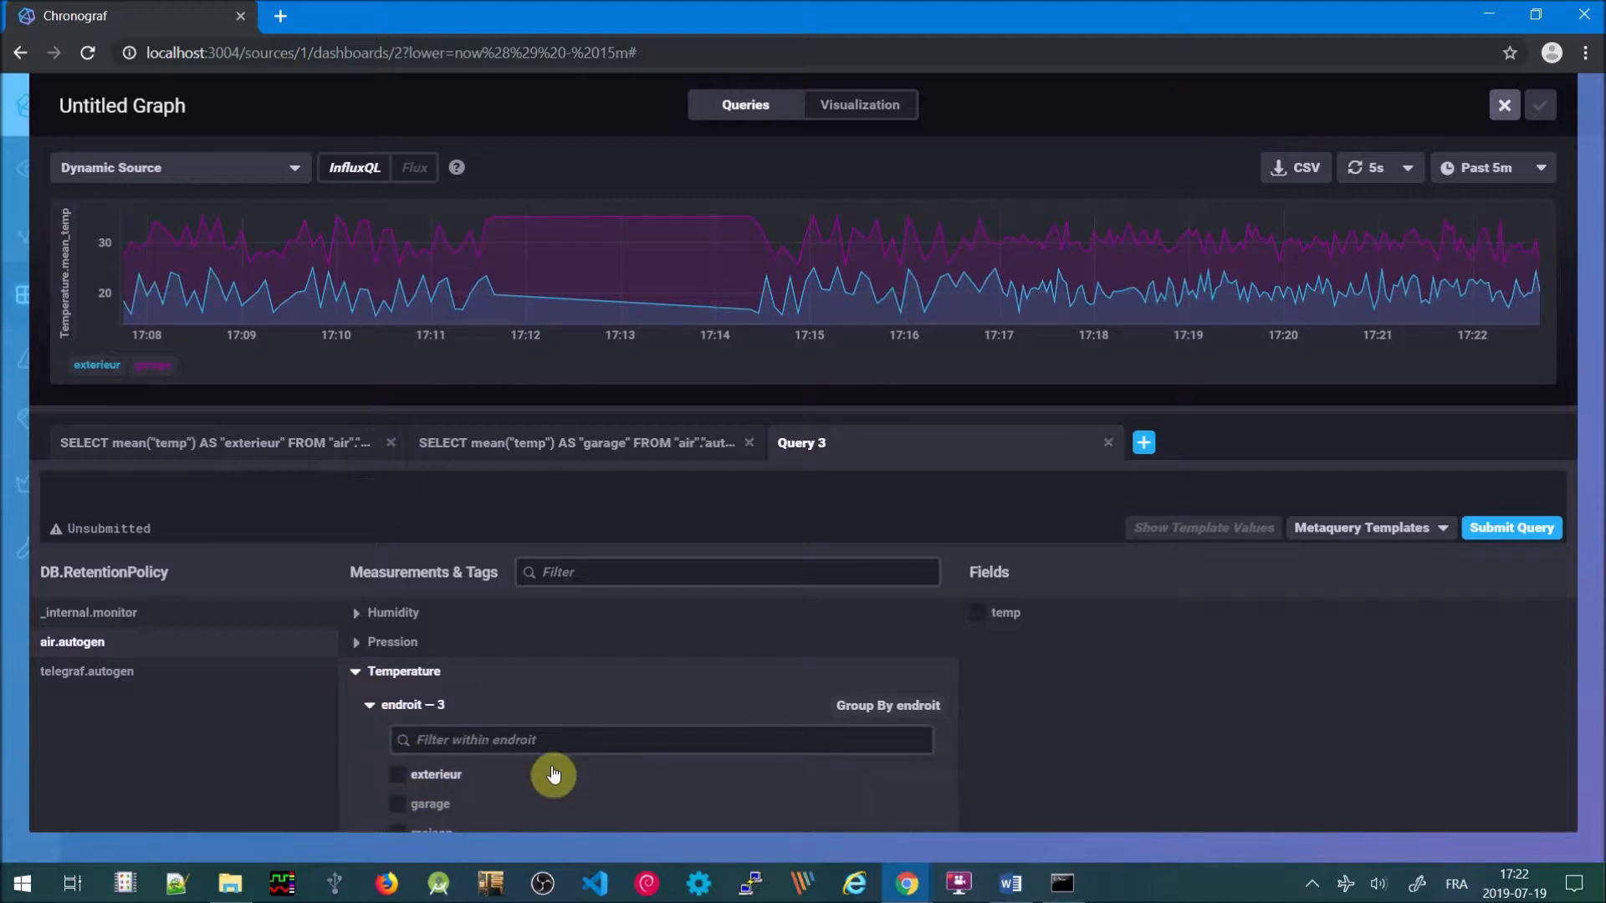
scroll(552, 773, "down", 1)
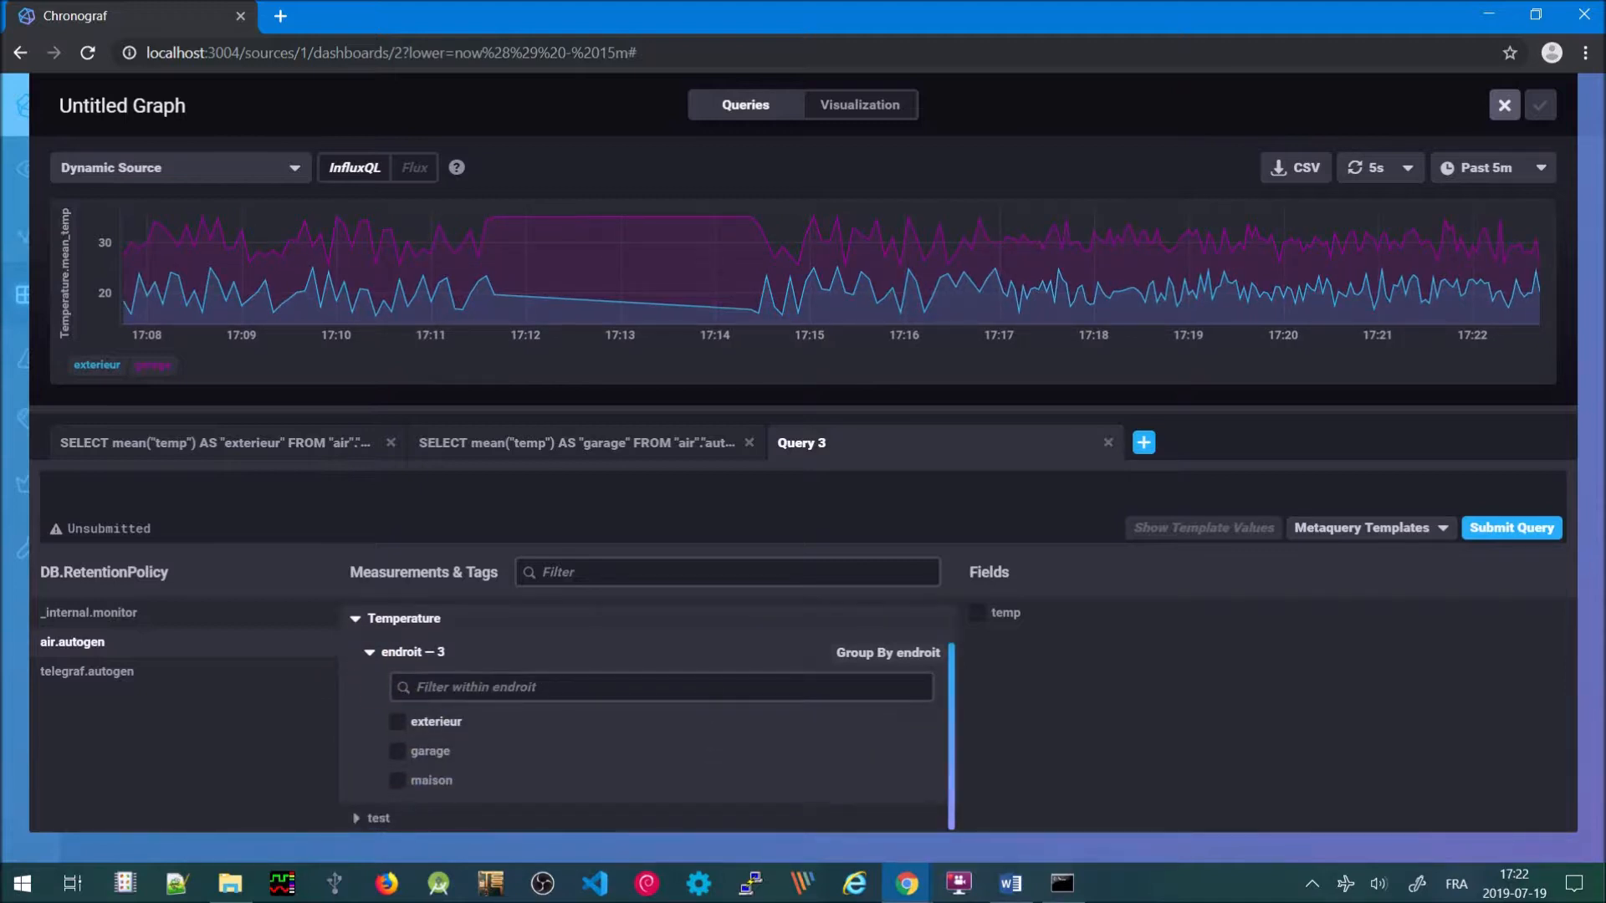
left_click(398, 782)
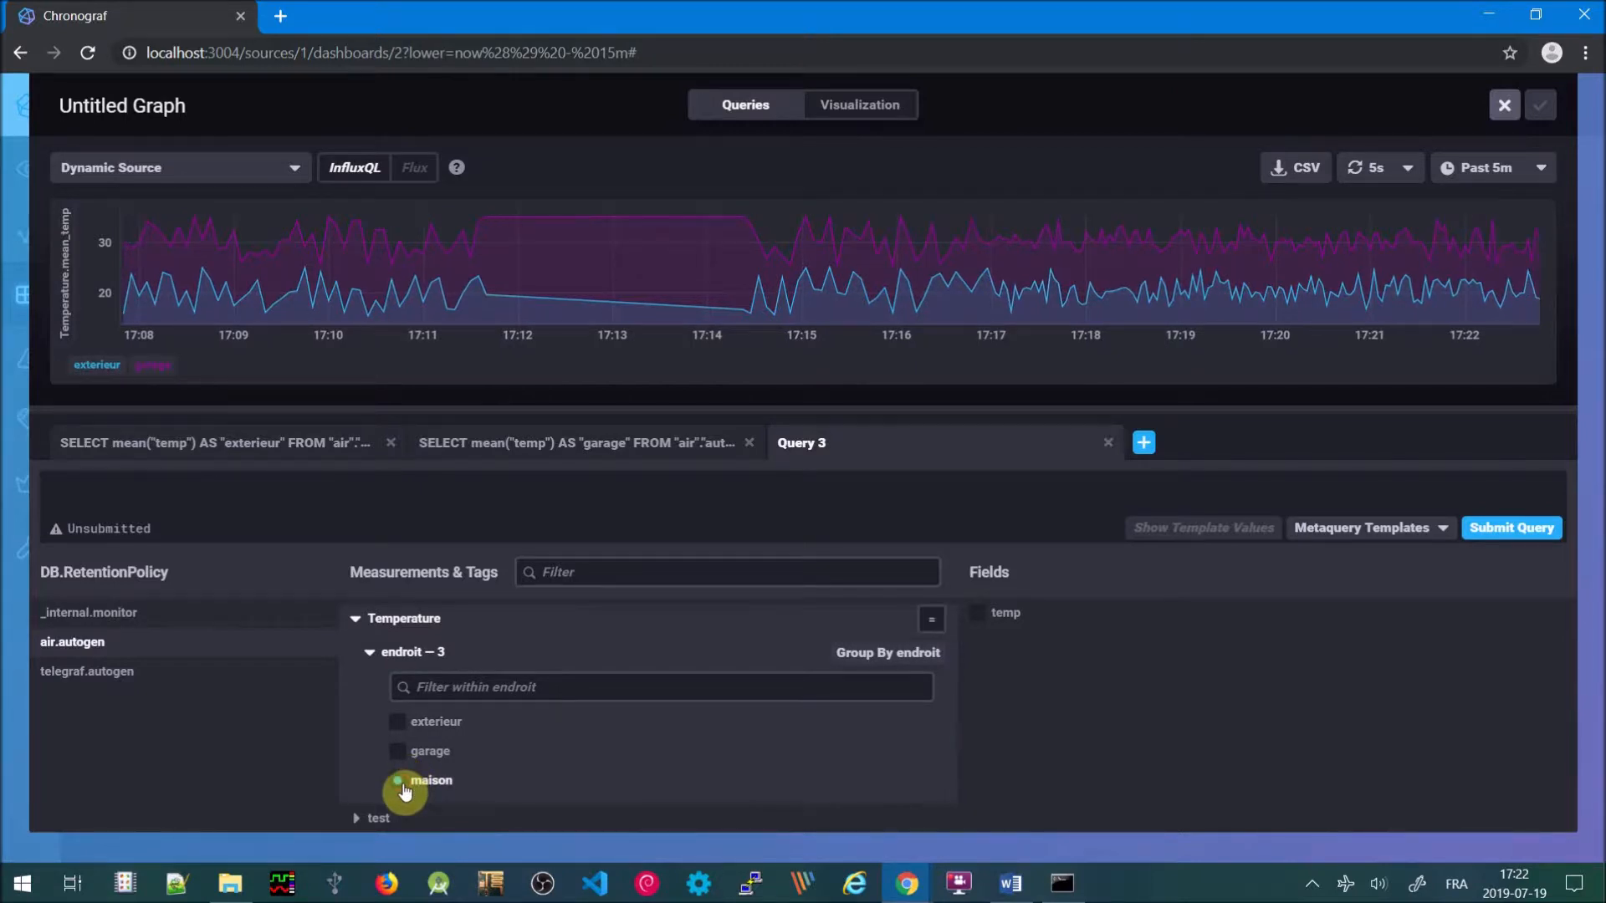
left_click(983, 616)
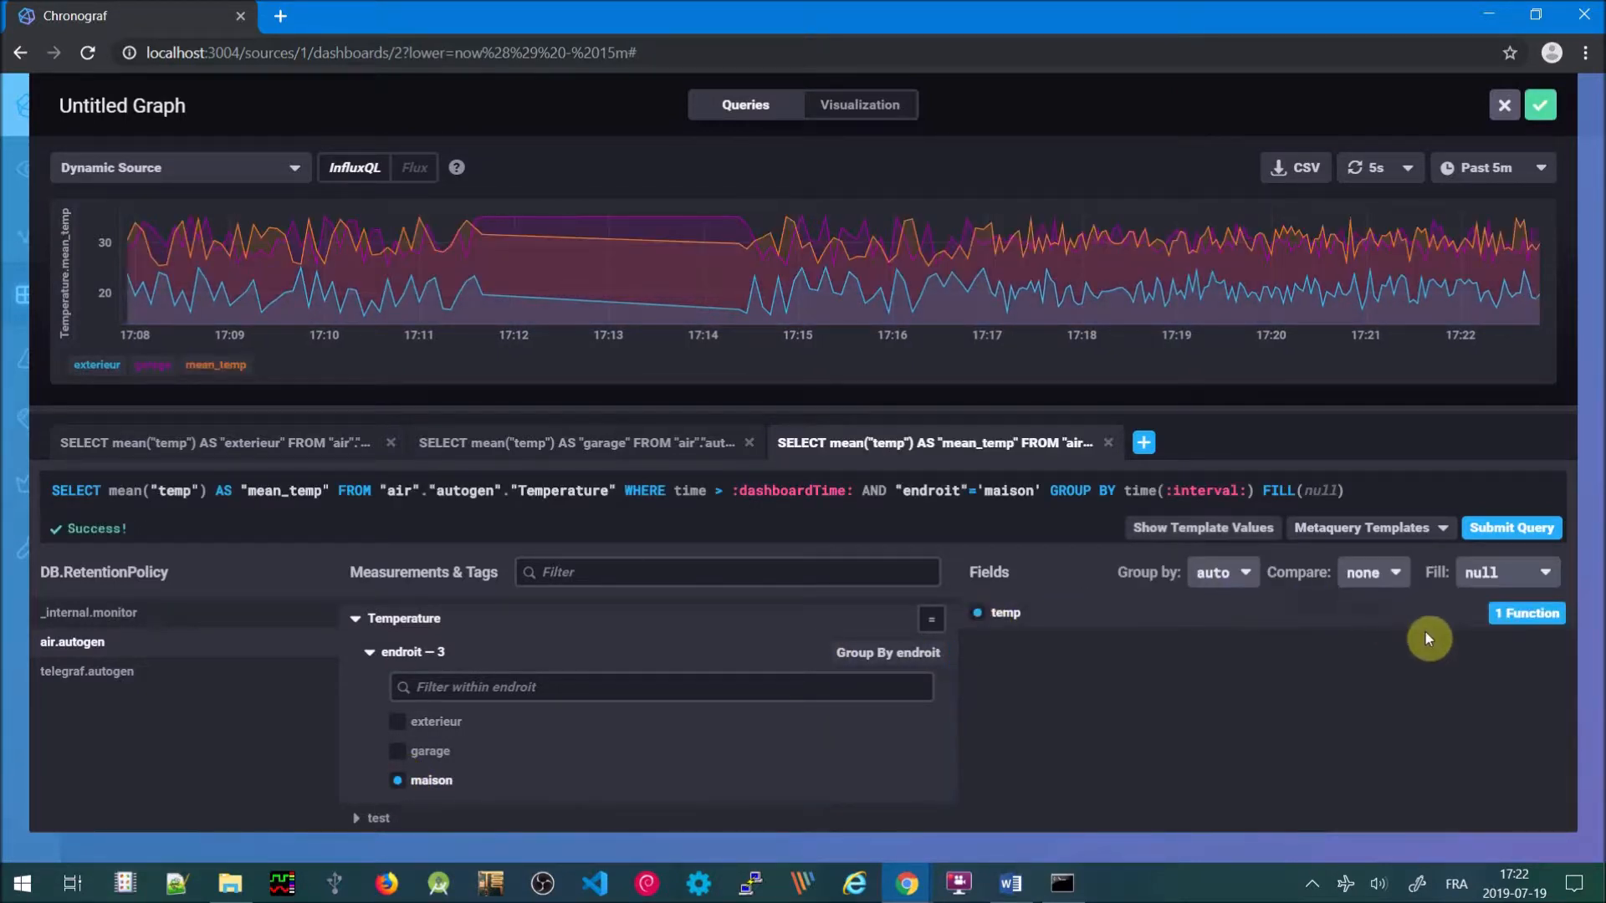
Change the third query's mean_temp alias to maison, submit it and save the graph to the dashboard
left_click(323, 490)
key("BackSpace")
key("BackSpace")
key("BackSpace")
key("BackSpace")
key("BackSpace")
key("BackSpace")
key("BackSpace")
key("BackSpace")
key("BackSpace")
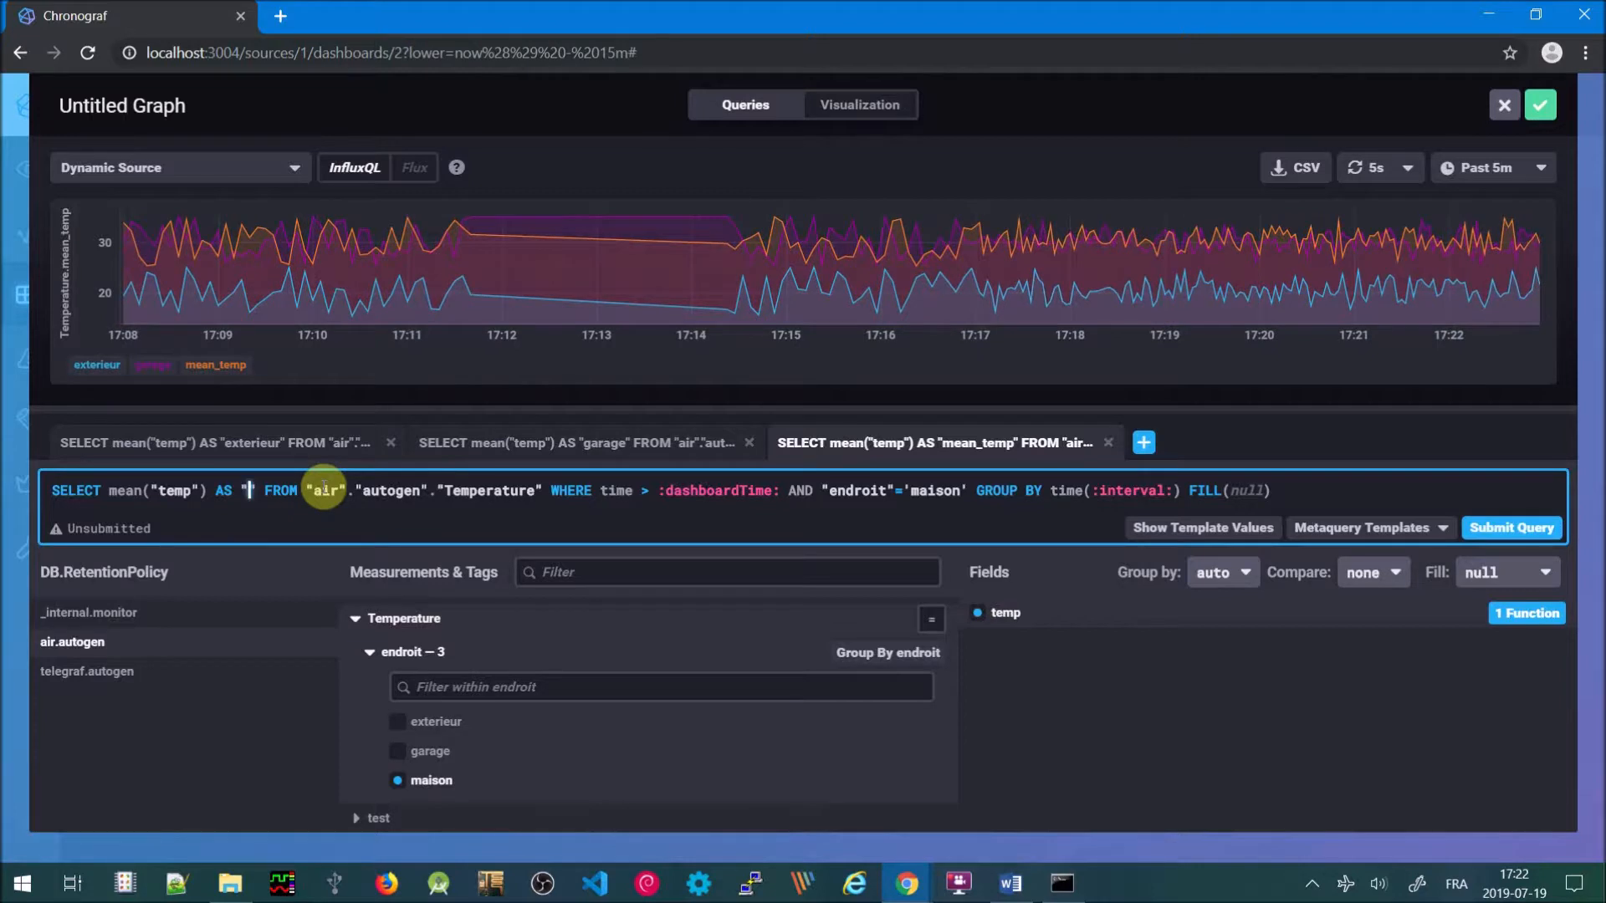
type("maison")
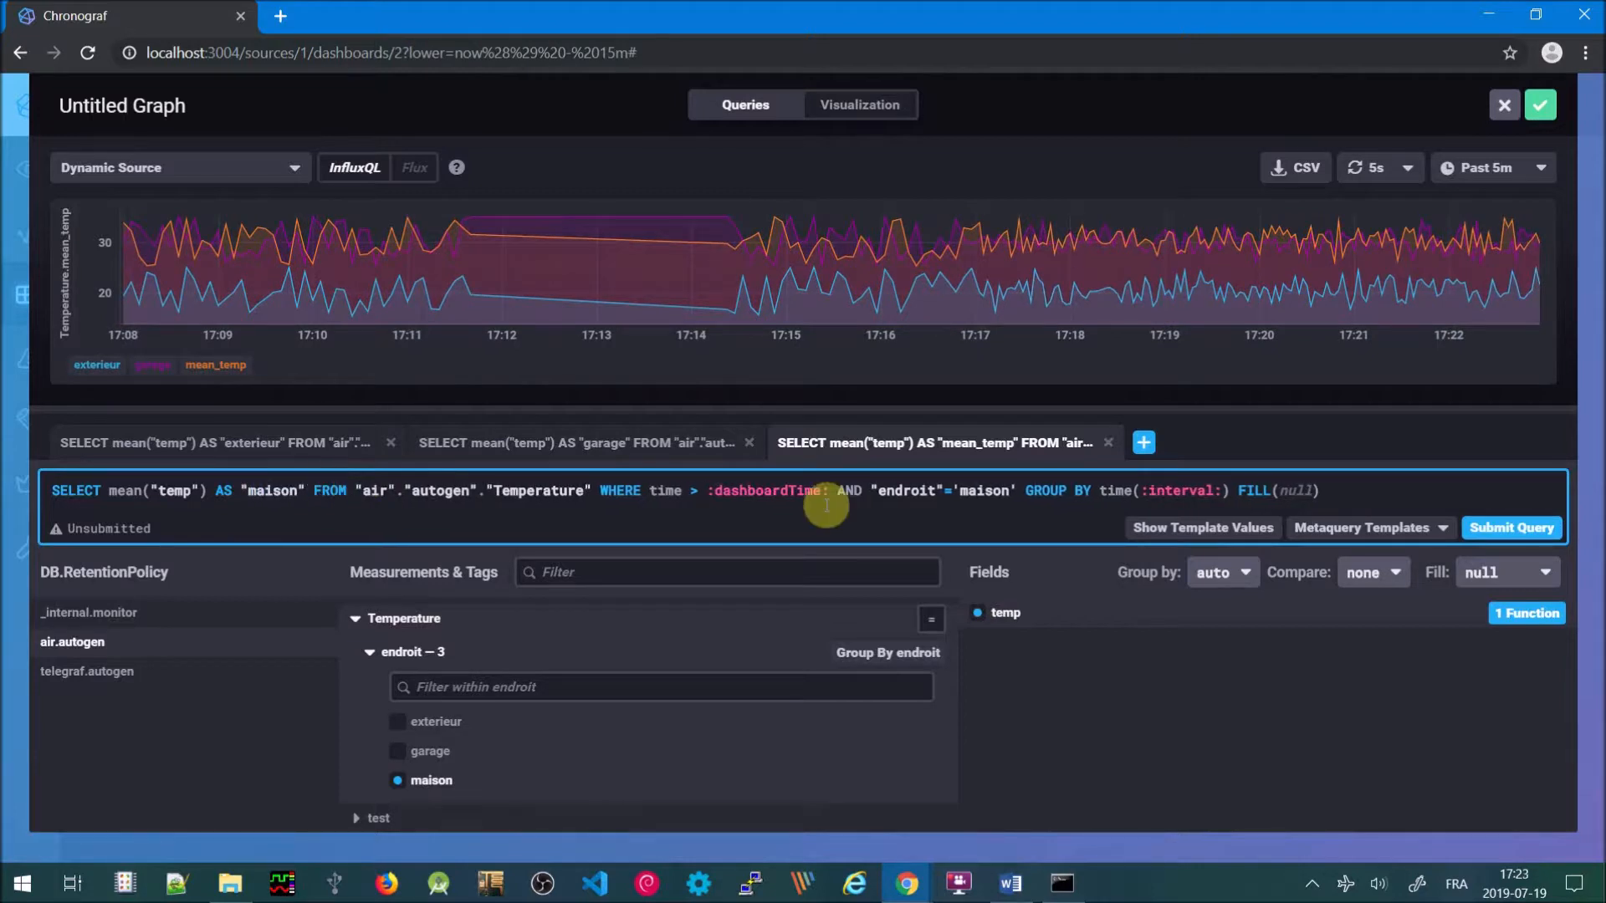
left_click(1521, 542)
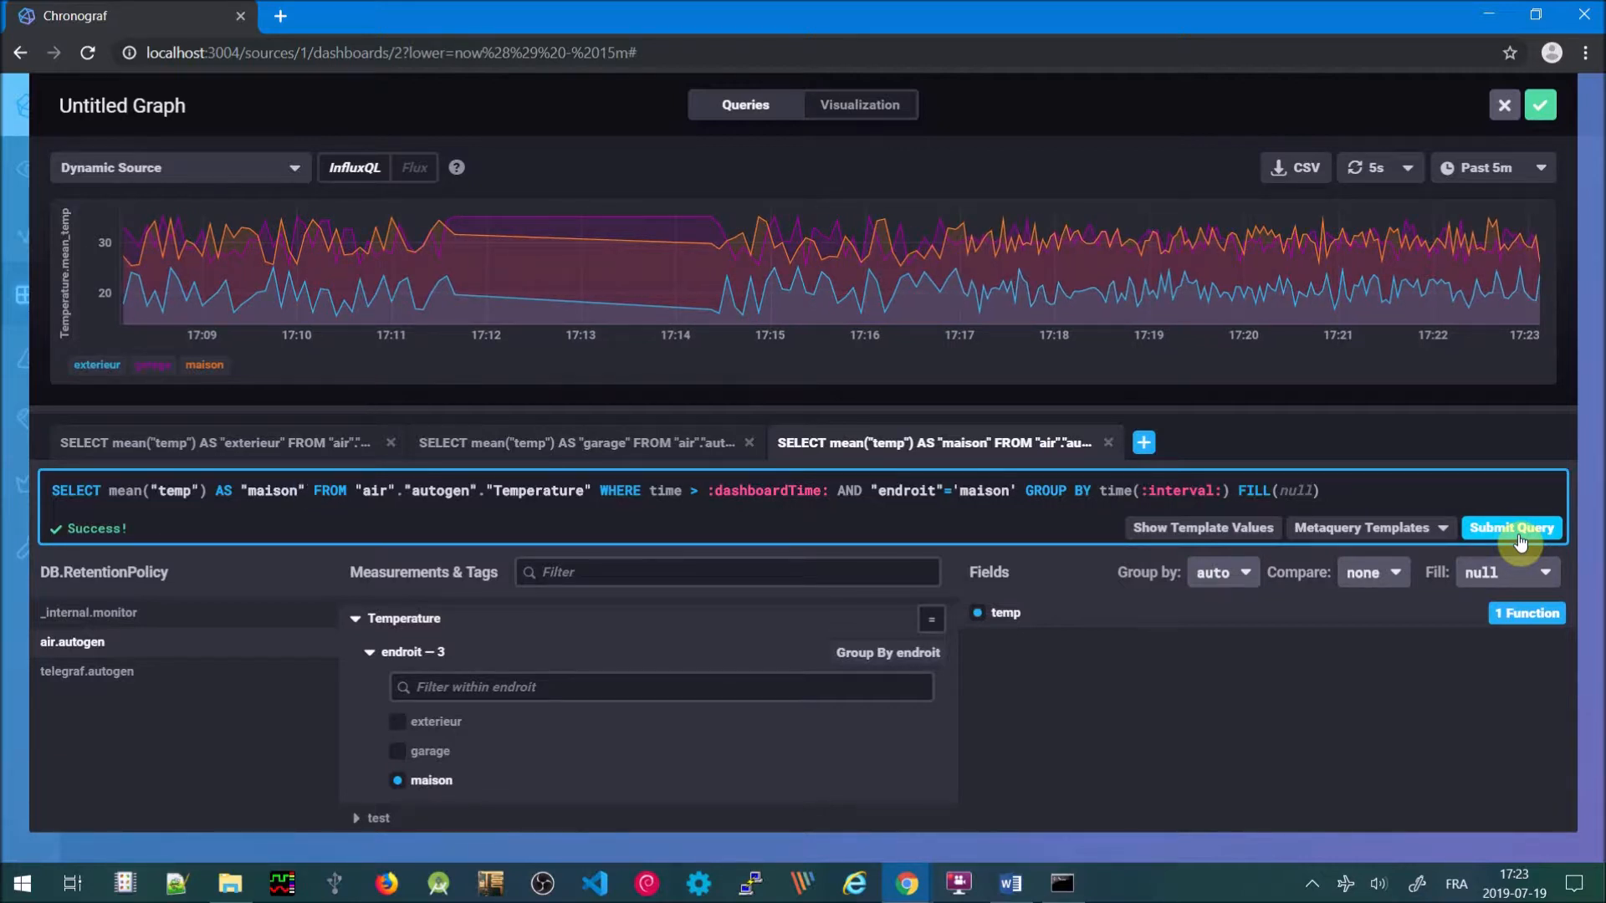
left_click(1540, 115)
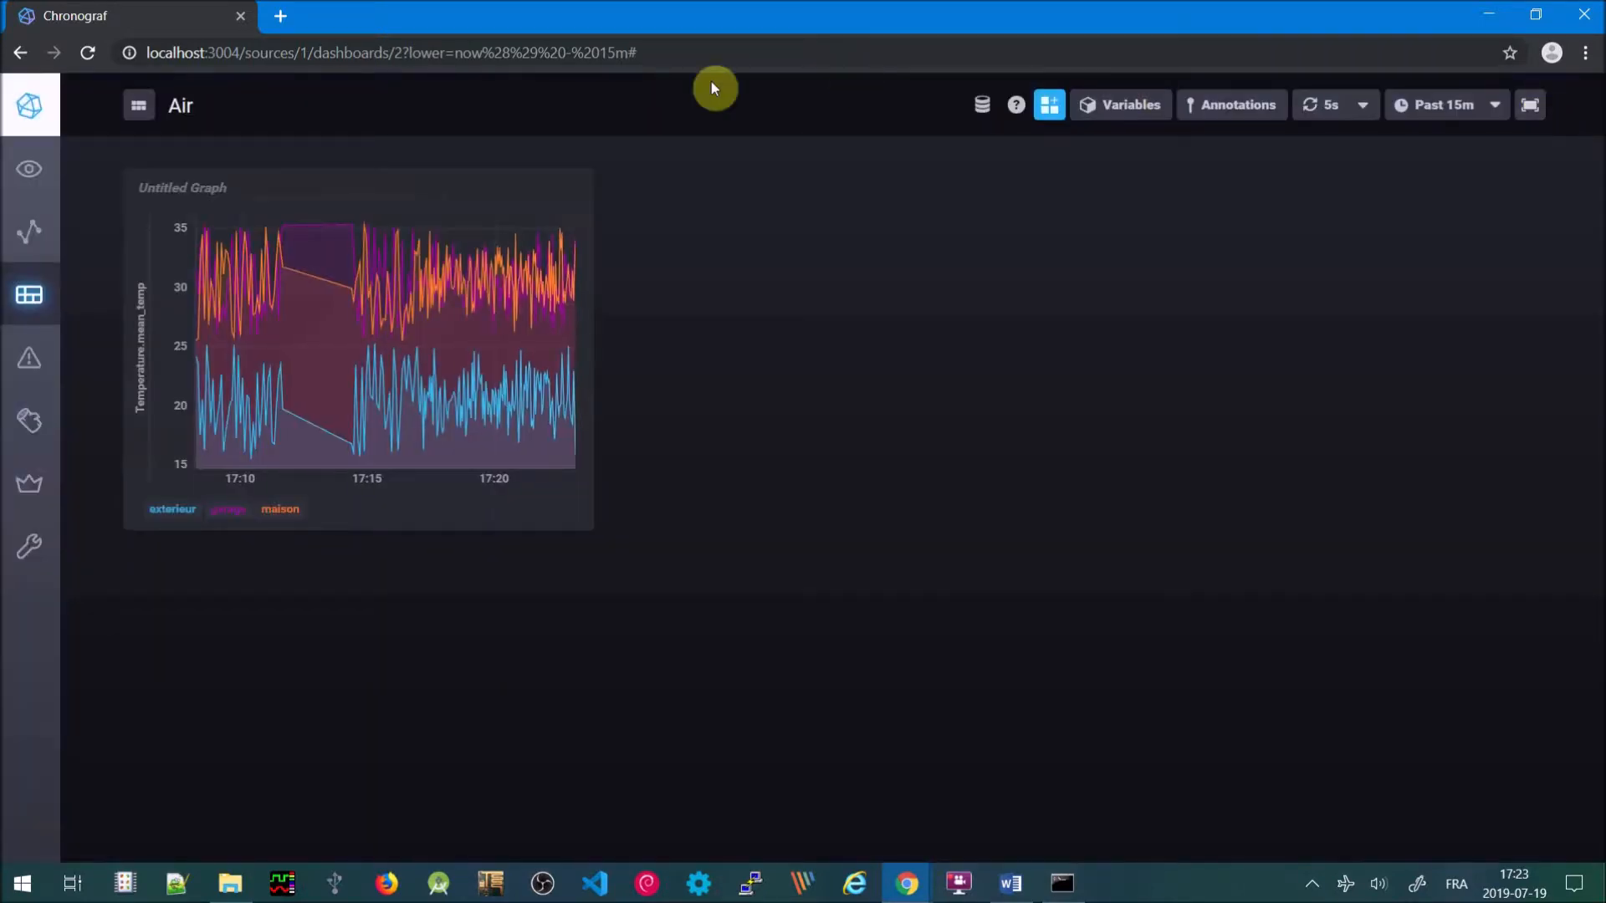
Name the untitled temperature graph Temperature and save it to the dashboard
left_click(519, 191)
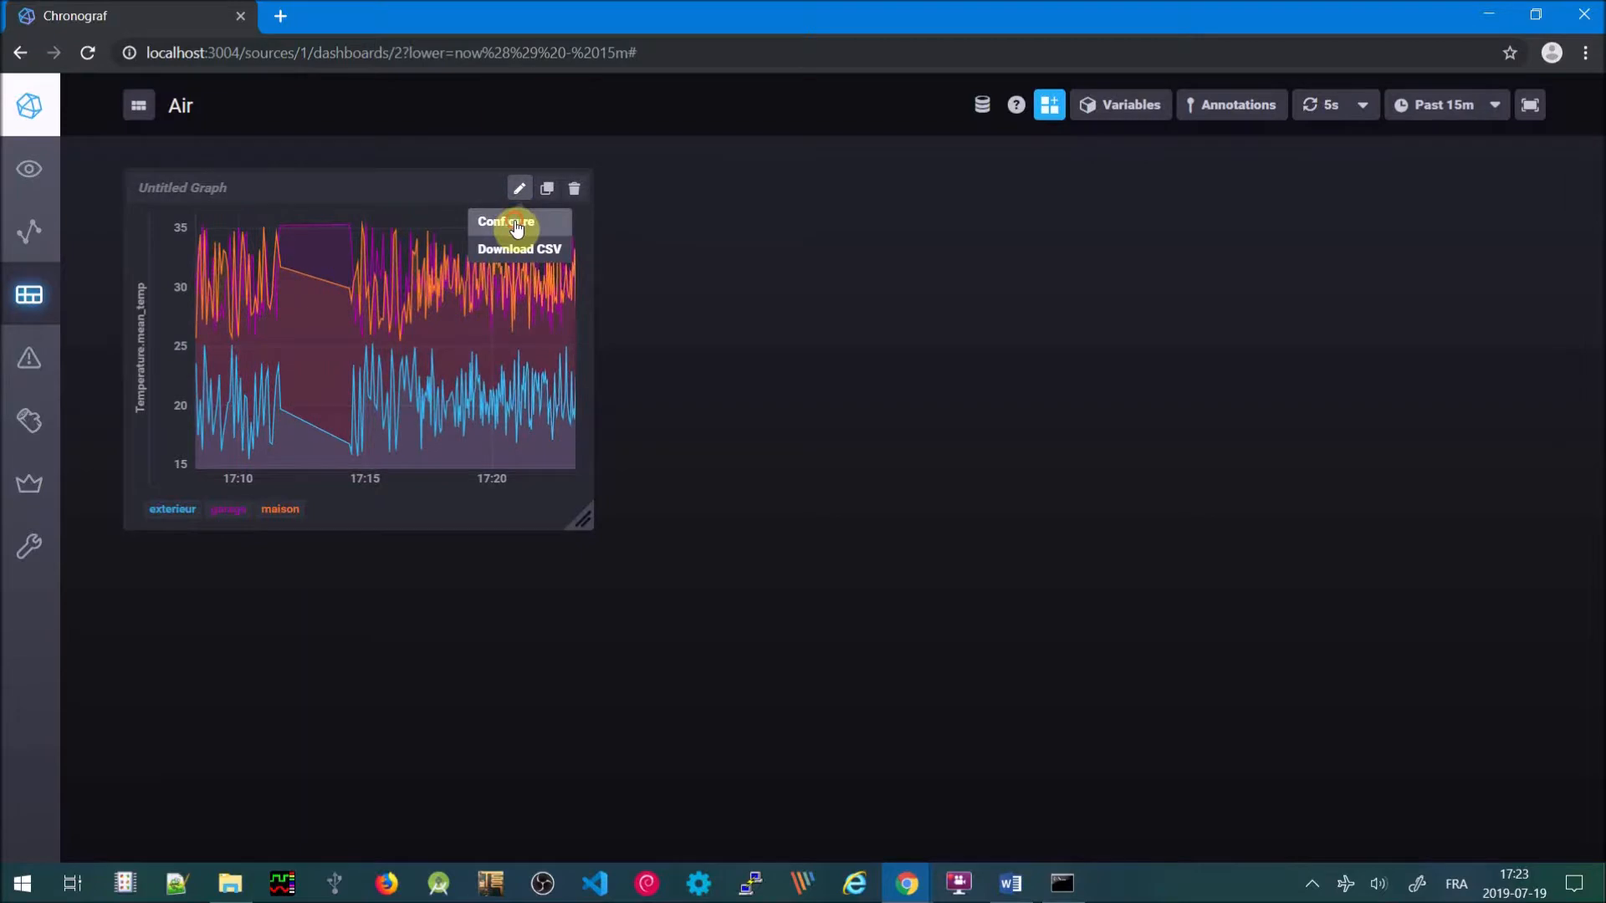
left_click(510, 221)
left_click(221, 102)
type("Te")
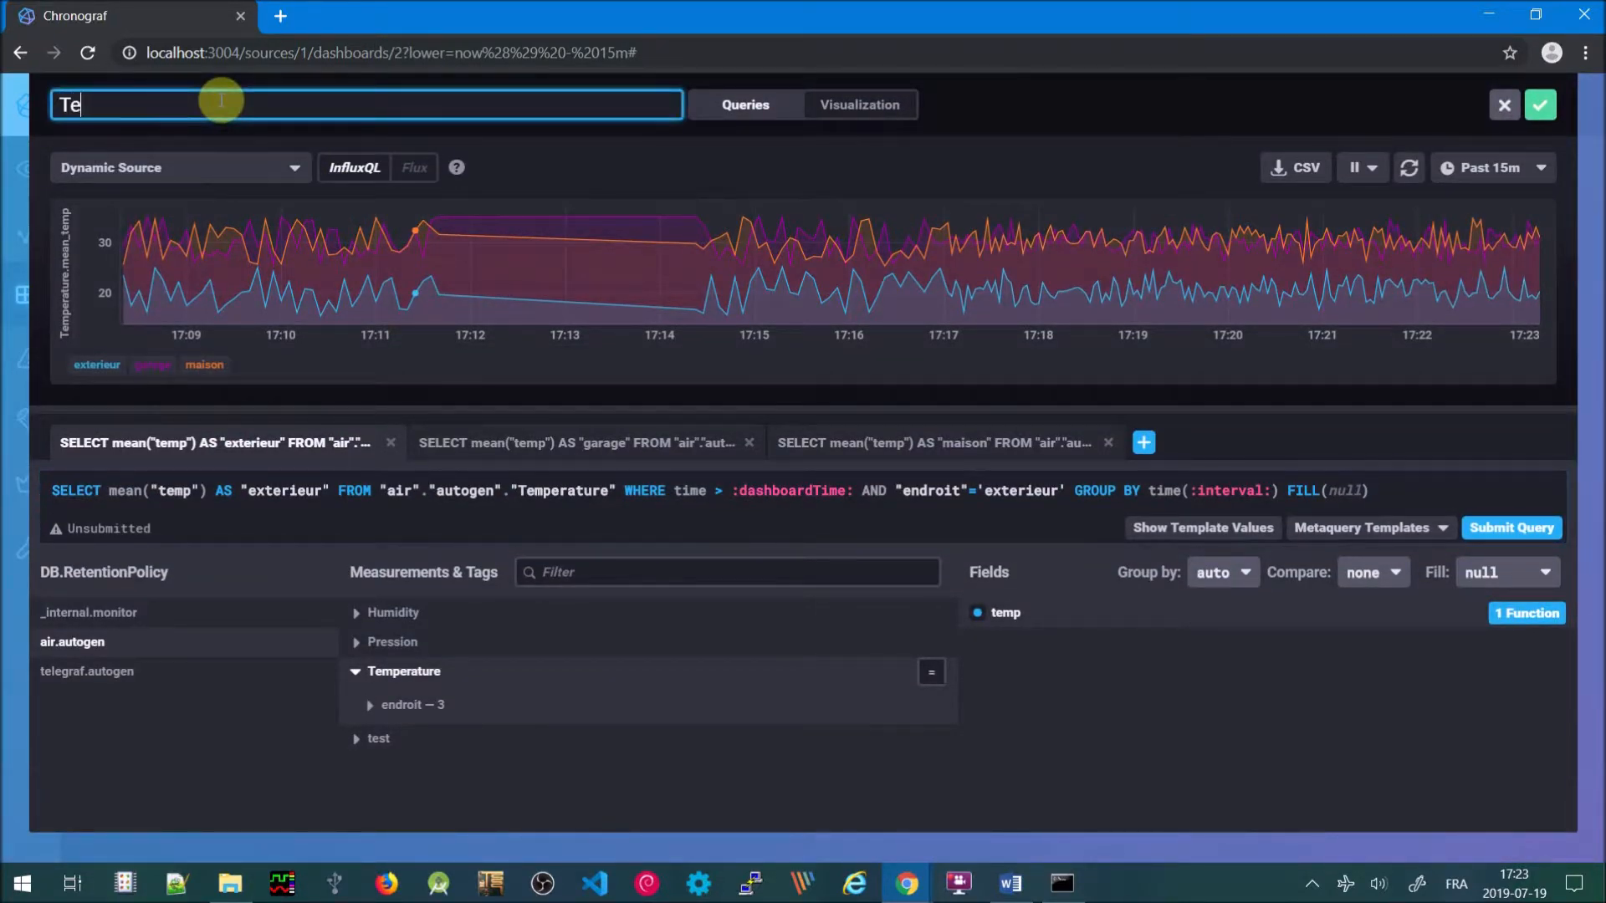
type("mperature")
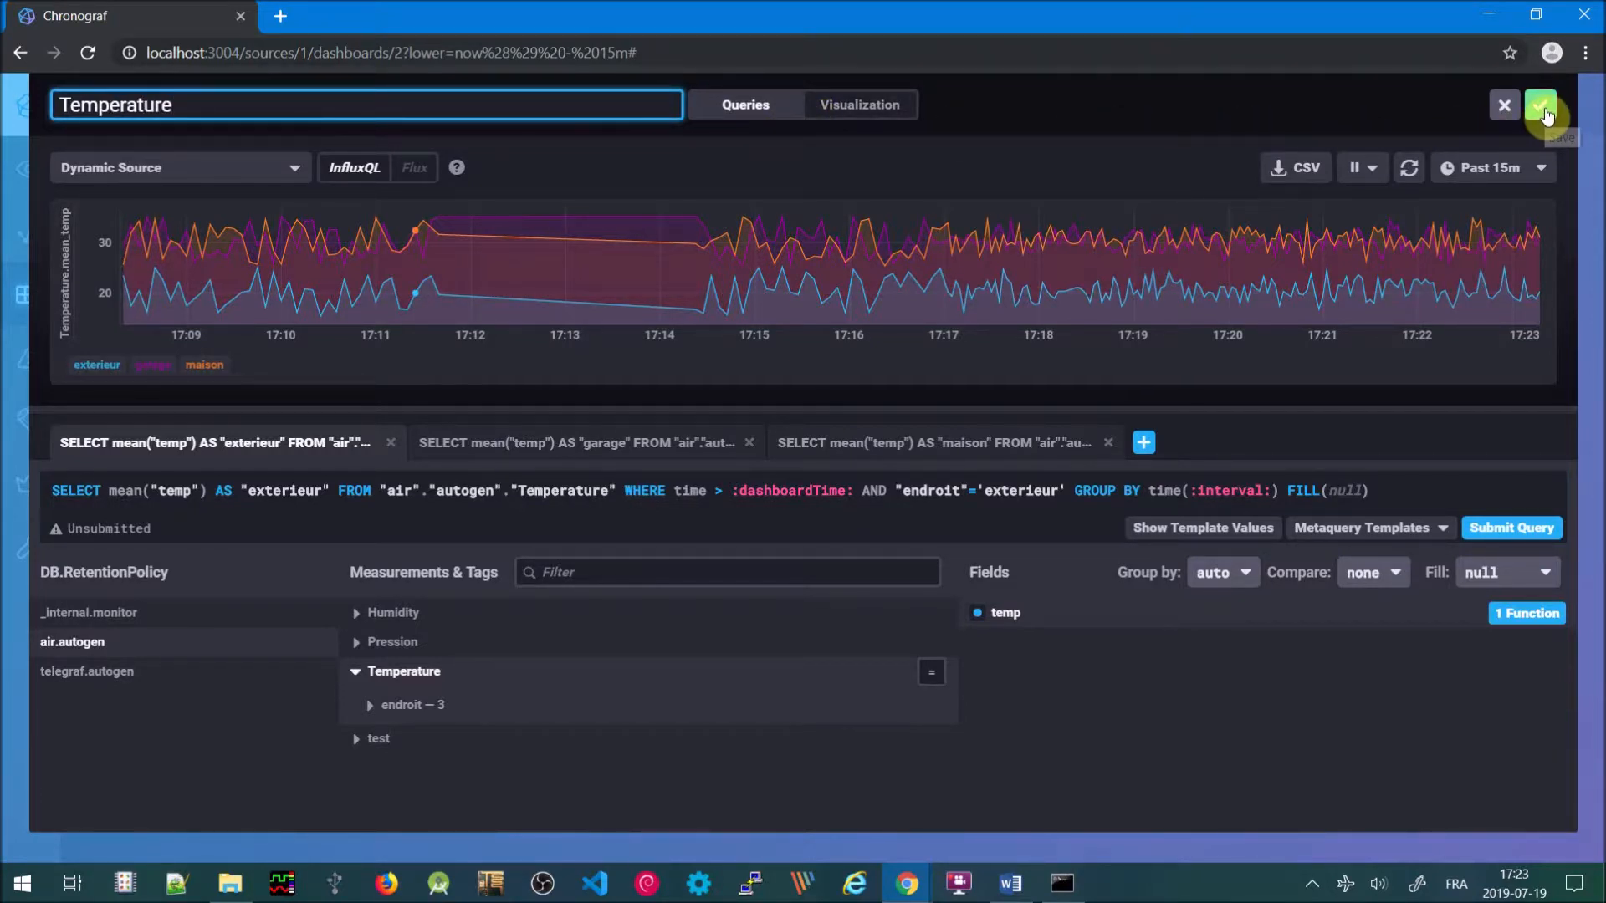
left_click(1541, 106)
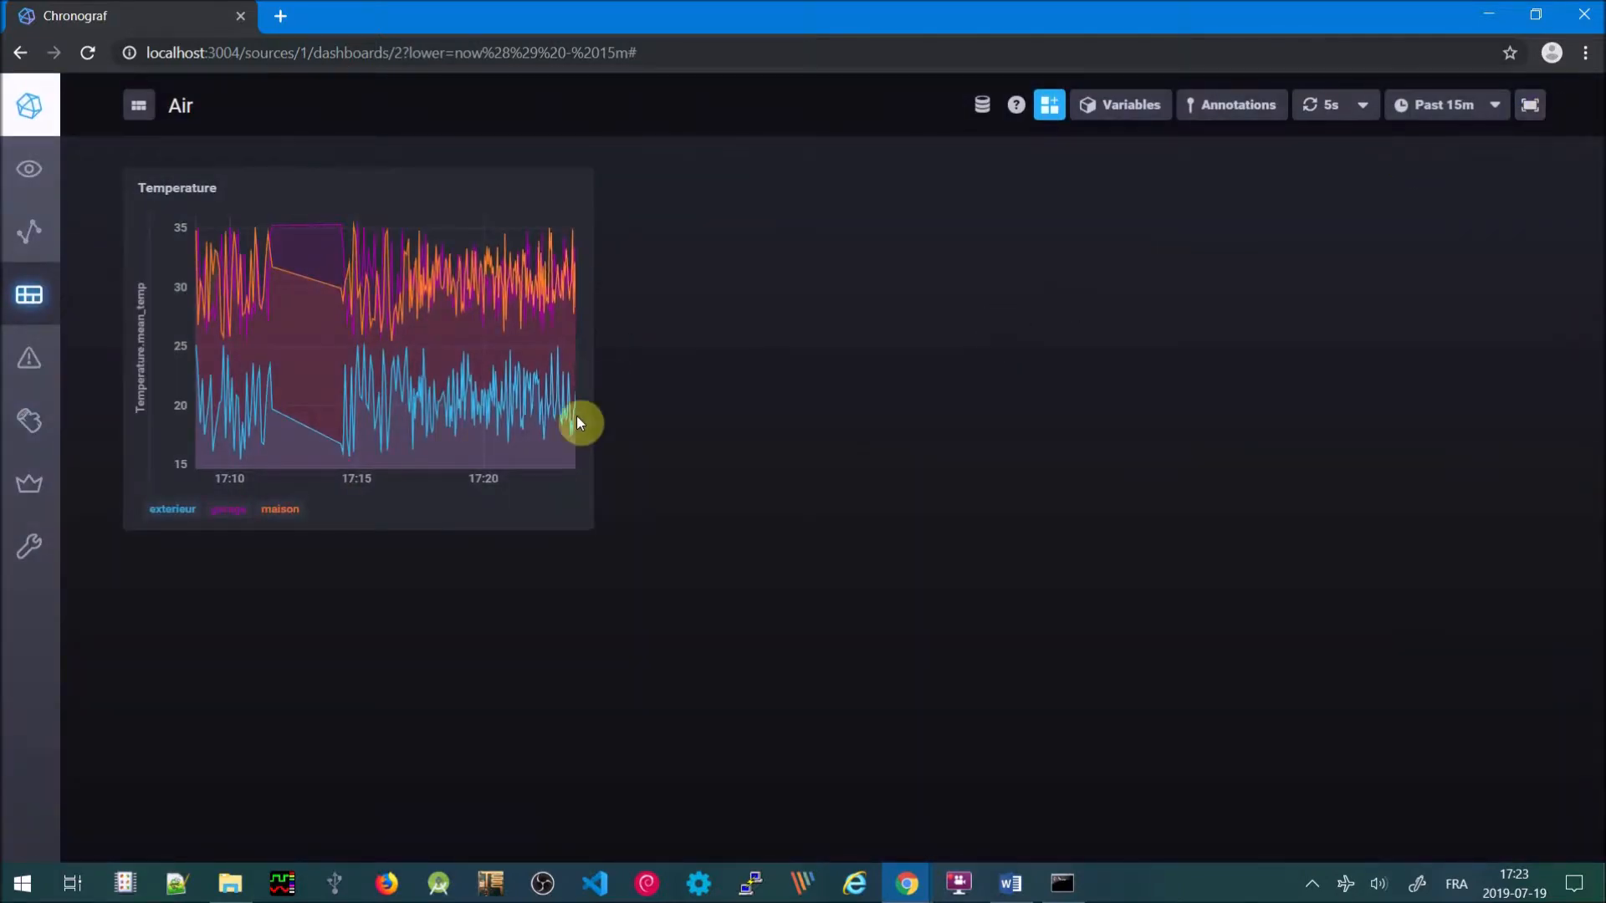
mouse_move(585, 506)
left_mouse_down()
mouse_move(1046, 502)
mouse_move(566, 488)
mouse_move(475, 548)
mouse_move(494, 704)
mouse_move(820, 541)
mouse_move(567, 512)
left_mouse_up()
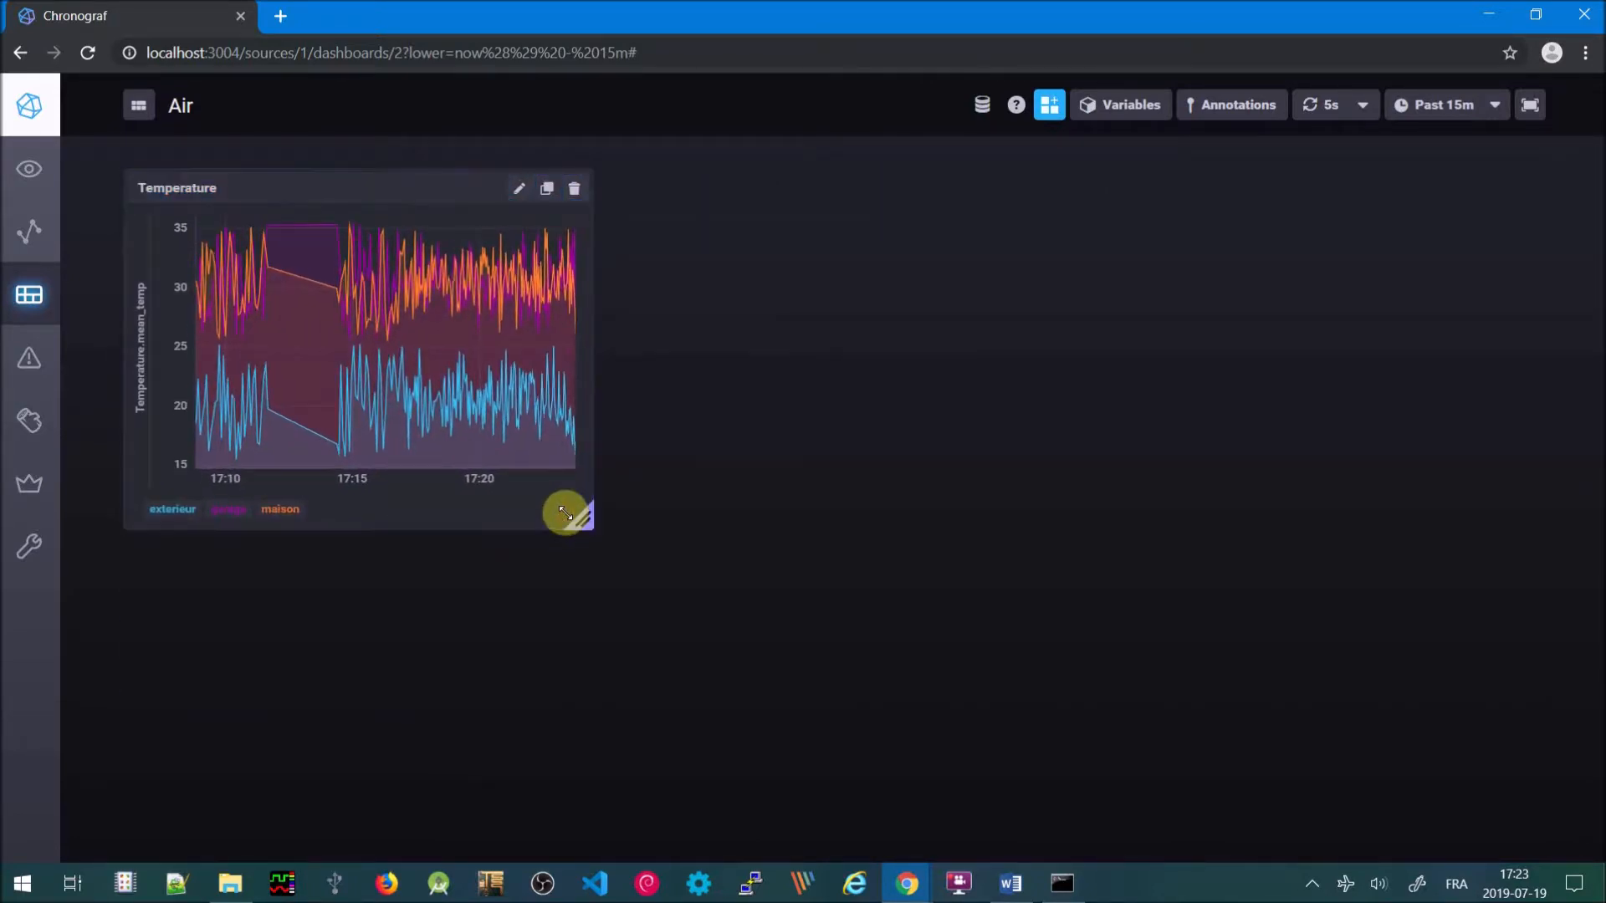
Add a new graph with a query on the humidity field of Humidity in air.autogen, filtered by the endroit tag exterieur
left_click(1039, 119)
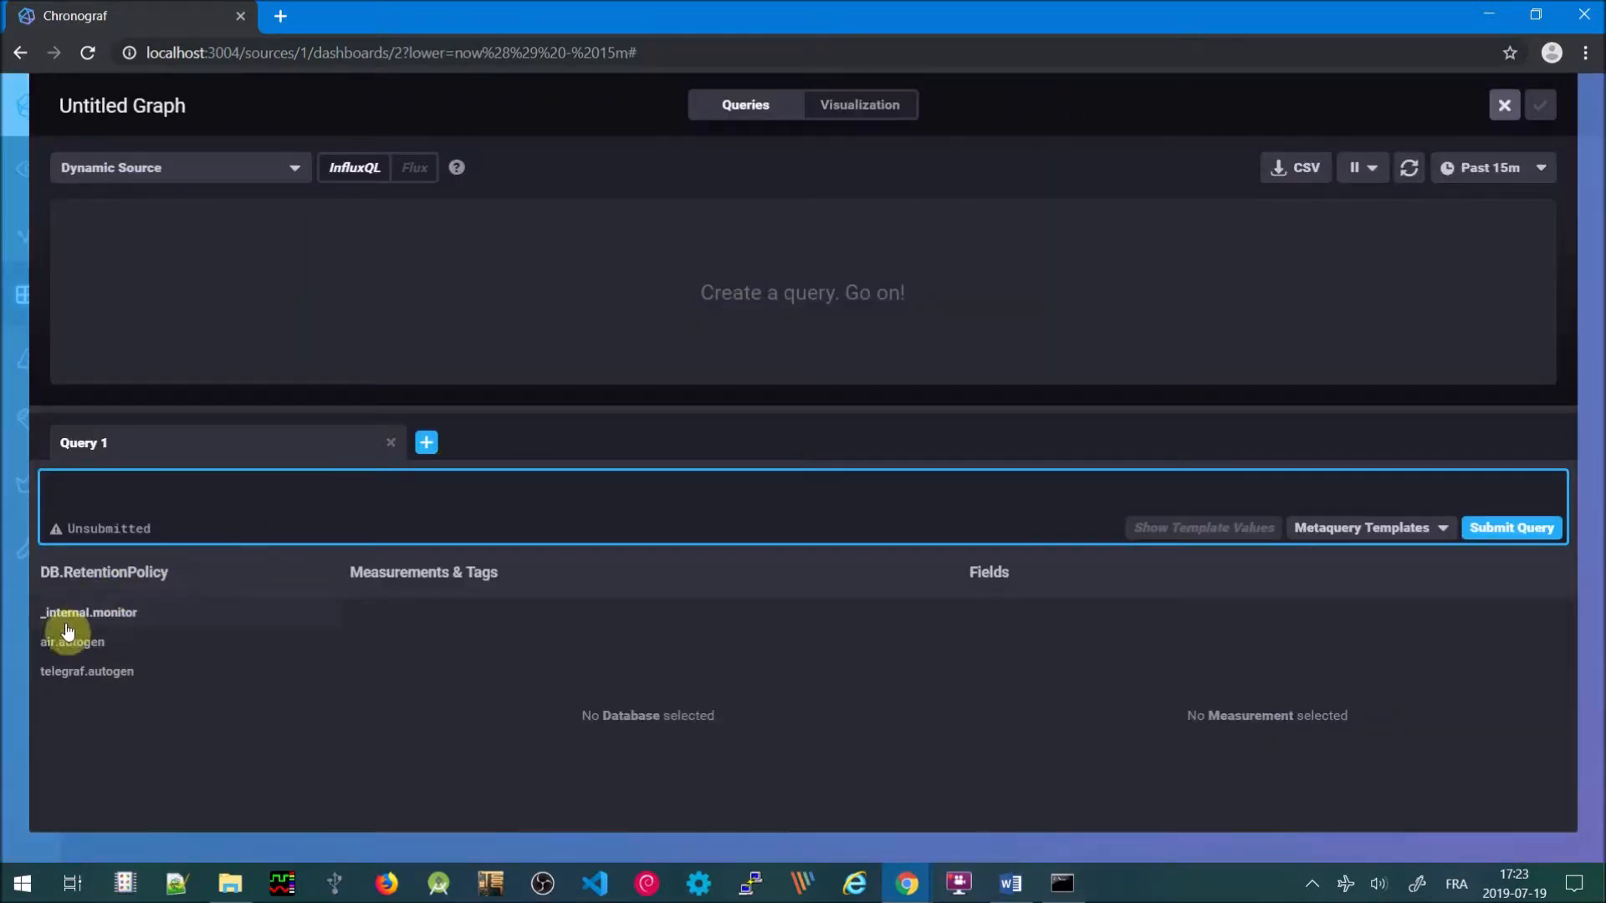
left_click(40, 649)
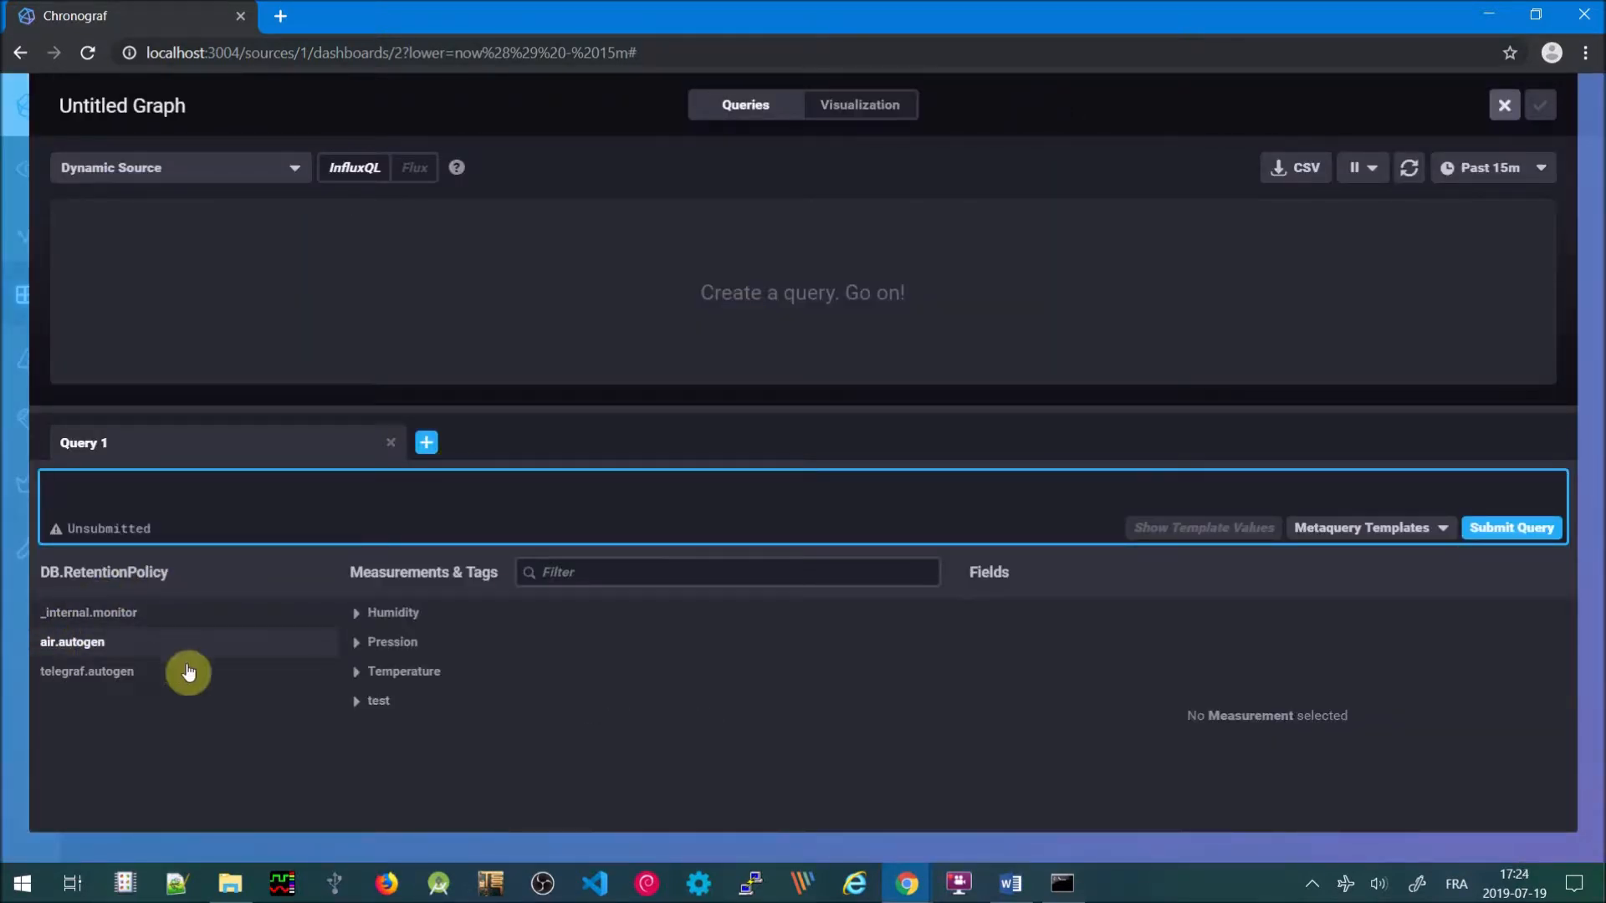
left_click(360, 619)
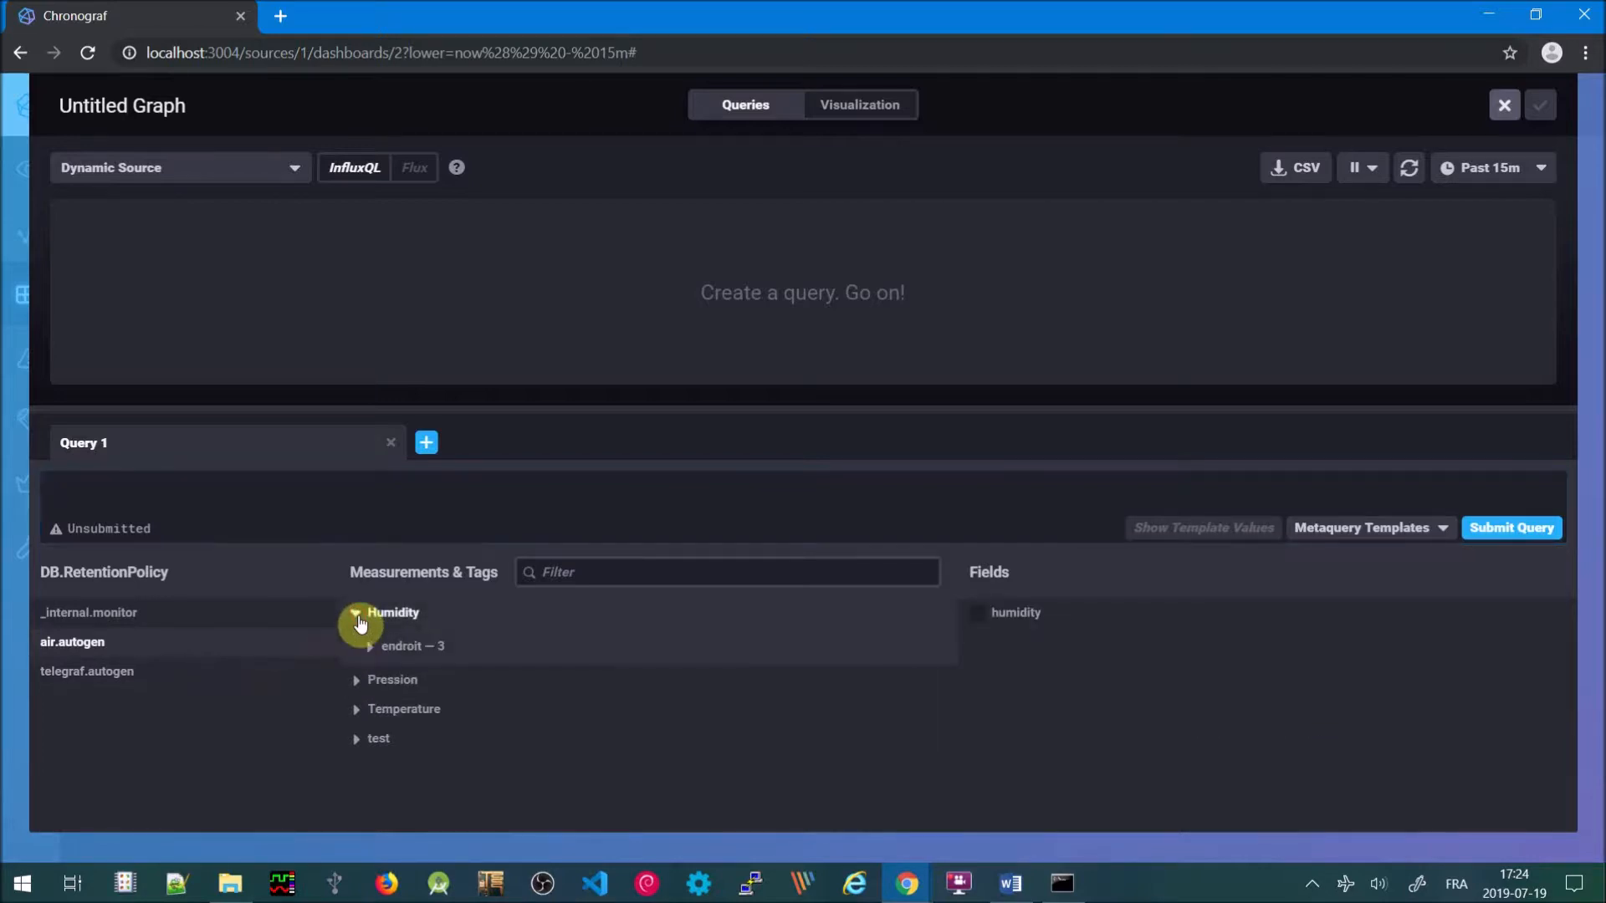
left_click(365, 645)
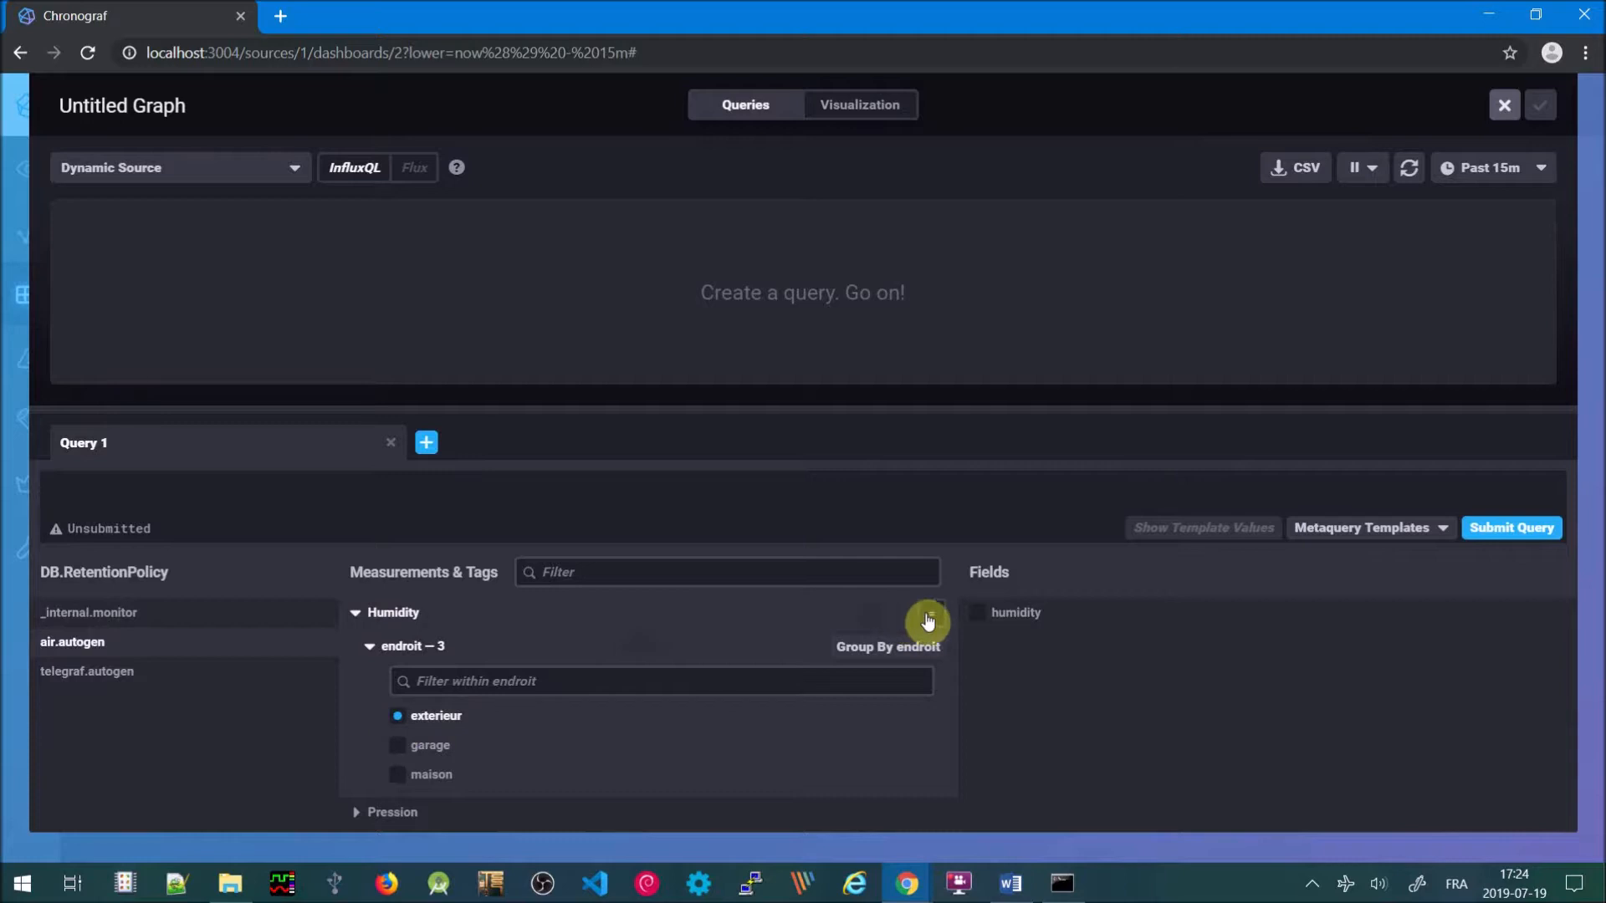
left_click(982, 617)
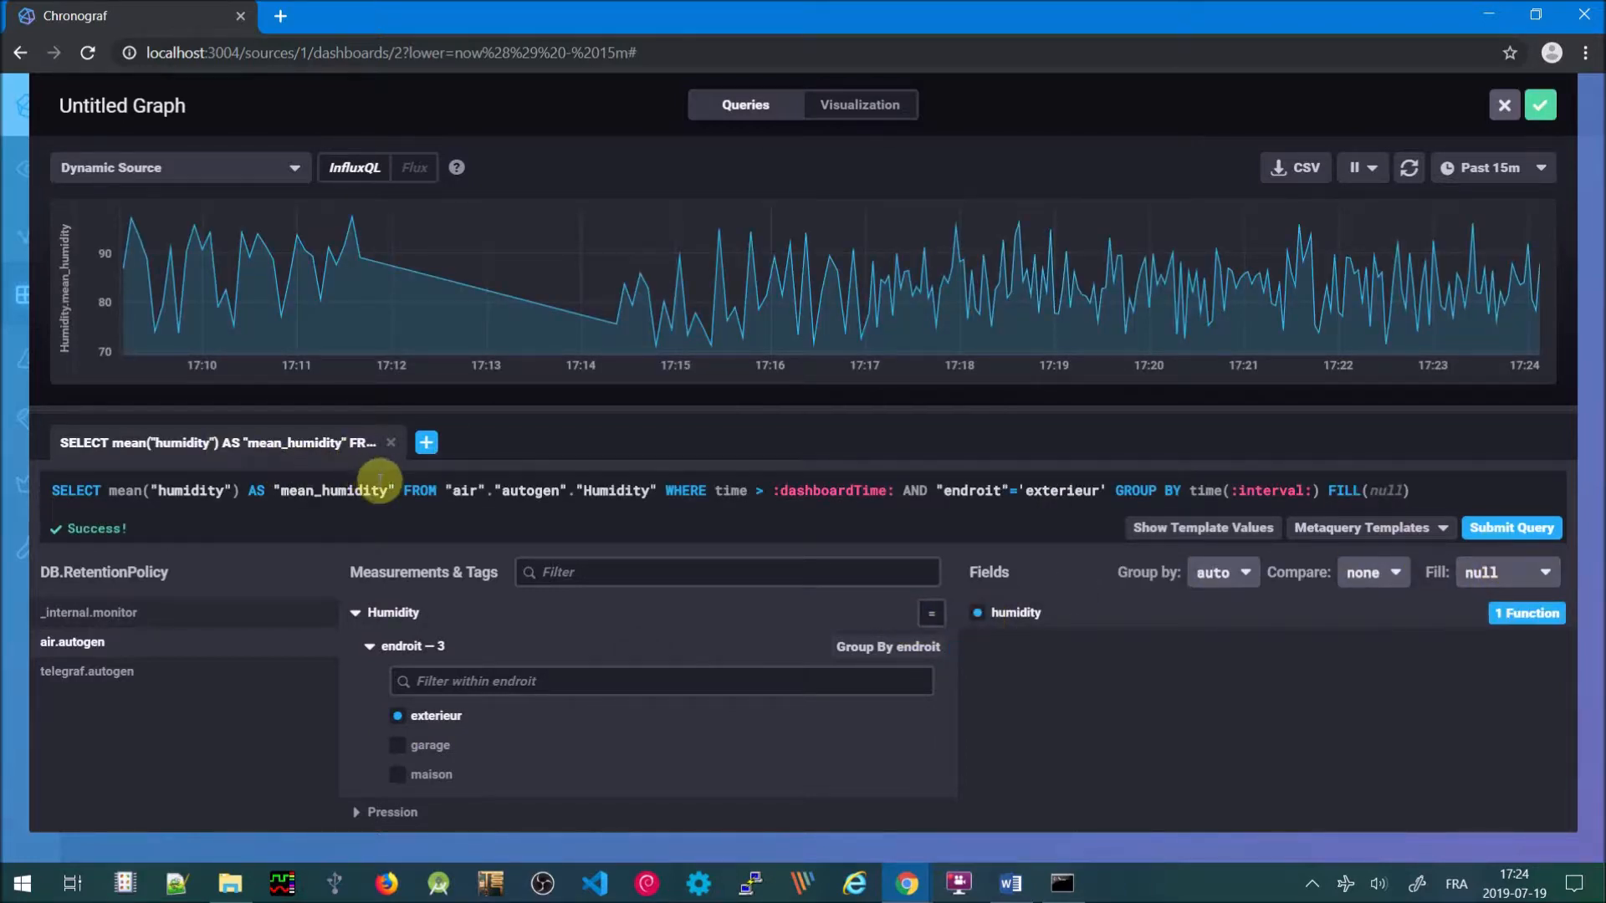
Change the first query's mean_humidity alias to exterieur and submit the query
left_click(323, 489)
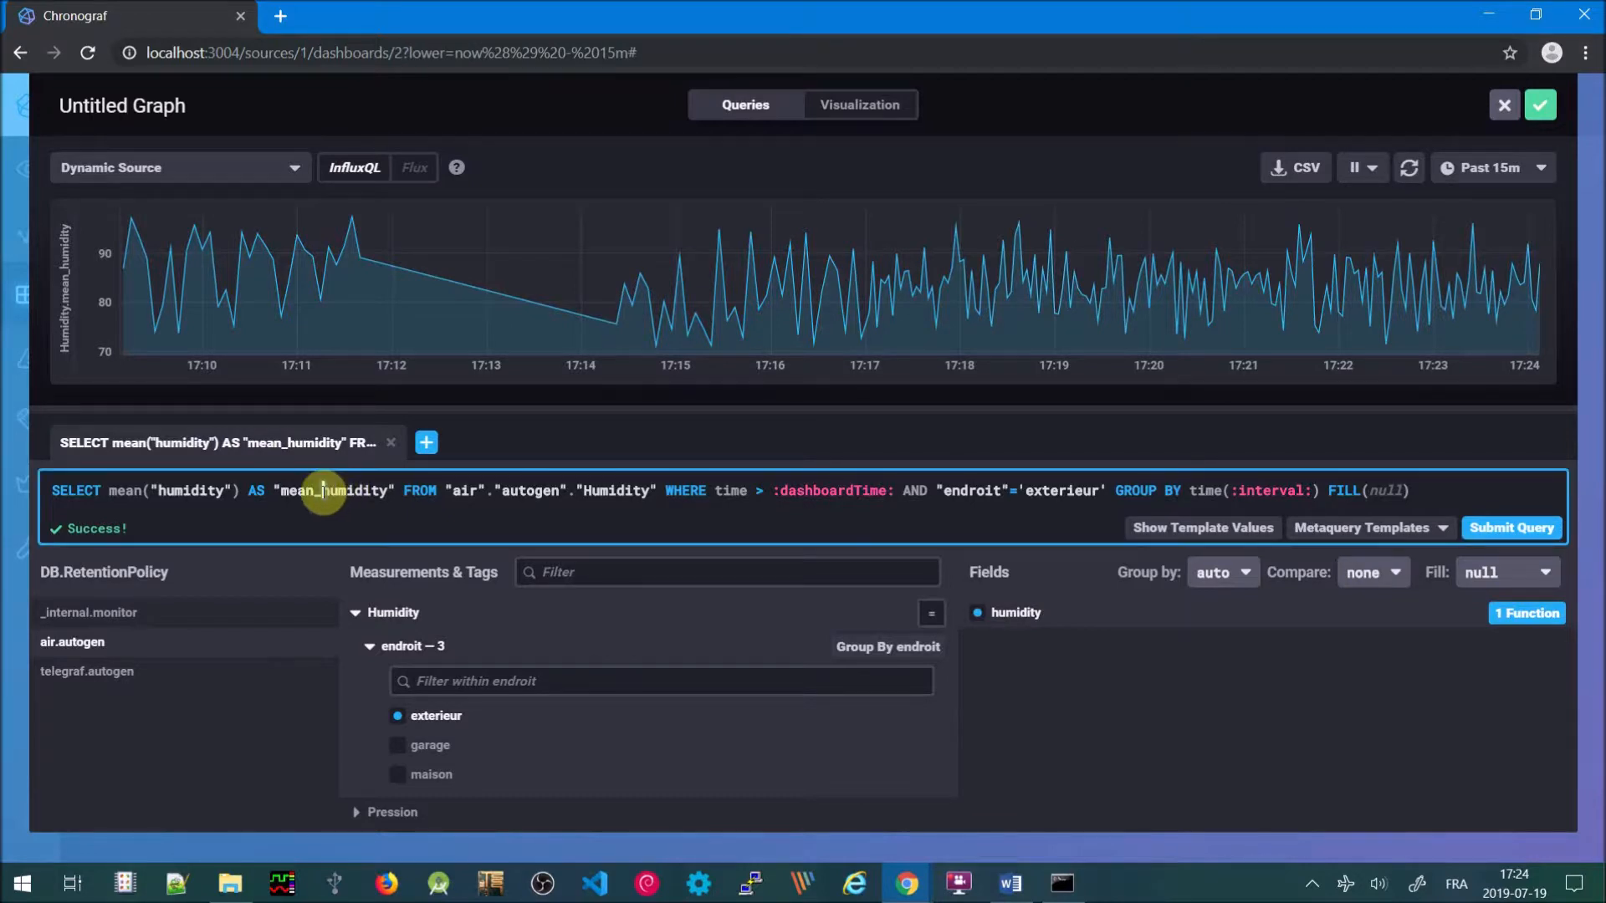
key("BackSpace")
key("BackSpace")
key("BackSpace")
key("BackSpace")
key("BackSpace")
key("BackSpace")
key("BackSpace")
key("BackSpace")
key("BackSpace")
key("BackSpace")
key("BackSpace")
key("BackSpace")
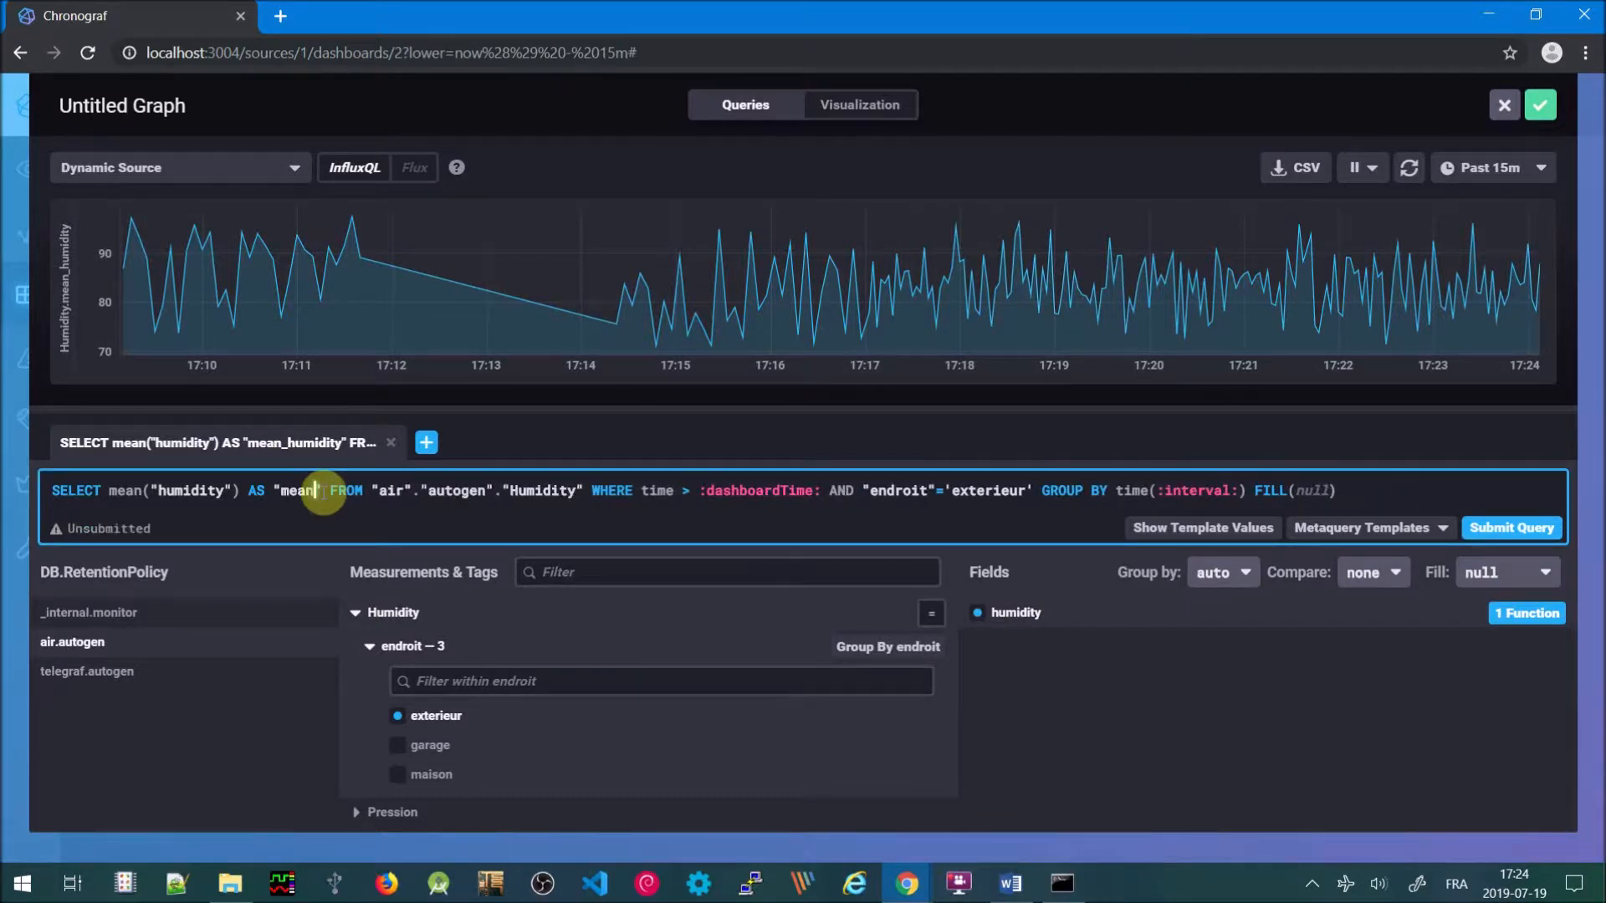
key("BackSpace")
type("exter")
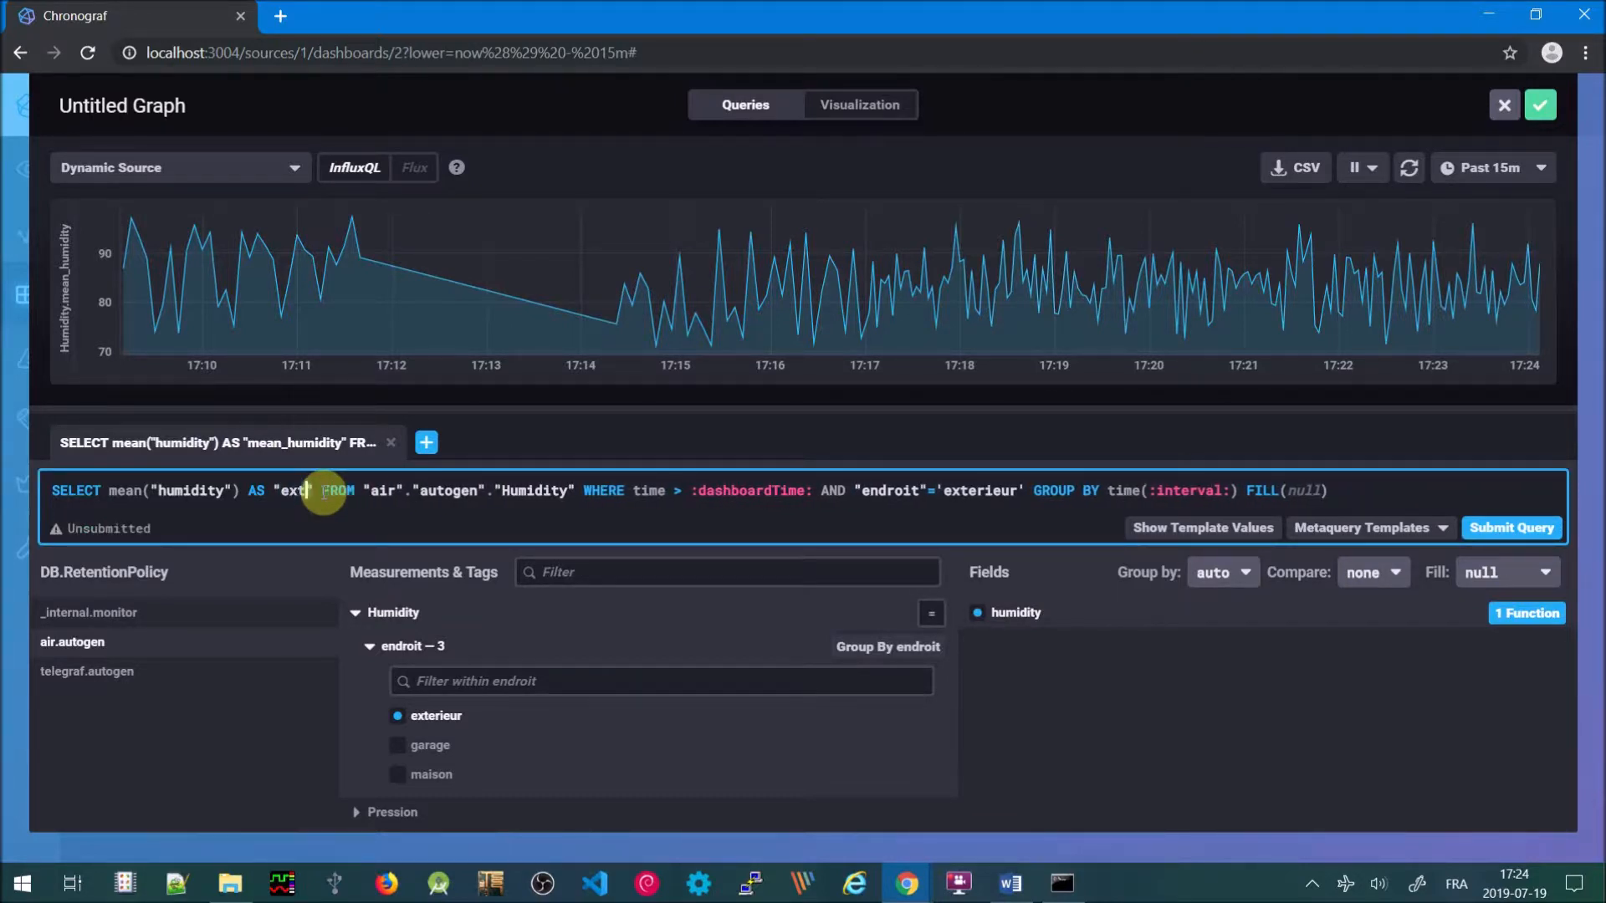
type("ieur")
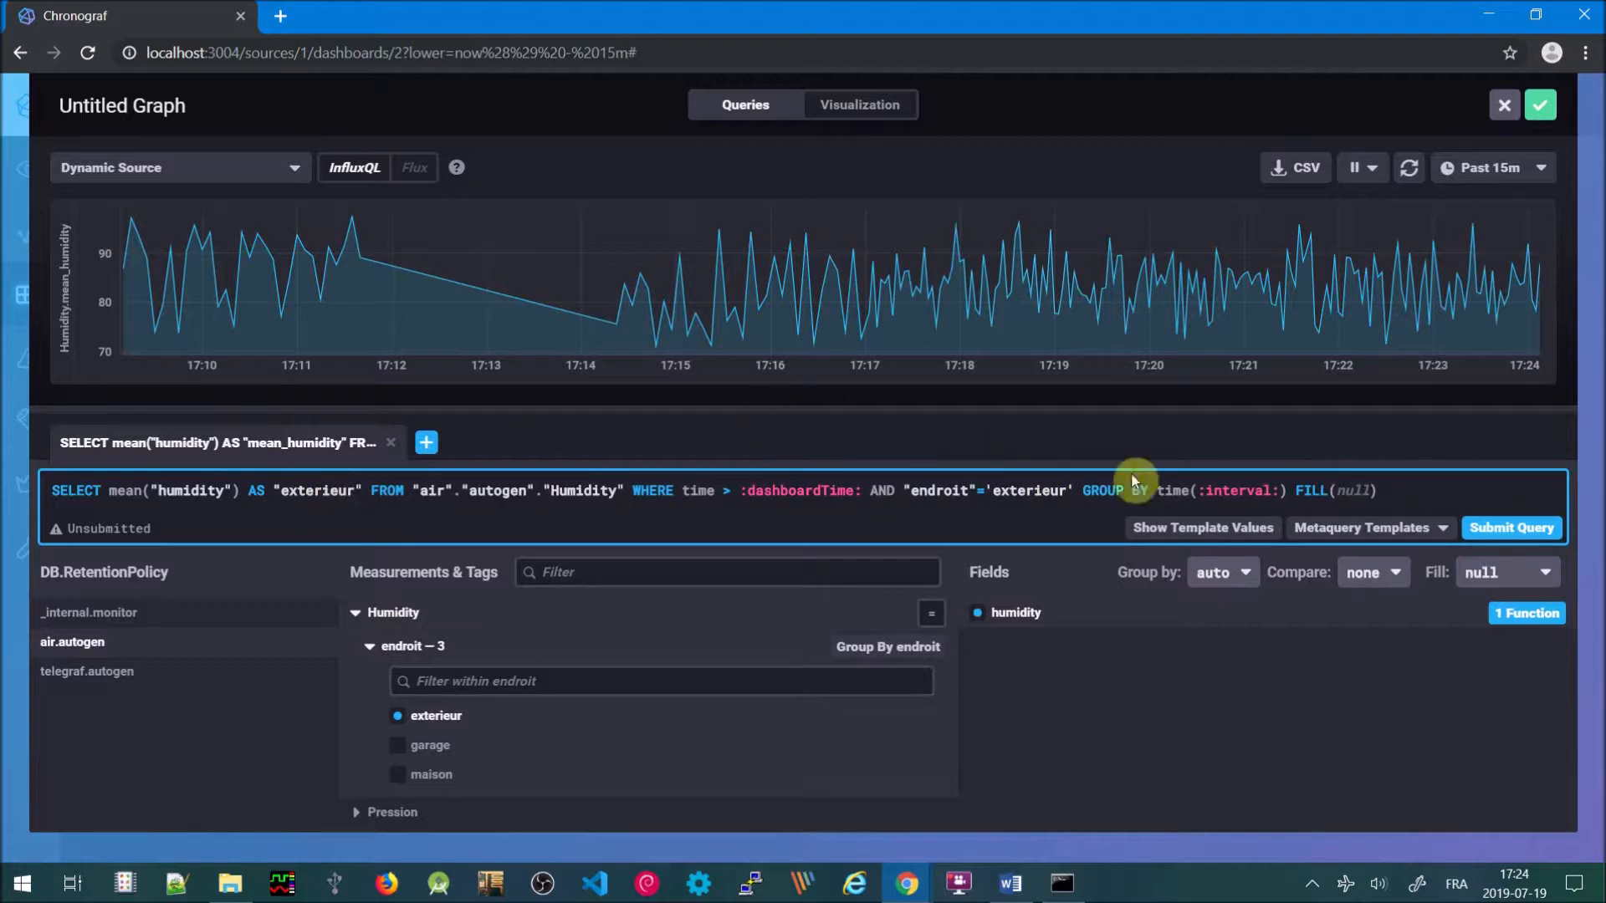
left_click(1495, 532)
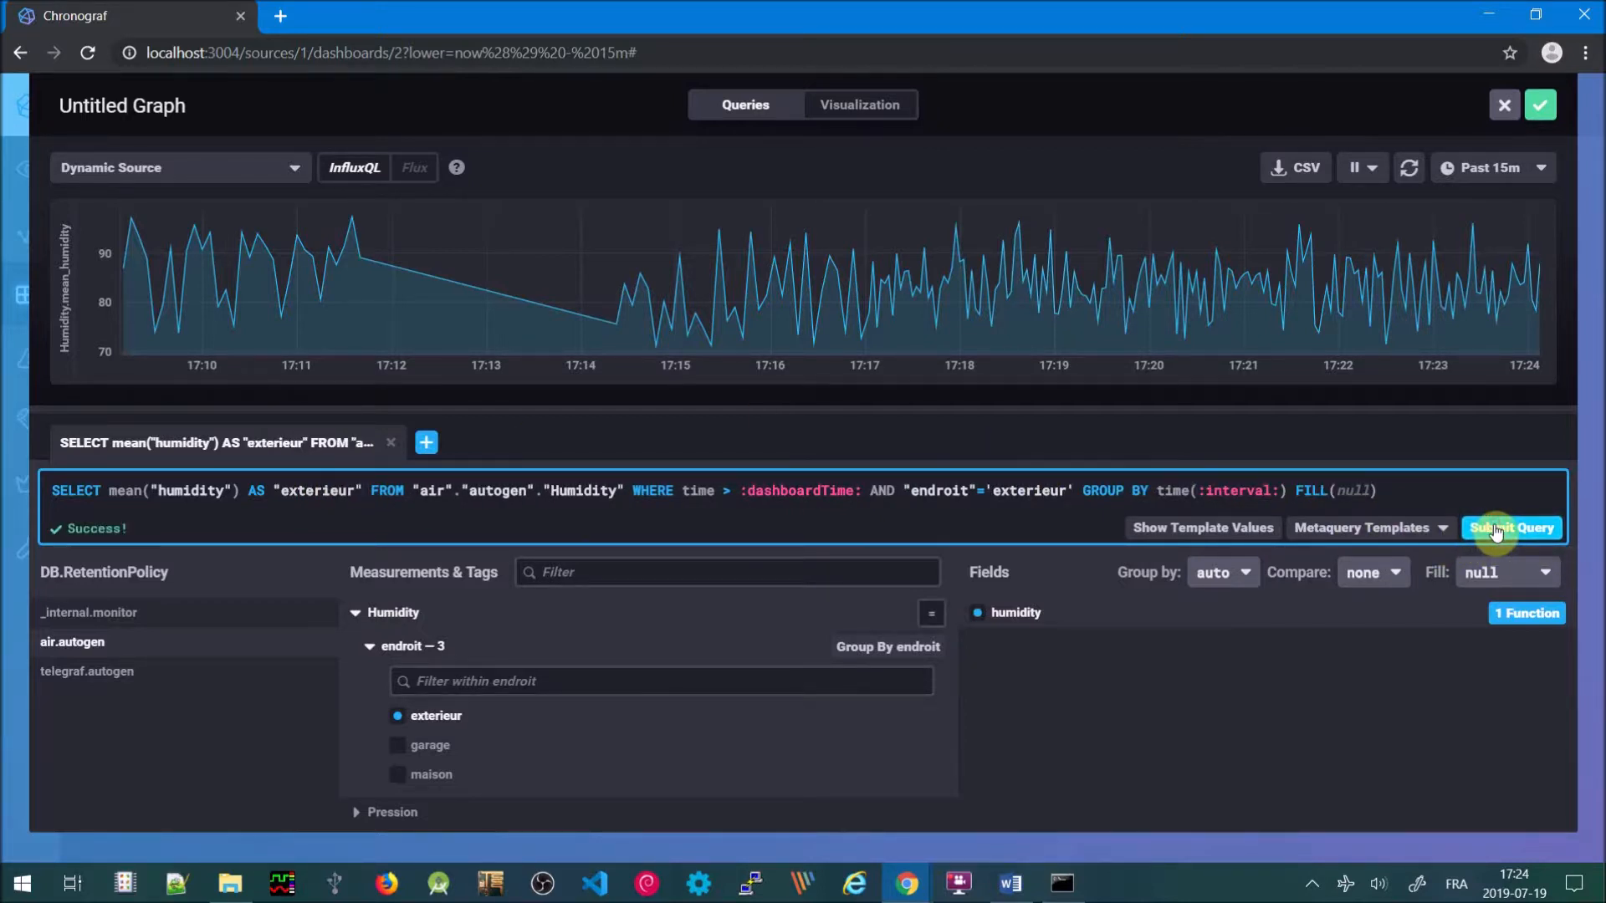
Show the humidity graph's static legend and set the Y-value suffix to %
left_click(880, 108)
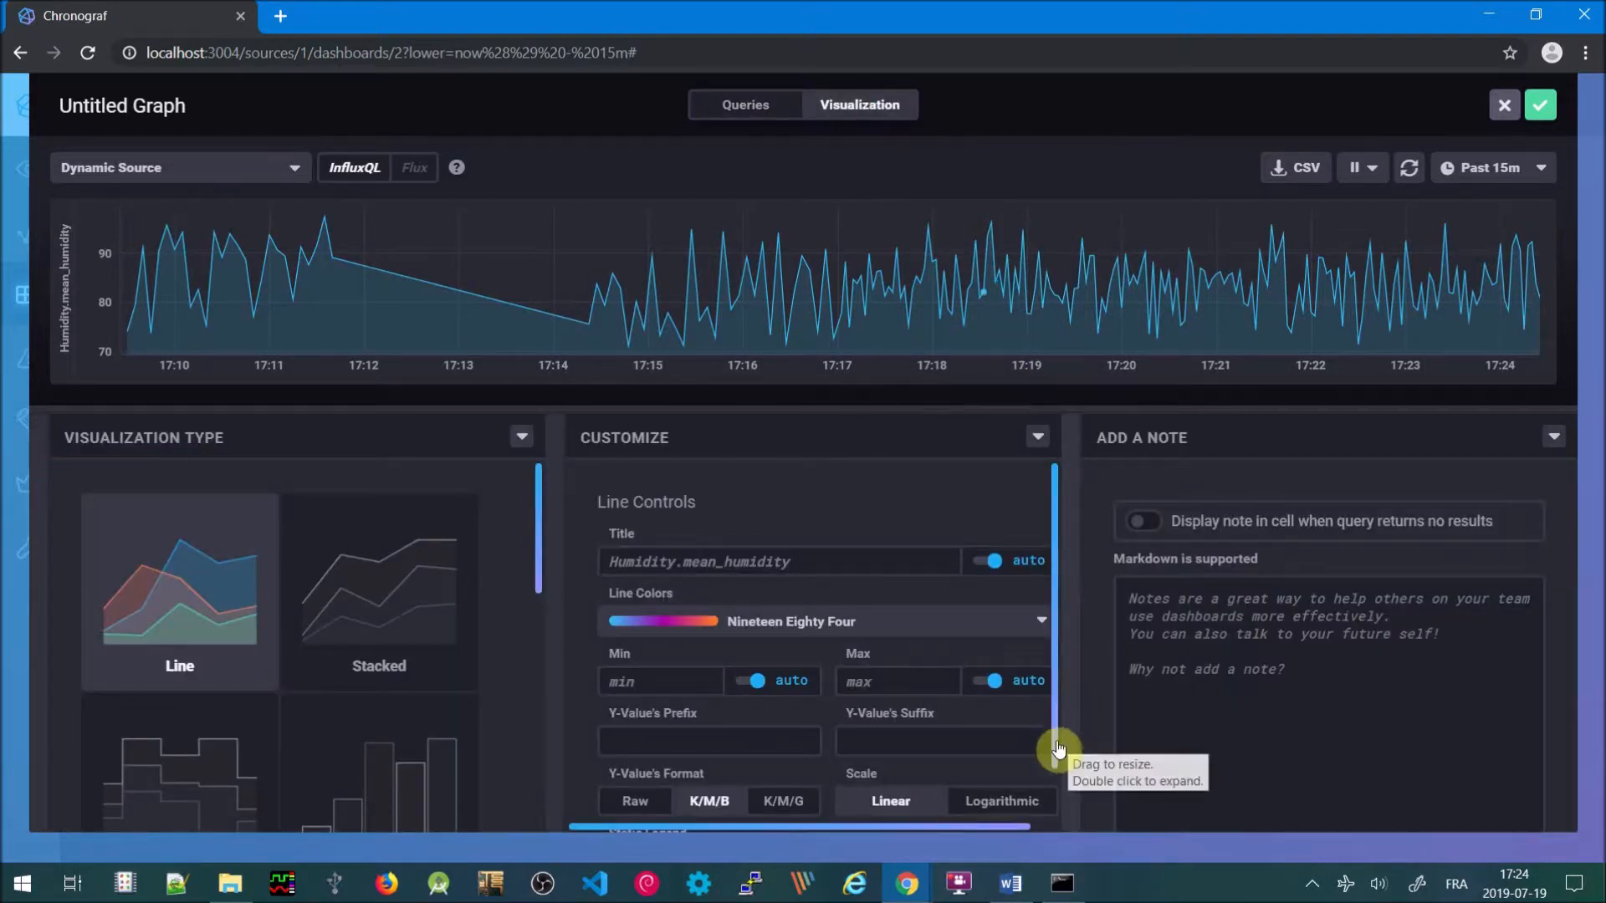
scroll(1060, 752, "down", 2)
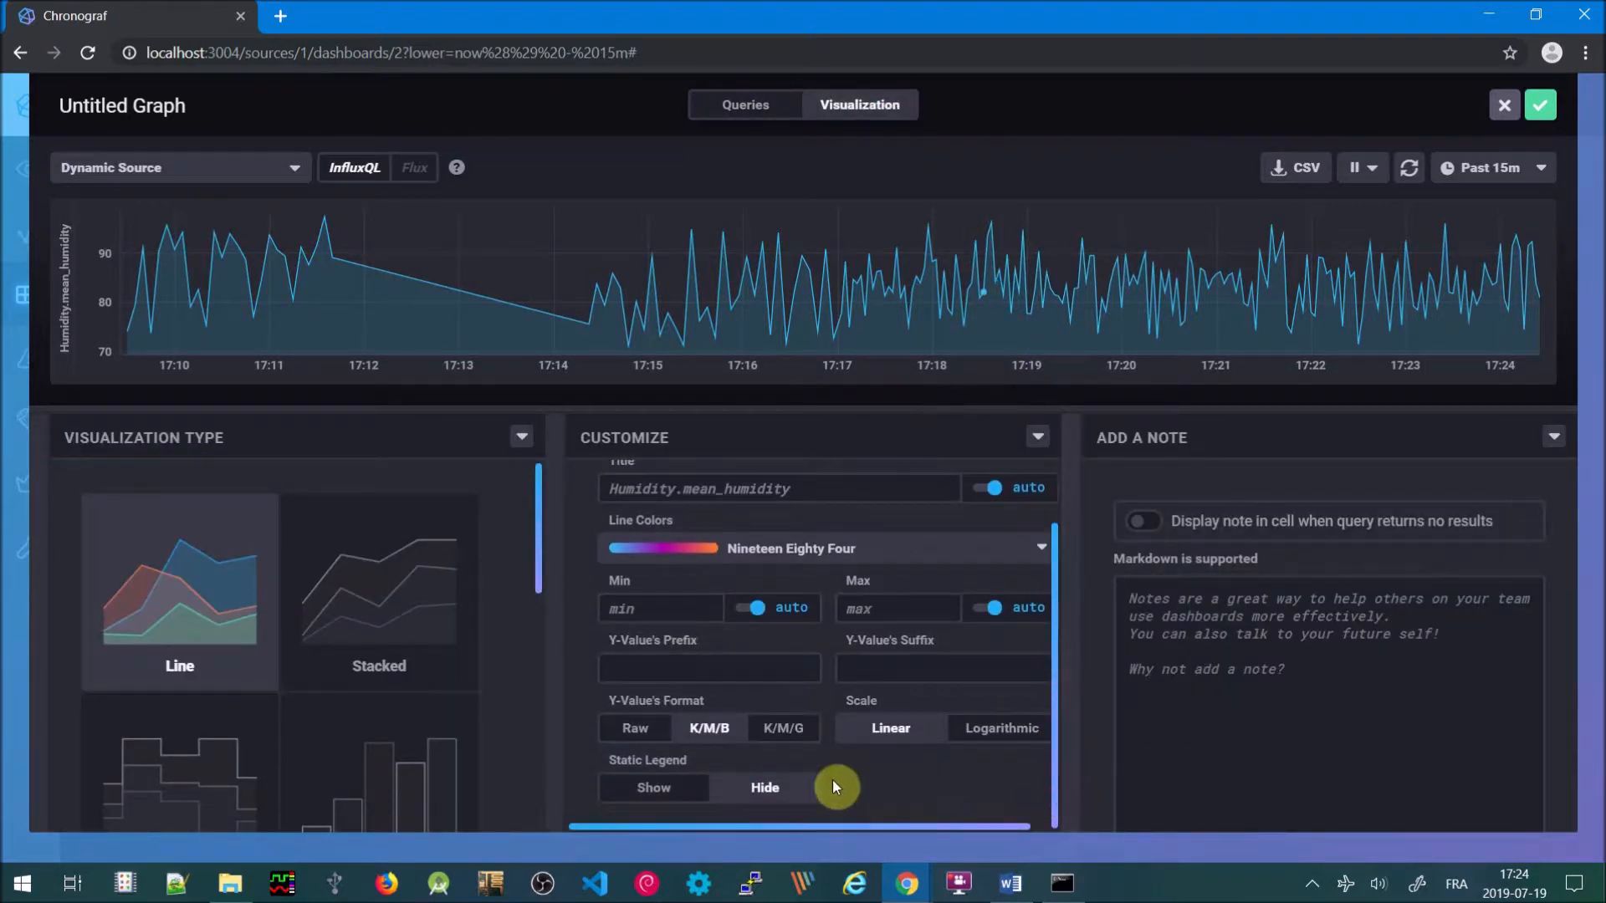
left_click(674, 799)
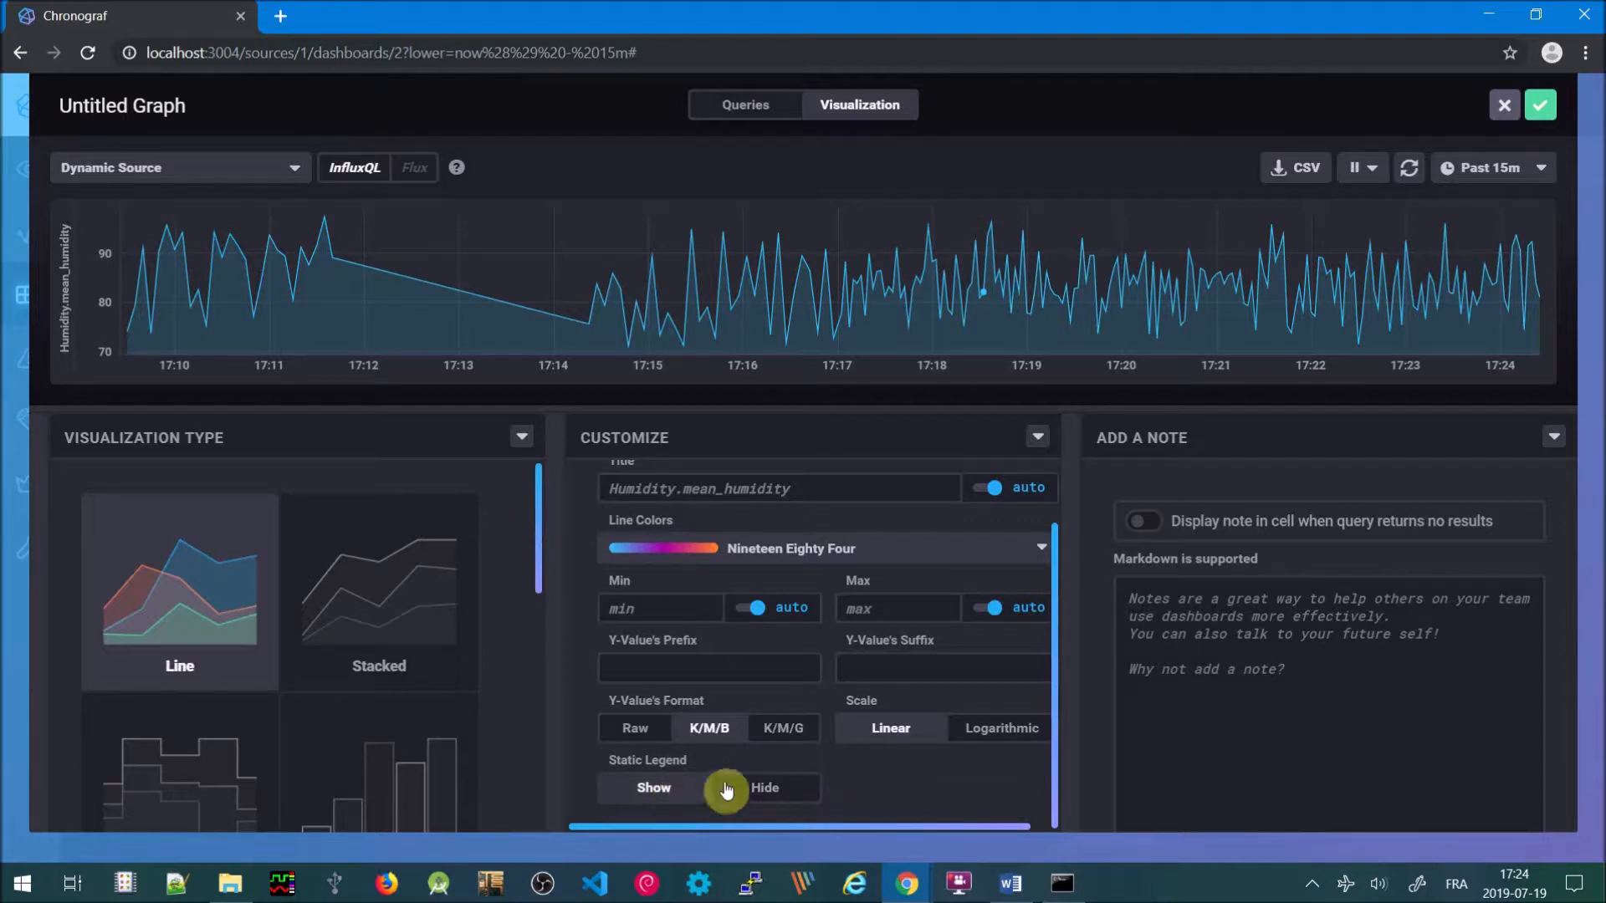
left_click(897, 673)
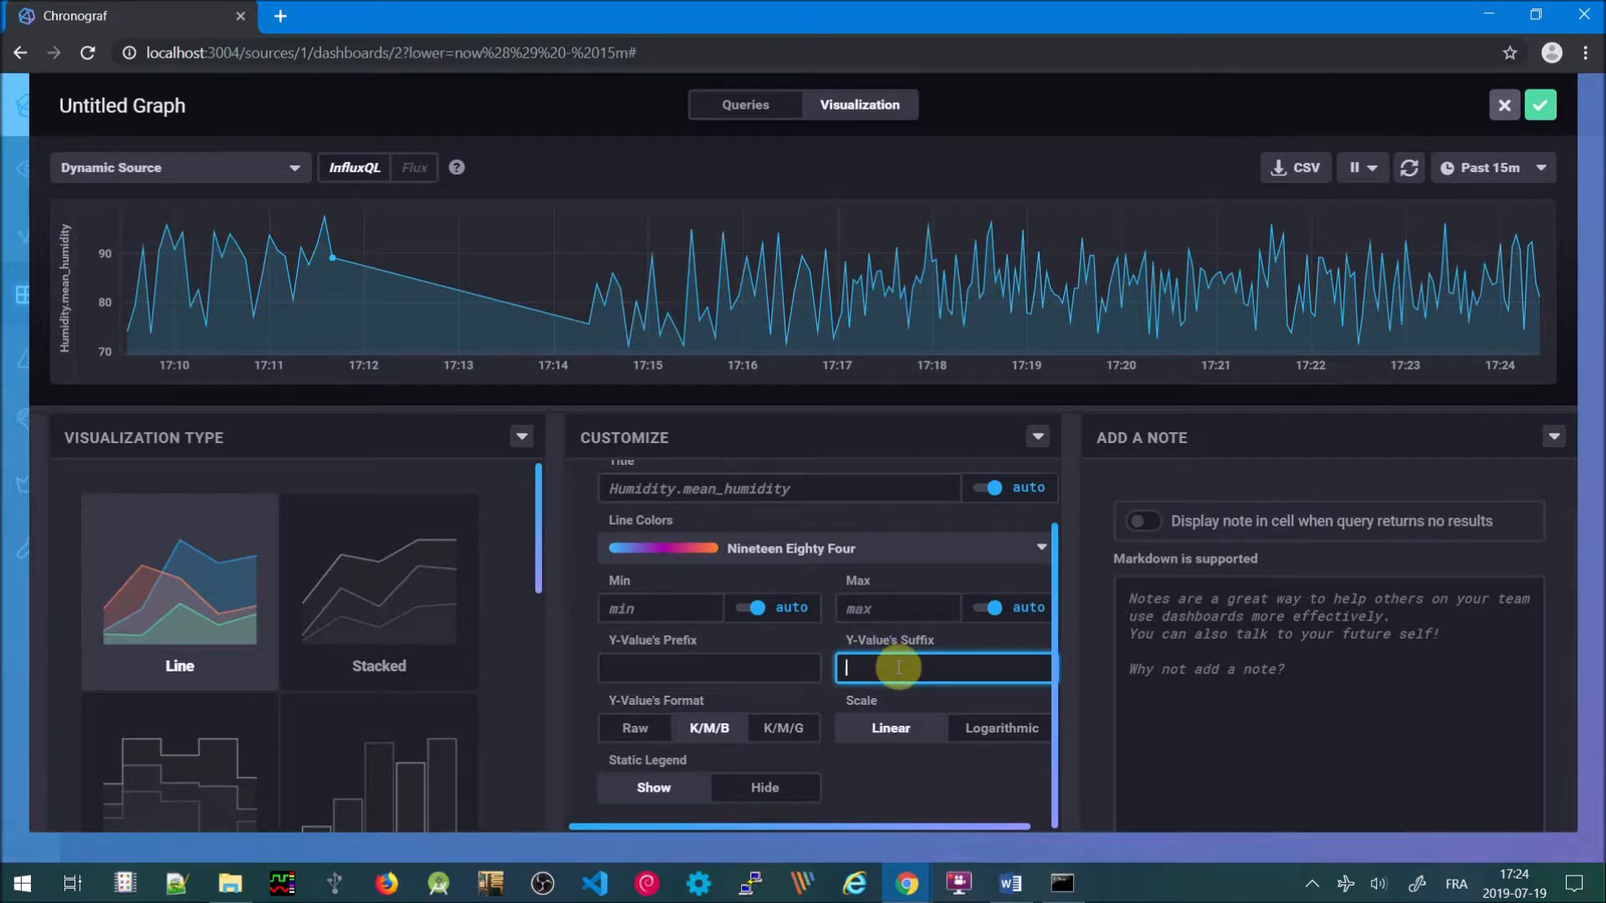
type("%")
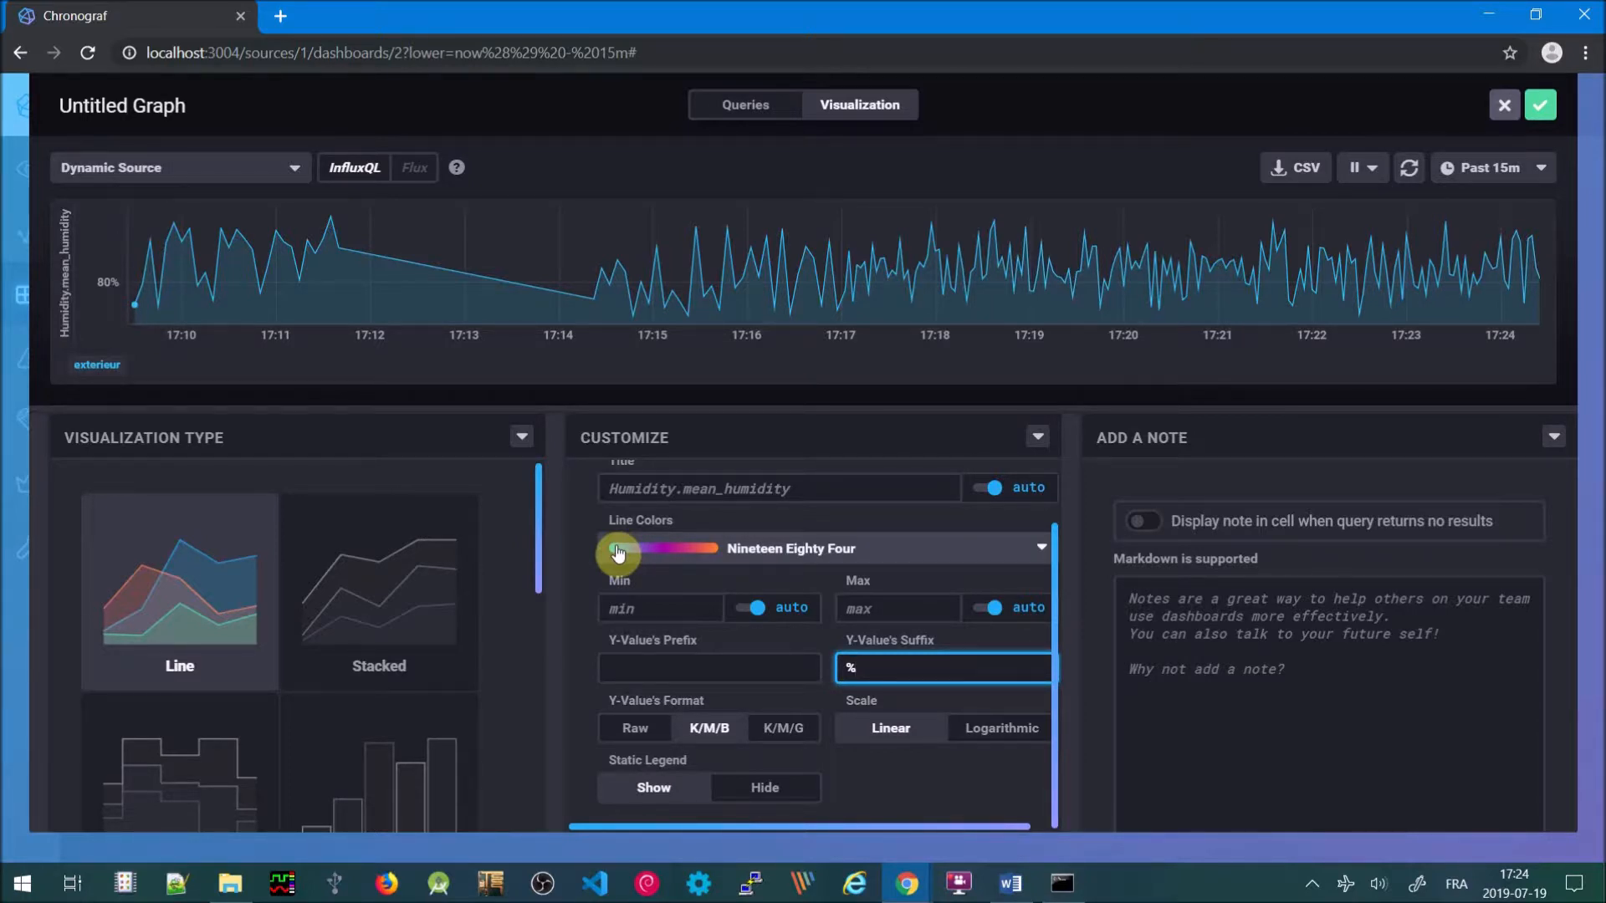
Add a second query on the humidity field of Humidity in air.autogen, filtered by the endroit tag garage
left_click(735, 107)
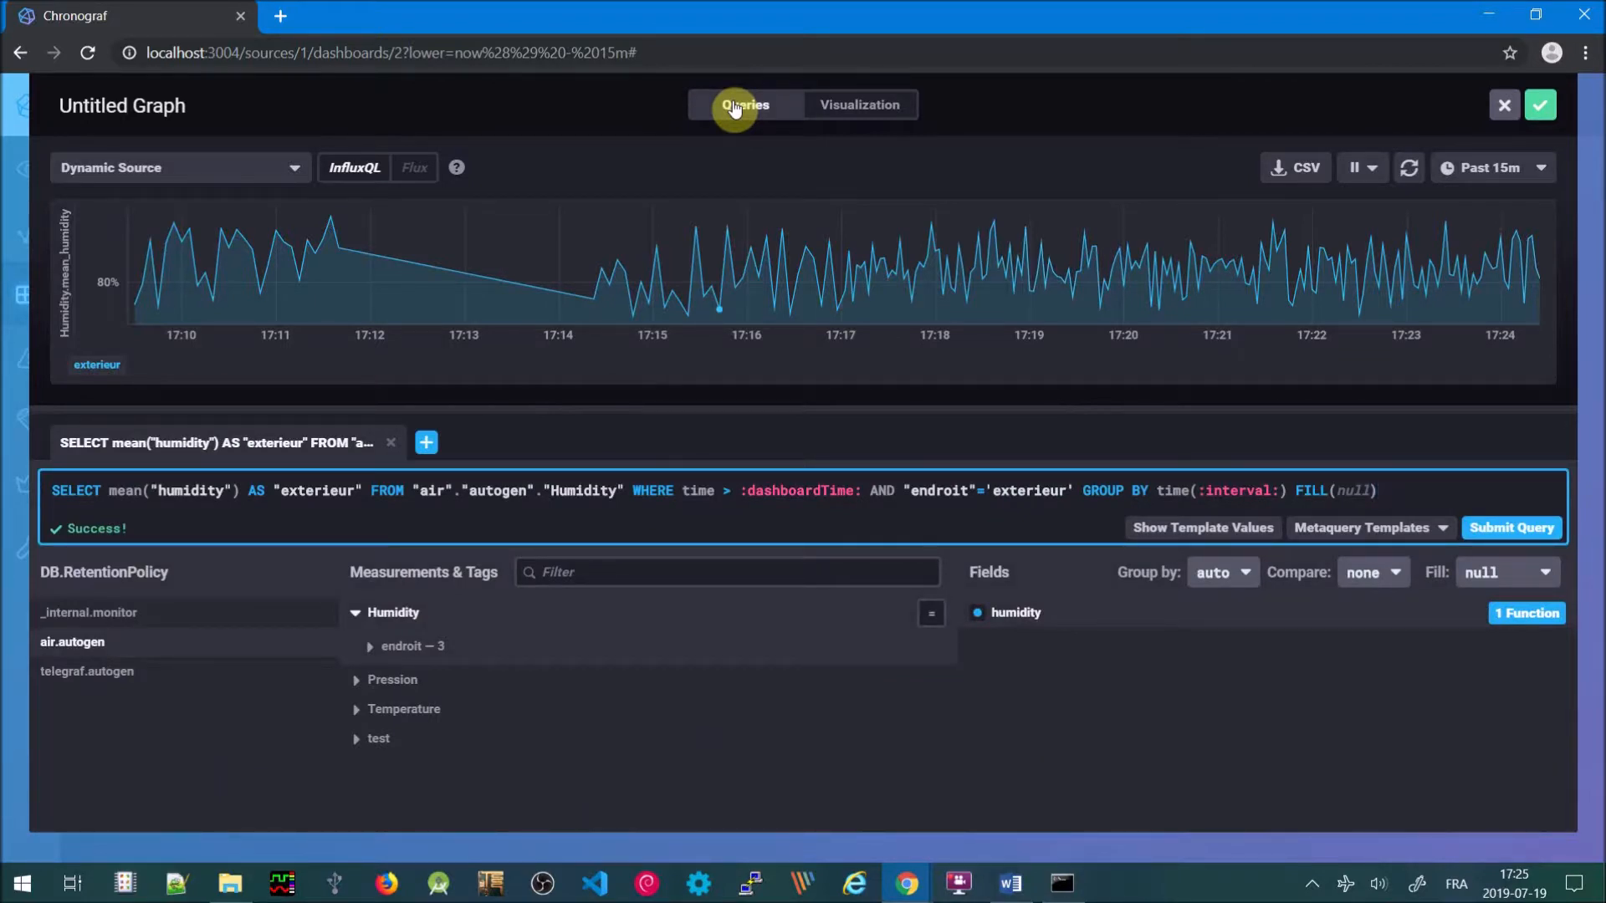
left_click(424, 445)
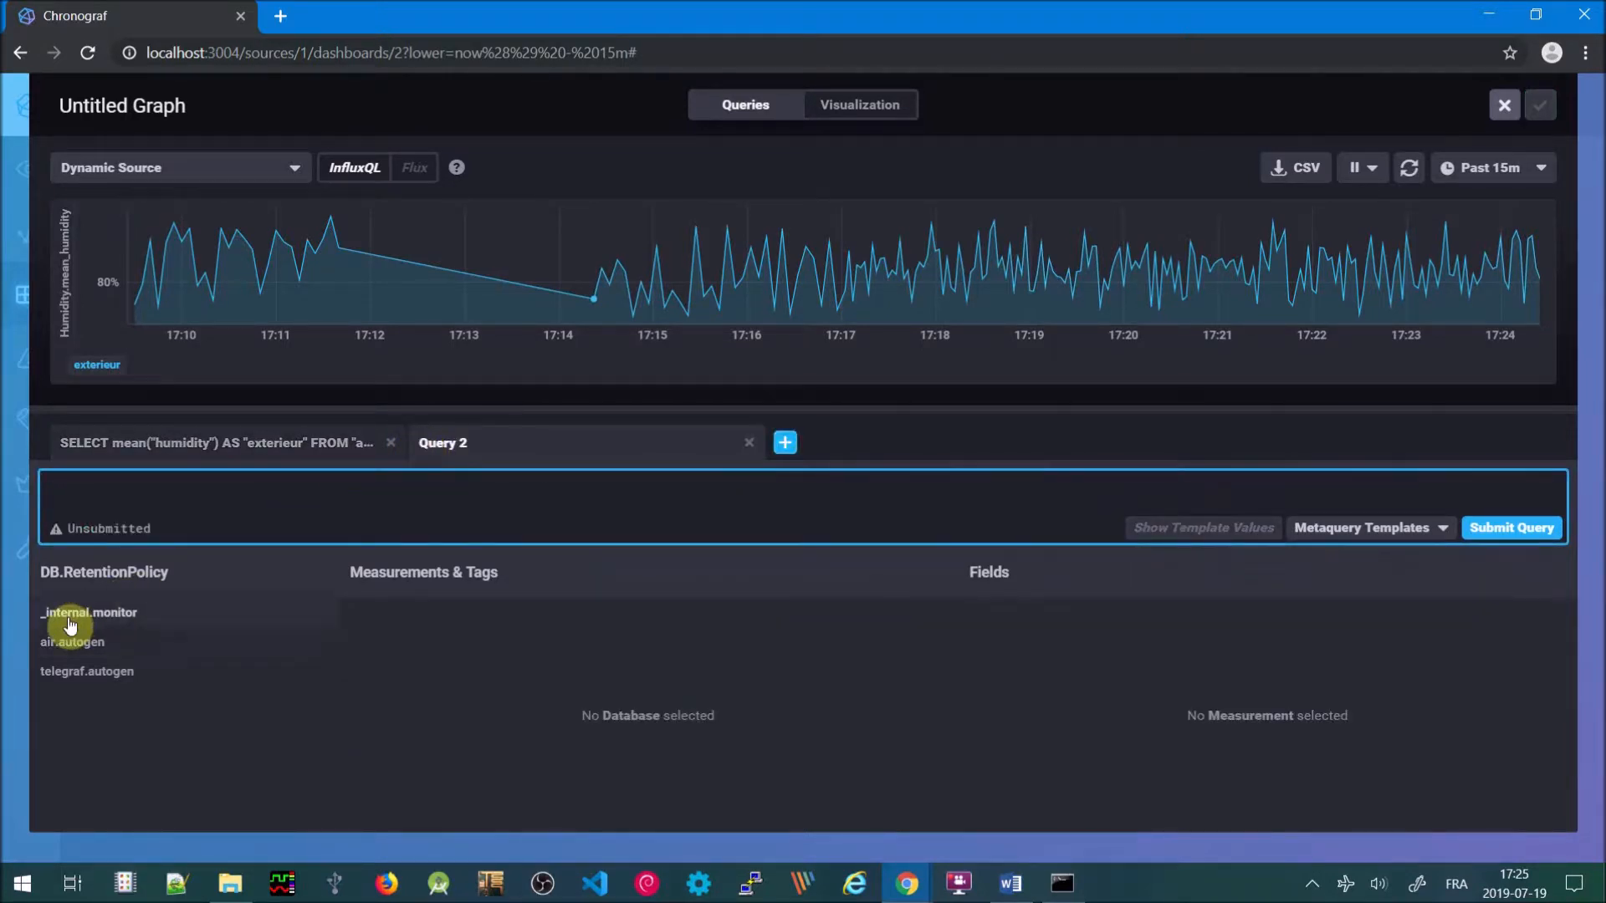
left_click(52, 644)
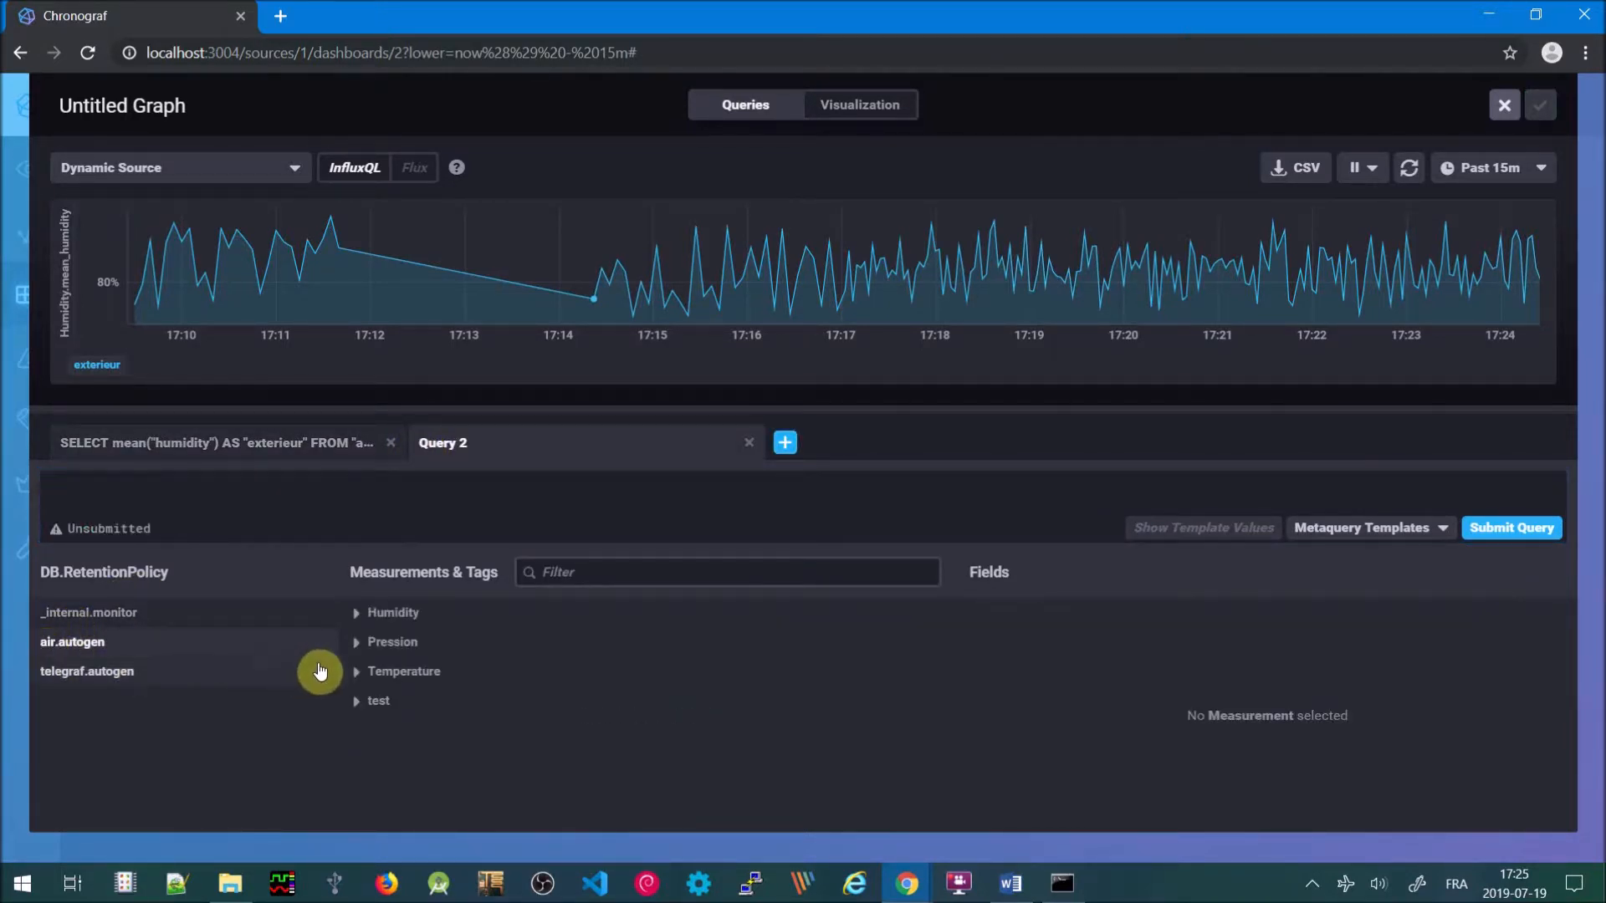
left_click(357, 619)
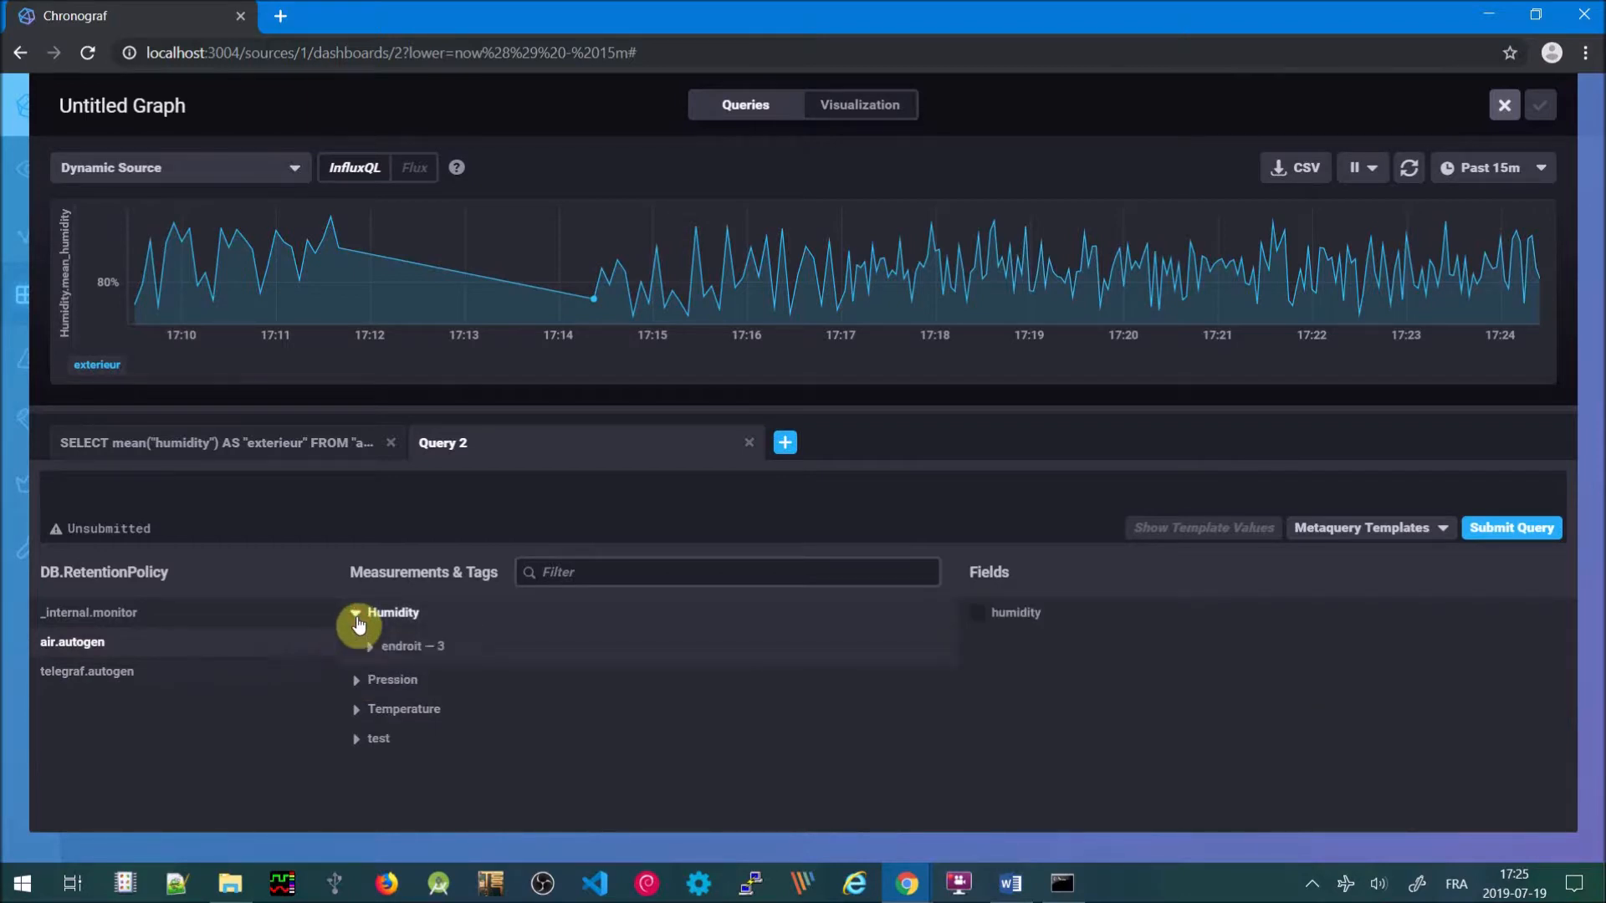
left_click(369, 645)
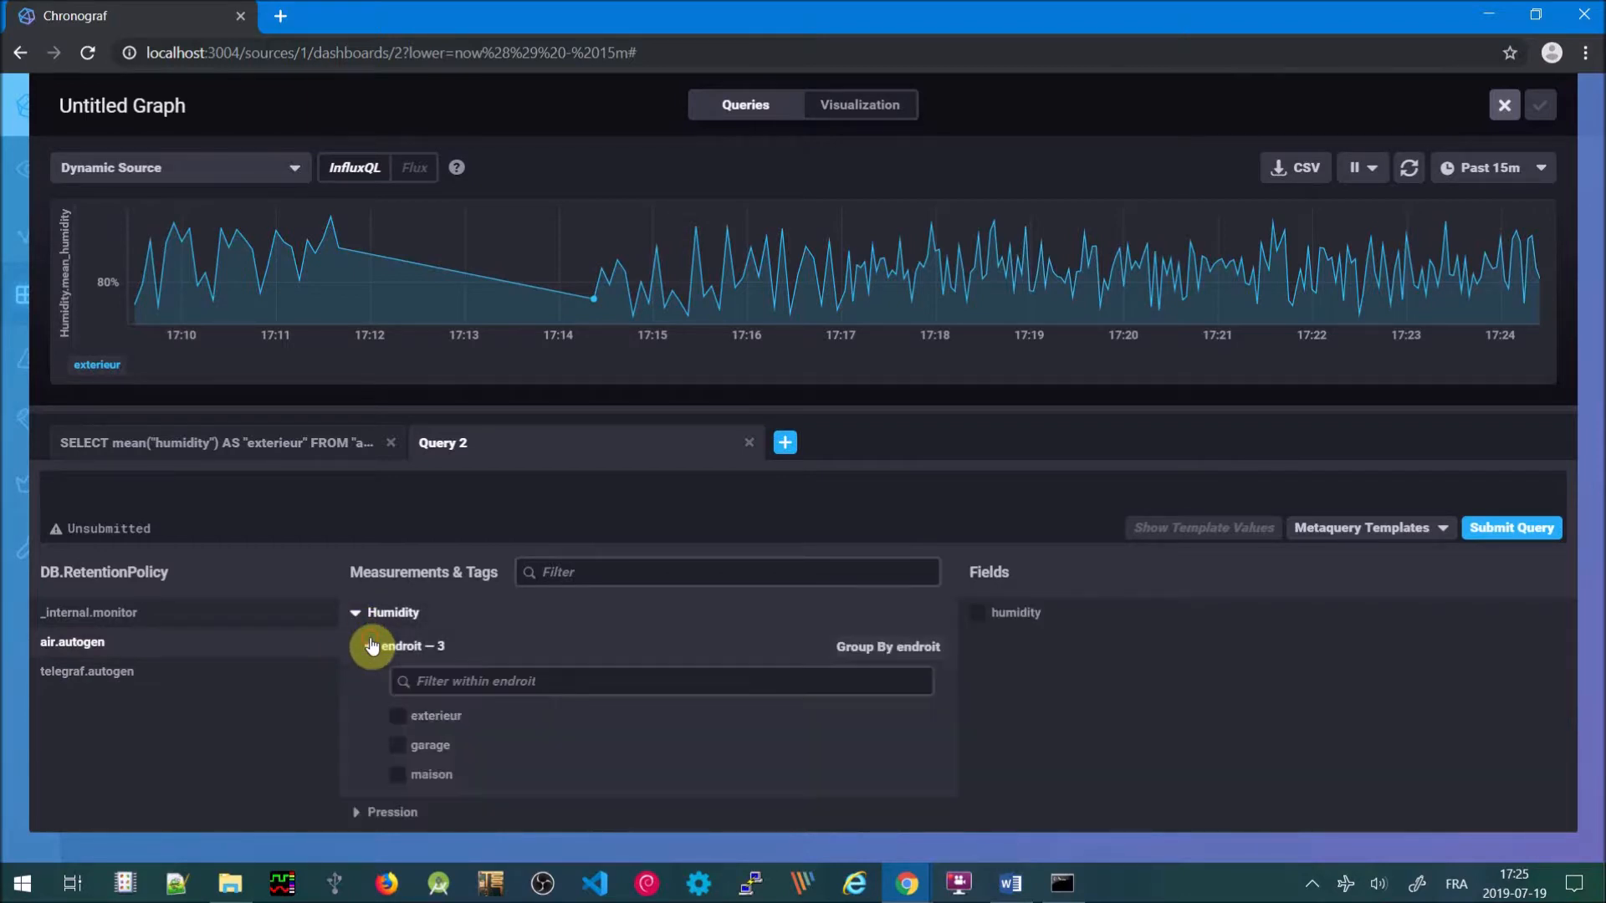
left_click(409, 743)
left_click(976, 621)
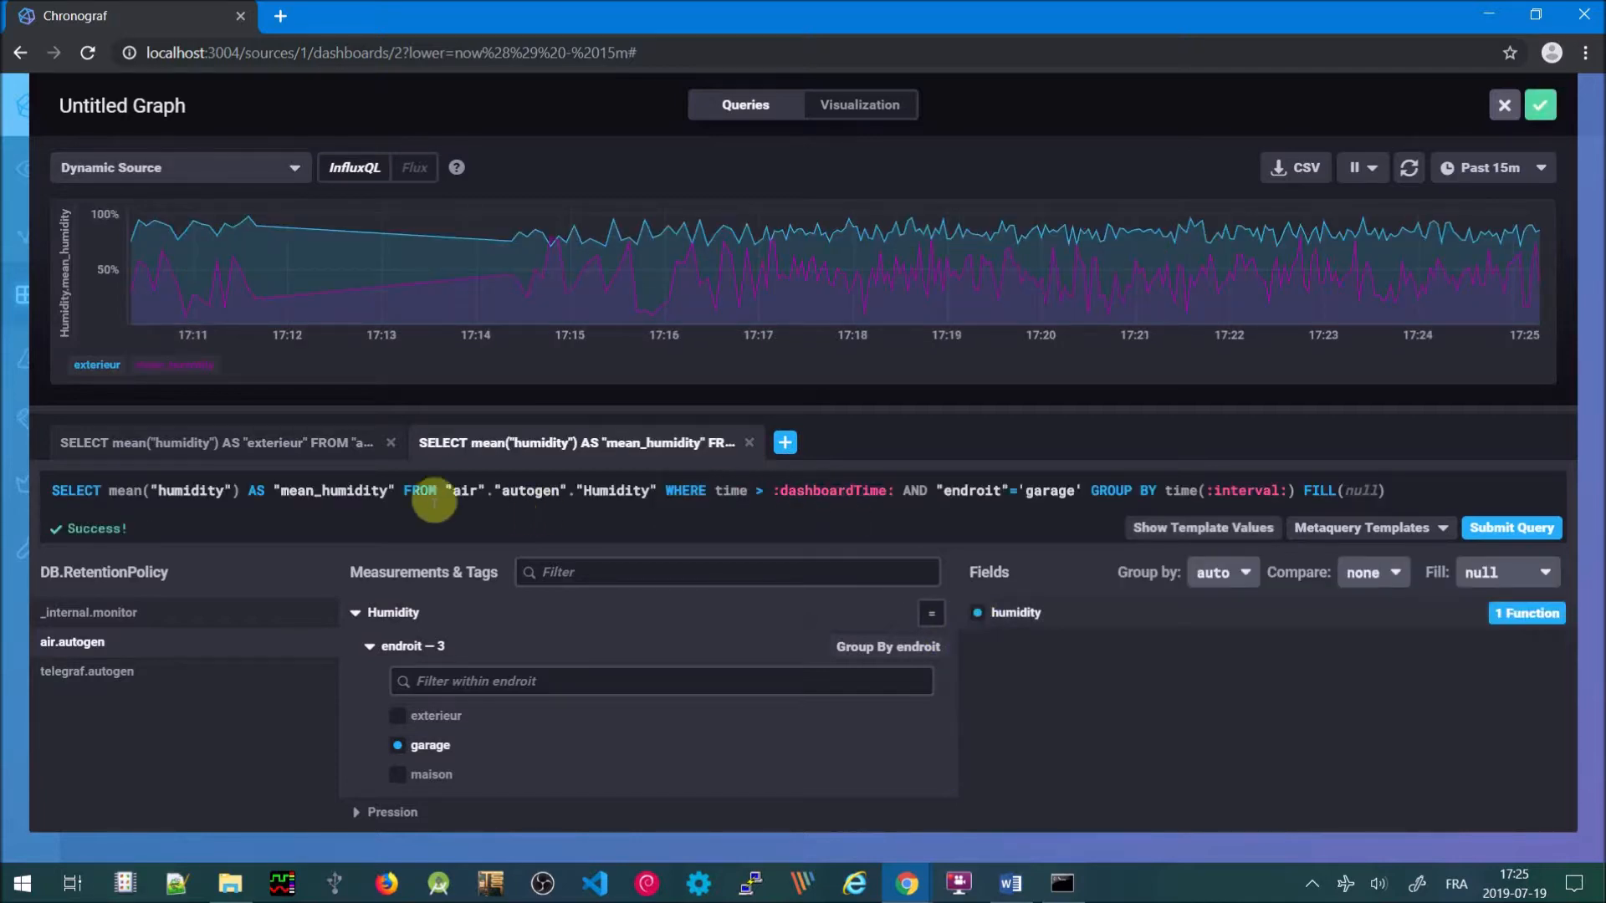
Change the second query's mean_humidity alias to garage and submit the query
left_click(389, 490)
double_click(389, 490)
type("garage")
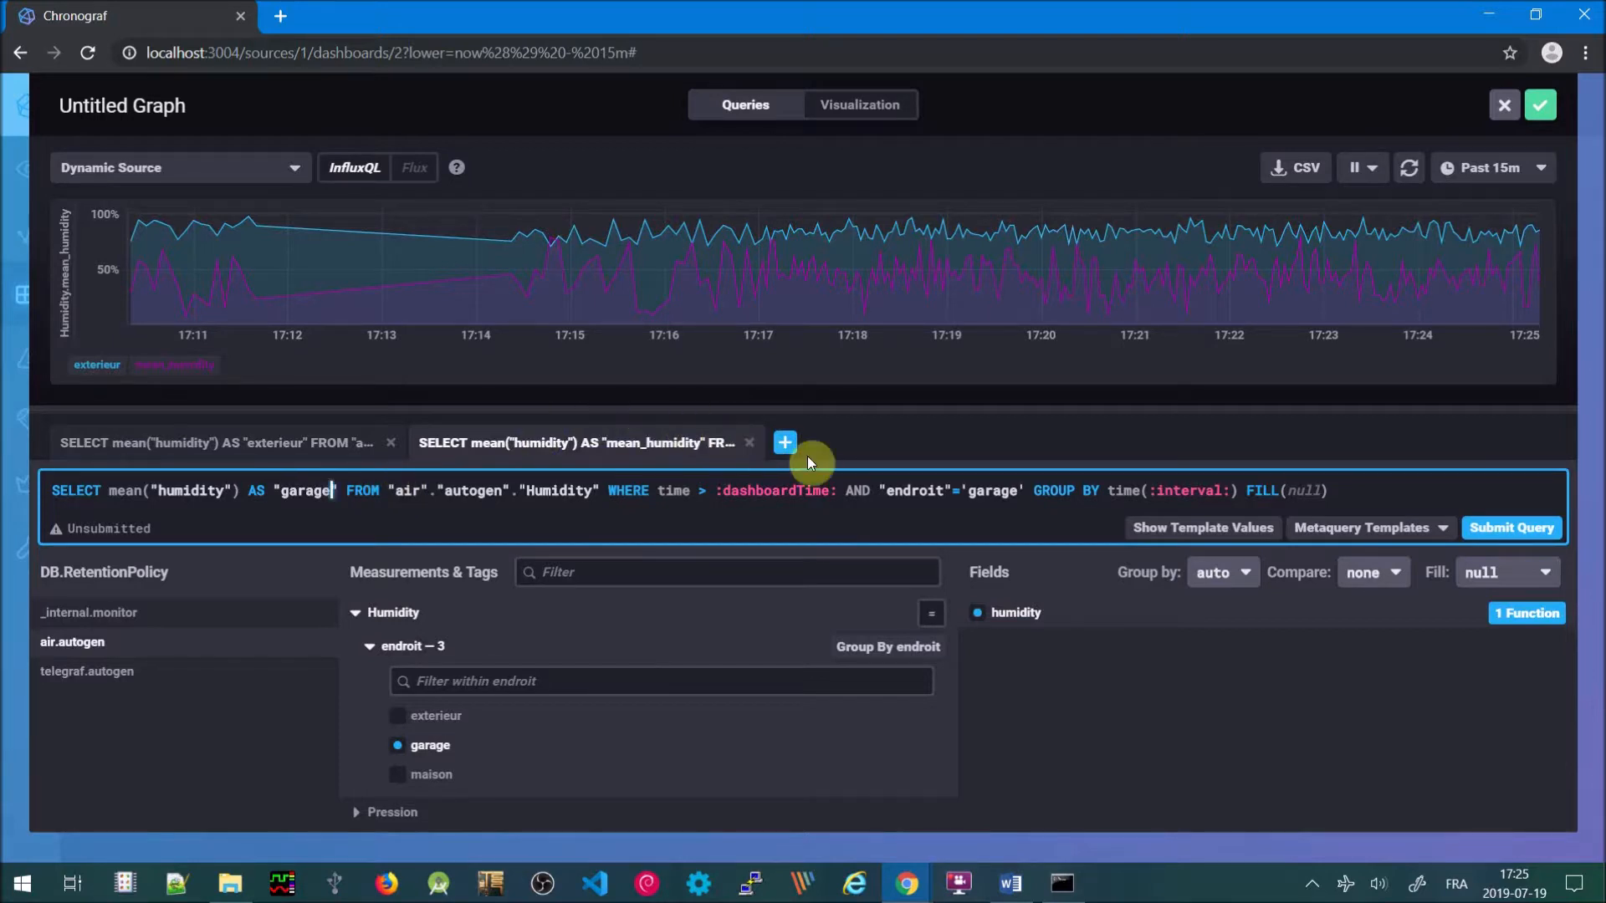
left_click(1493, 535)
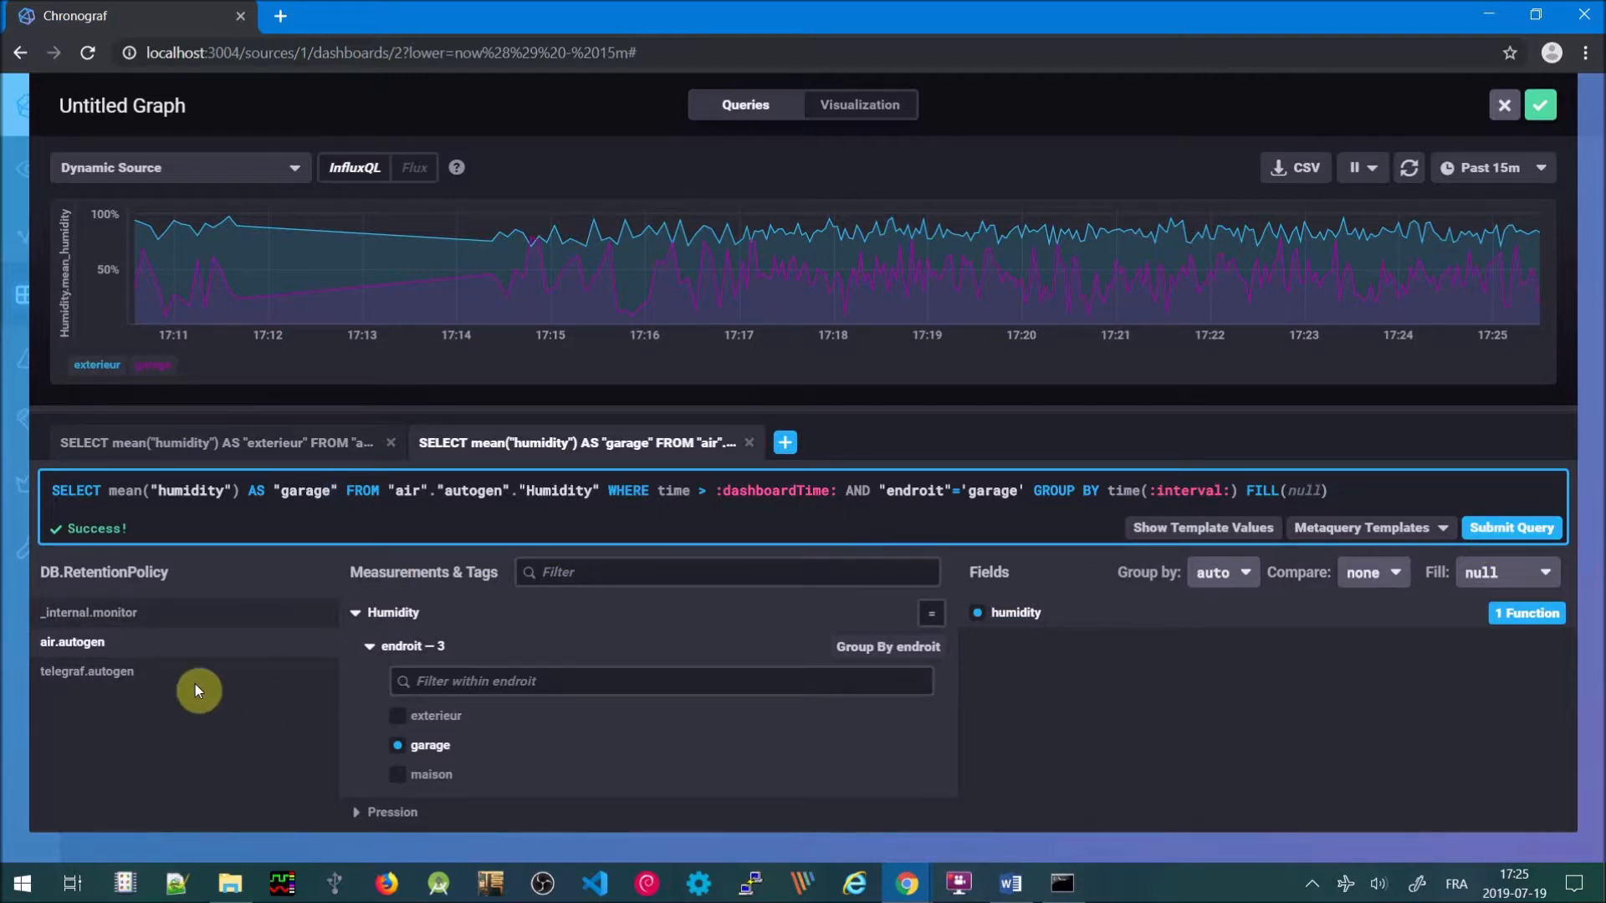
Add a third query on the humidity field of Humidity in air.autogen, filtered by the endroit tag maison, and review its available aggregate functions
left_click(787, 444)
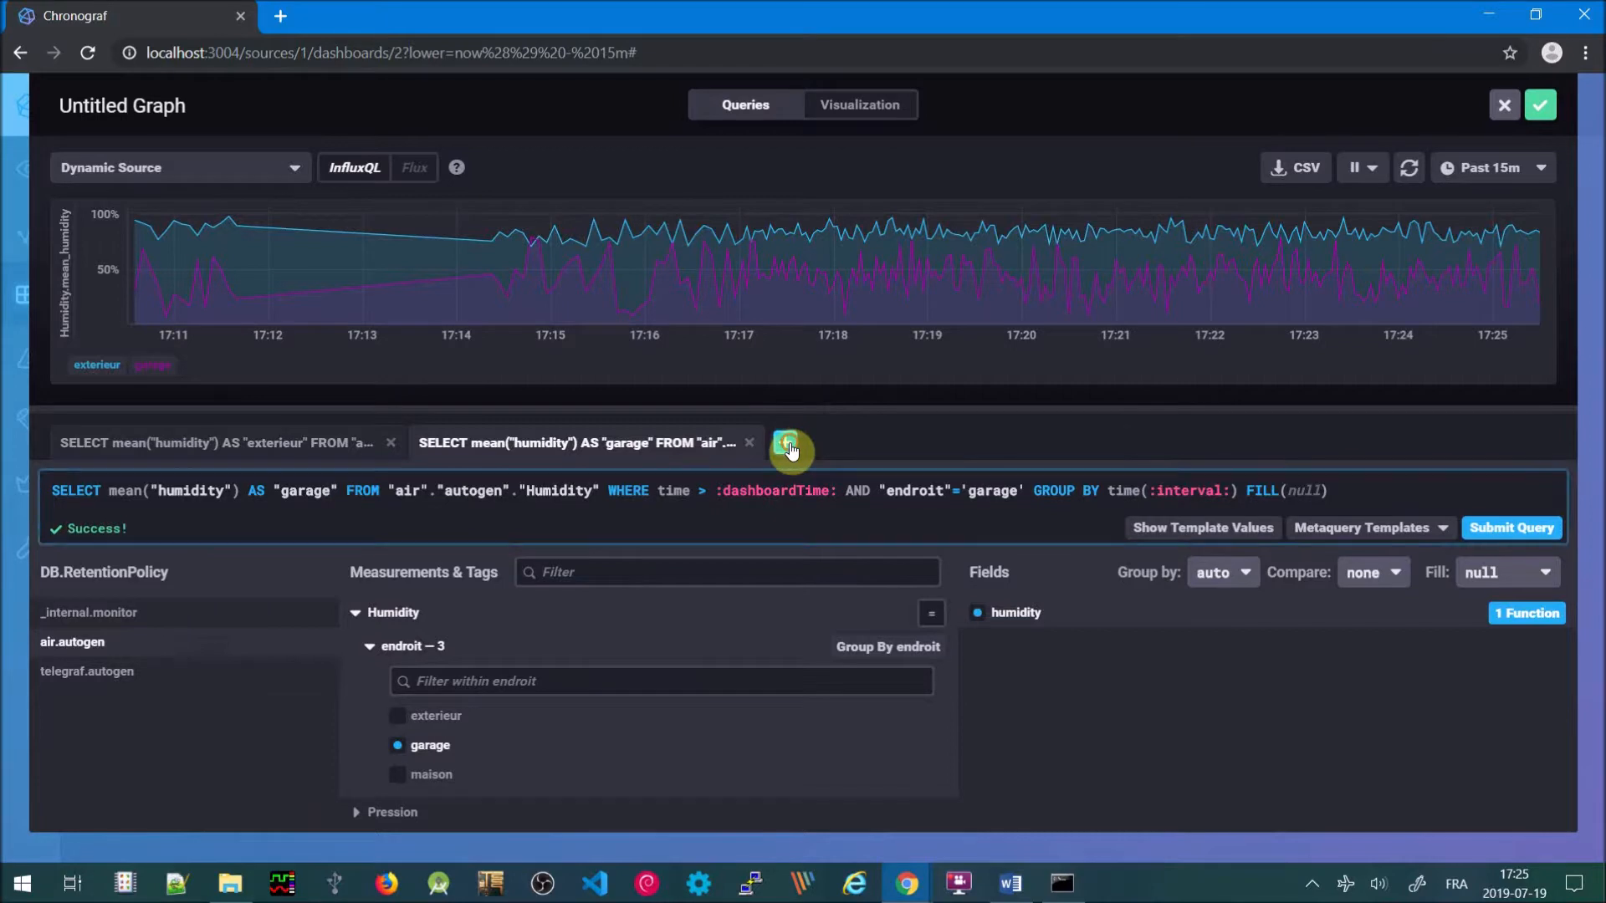
left_click(58, 642)
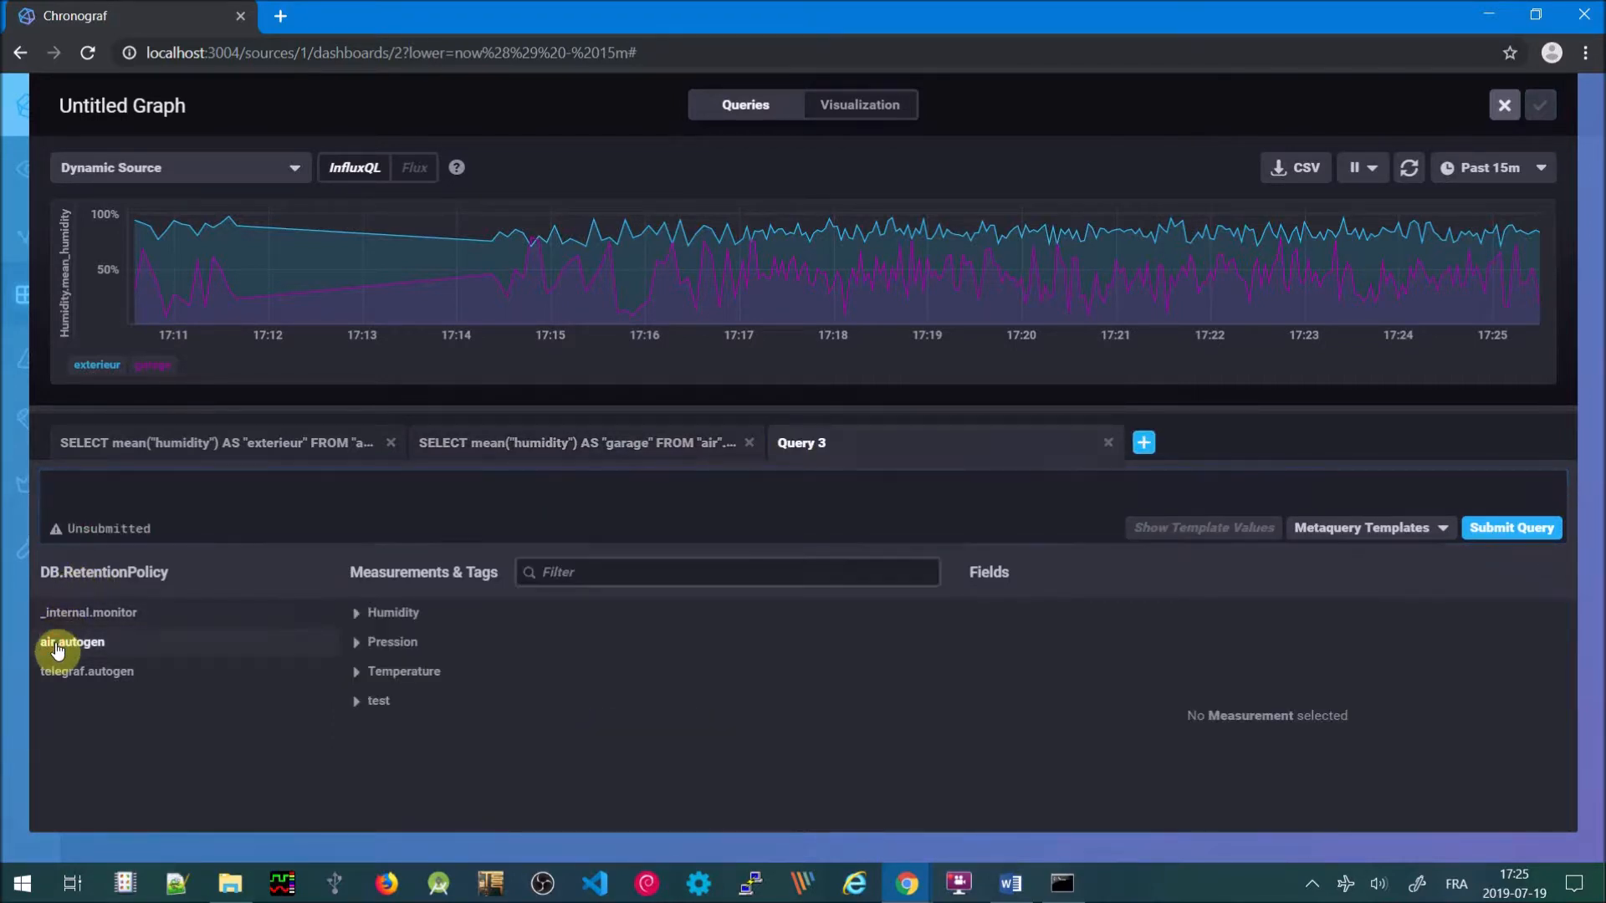
left_click(360, 614)
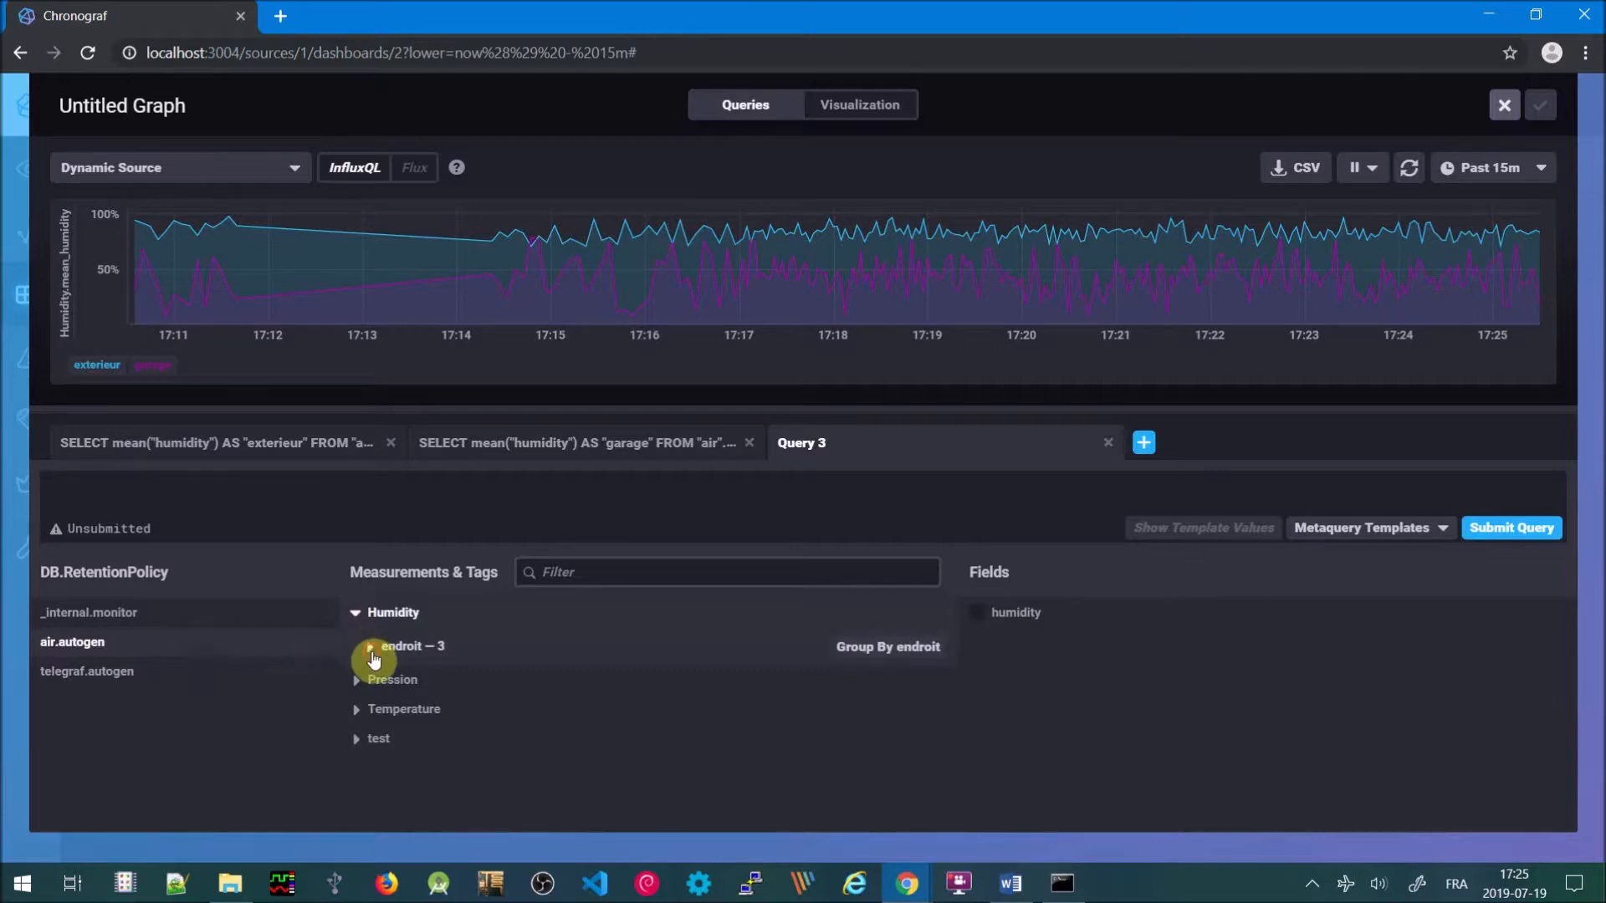
left_click(365, 647)
left_click(406, 776)
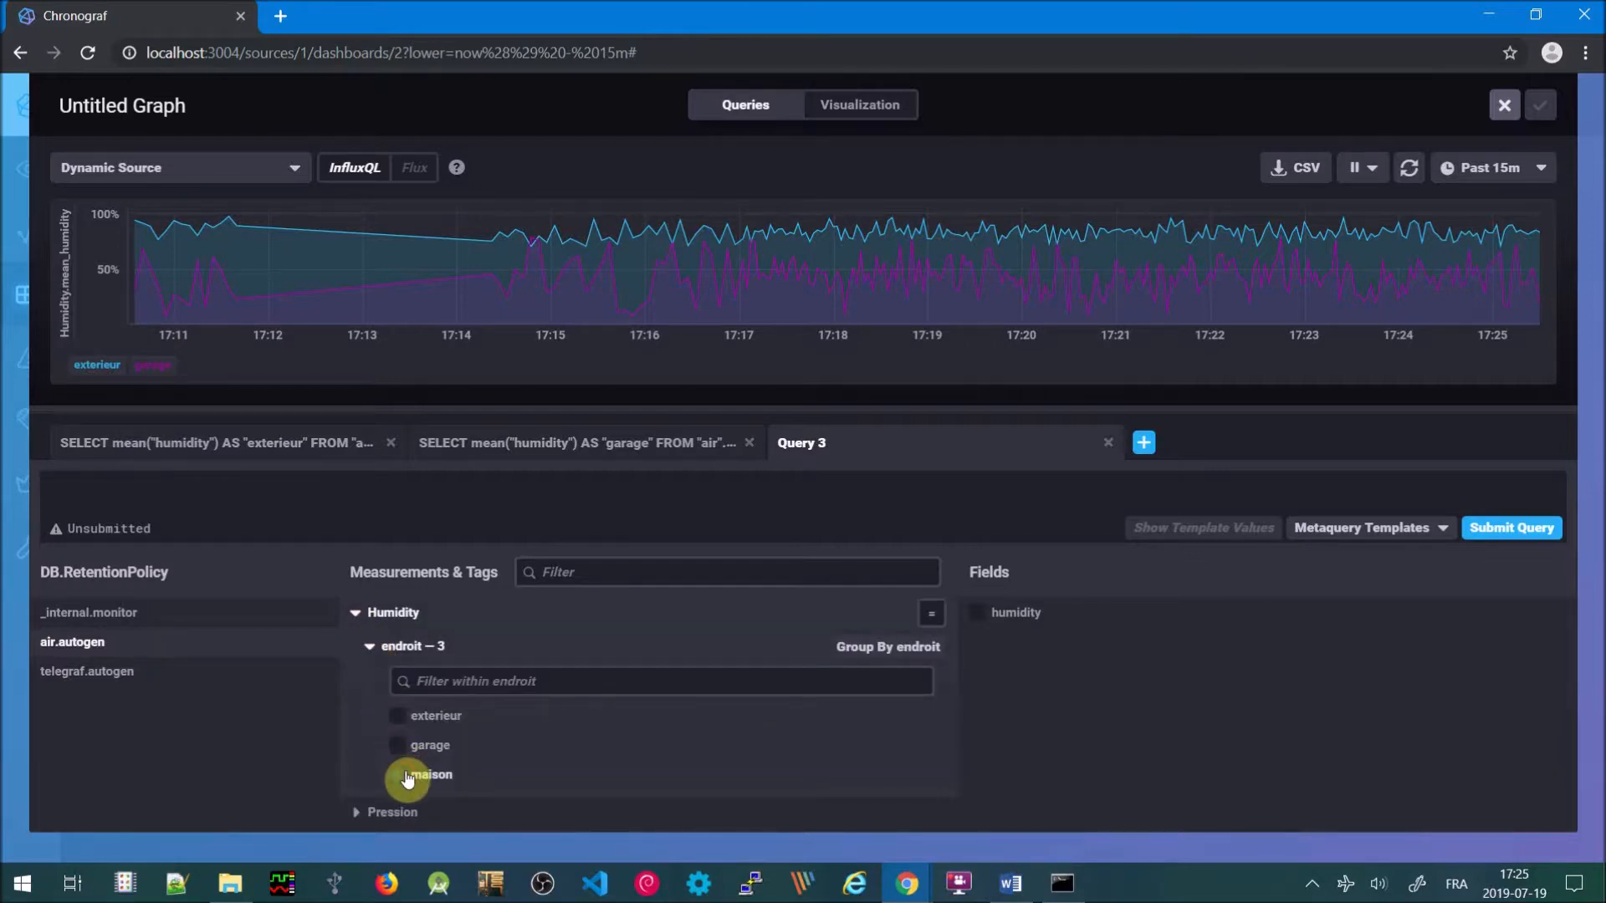
left_click(991, 616)
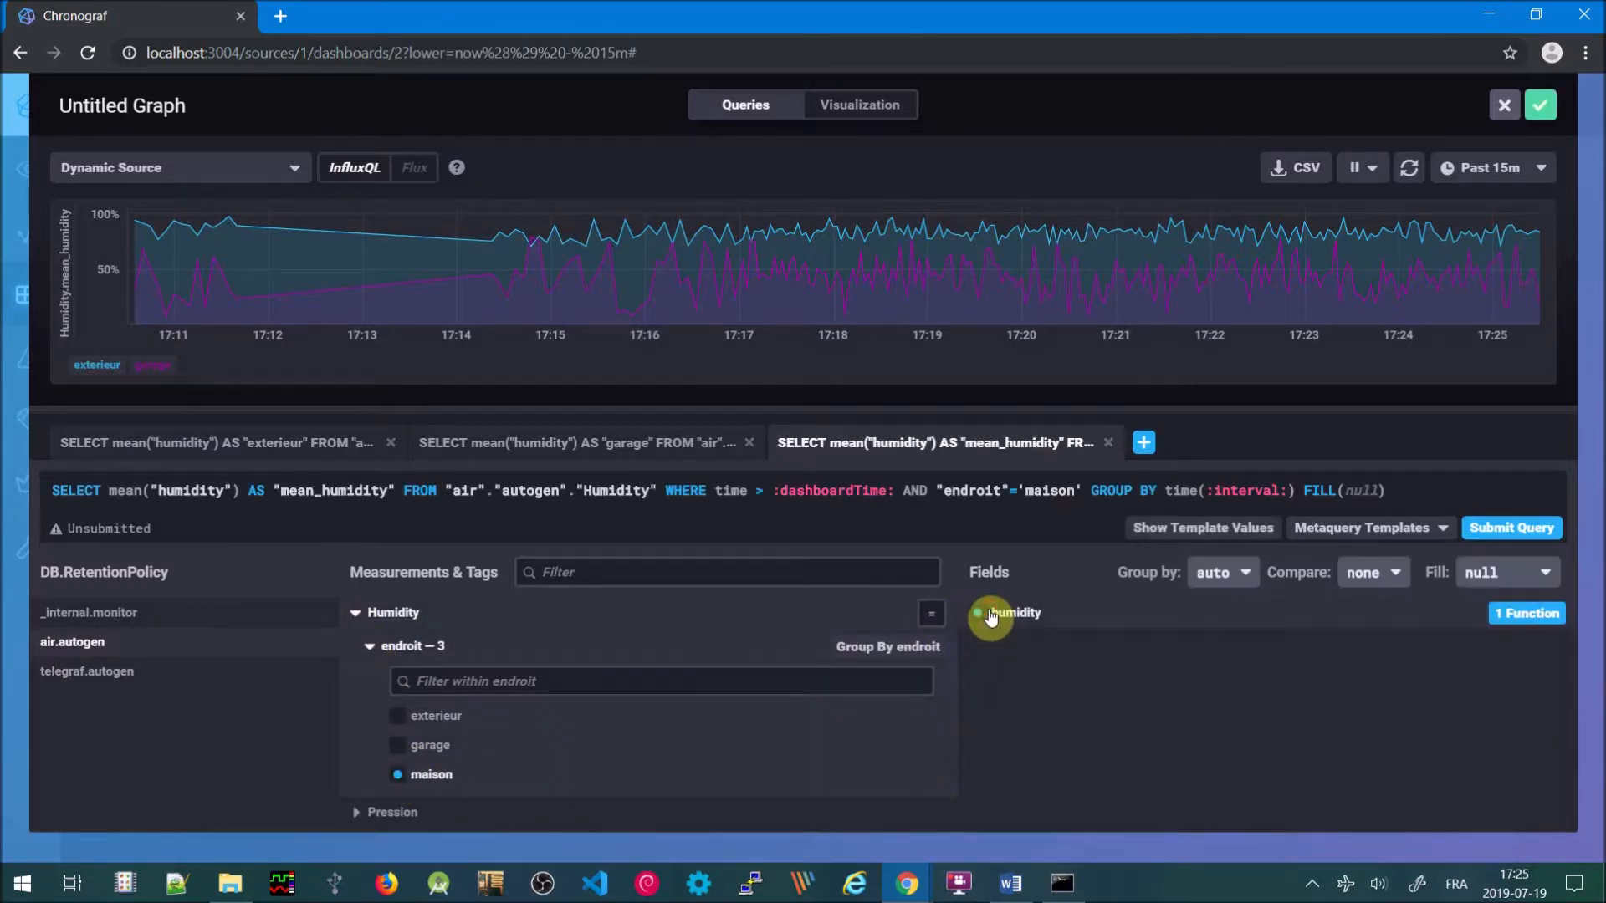
left_click(1529, 615)
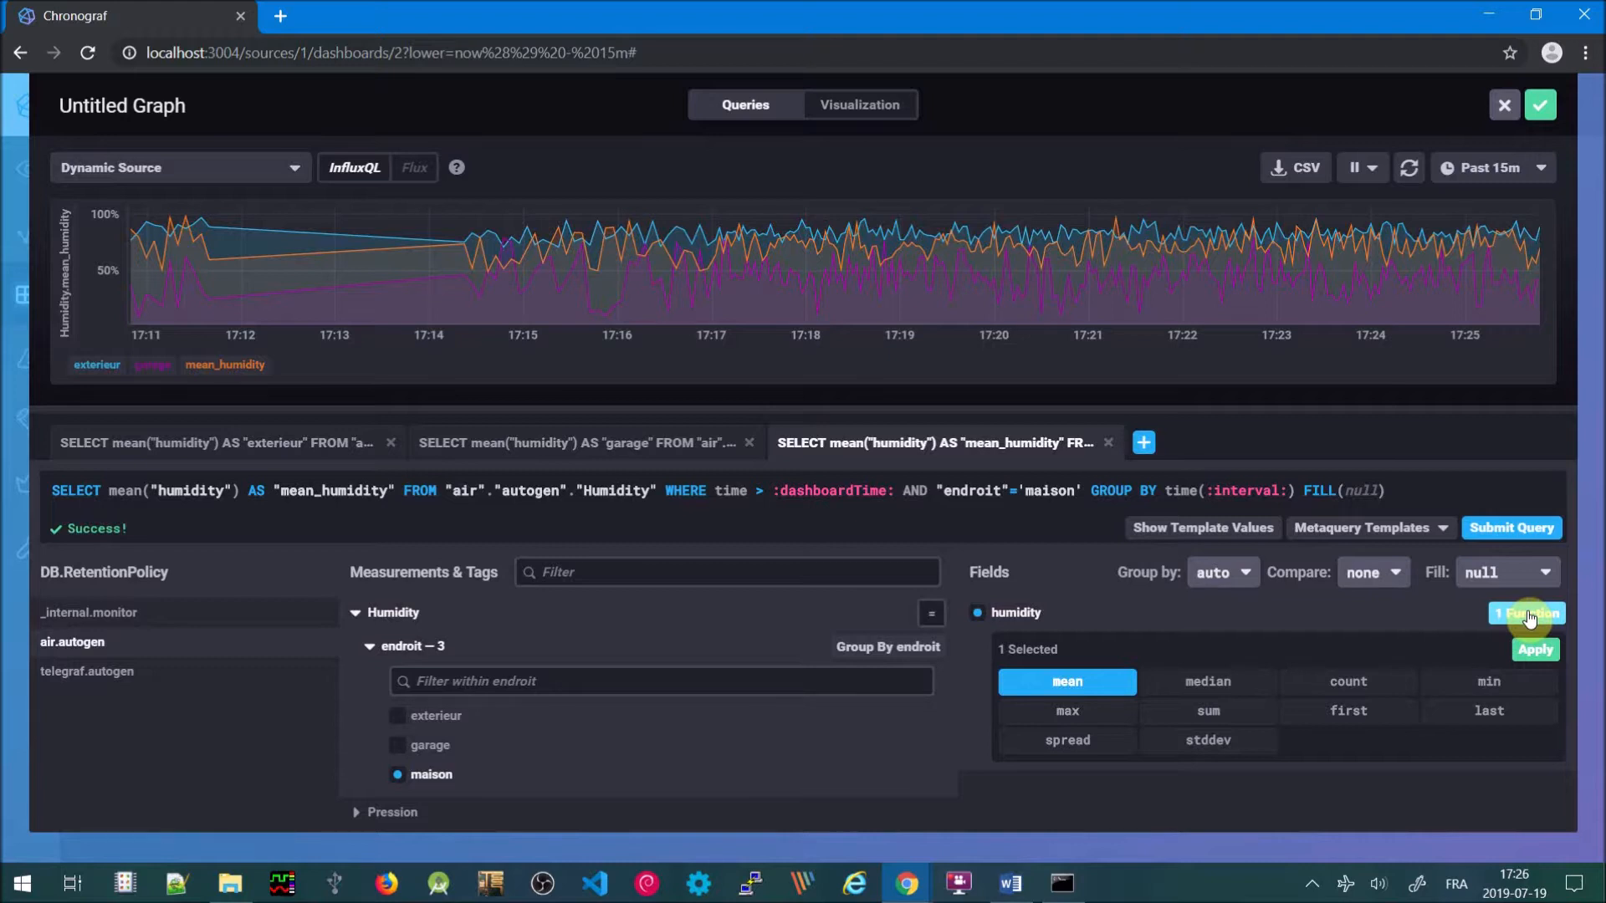
left_click(1529, 616)
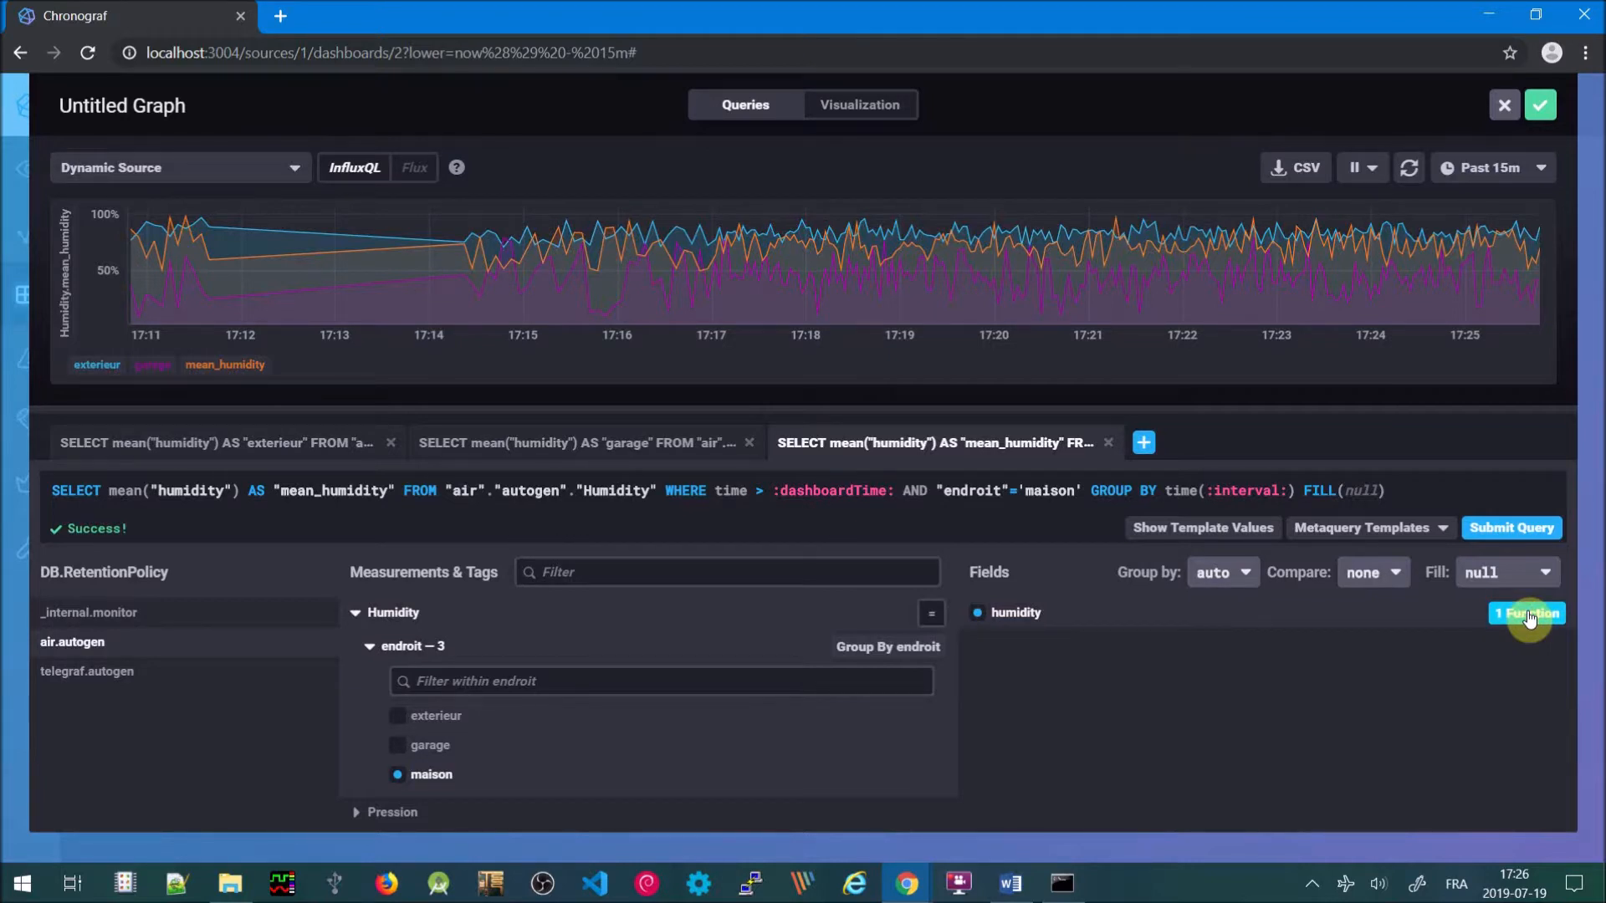
Change the third query's mean_humidity alias to maison, submit it and save the humidity graph to the dashboard
left_click(388, 490)
key("BackSpace")
key("BackSpace")
key("BackSpace")
key("BackSpace")
key("BackSpace")
key("BackSpace")
key("BackSpace")
key("BackSpace")
key("BackSpace")
key("BackSpace")
key("BackSpace")
key("BackSpace")
key("BackSpace")
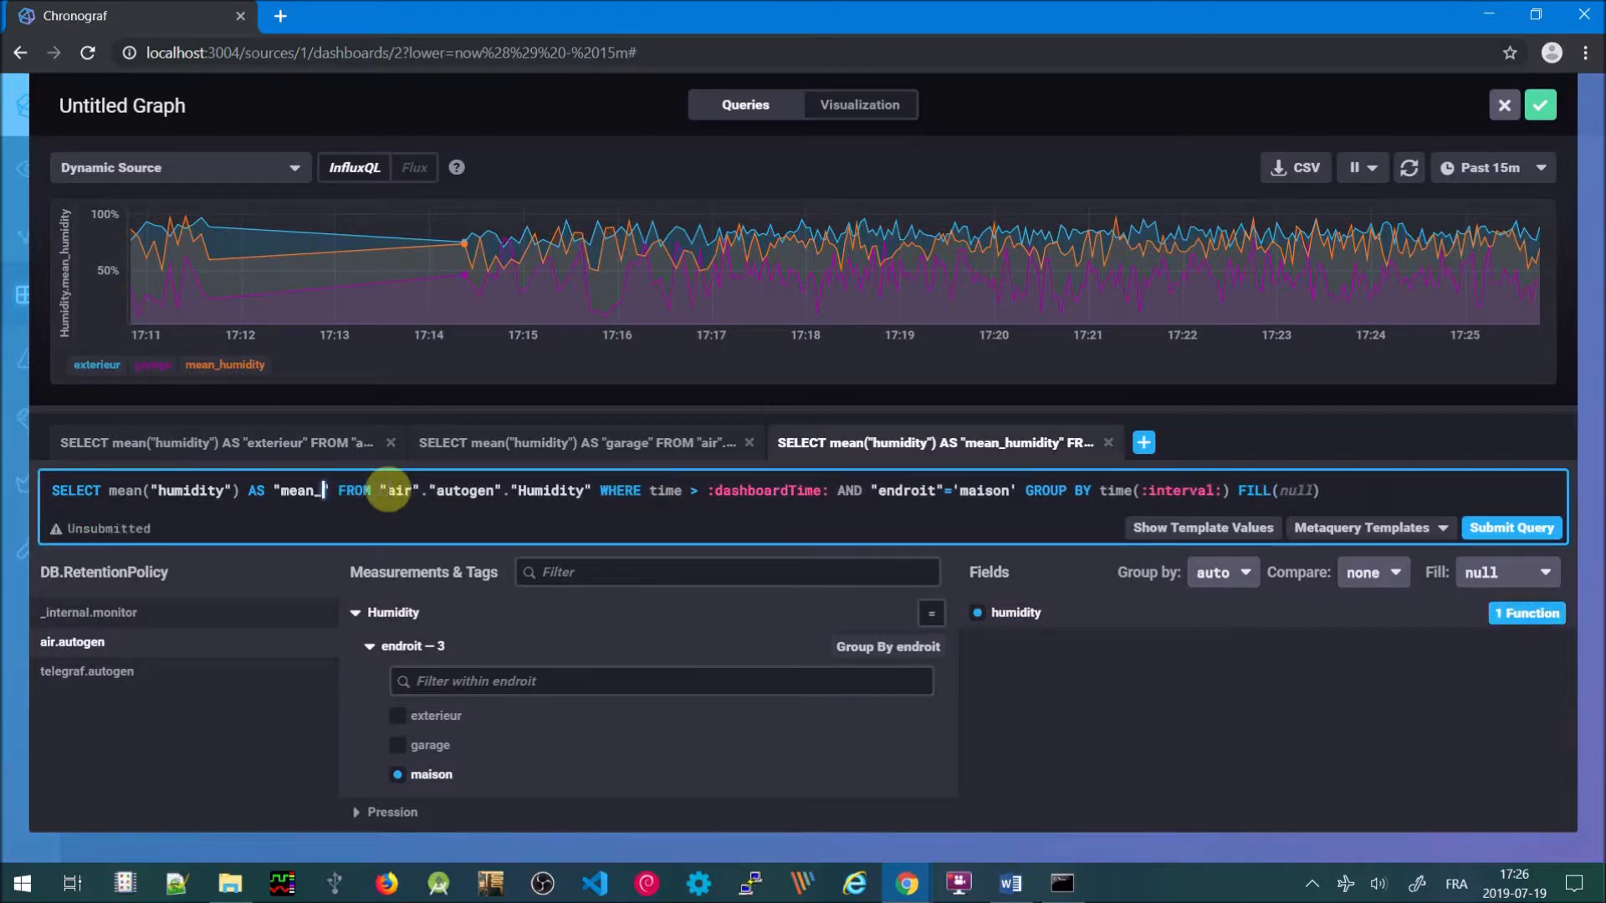
type("maison")
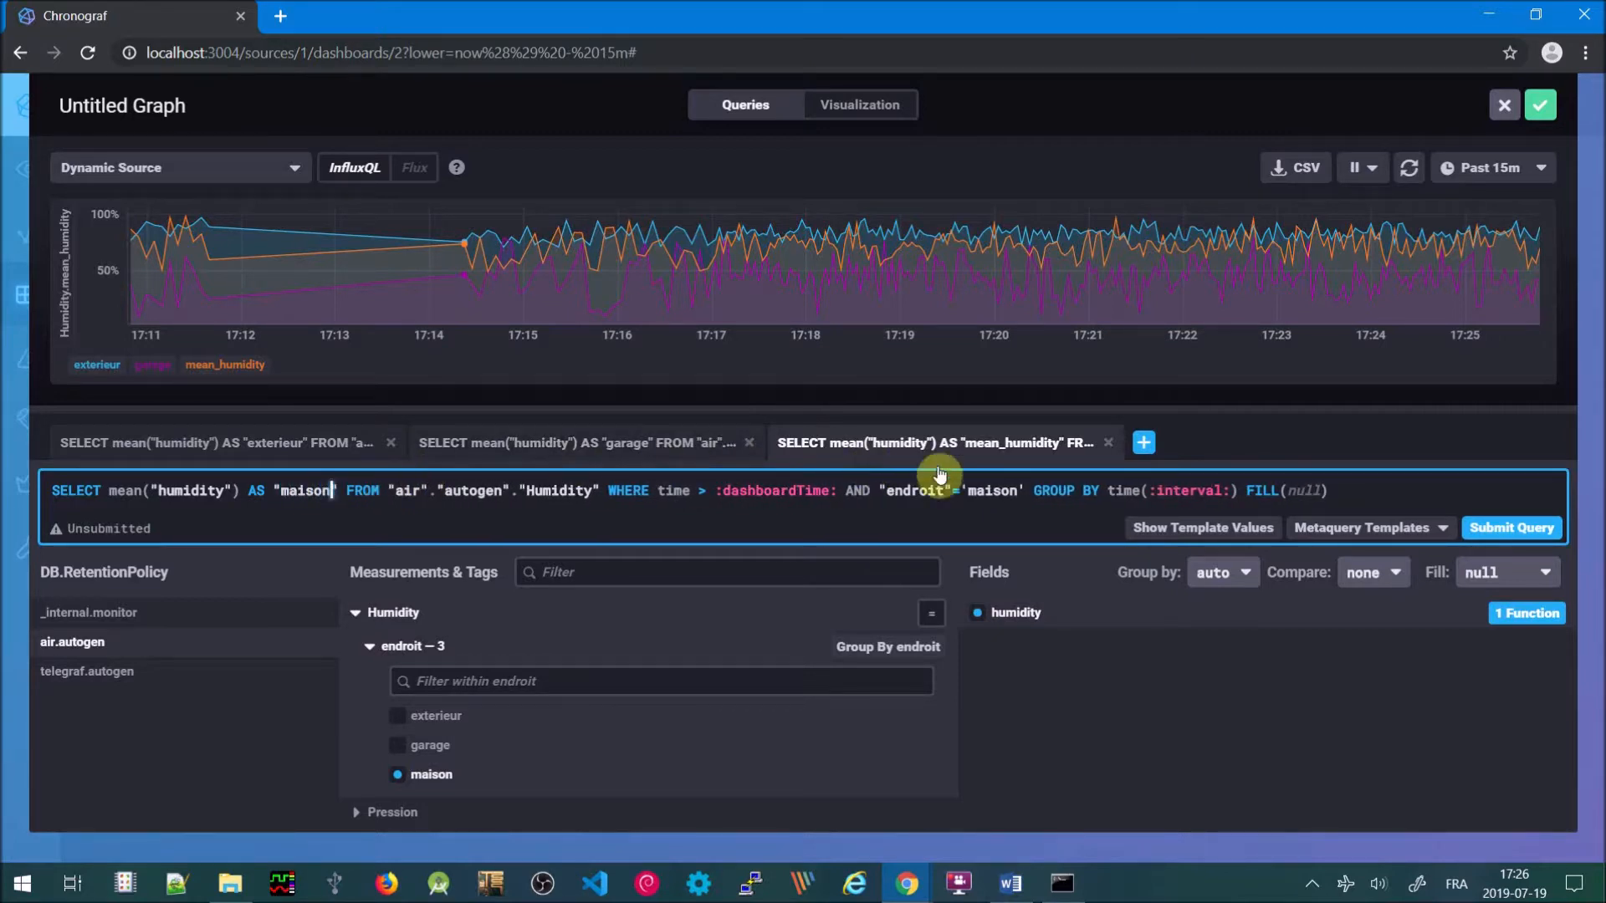
left_click(1516, 541)
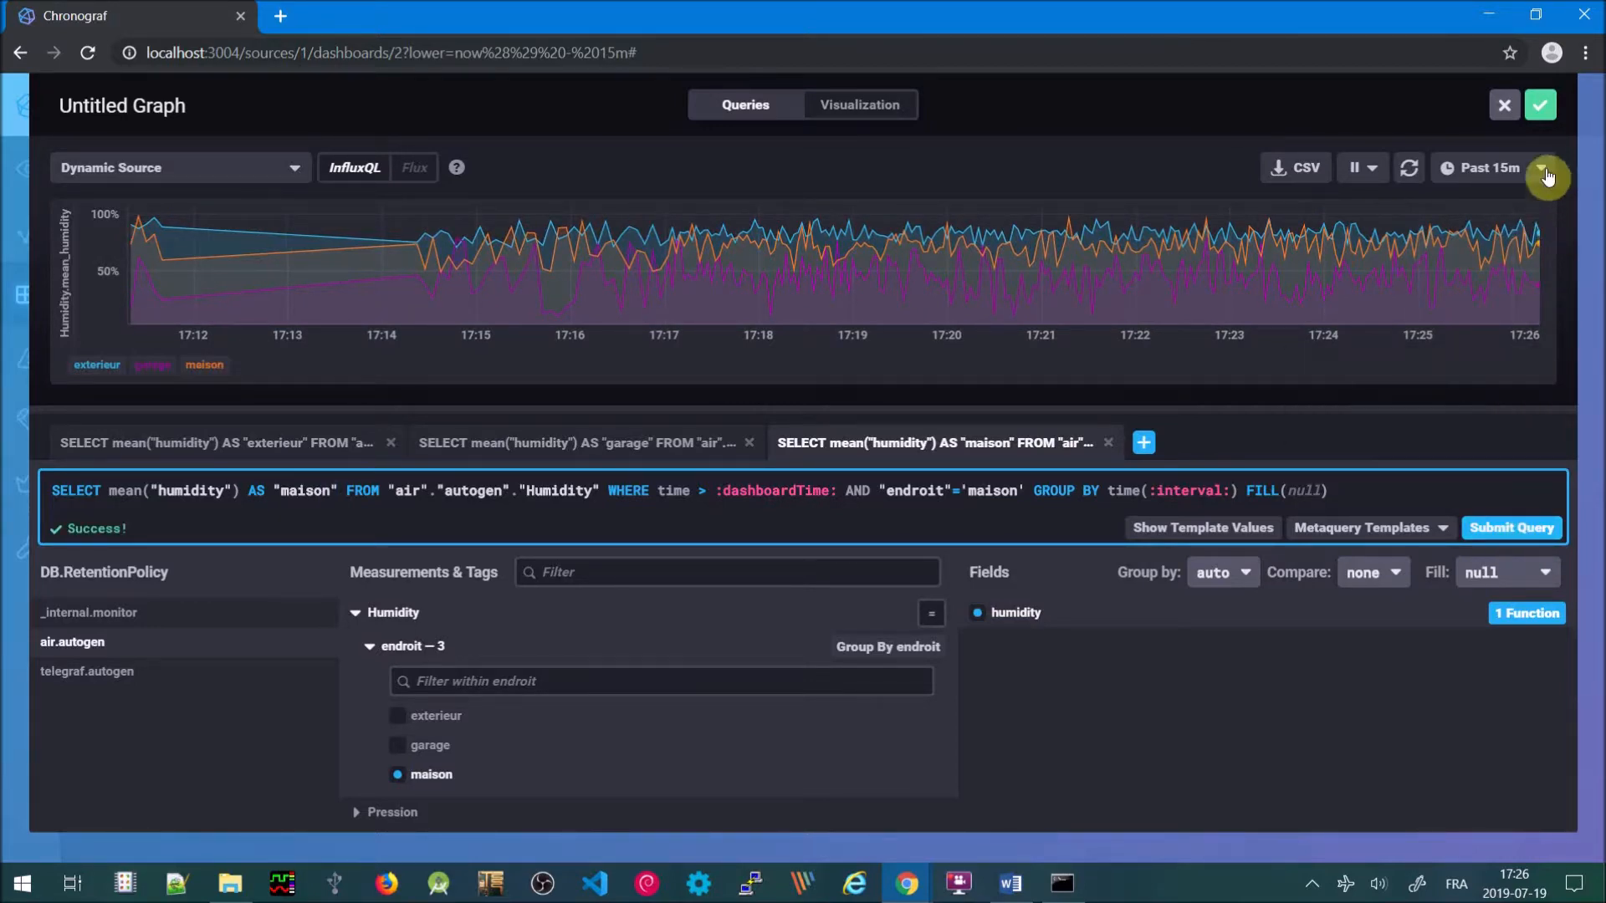
left_click(1546, 104)
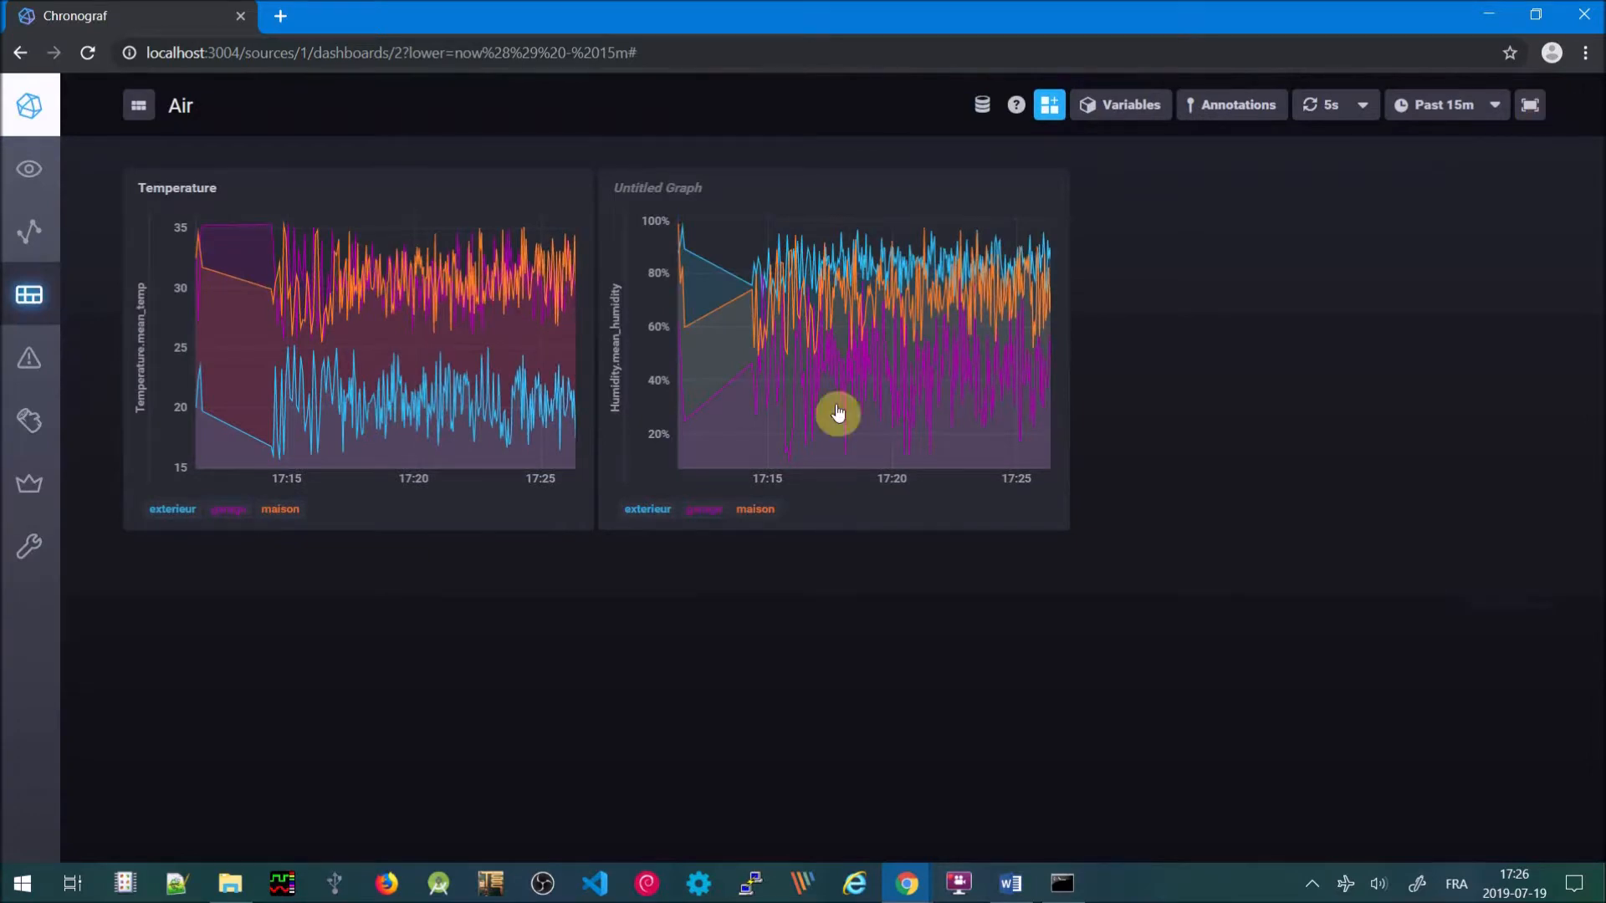
Set the Air dashboard's time range to Past 5m
mouse_move(943, 375)
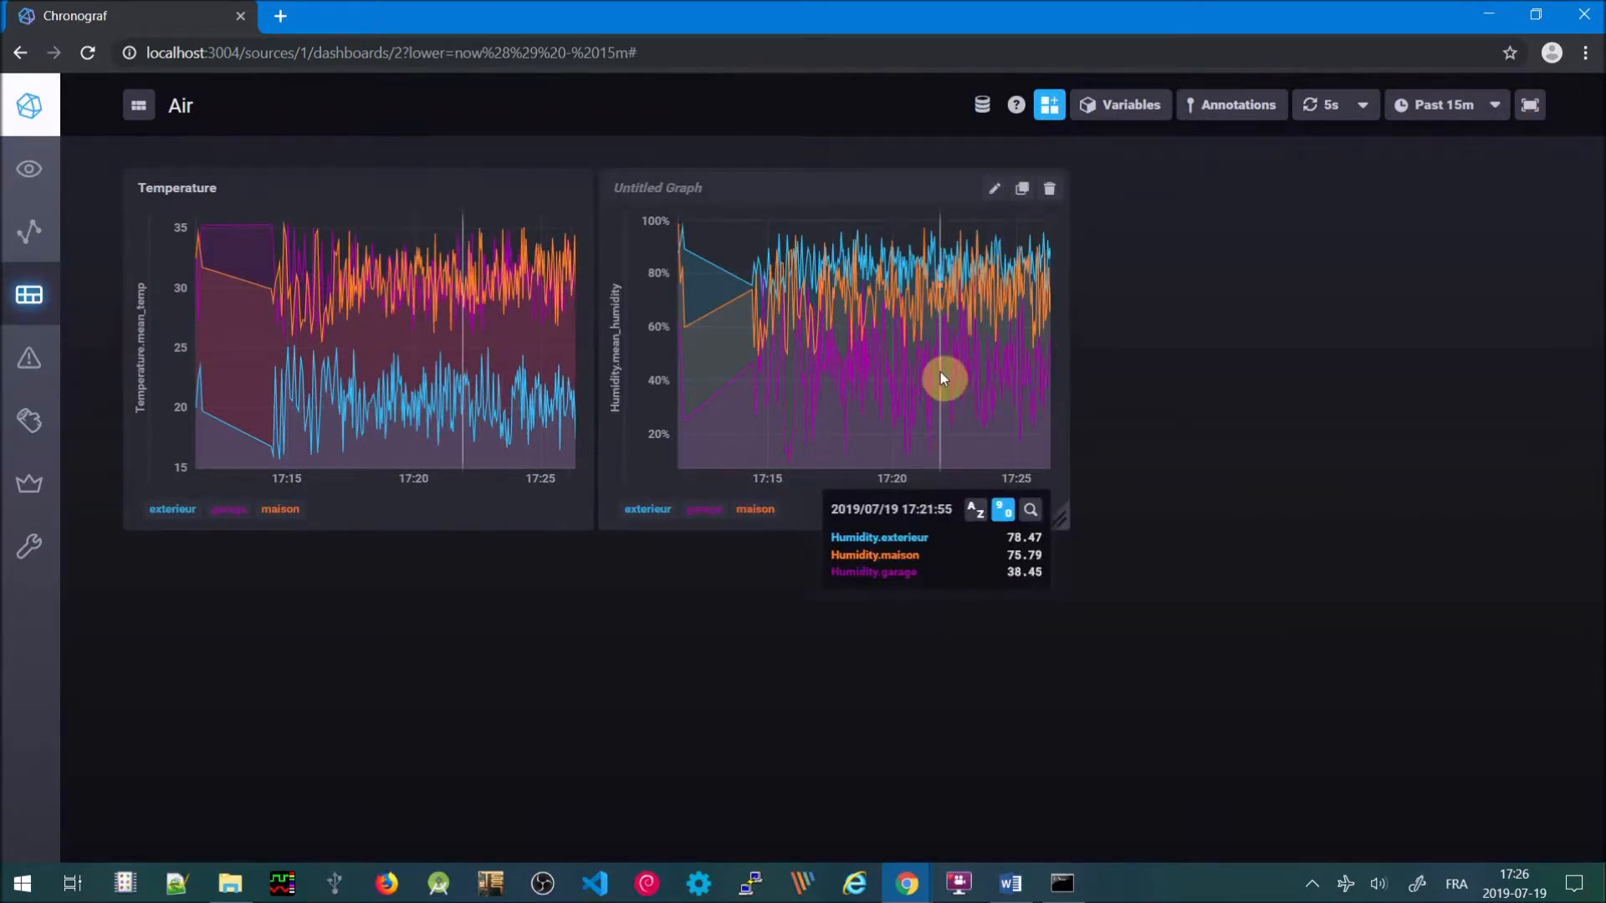
left_click(1494, 111)
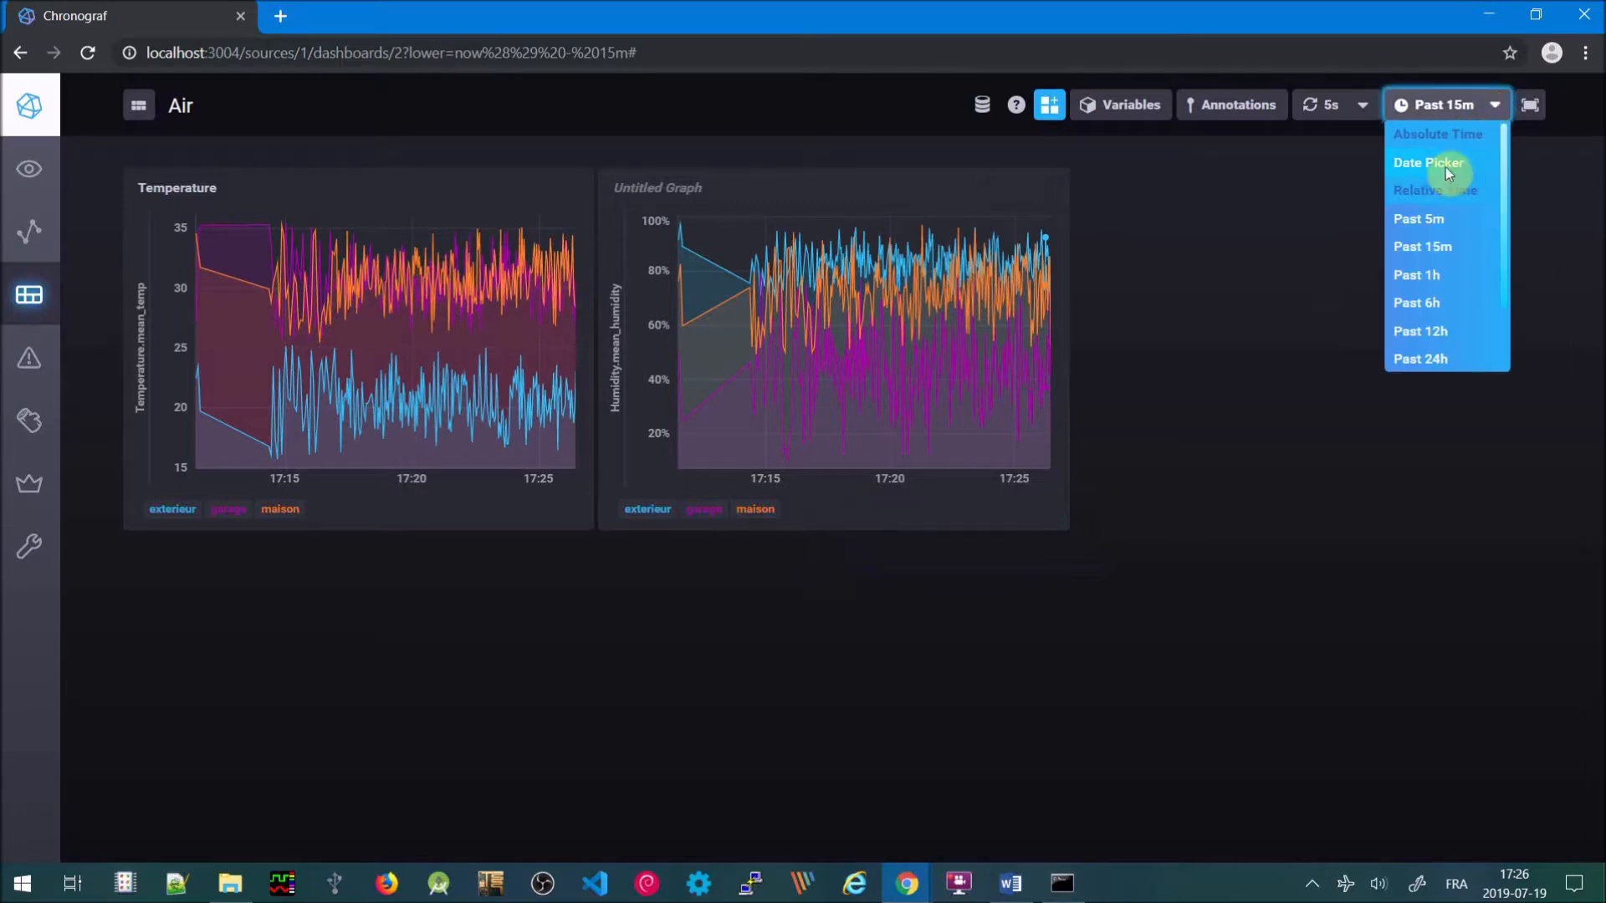
left_click(1418, 219)
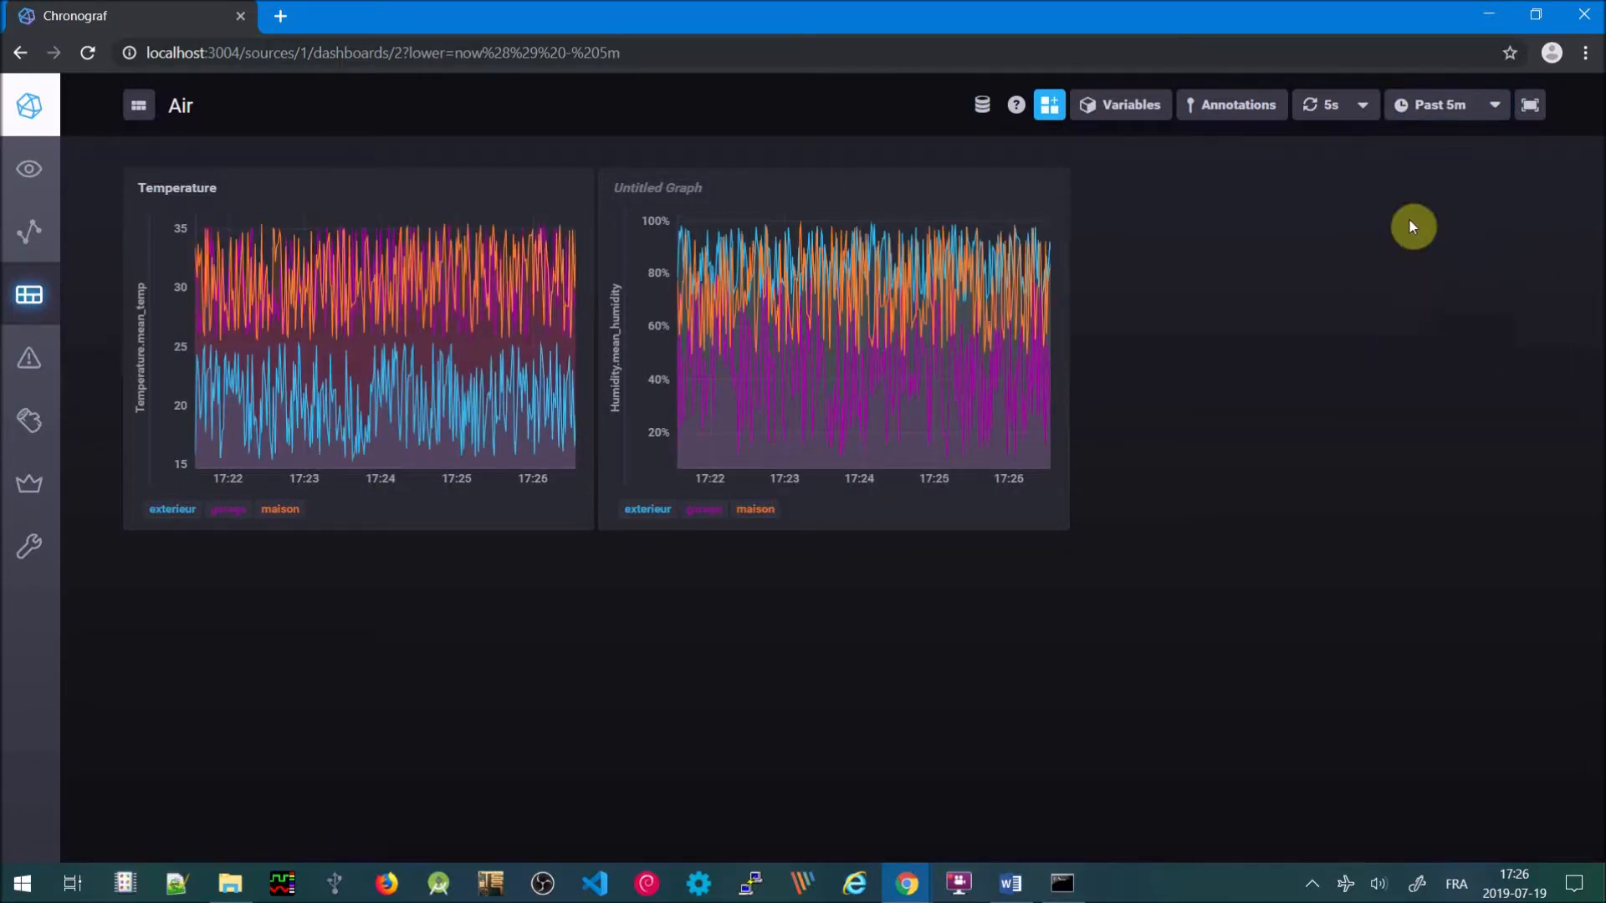
Set the Temperature graph's Y-value suffix to °C and save the graph
mouse_move(1031, 321)
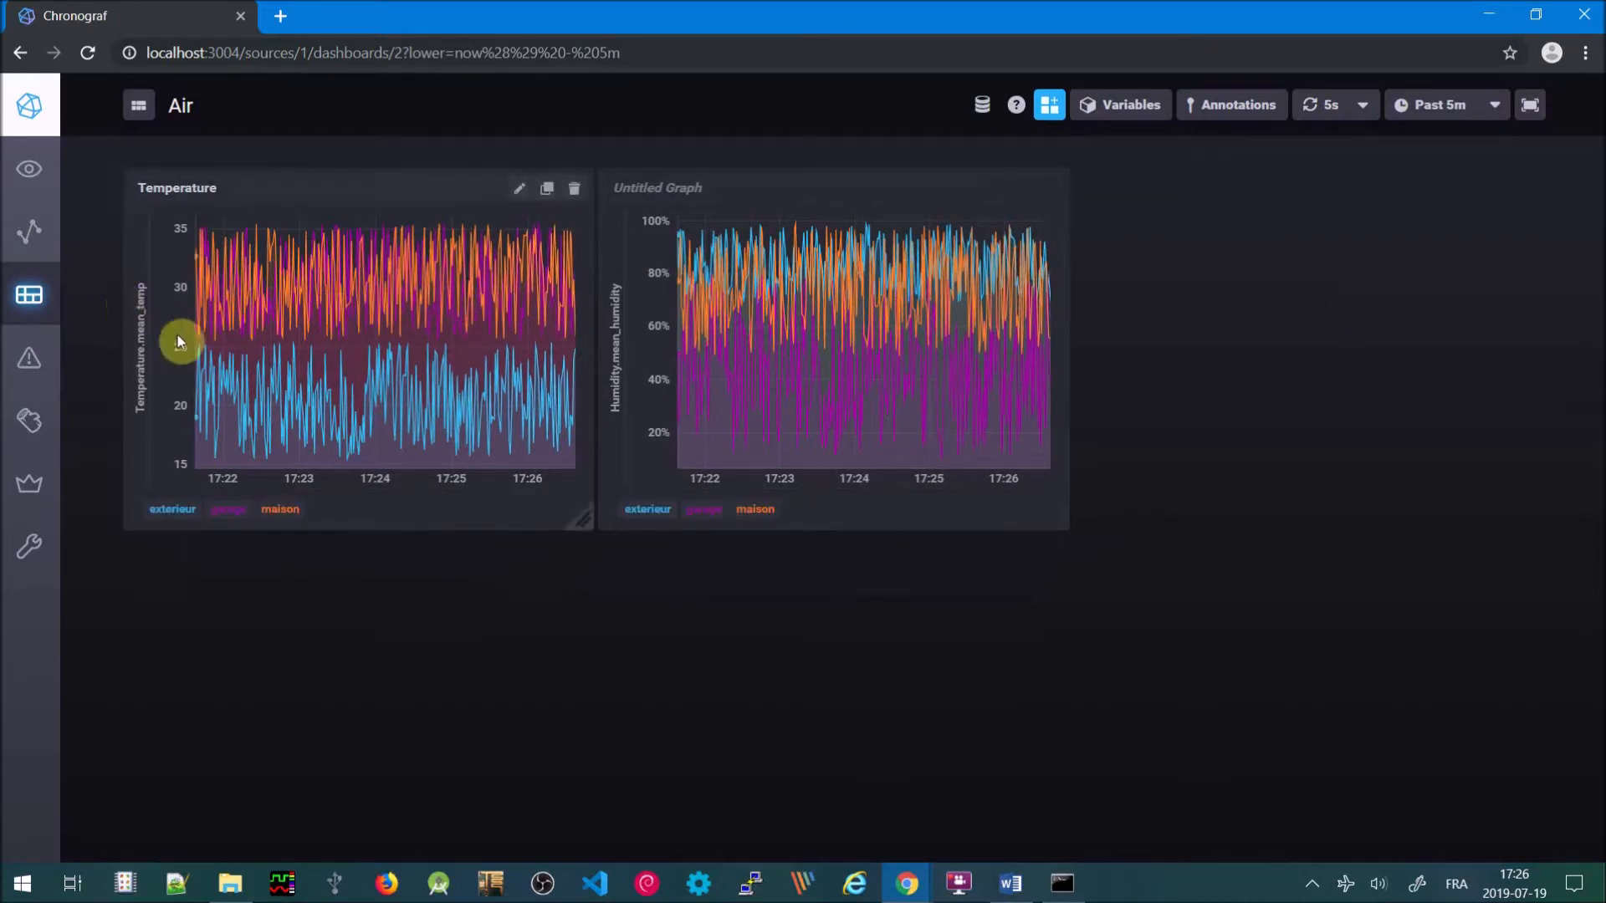
mouse_move(465, 260)
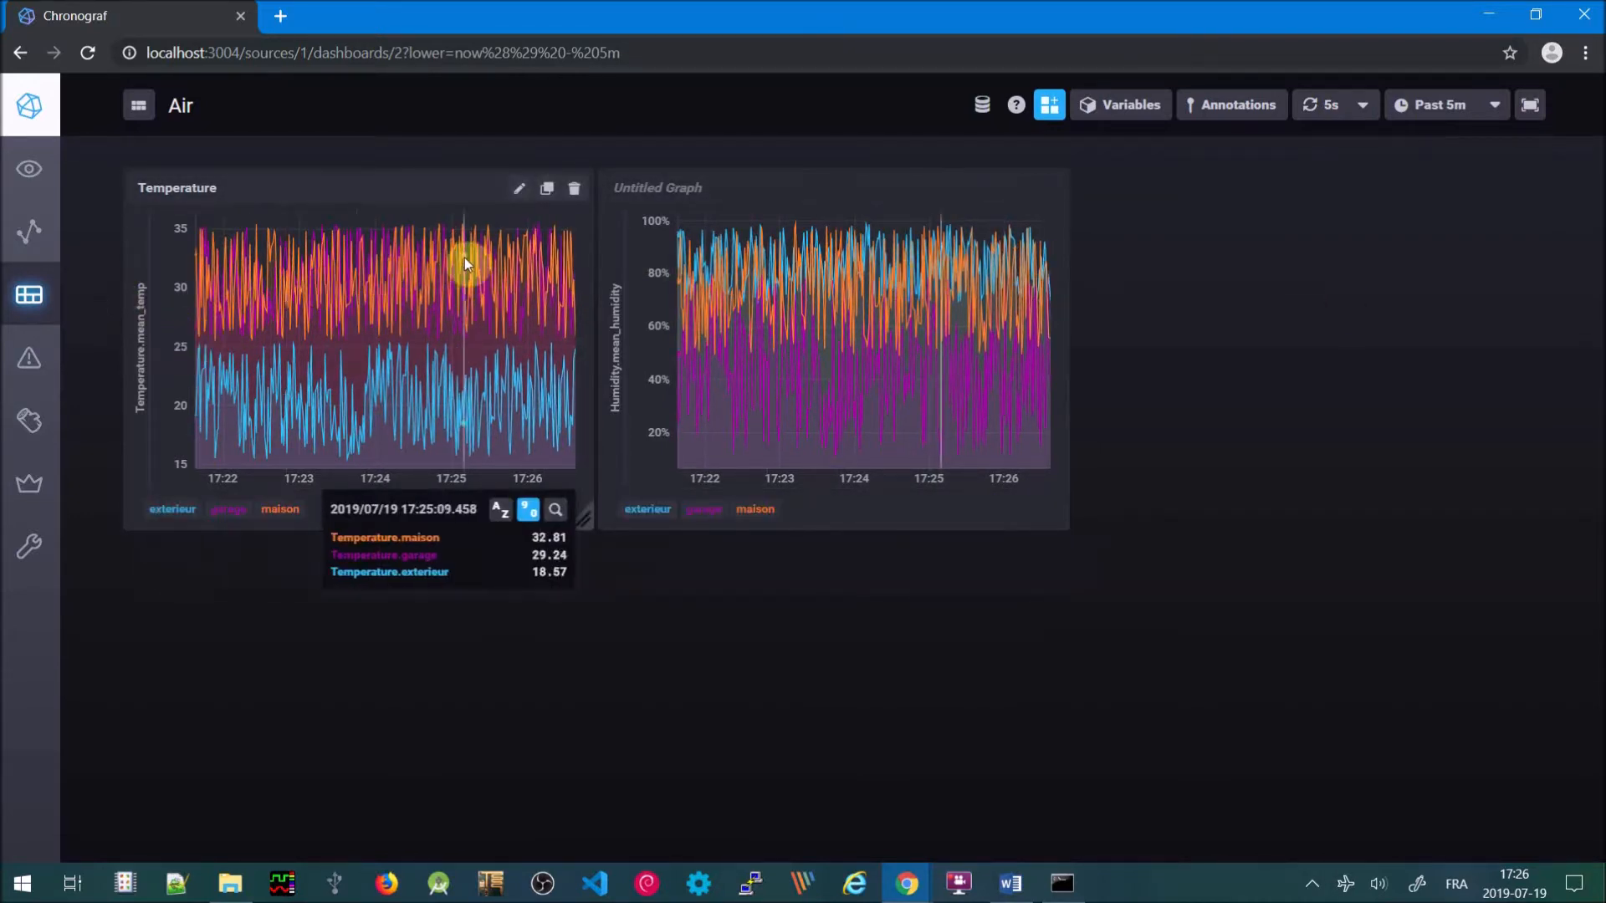
left_click(517, 192)
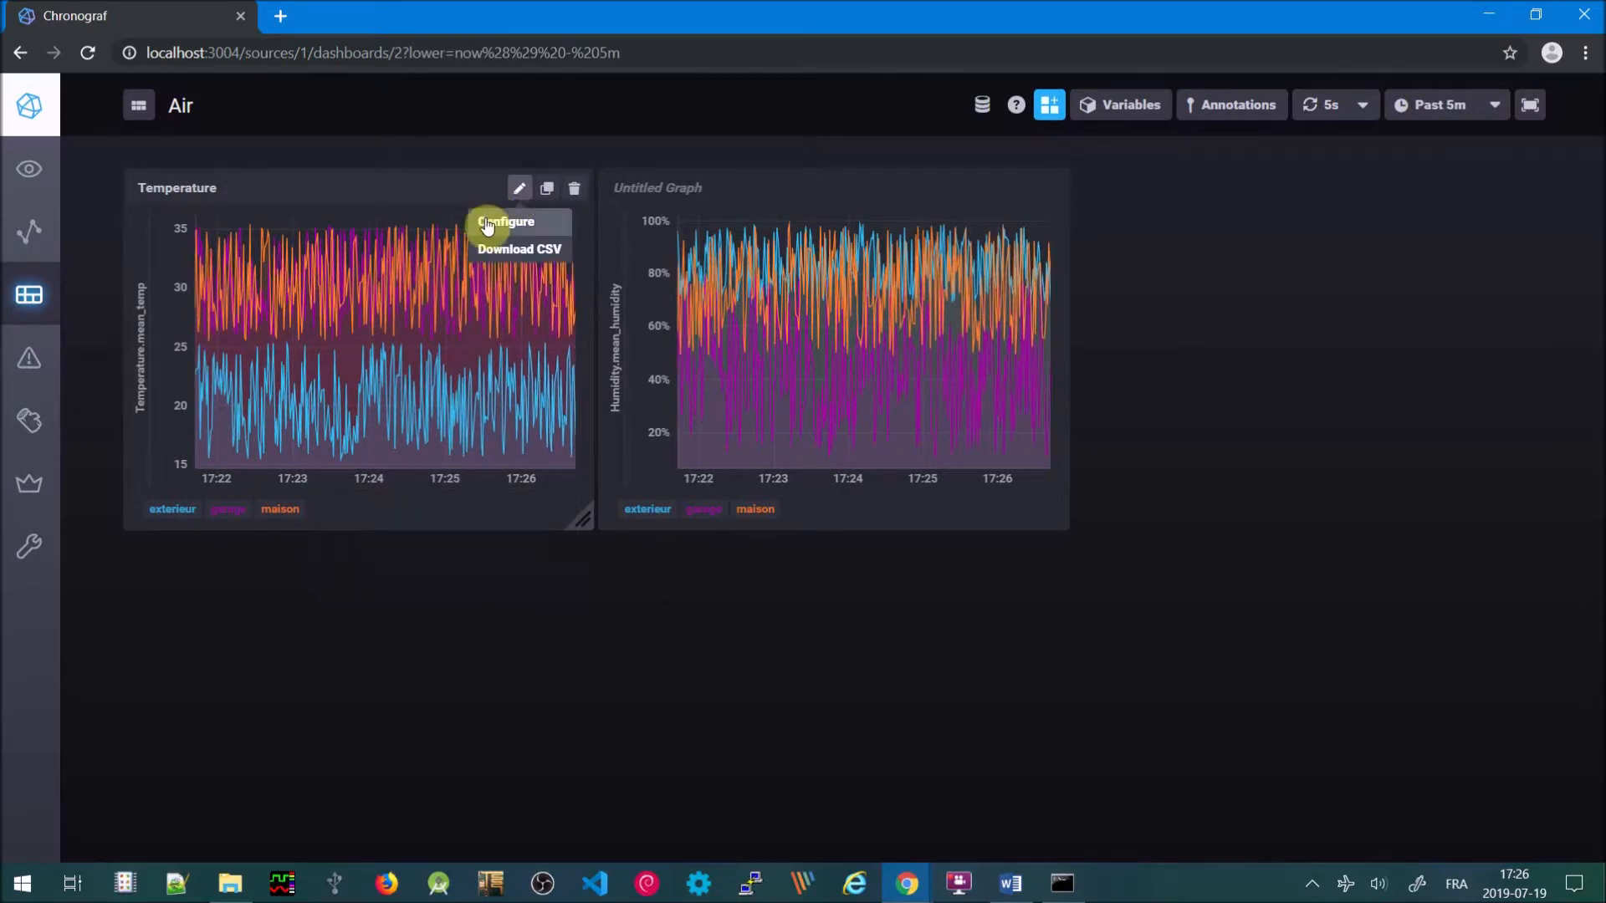
left_click(486, 224)
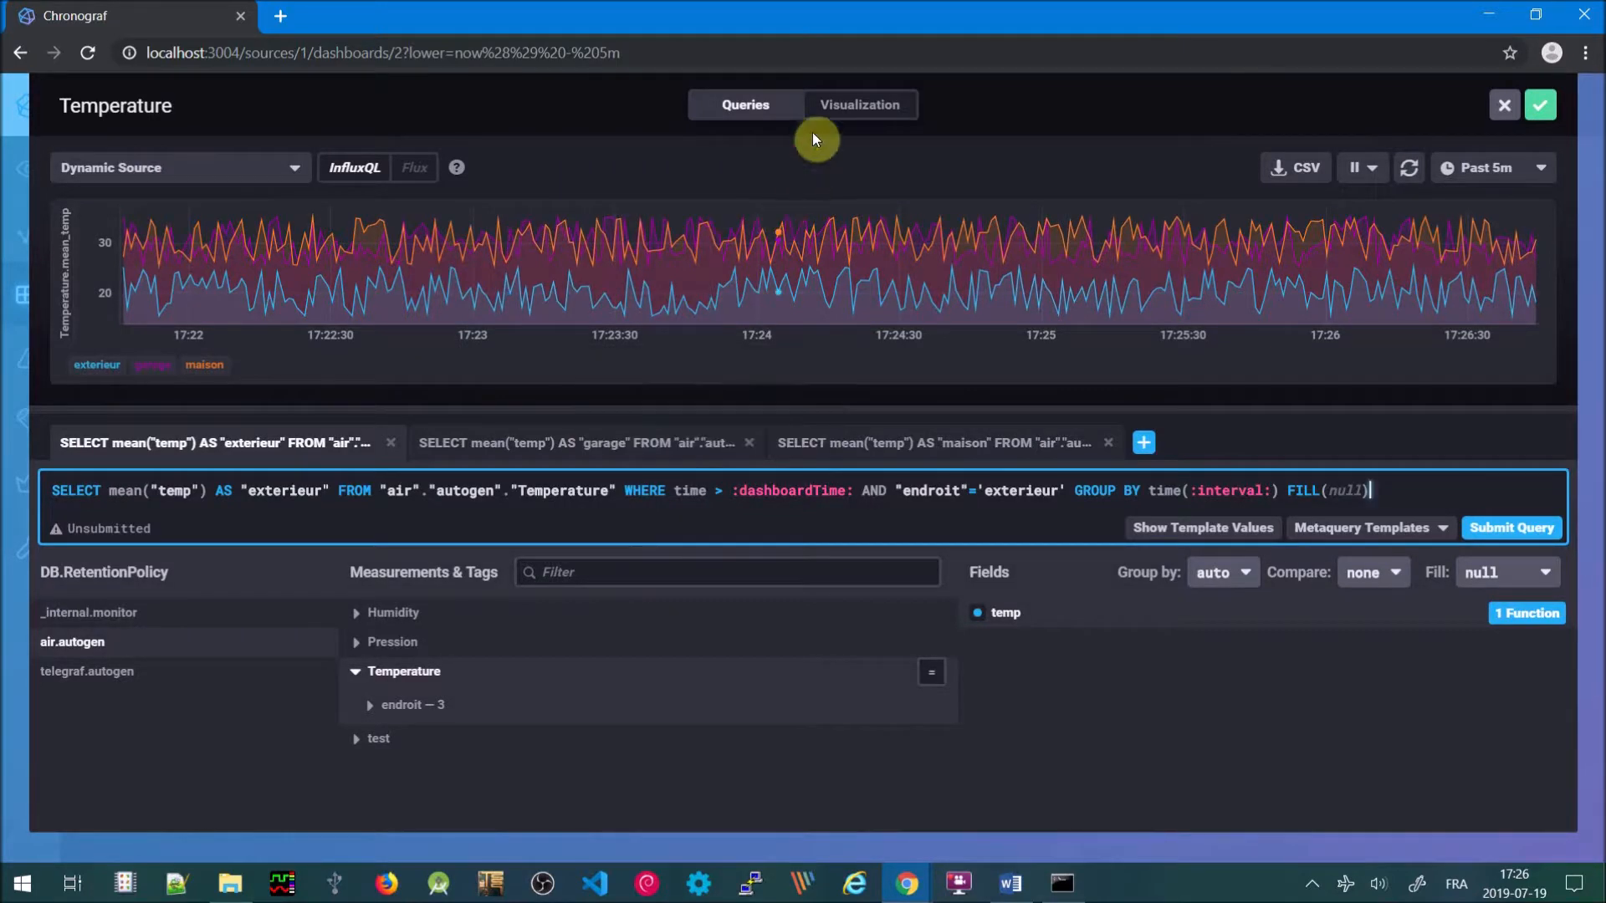
left_click(837, 102)
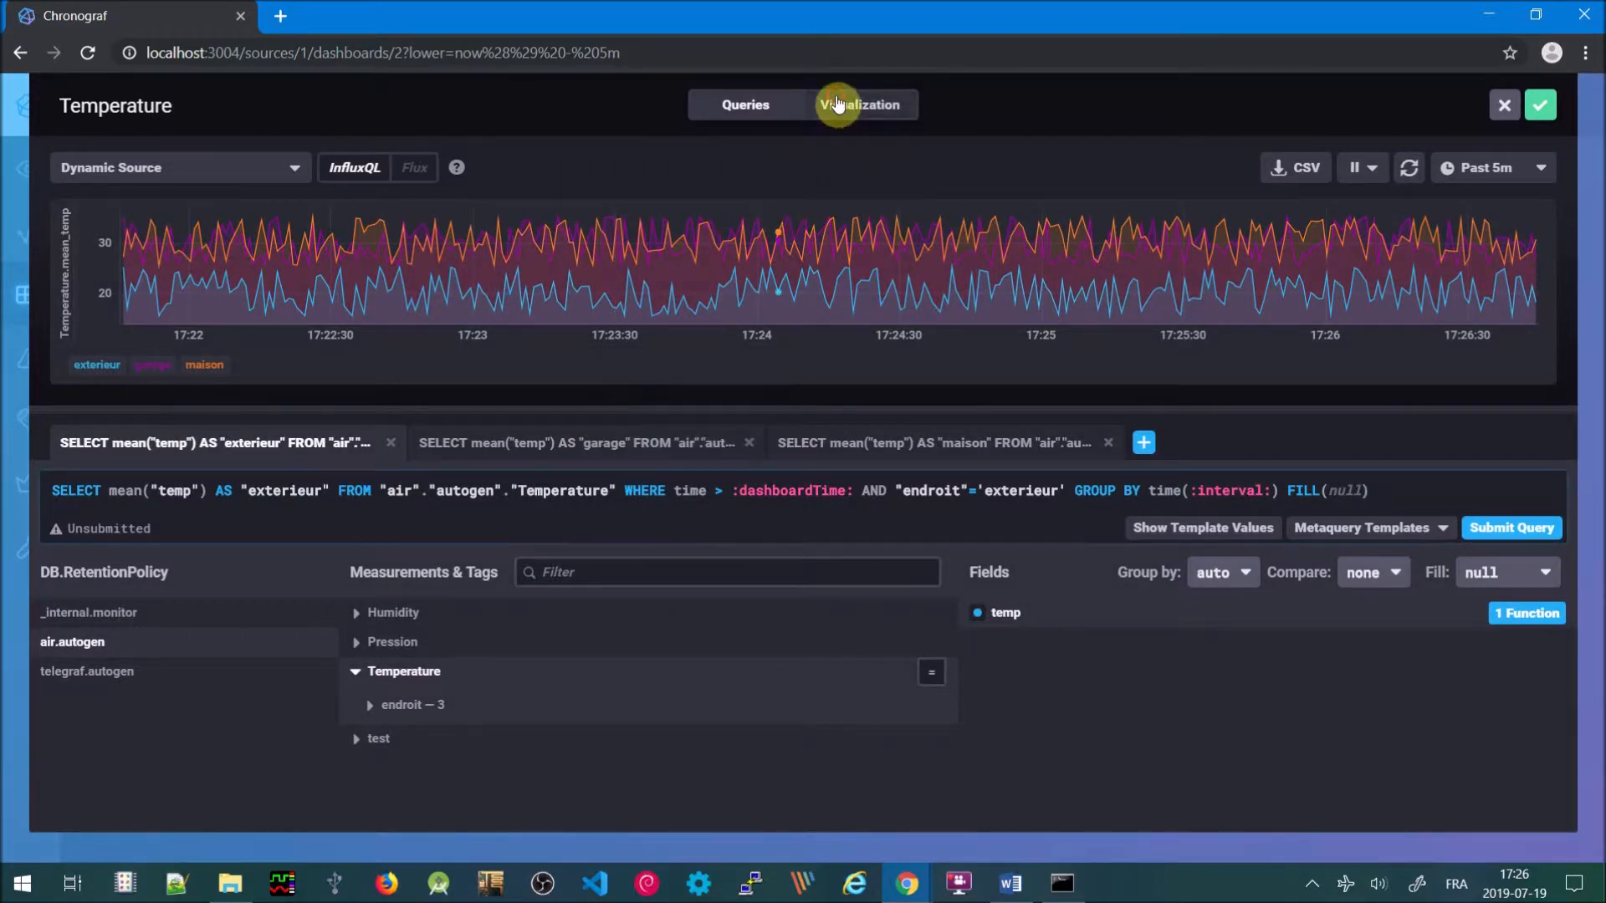
left_click(887, 736)
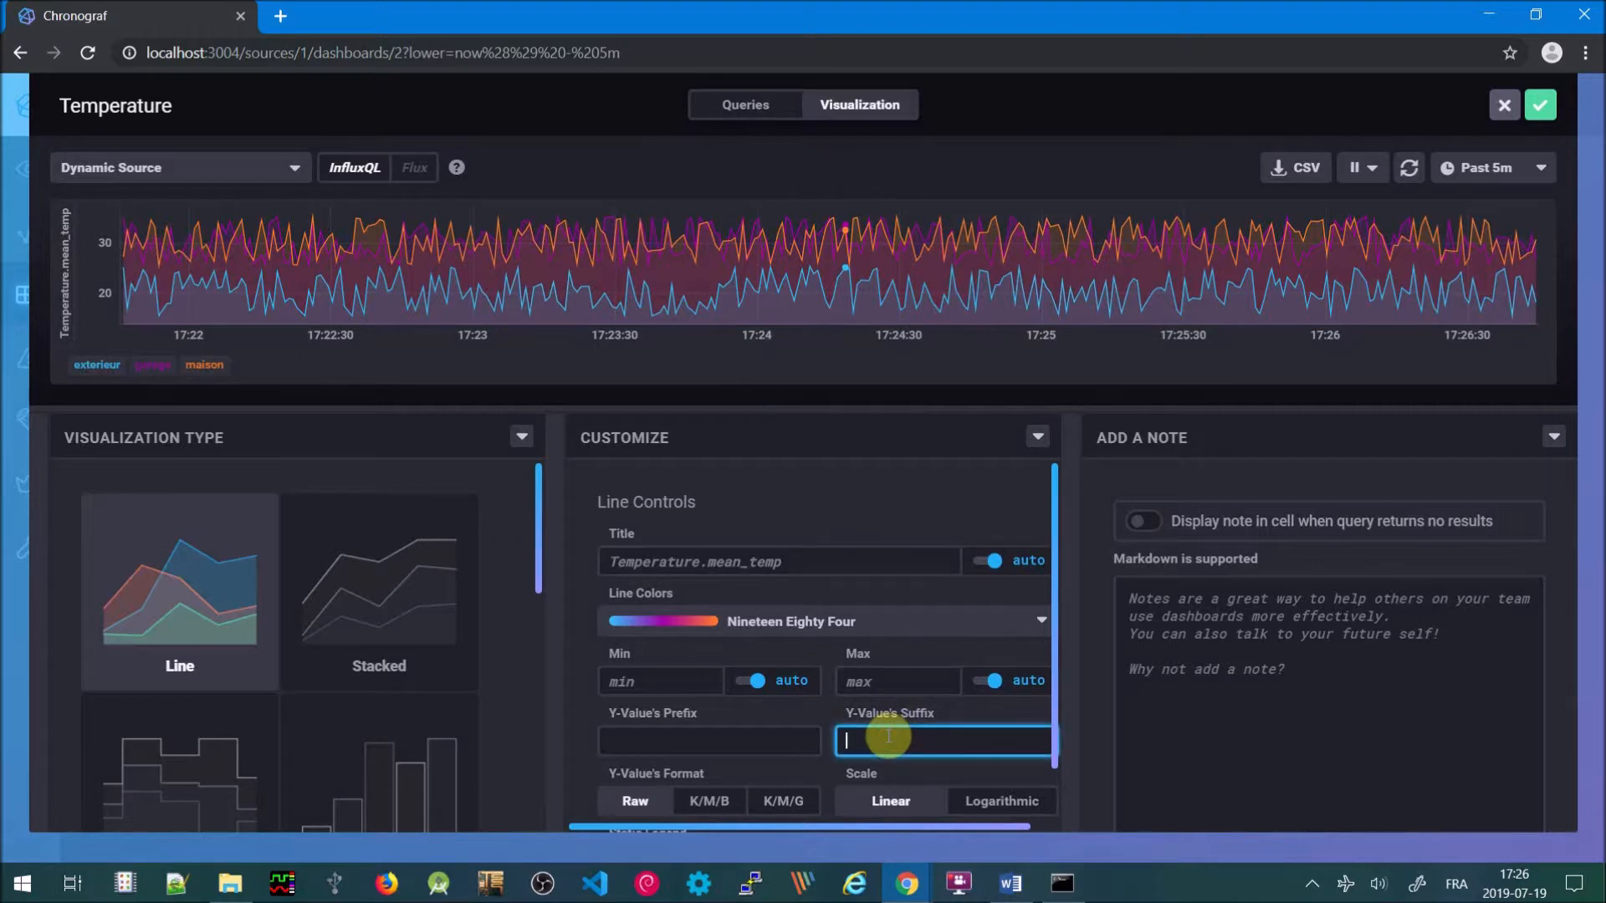
type("°")
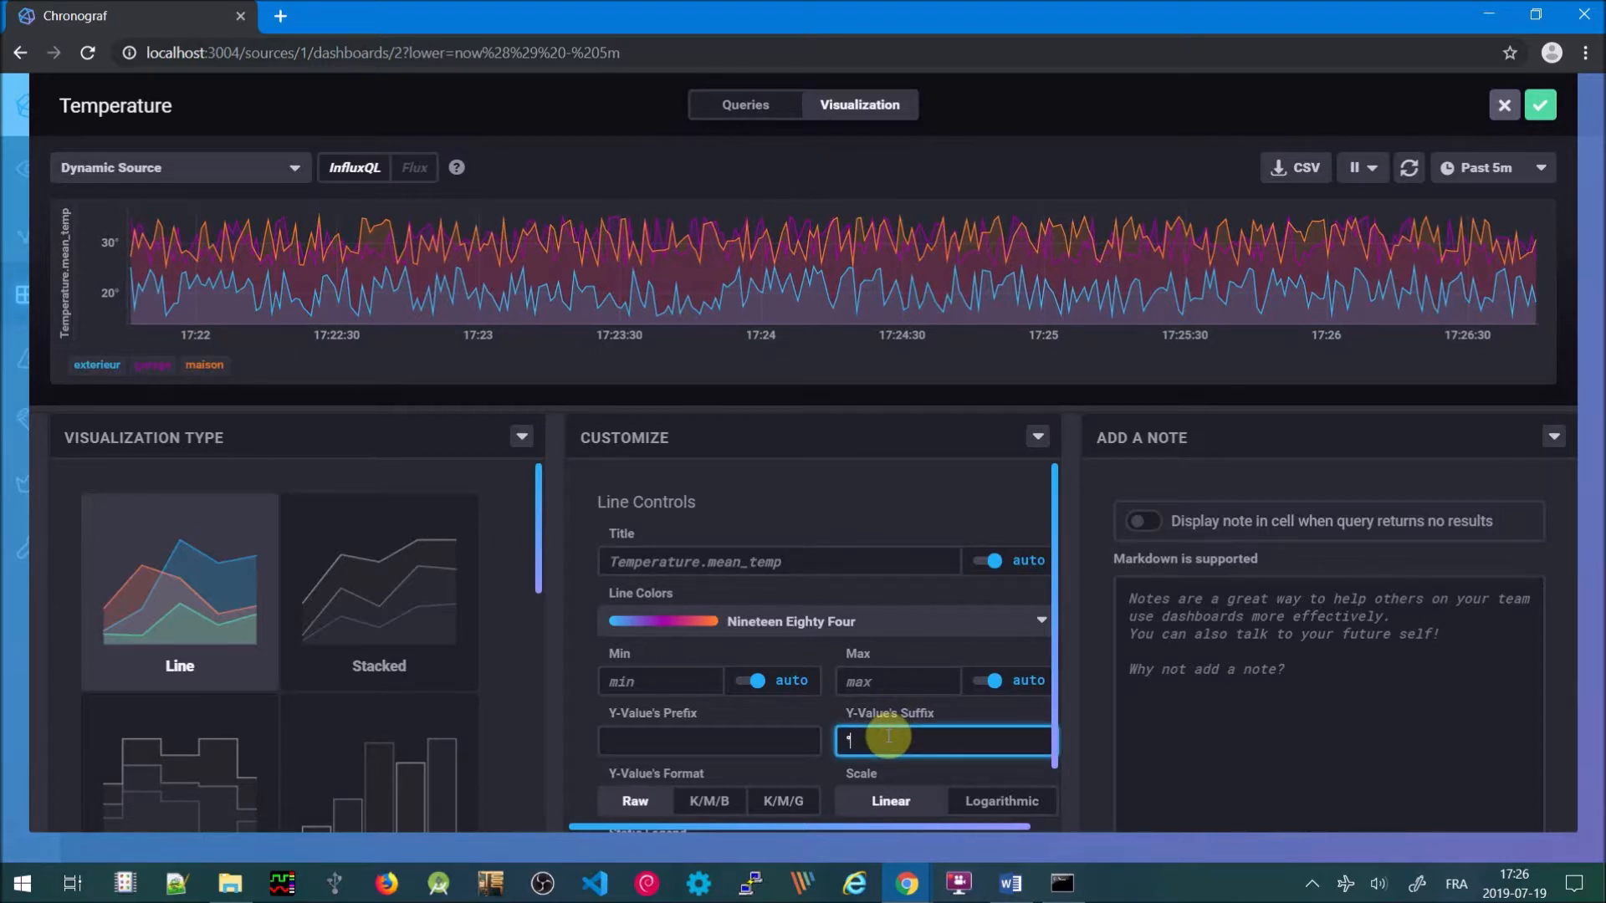
type("C")
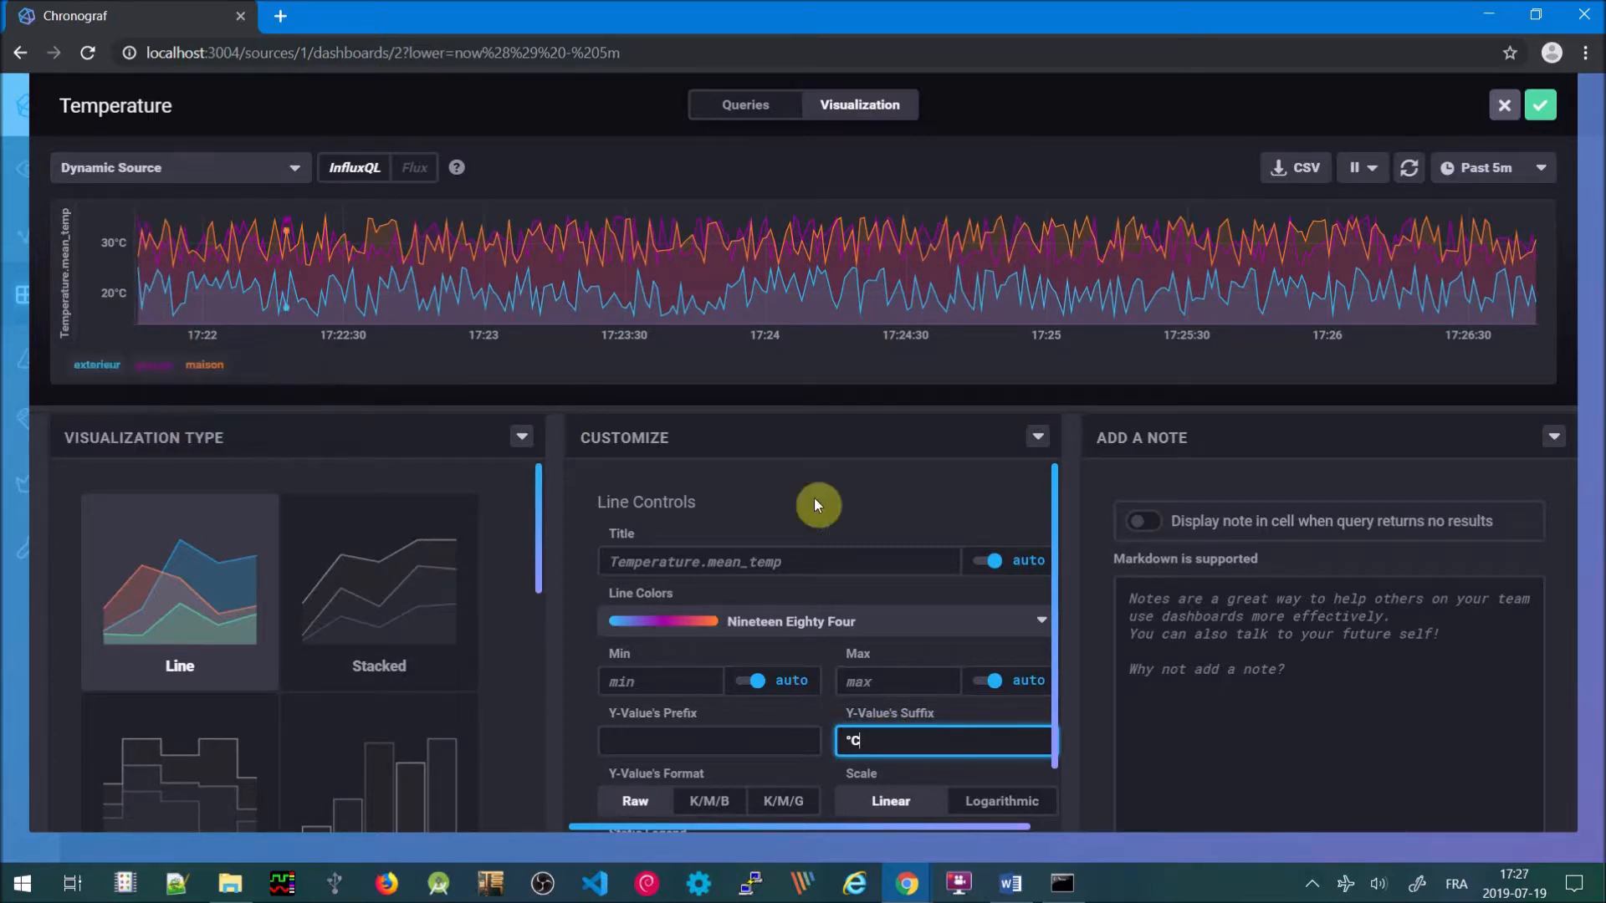
left_click(1543, 105)
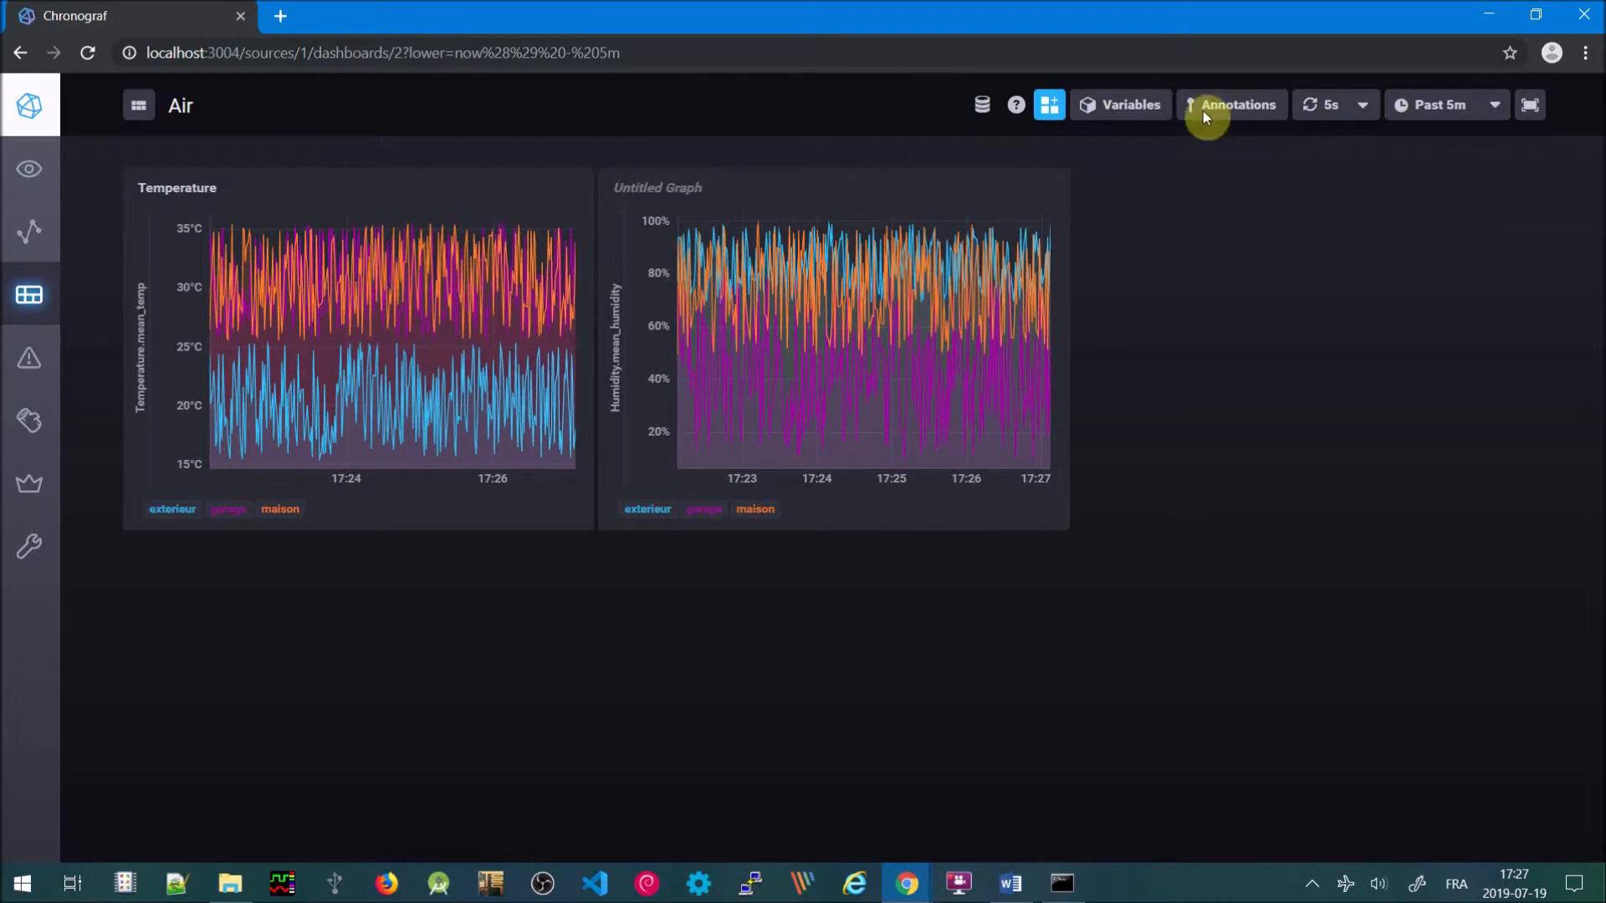
Add a new graph to the Air dashboard and name it Pression
left_click(1051, 105)
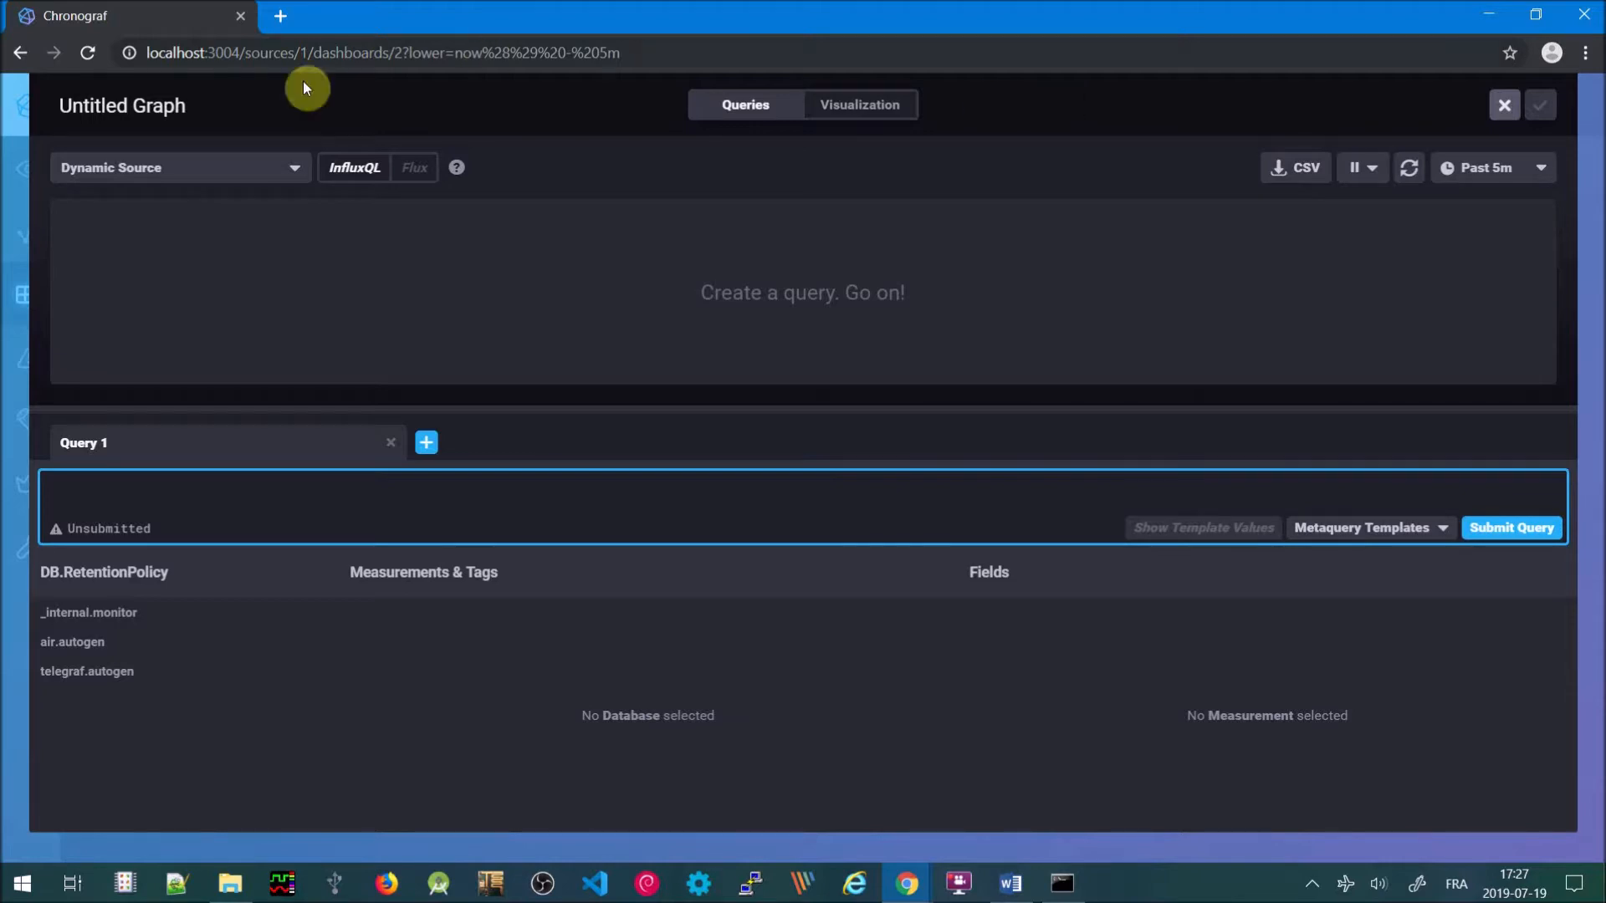
left_click(184, 114)
type("Pression")
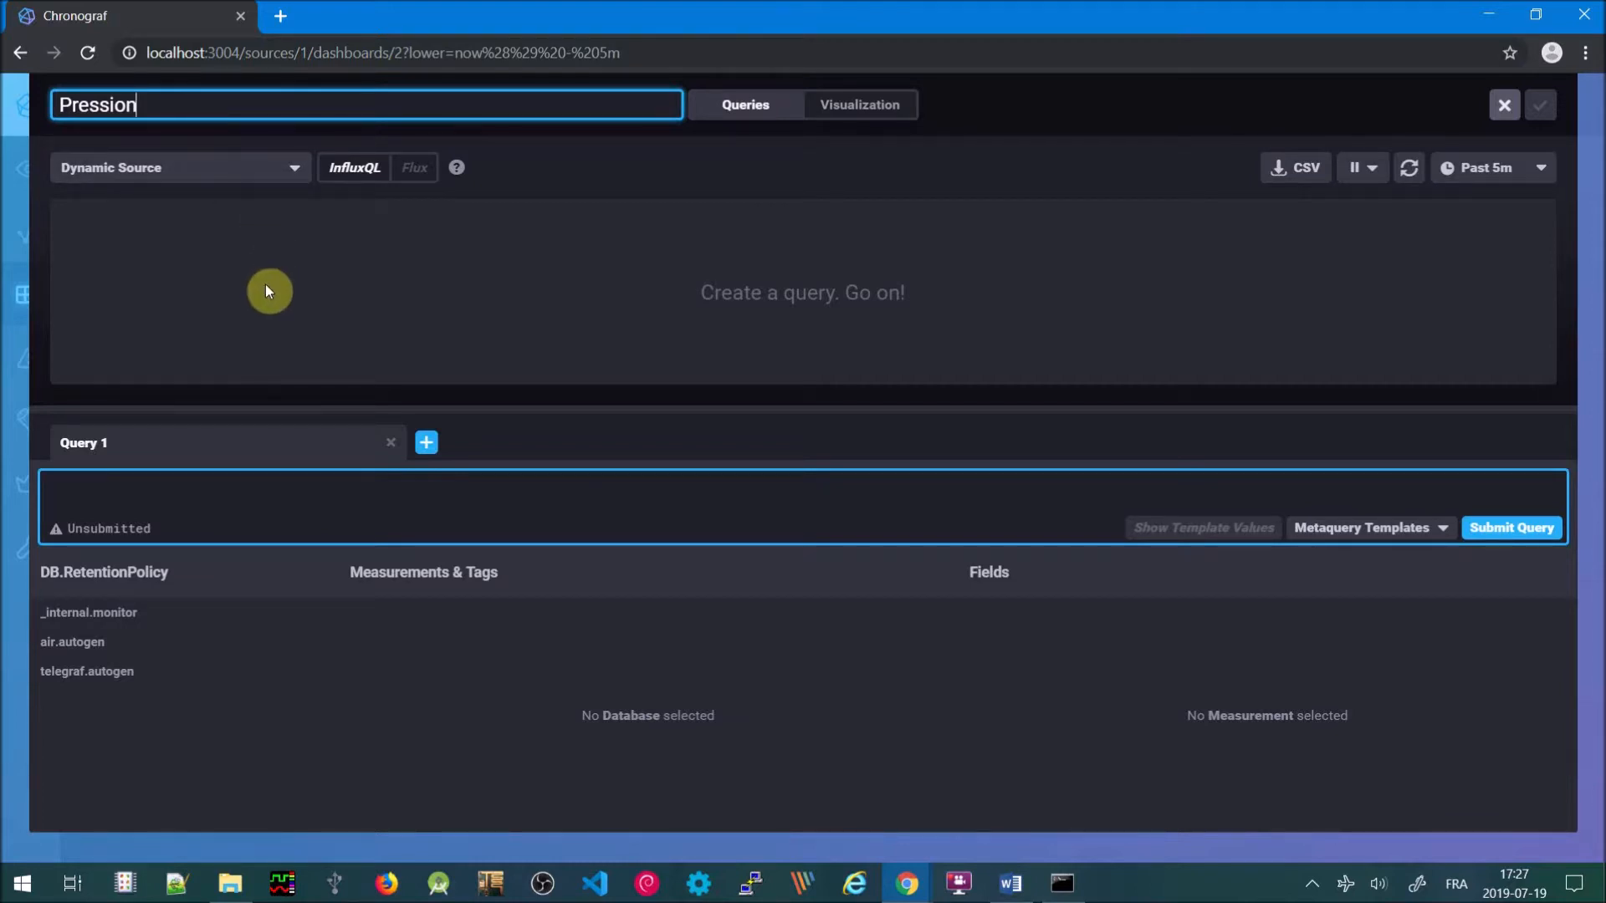
Build a query on the pression field of Pression in air.autogen, filtered by the endroit tag exterieur
left_click(46, 646)
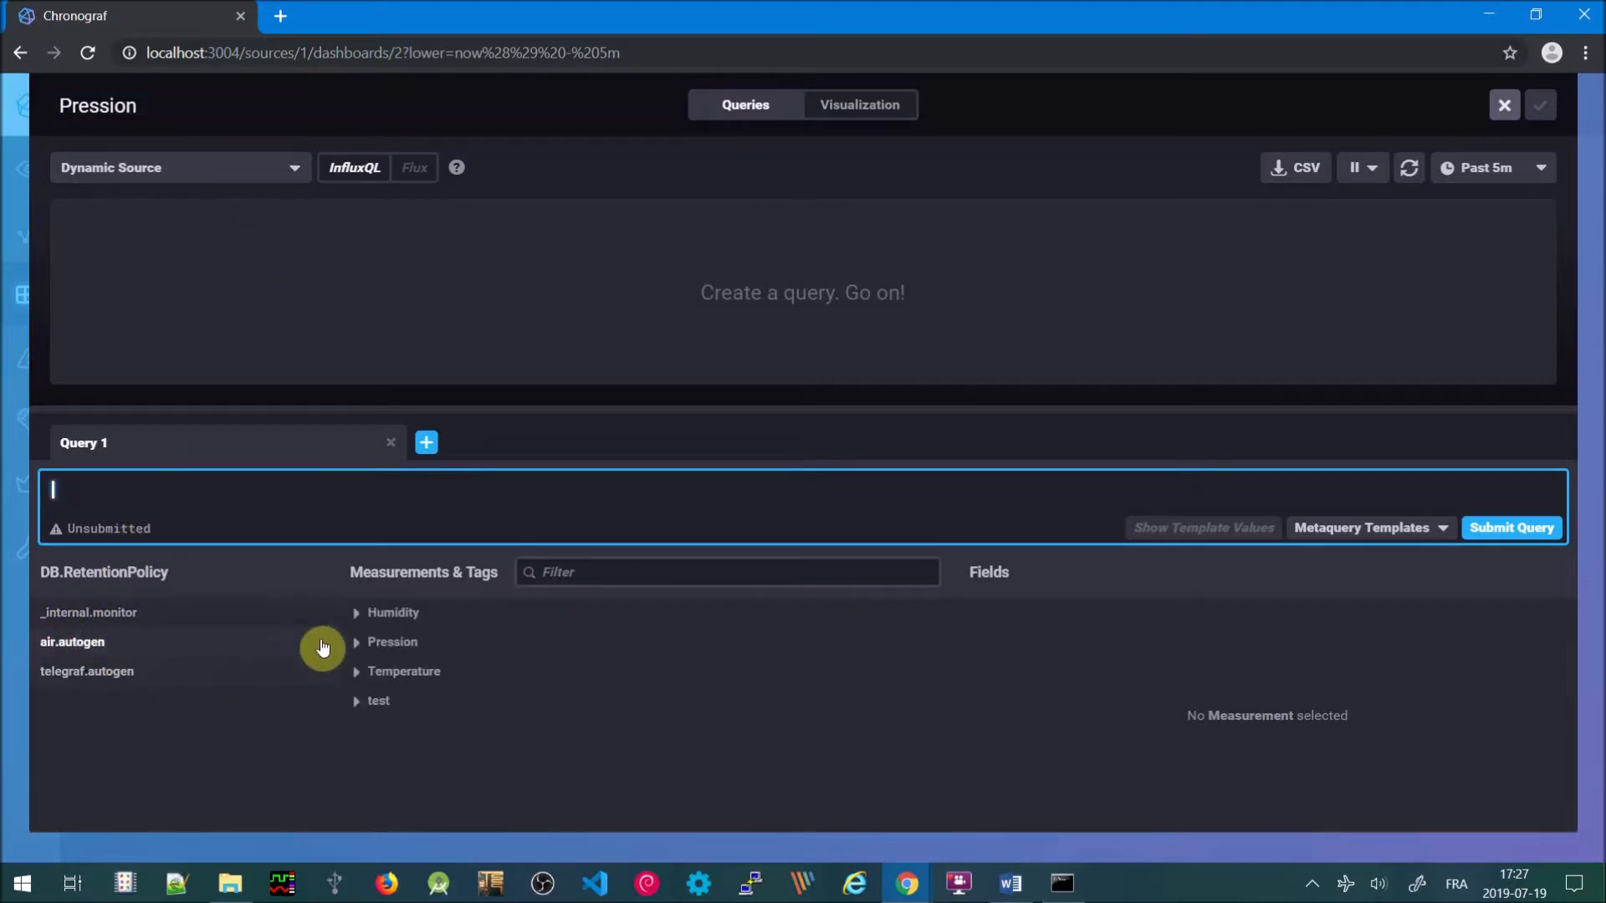
left_click(357, 644)
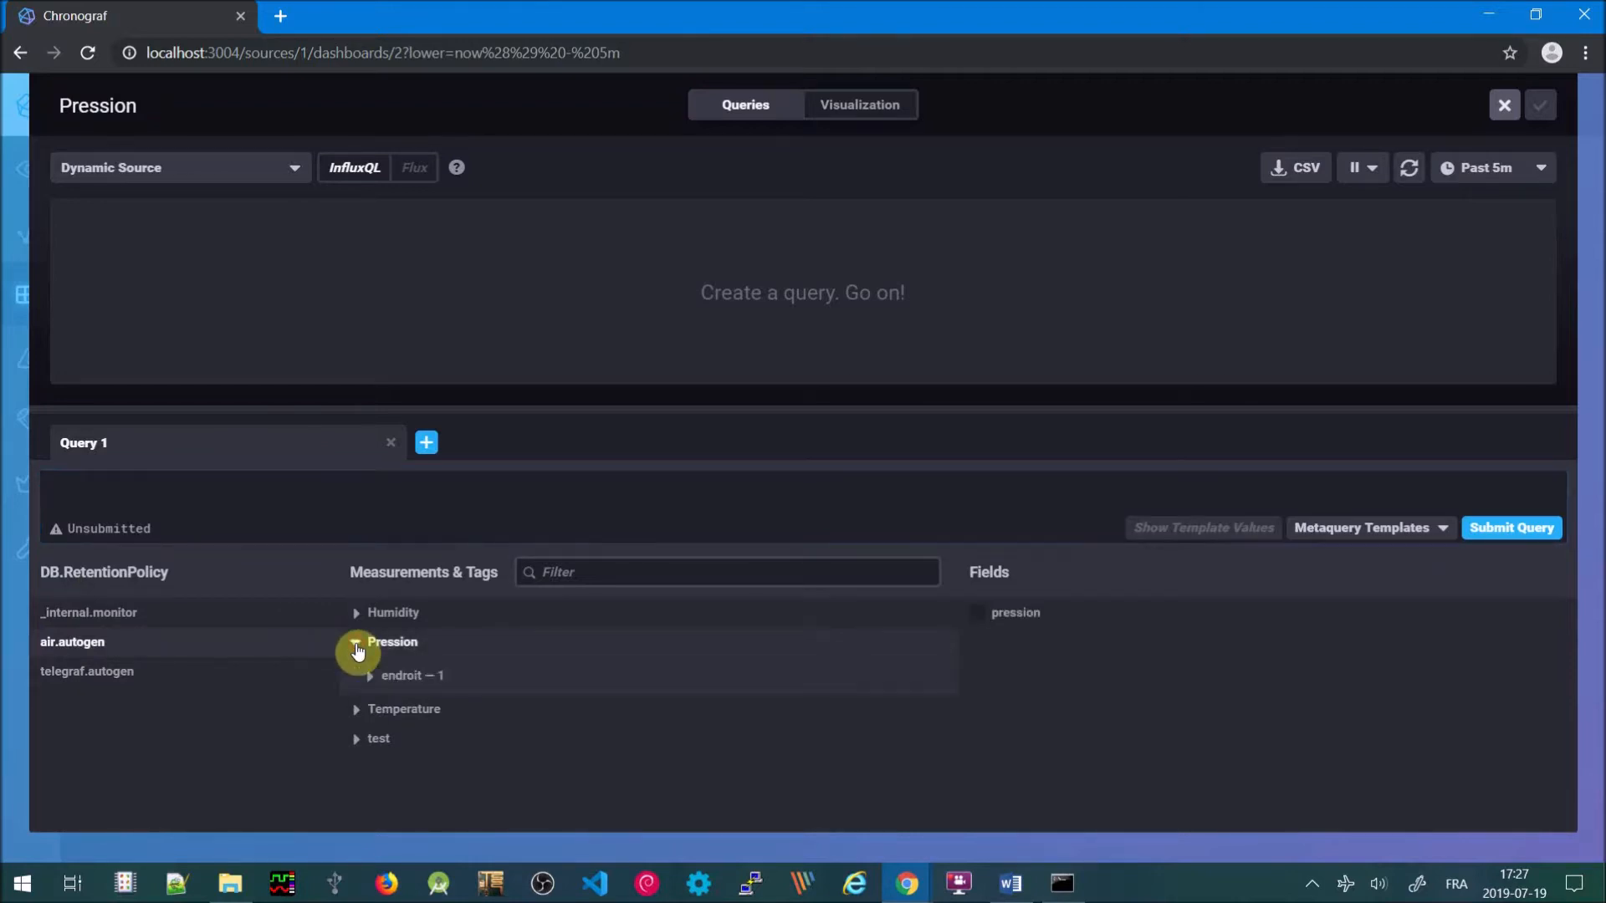
left_click(402, 679)
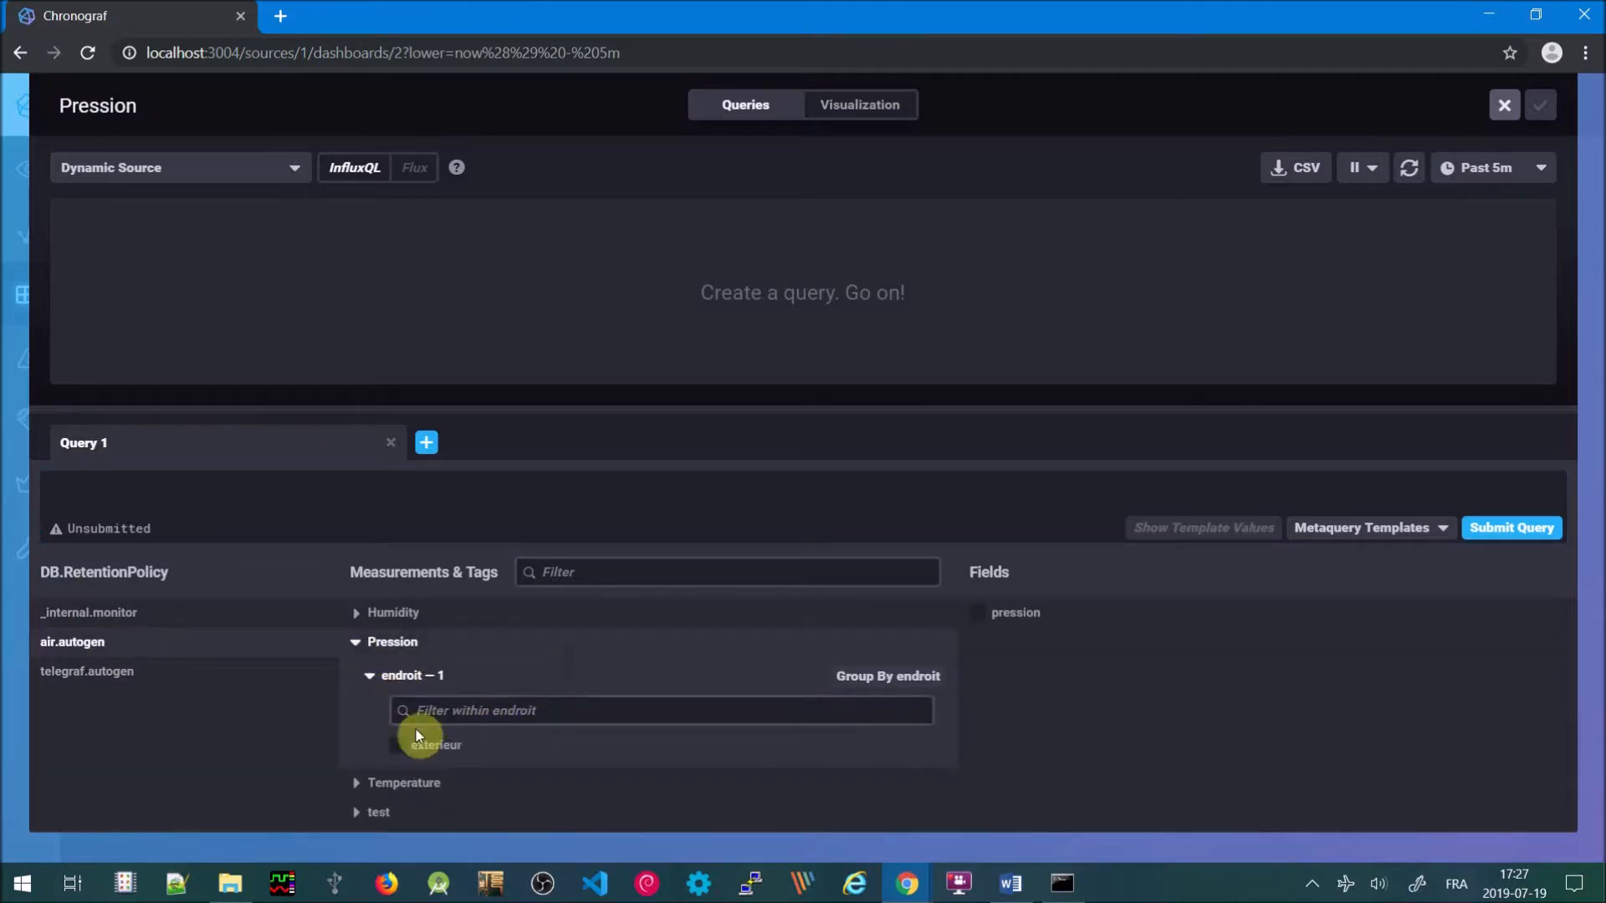
left_click(398, 745)
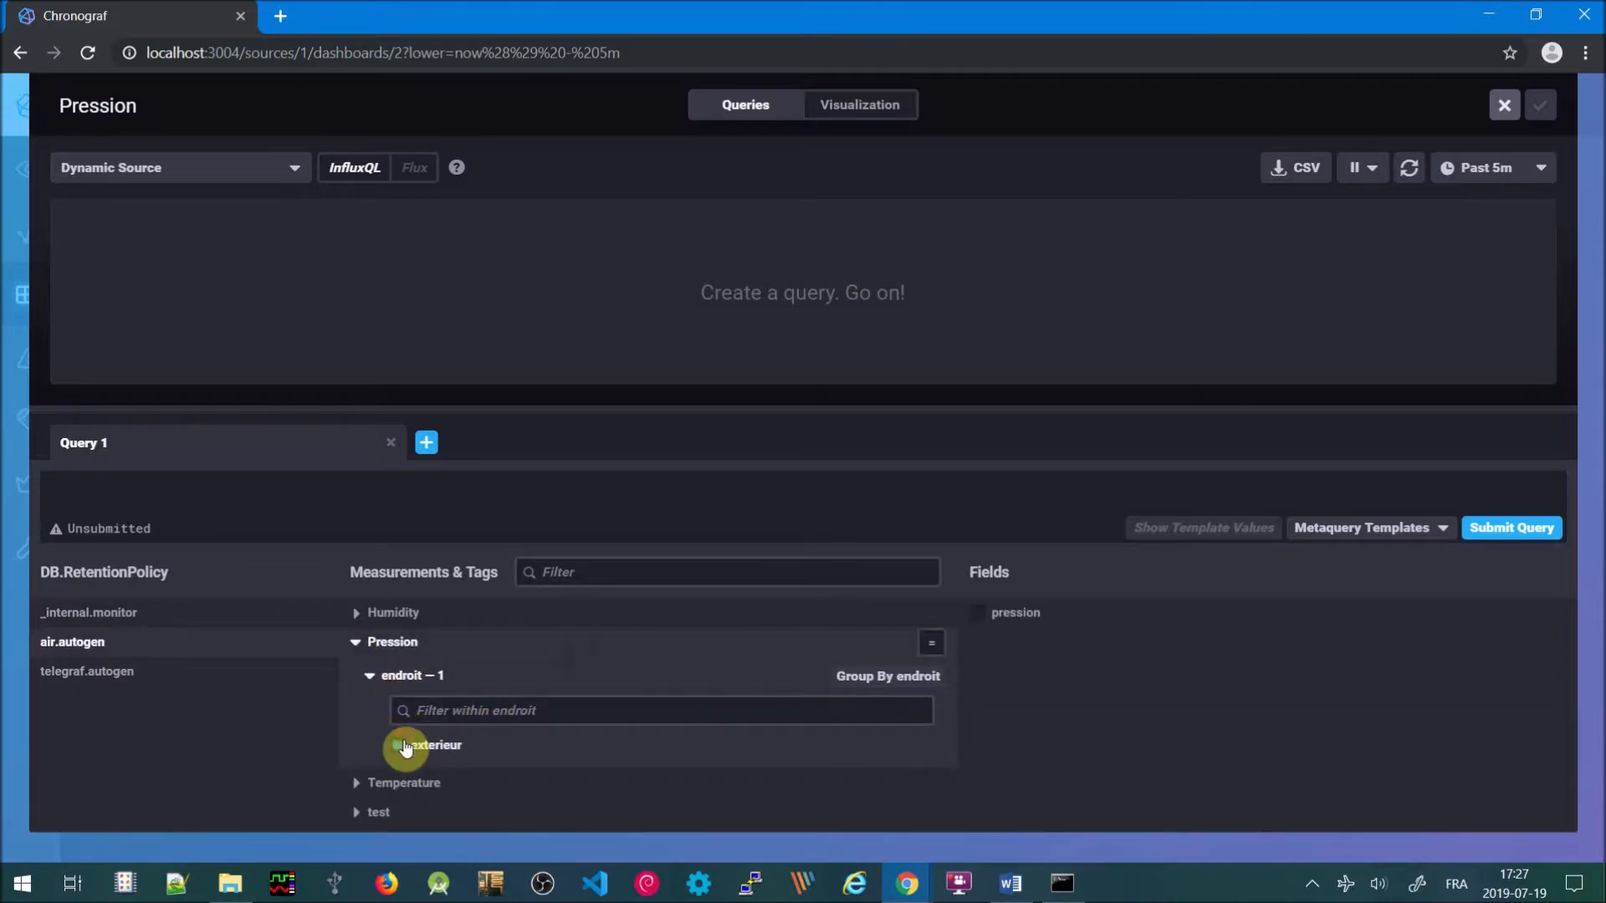
left_click(978, 619)
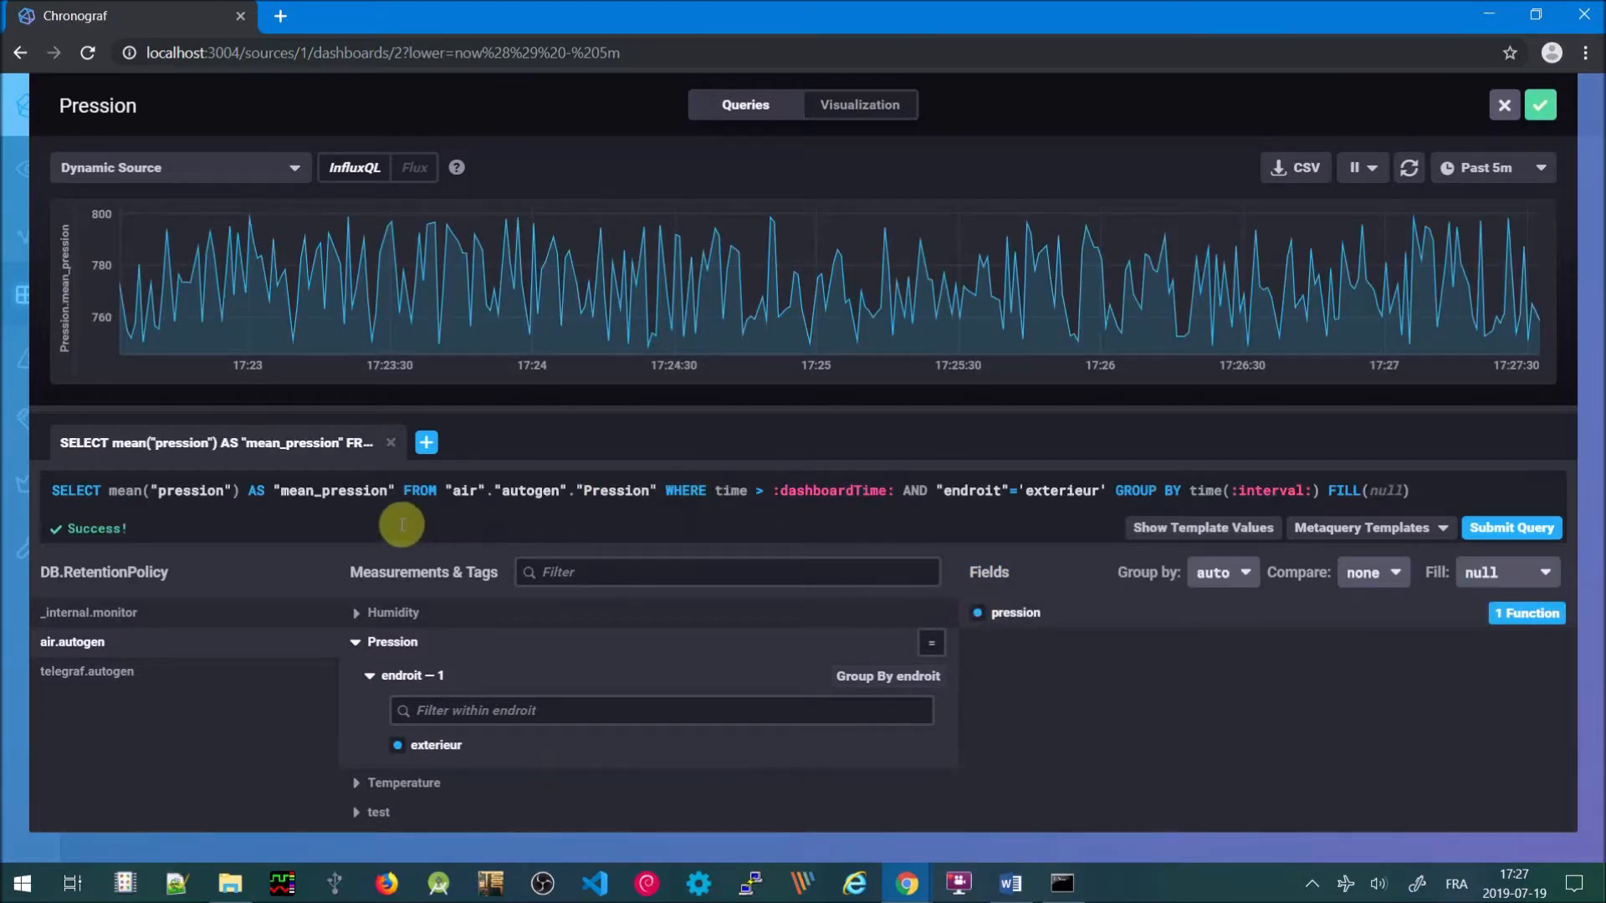
Change the query's mean_pression alias to exterieur, submit it and save the Pression graph to the dashboard
left_click(389, 490)
key("BackSpace")
key("BackSpace")
key("BackSpace")
key("BackSpace")
key("BackSpace")
key("BackSpace")
key("BackSpace")
key("BackSpace")
key("BackSpace")
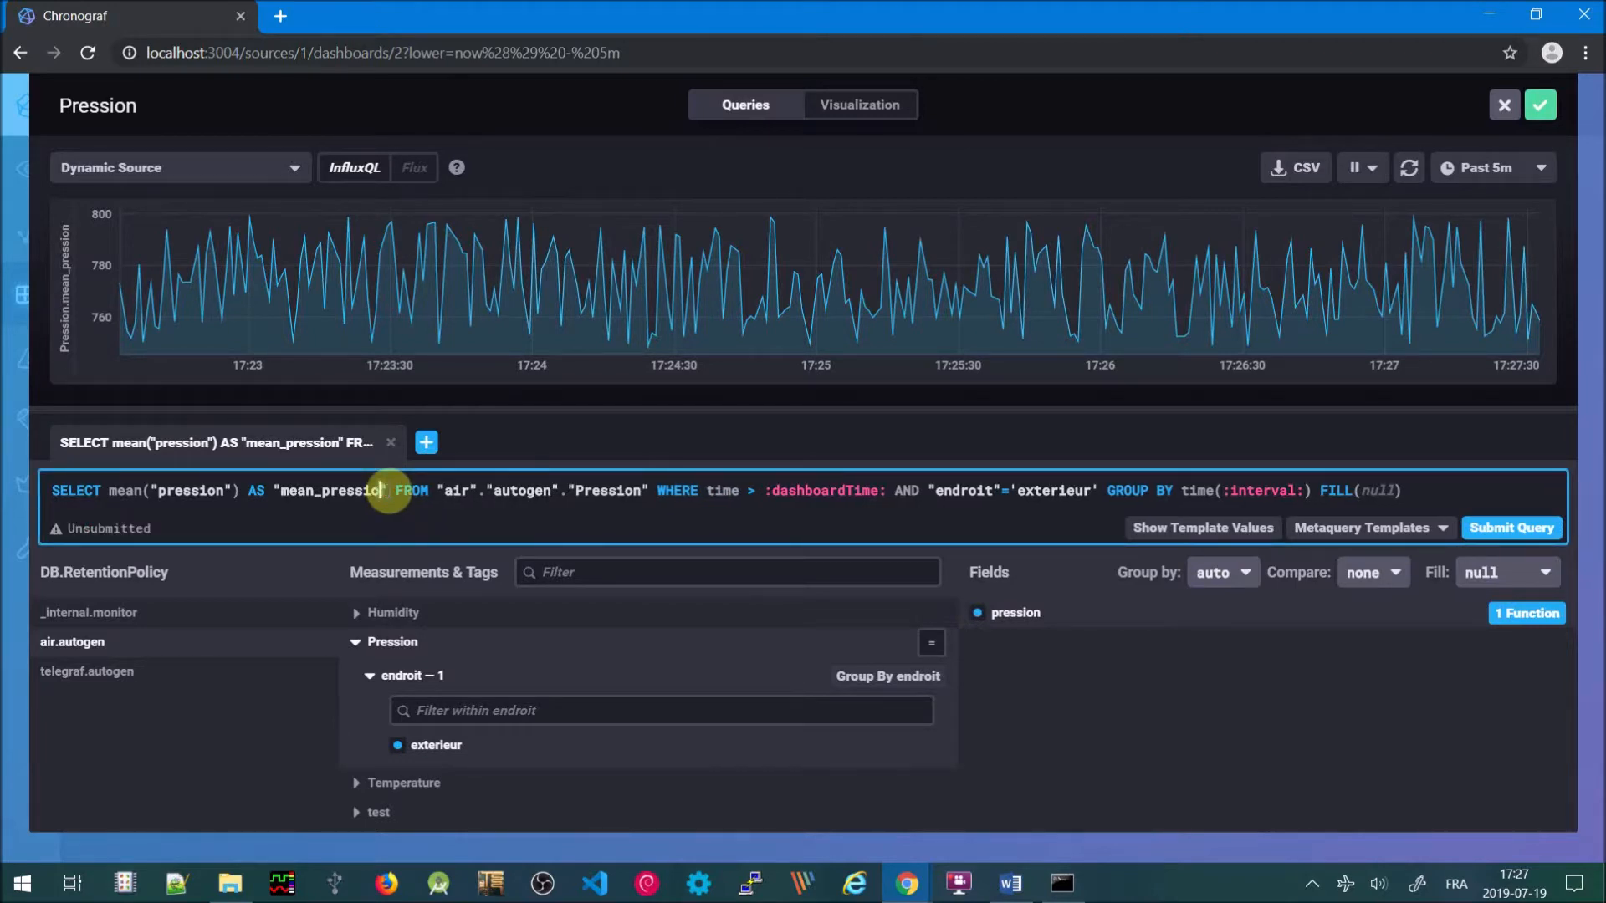
key("BackSpace")
key("BackSpace")
key("BackSpace")
key("BackSpace")
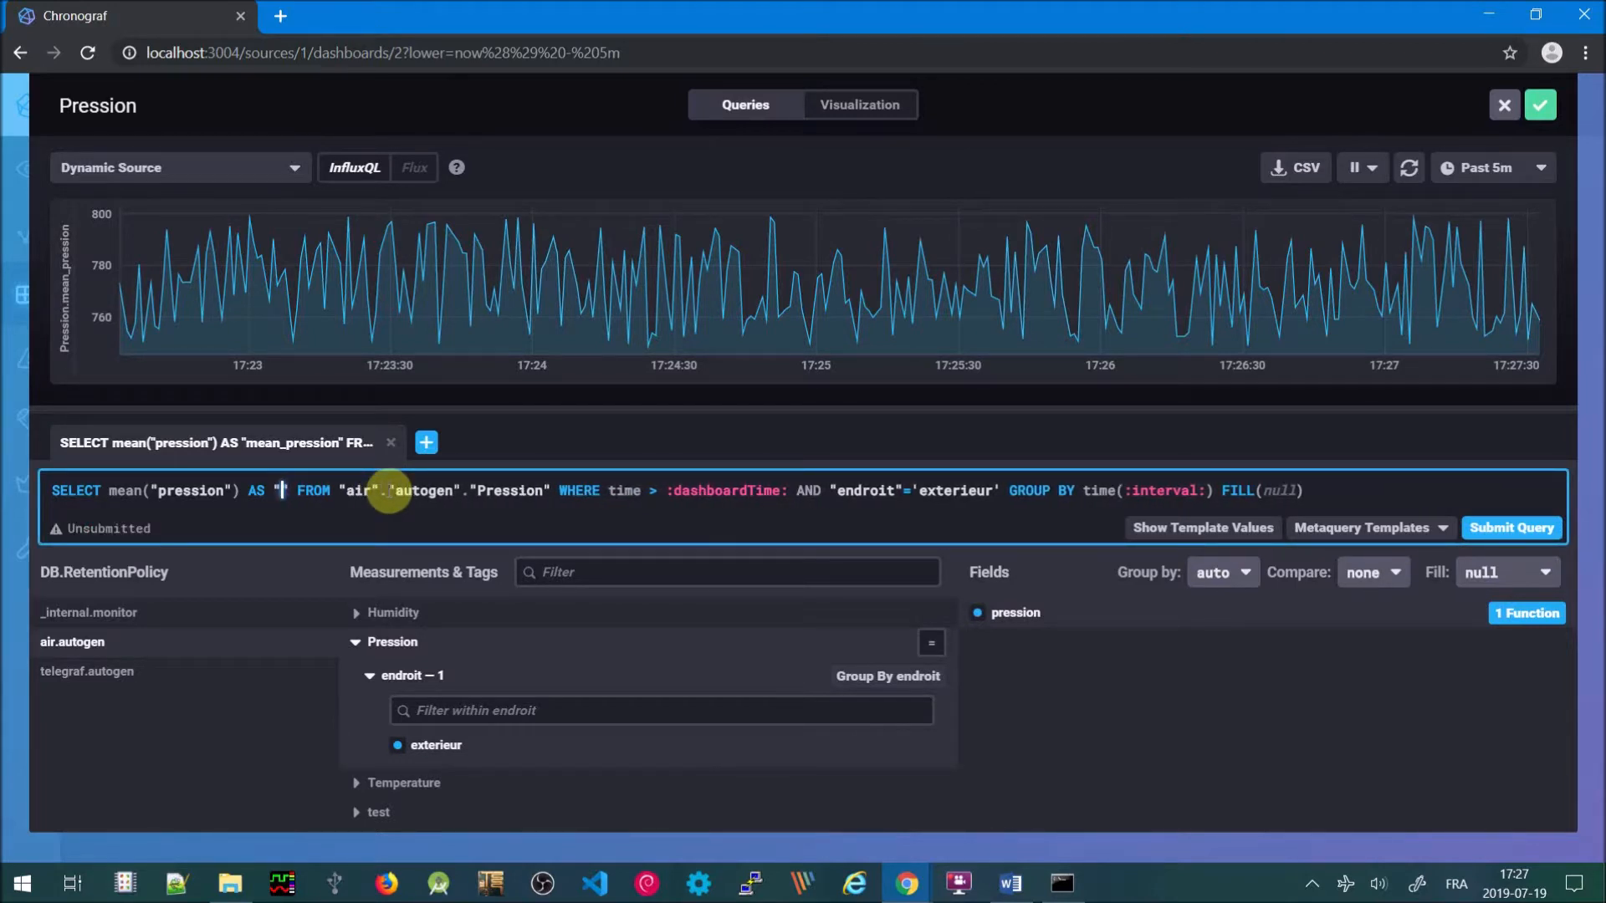
type("exte")
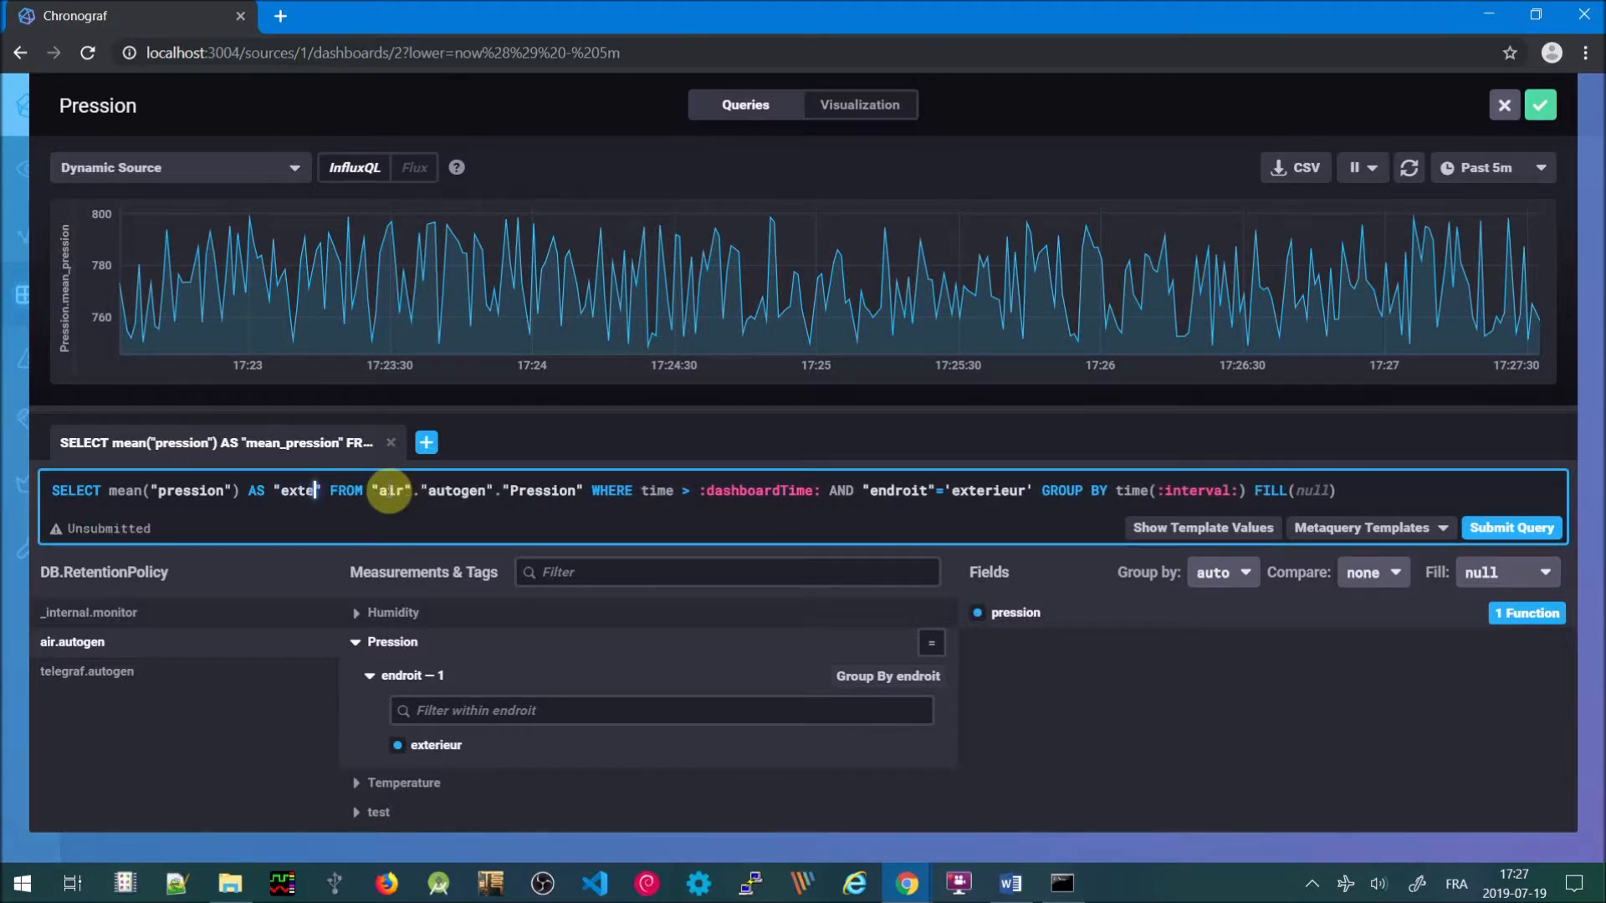
type("rieur")
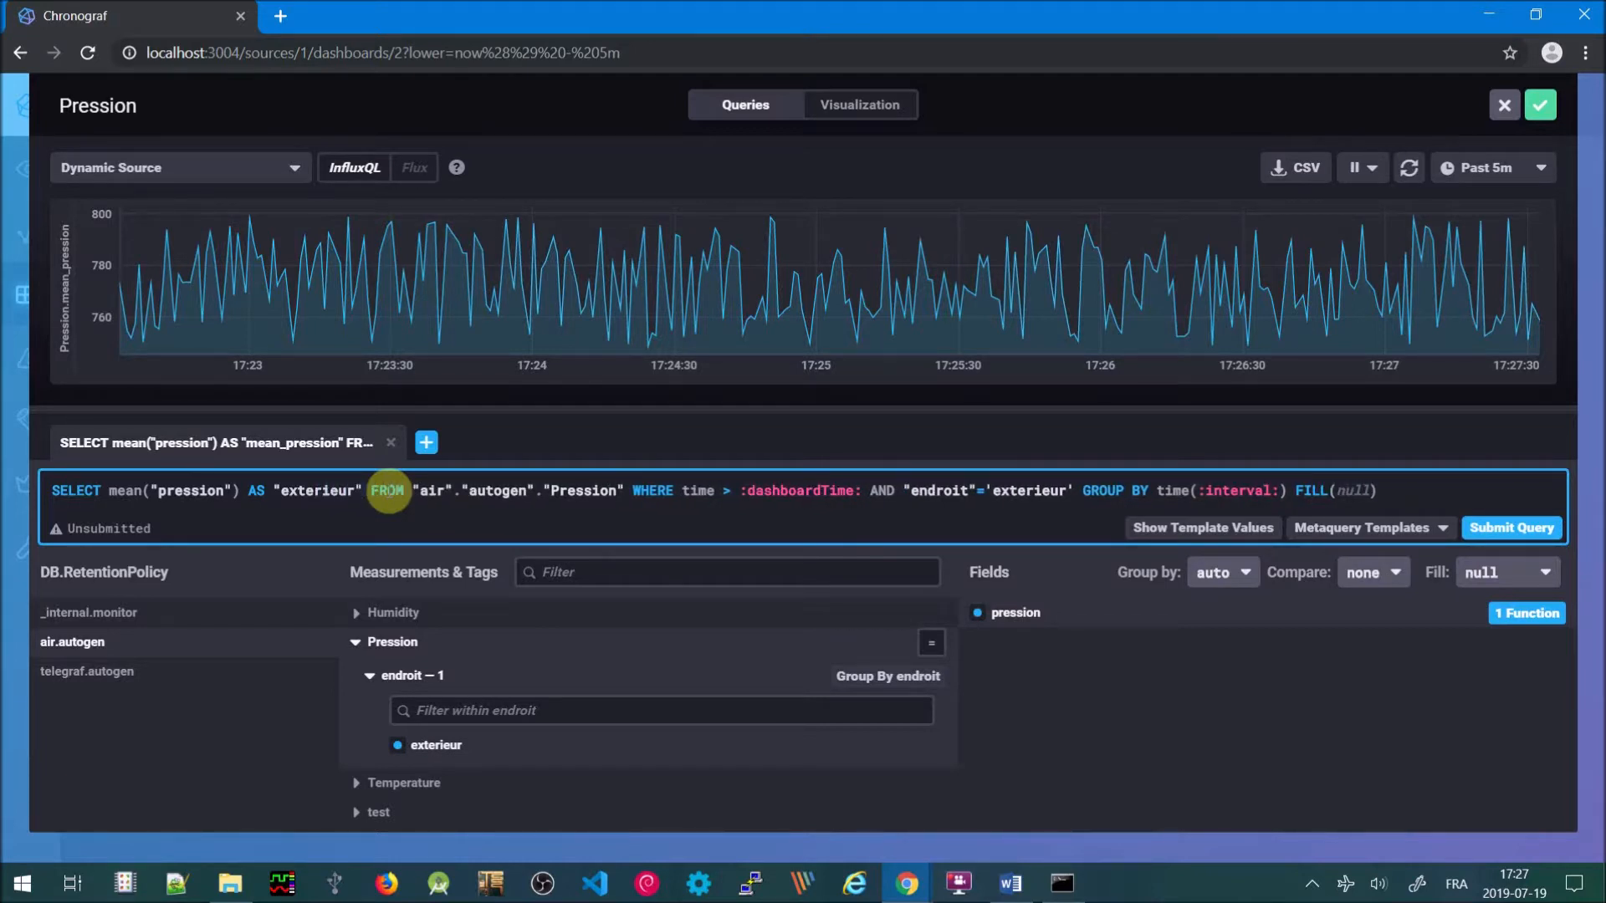
left_click(1502, 528)
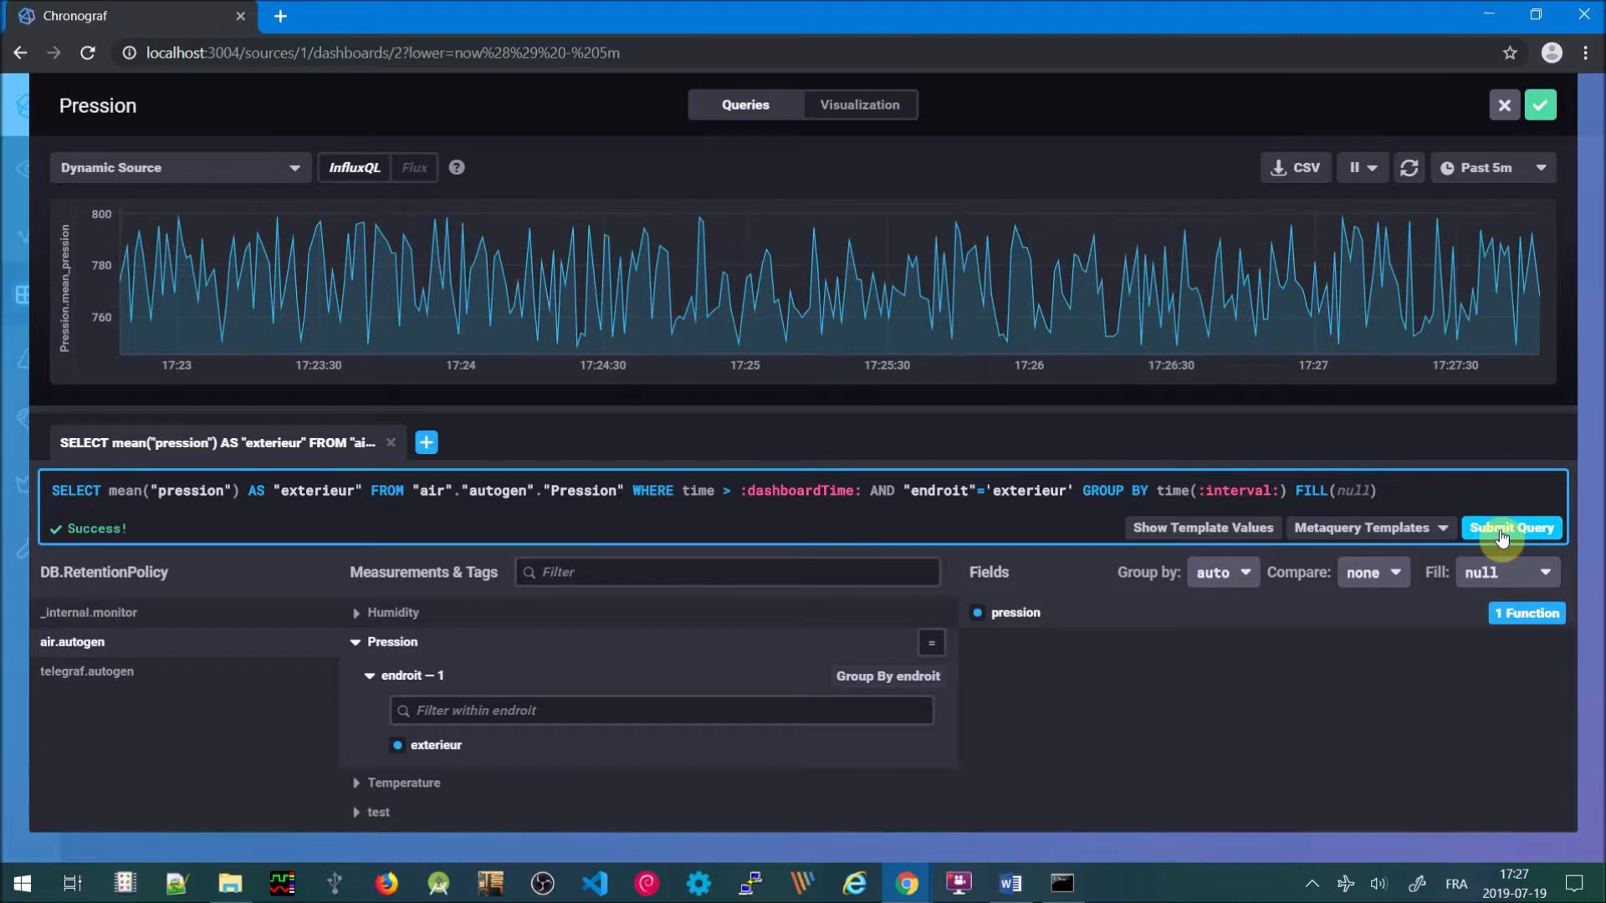
left_click(1503, 106)
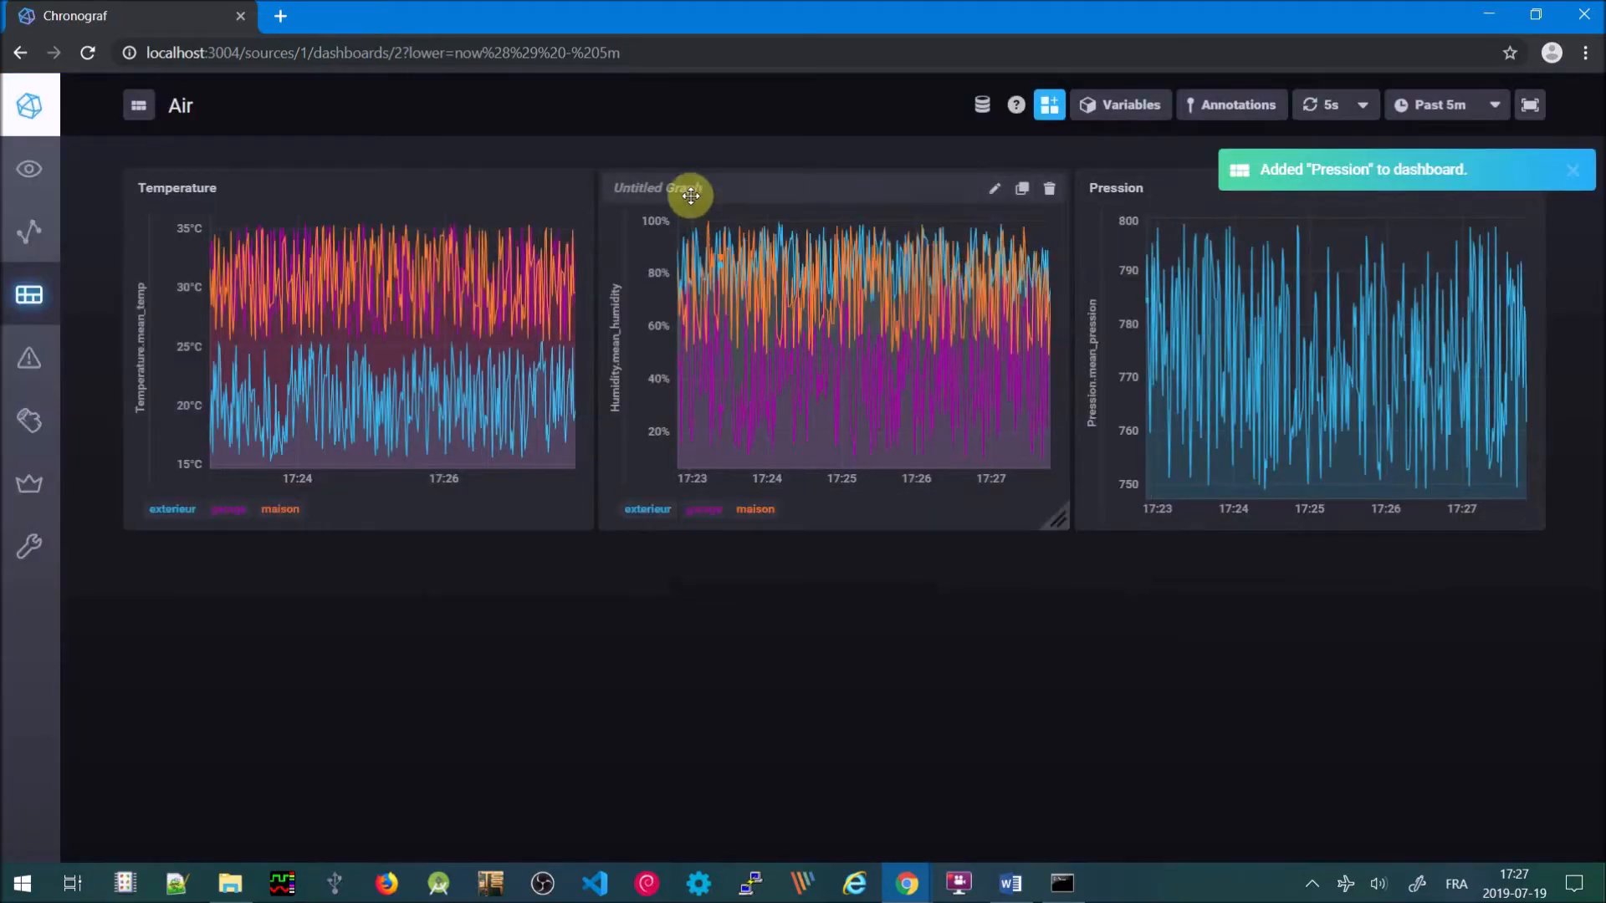
Rename the untitled humidity graph as Humidity and save it to the dashboard
left_click(996, 197)
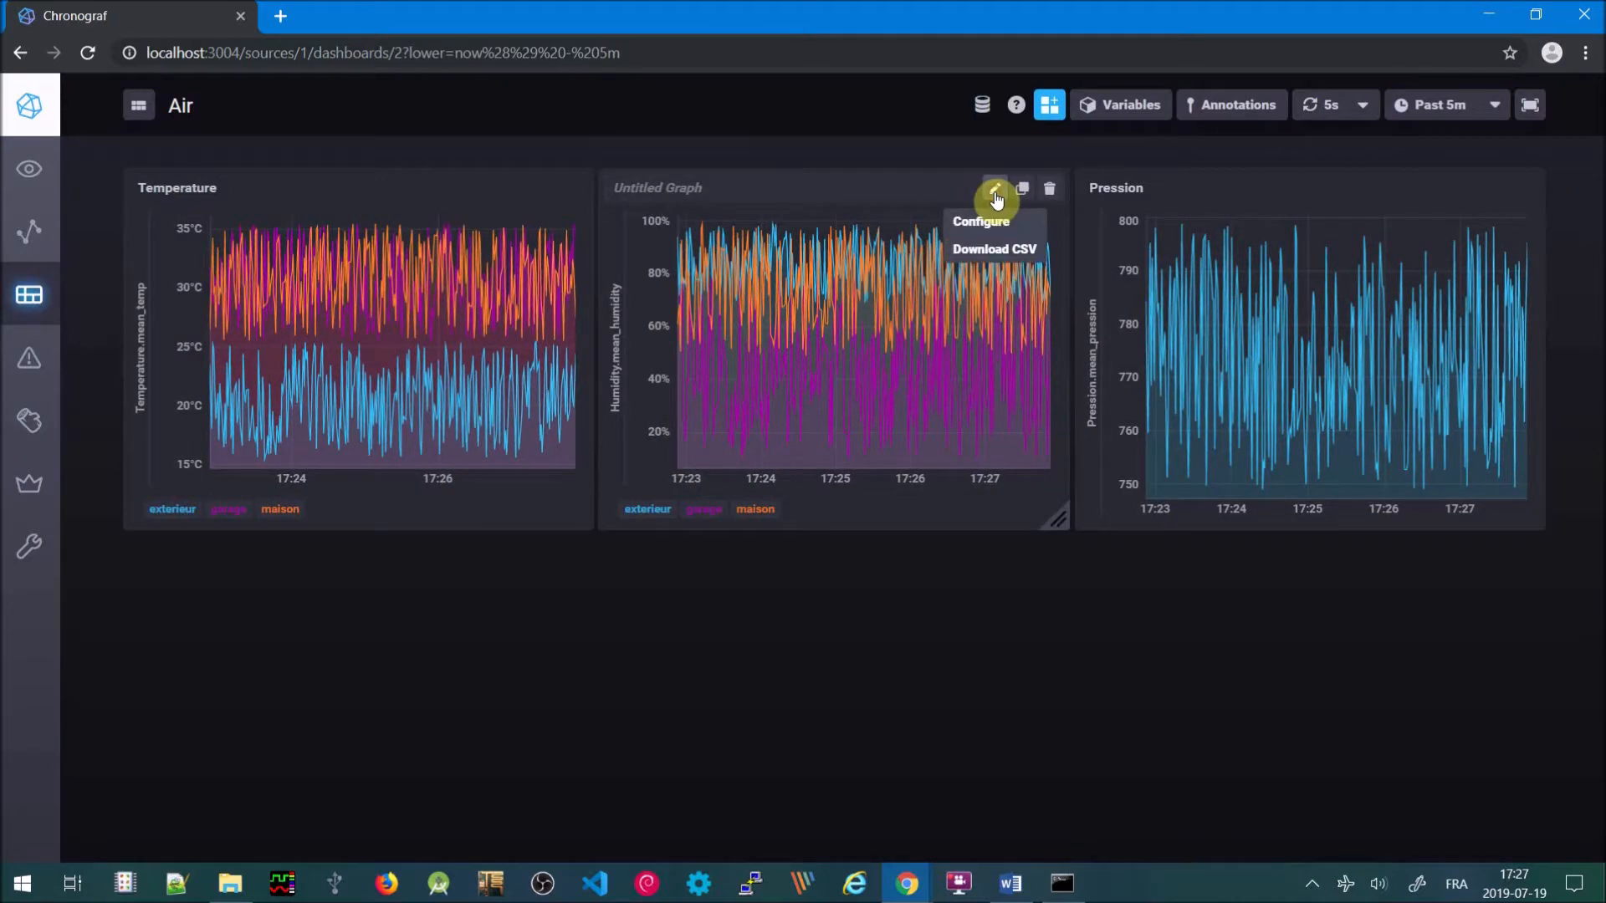
left_click(990, 219)
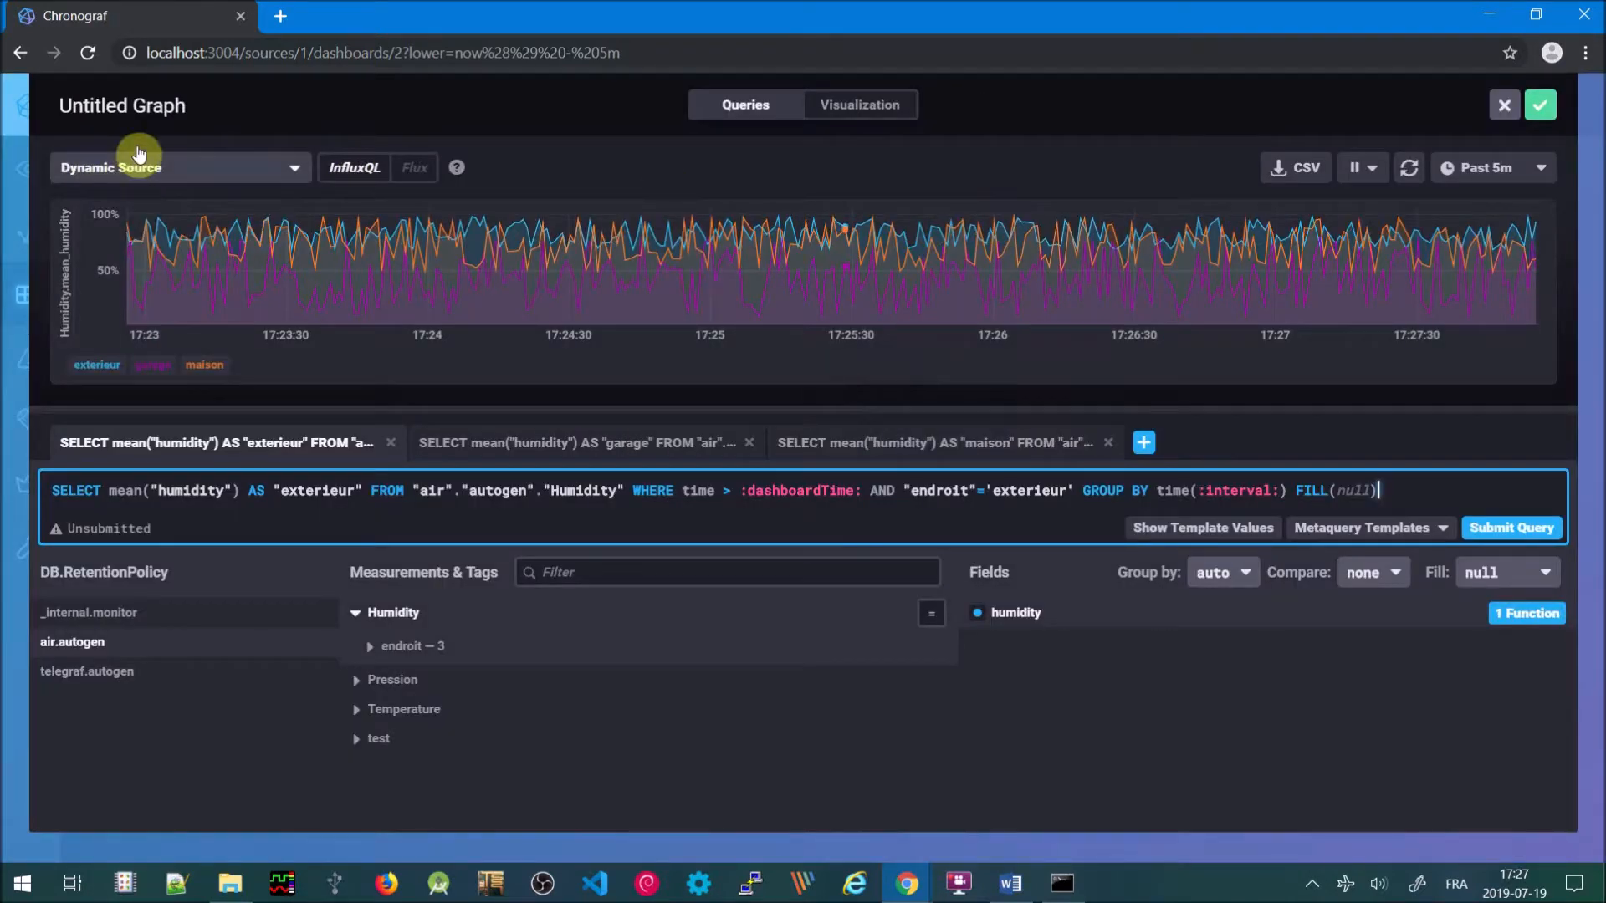
left_click(171, 114)
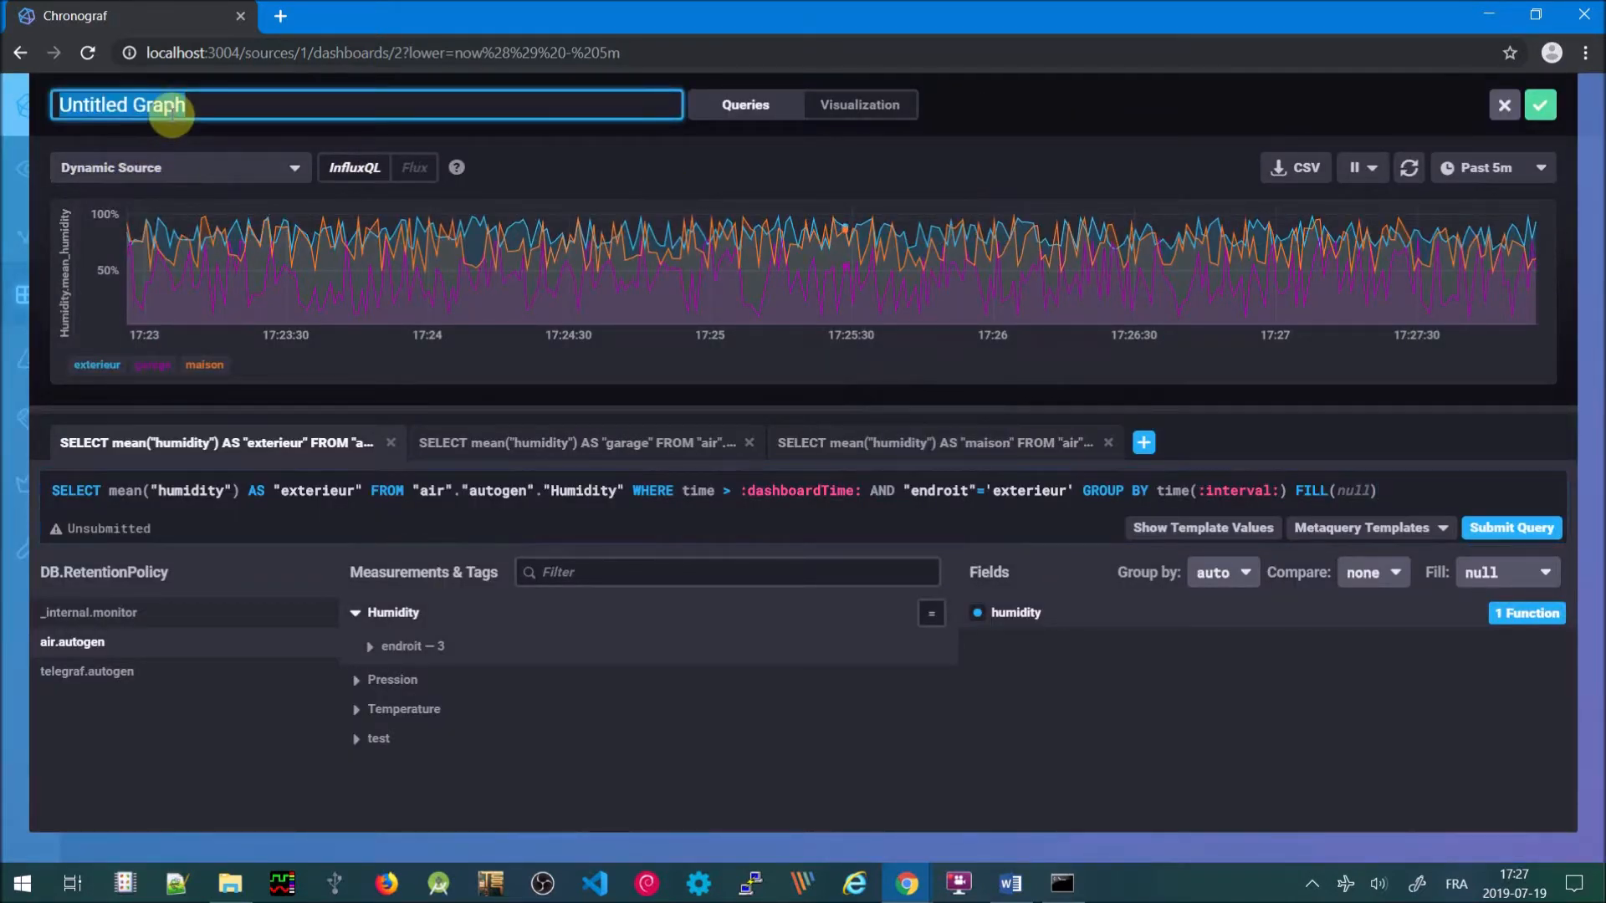
type("Humidity")
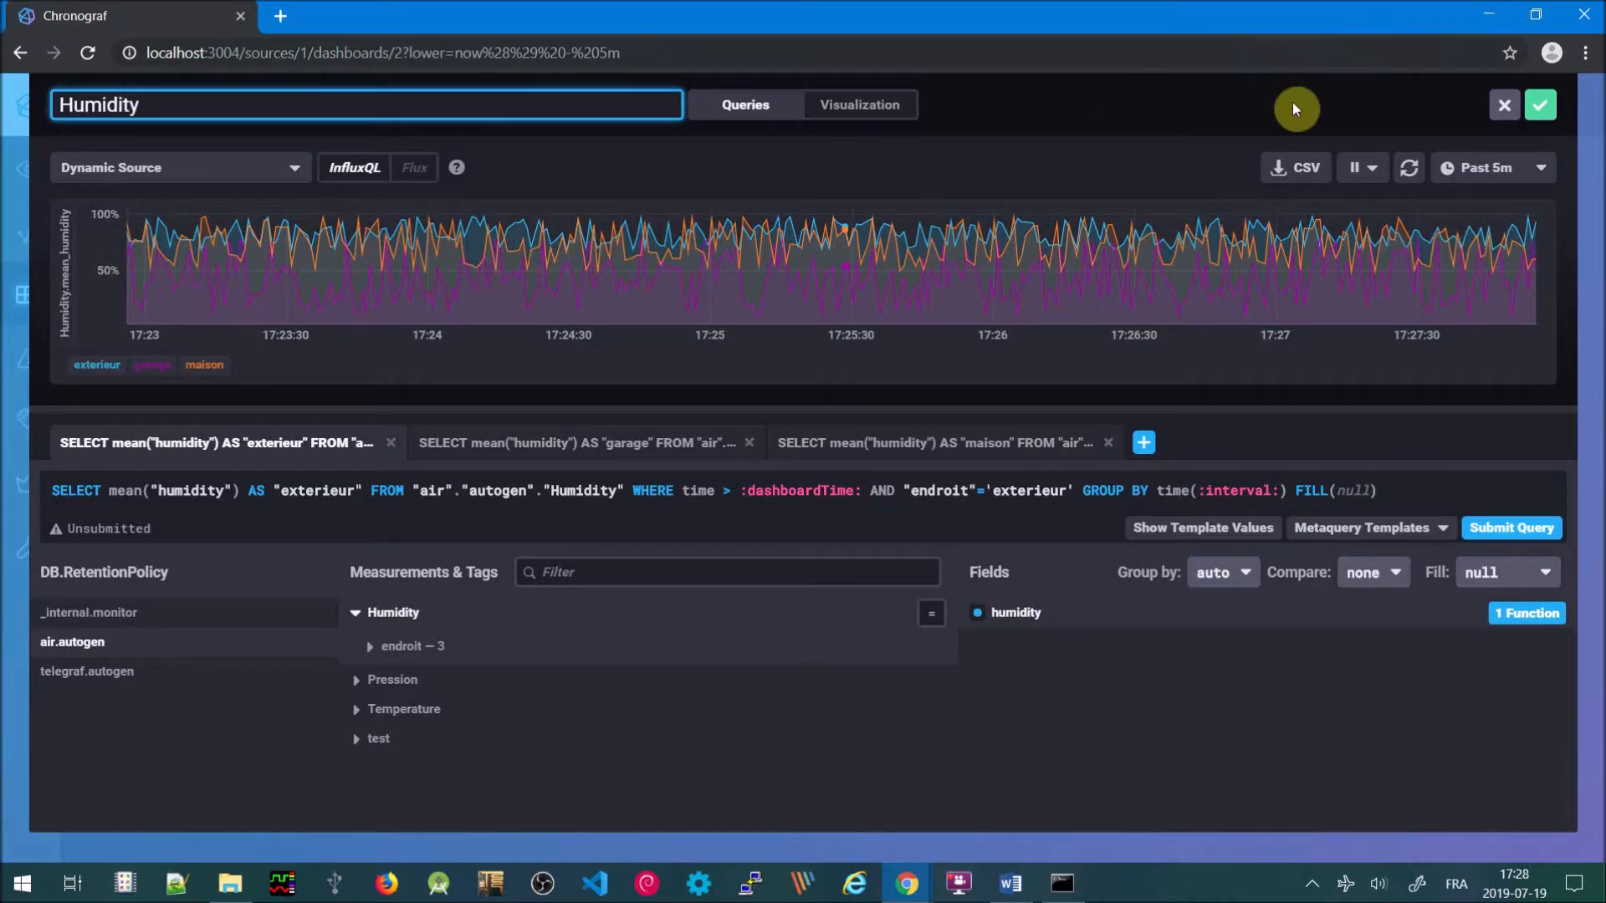
left_click(1538, 104)
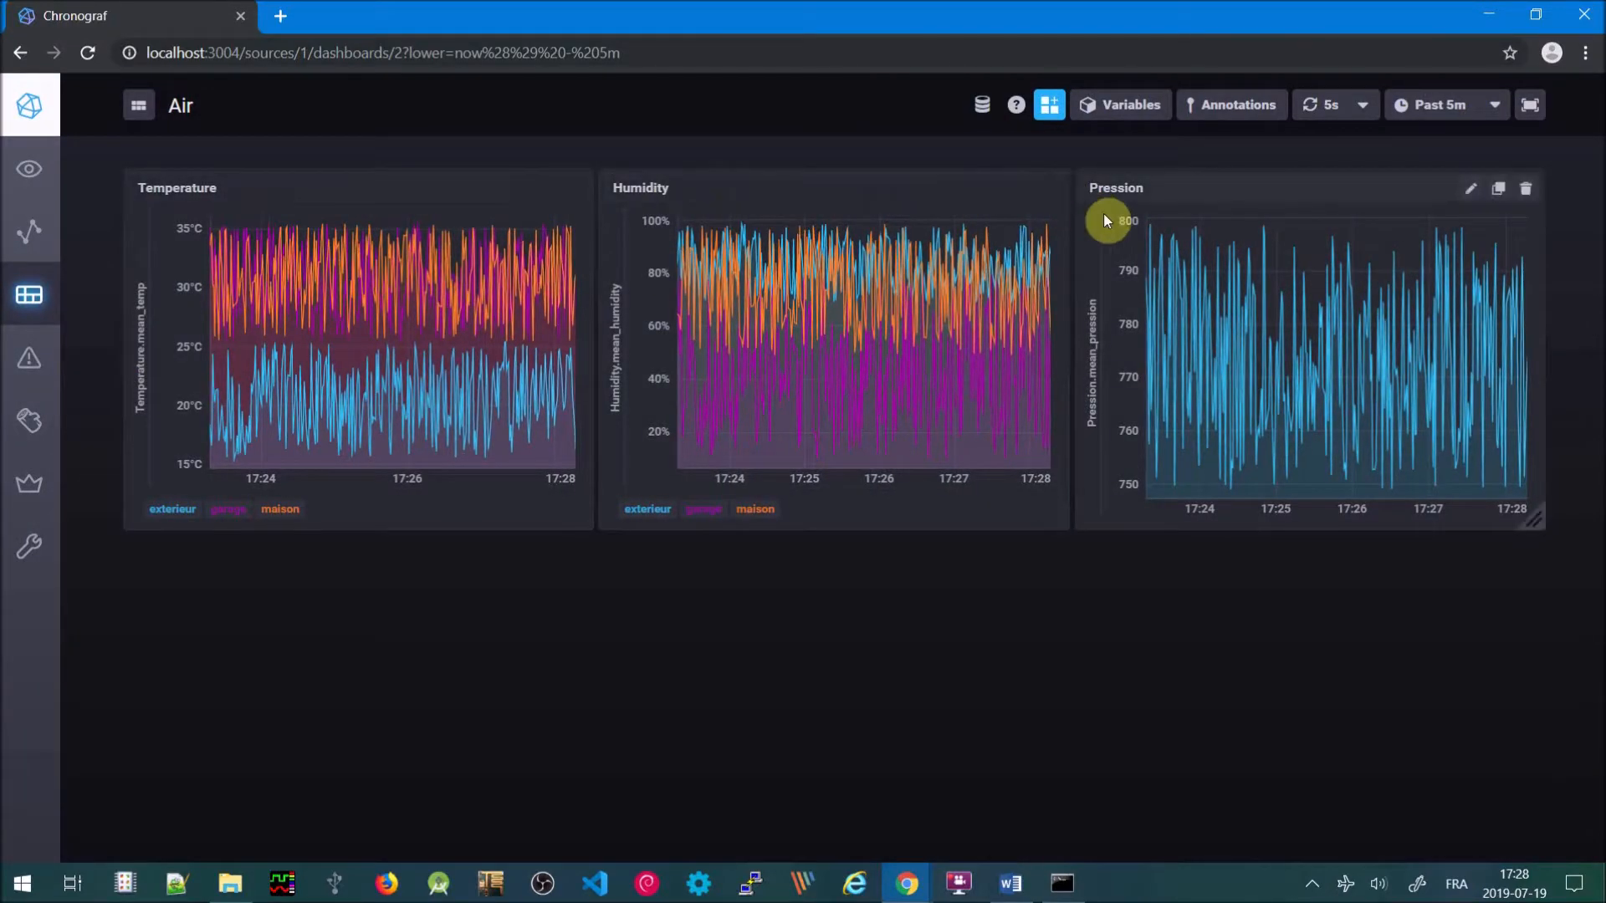
mouse_move(943, 419)
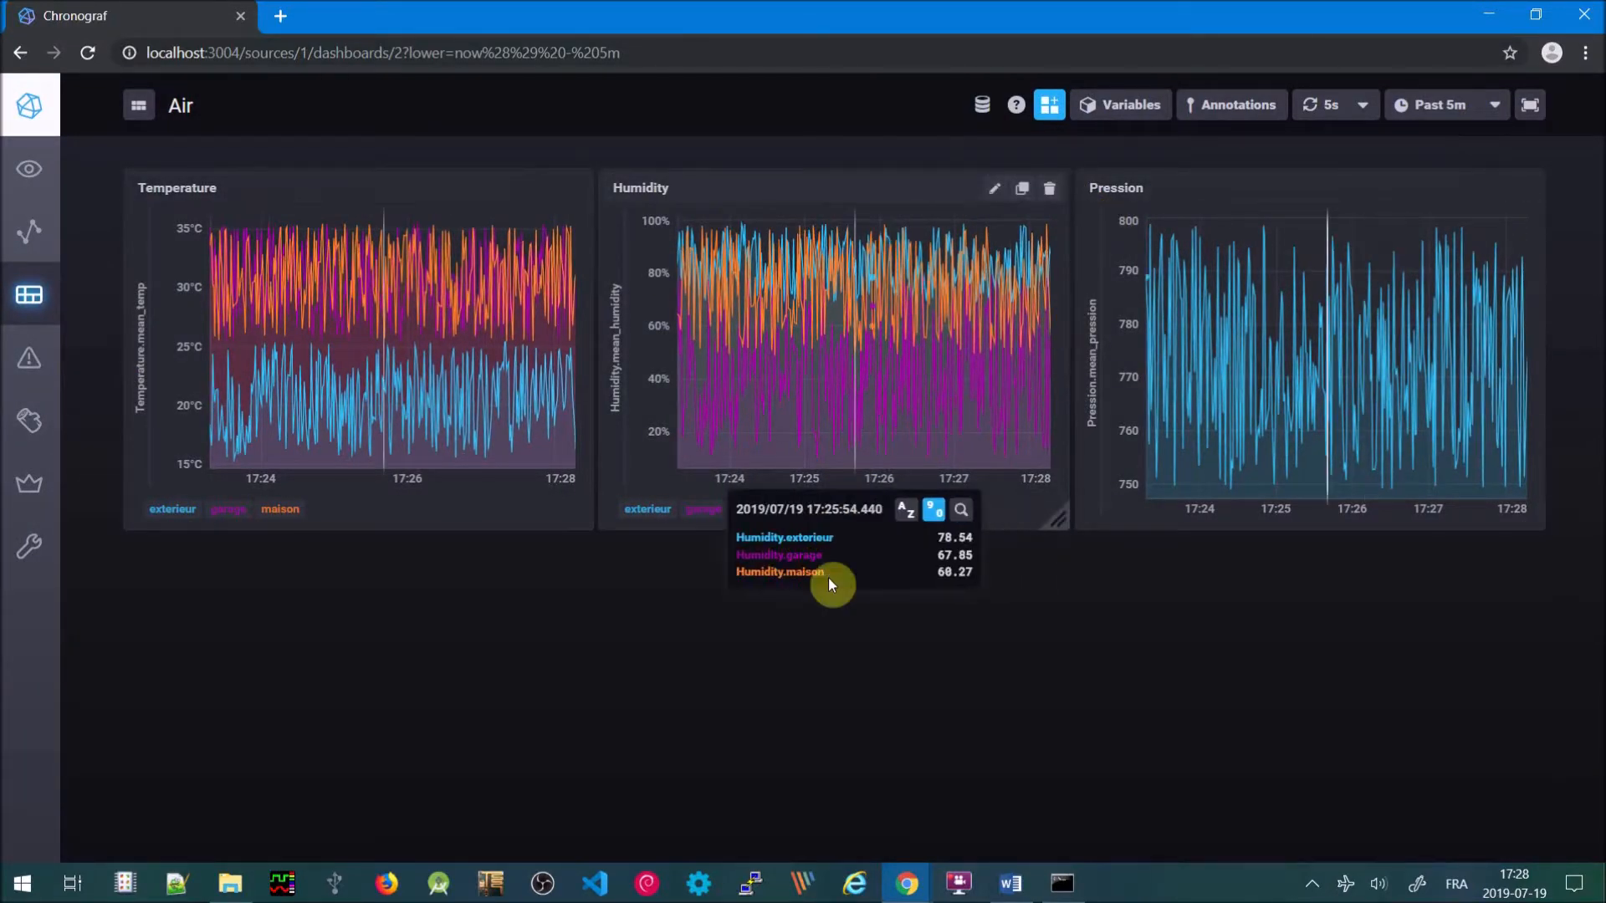
Pause the automatic refresh of the Air dashboard
mouse_move(494, 444)
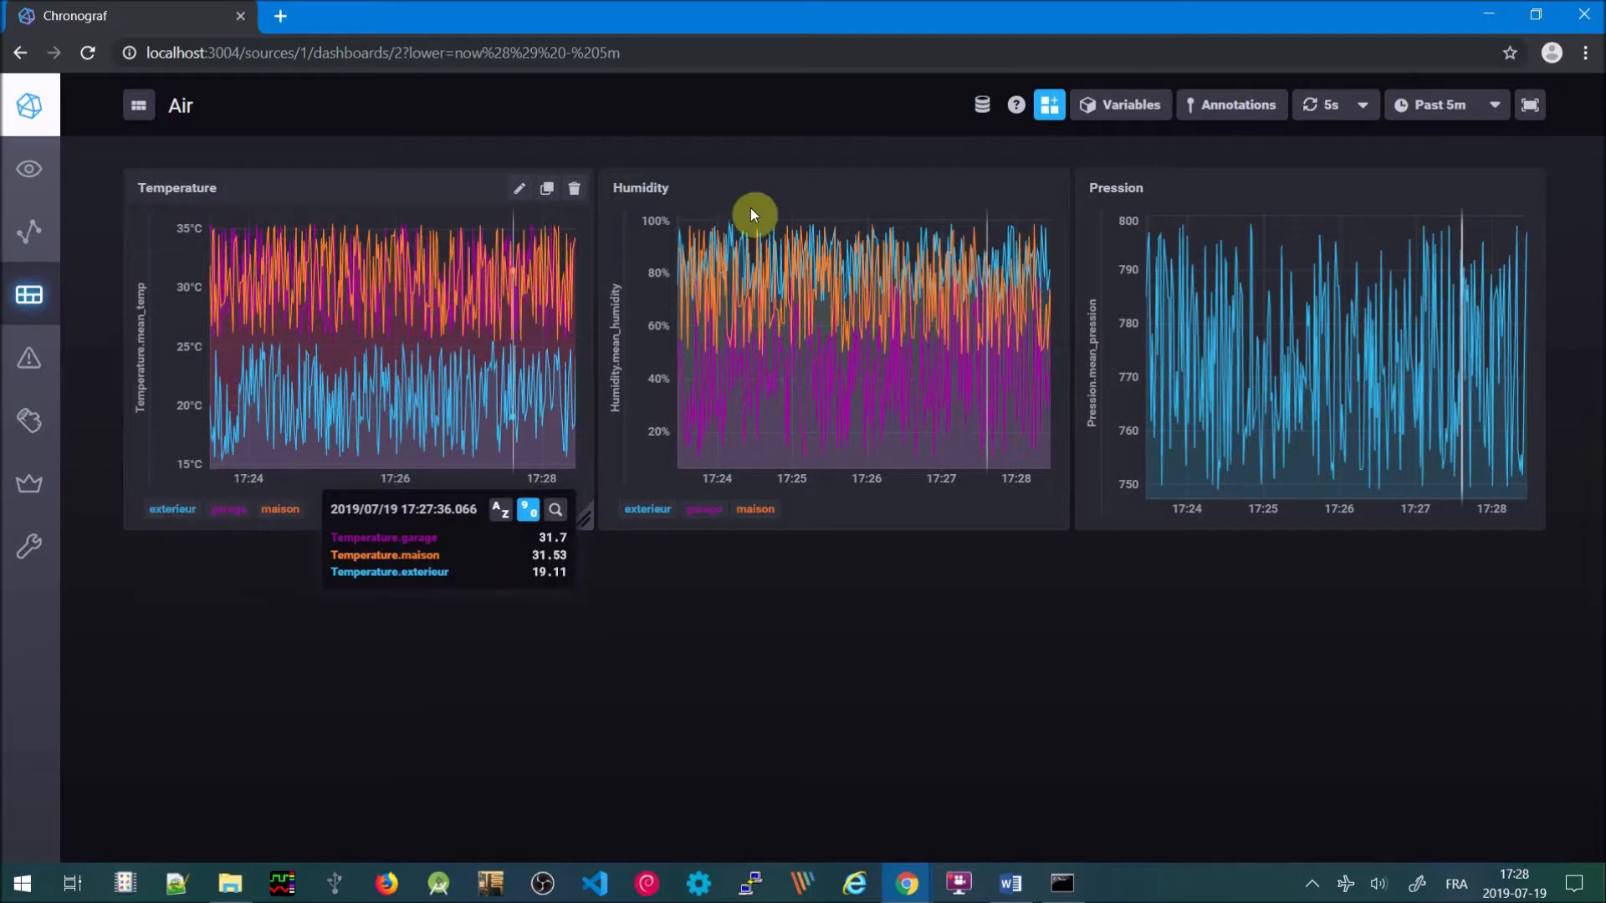
left_click(1495, 107)
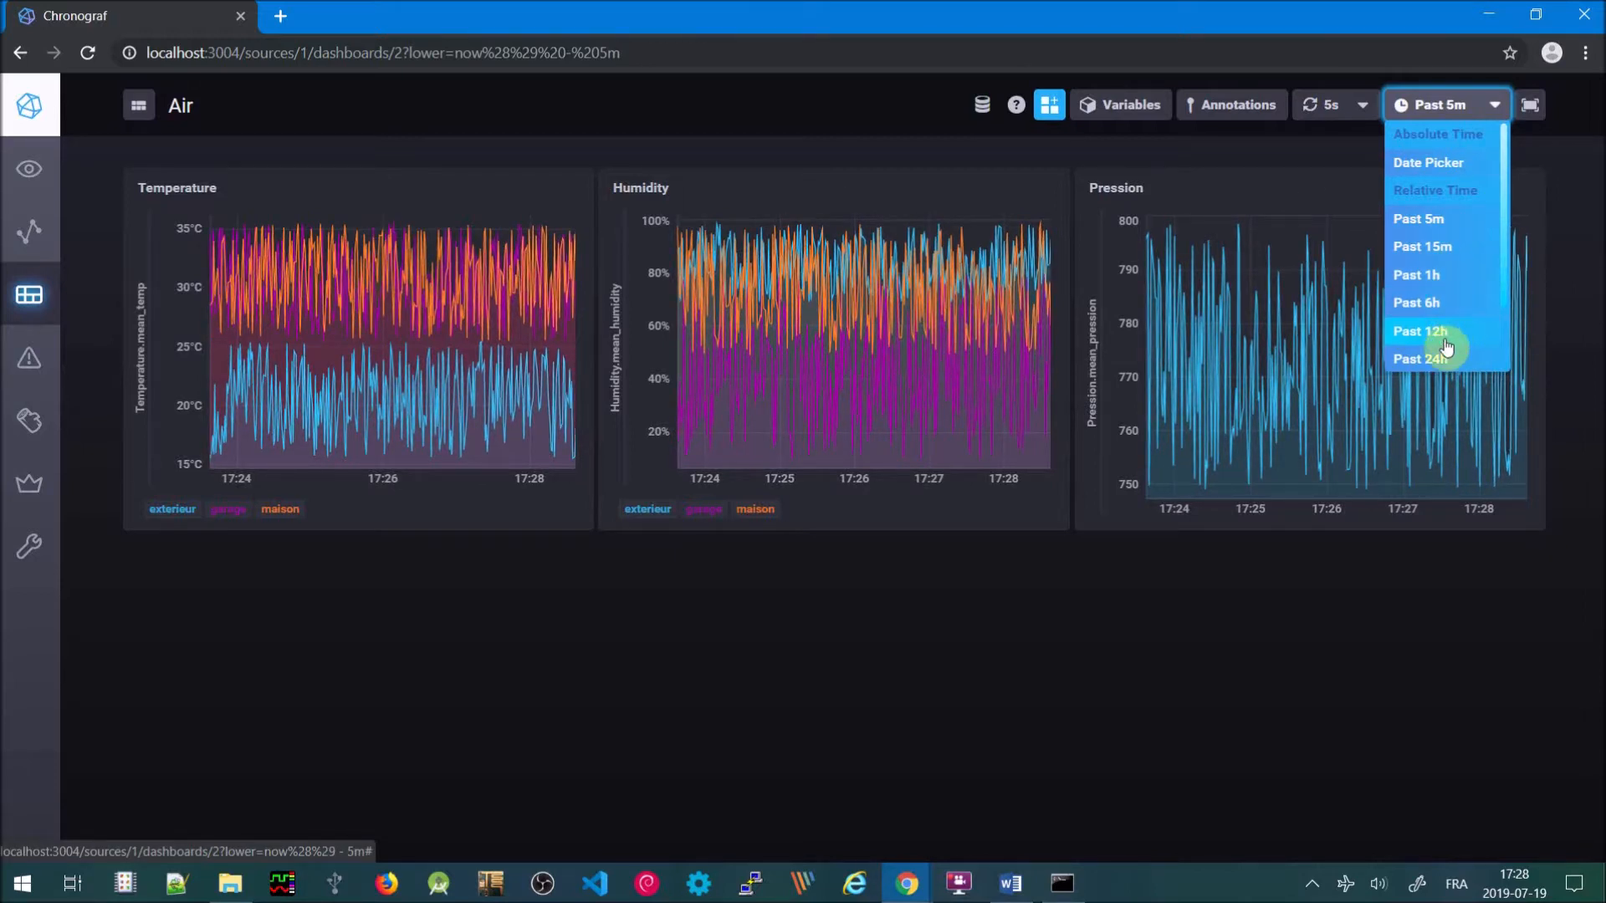
left_click(1342, 107)
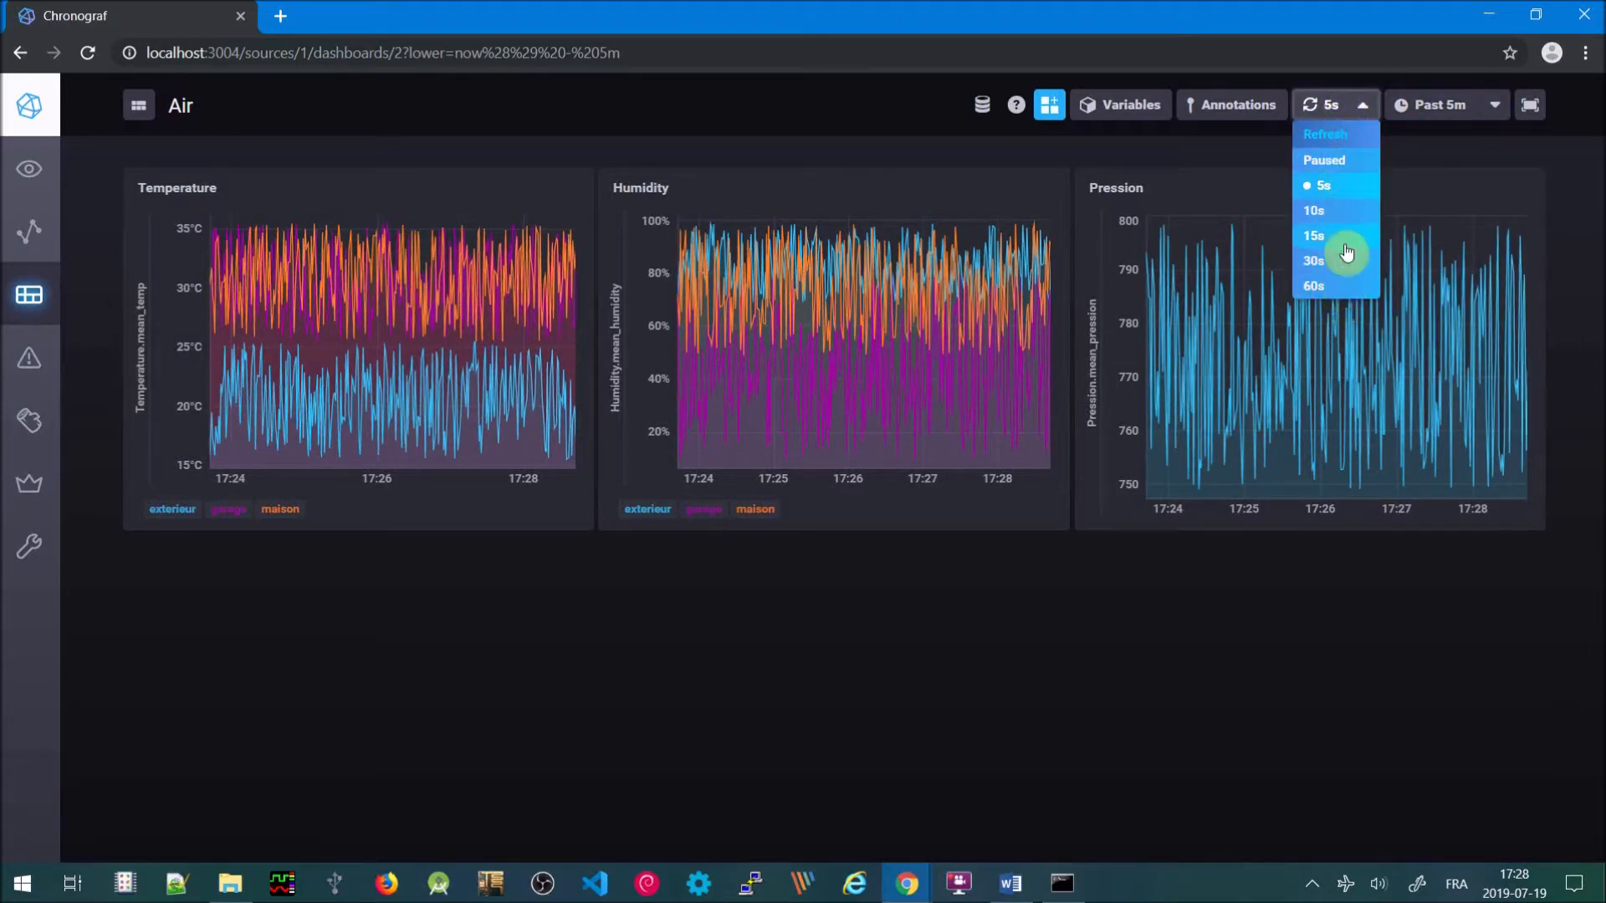
left_click(1335, 161)
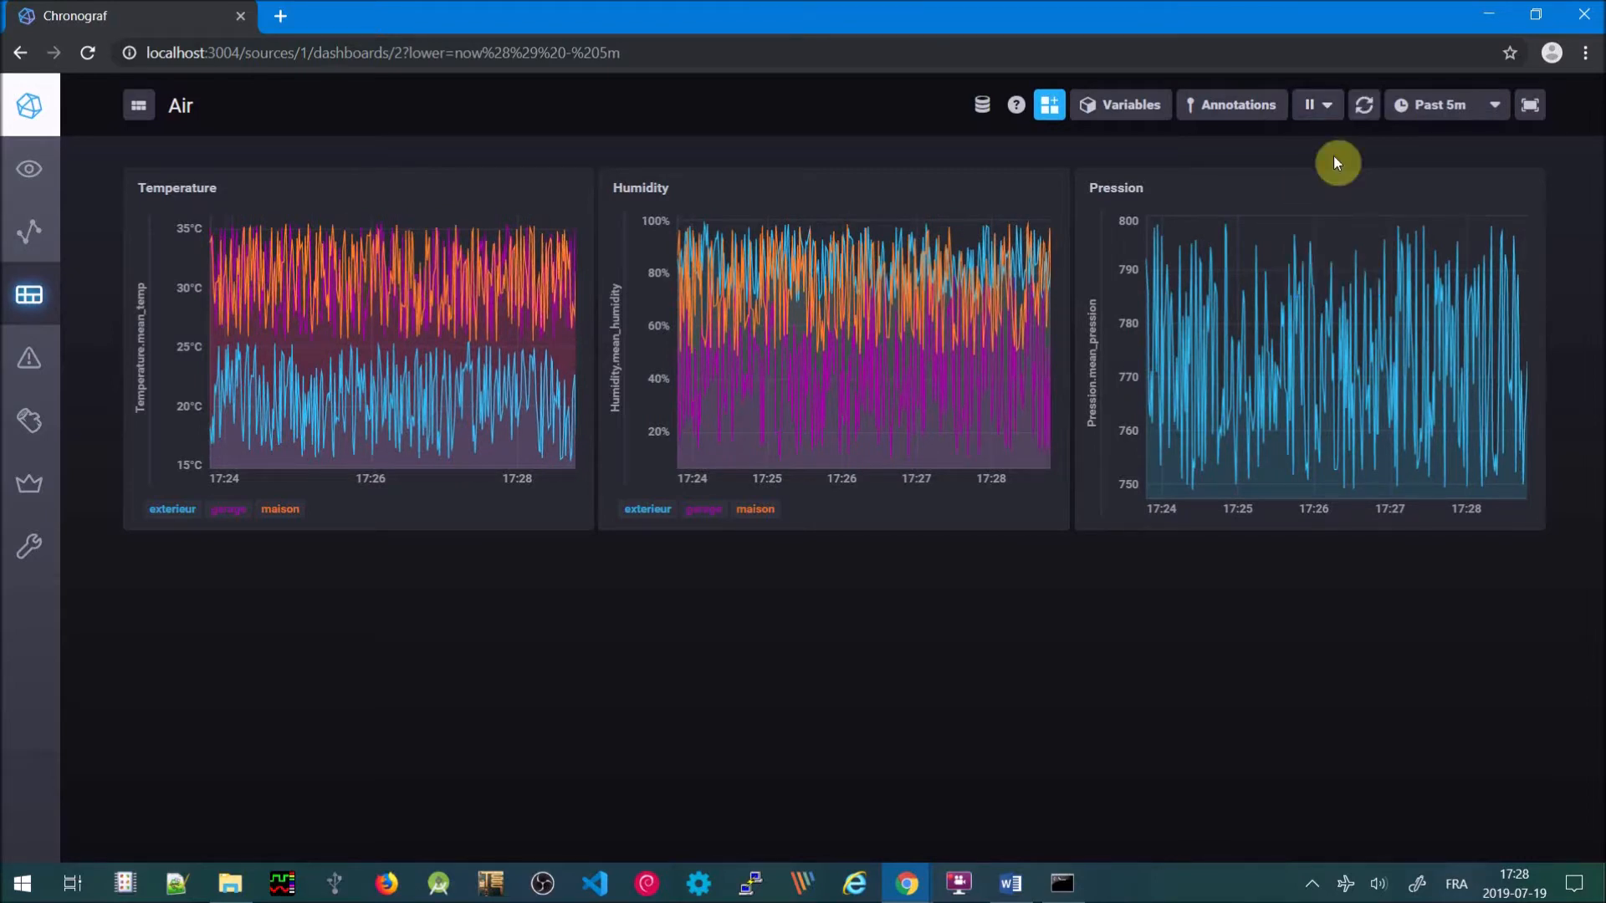
Enter presentation mode and stack the Humidity and Pression graphs beneath the Temperature graph
left_click(1530, 104)
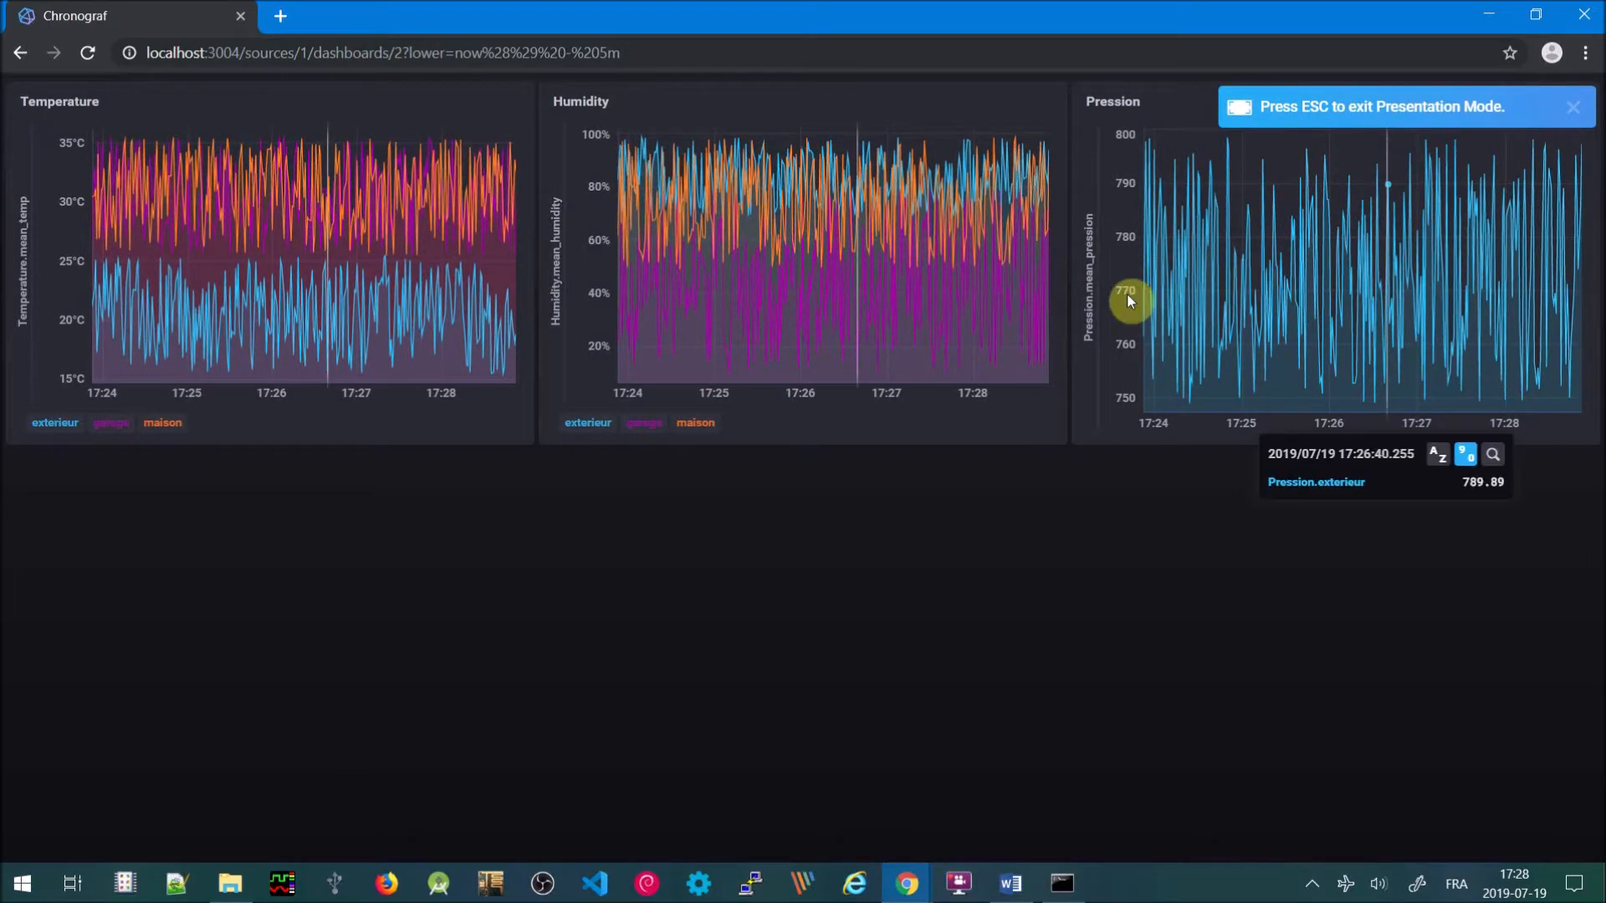
left_click_drag(860, 107, 337, 478)
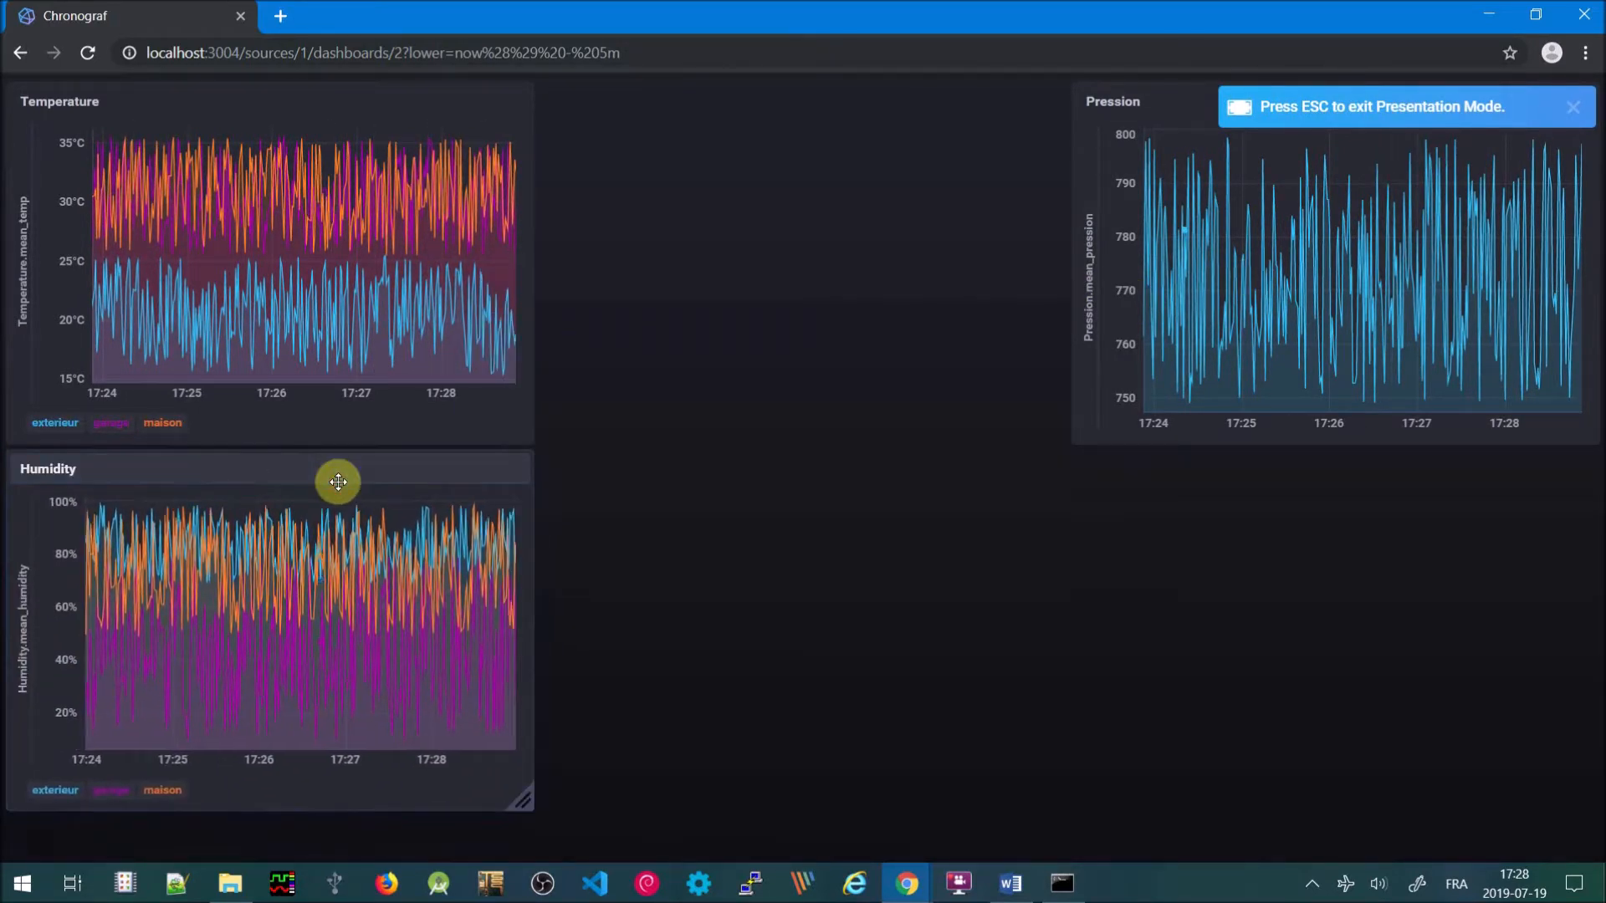
left_click(1308, 103)
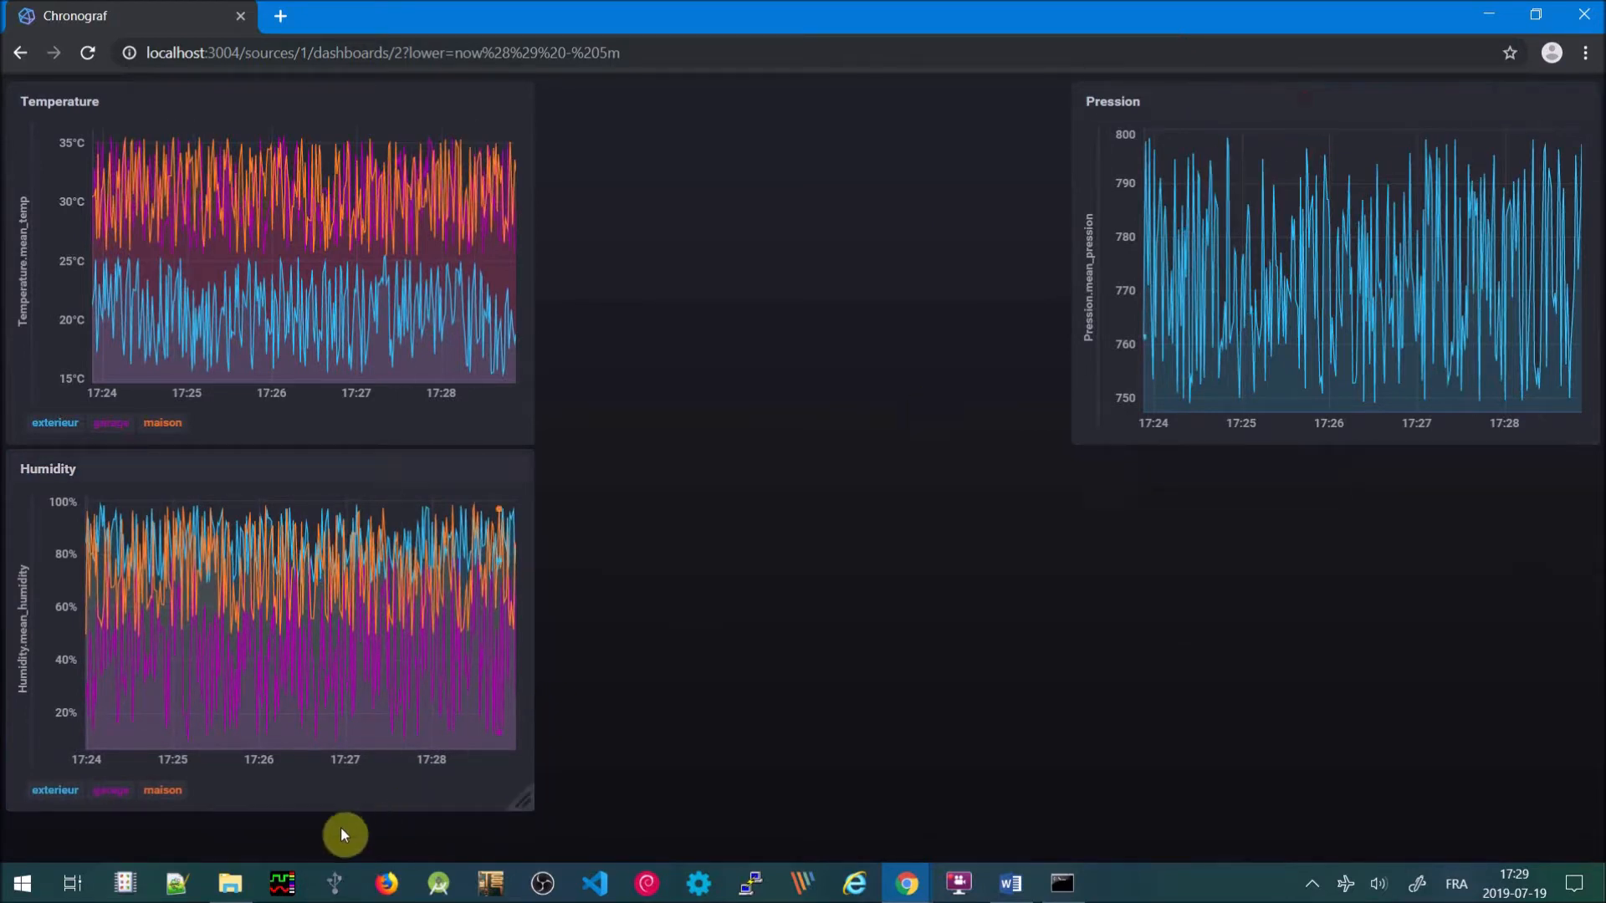
left_click_drag(1226, 100, 180, 806)
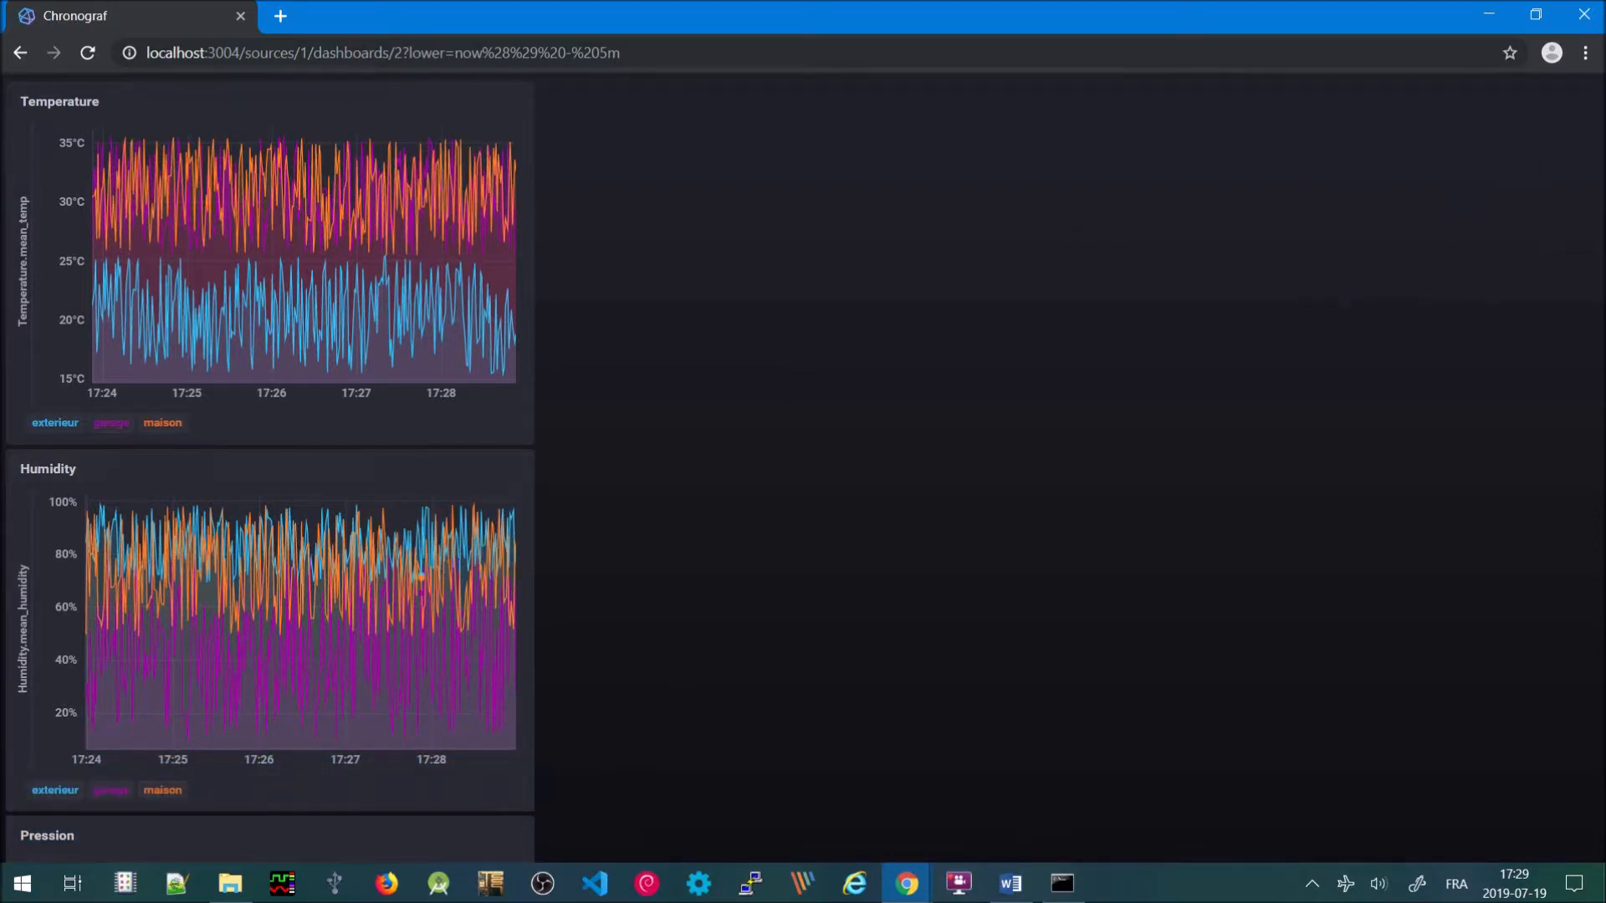
scroll(669, 469, "down", 4)
scroll(686, 334, "up", 4)
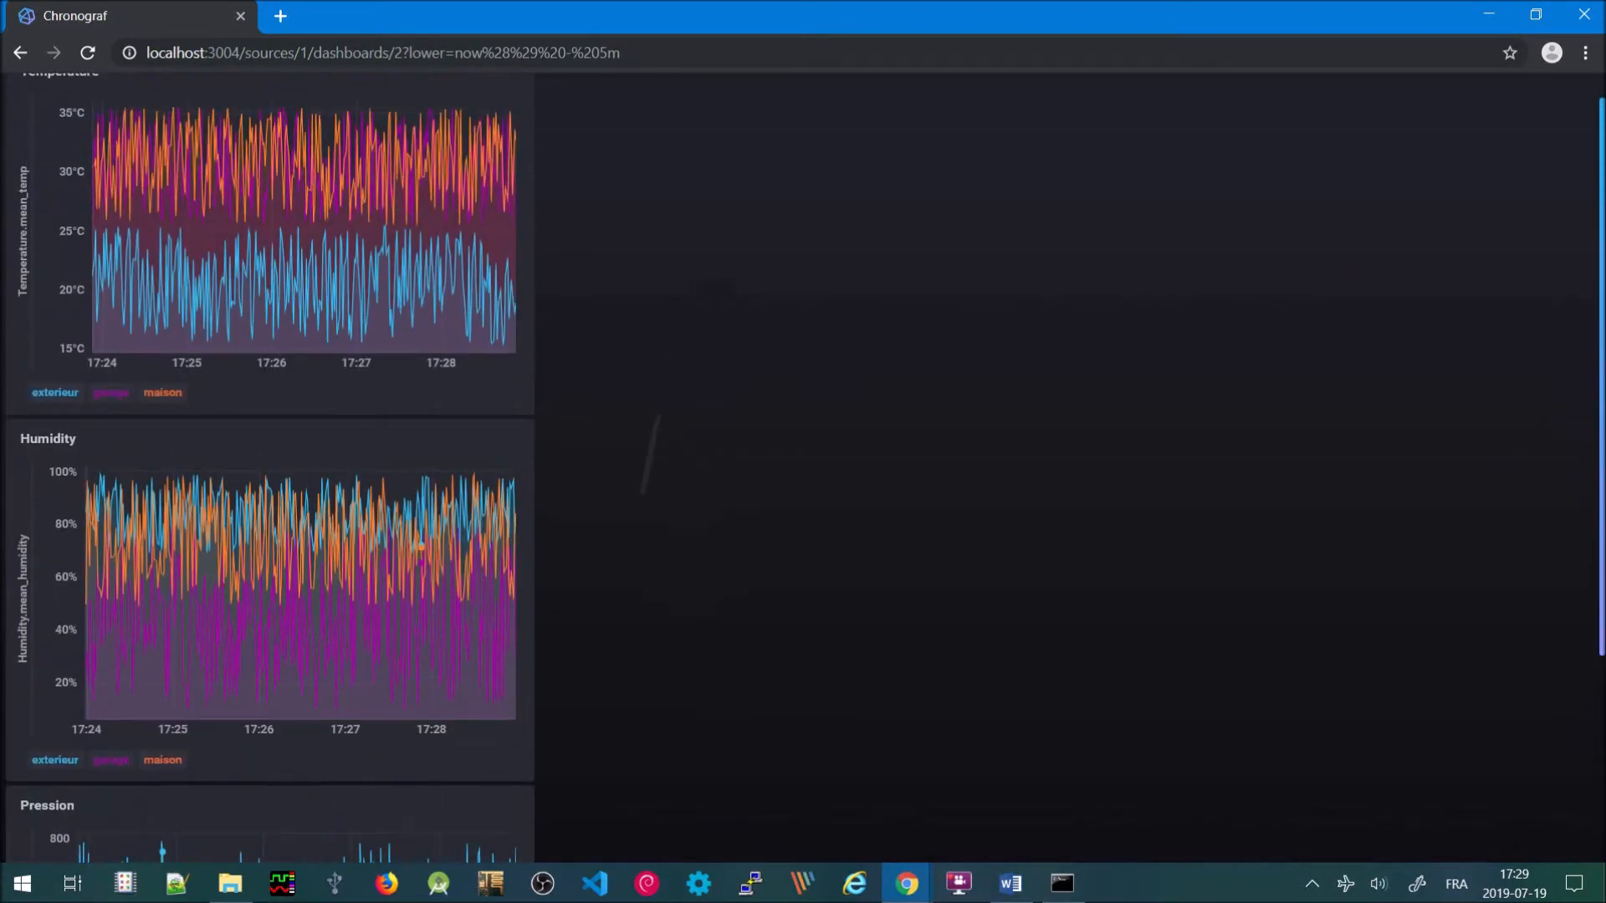
scroll(617, 574, "down", 4)
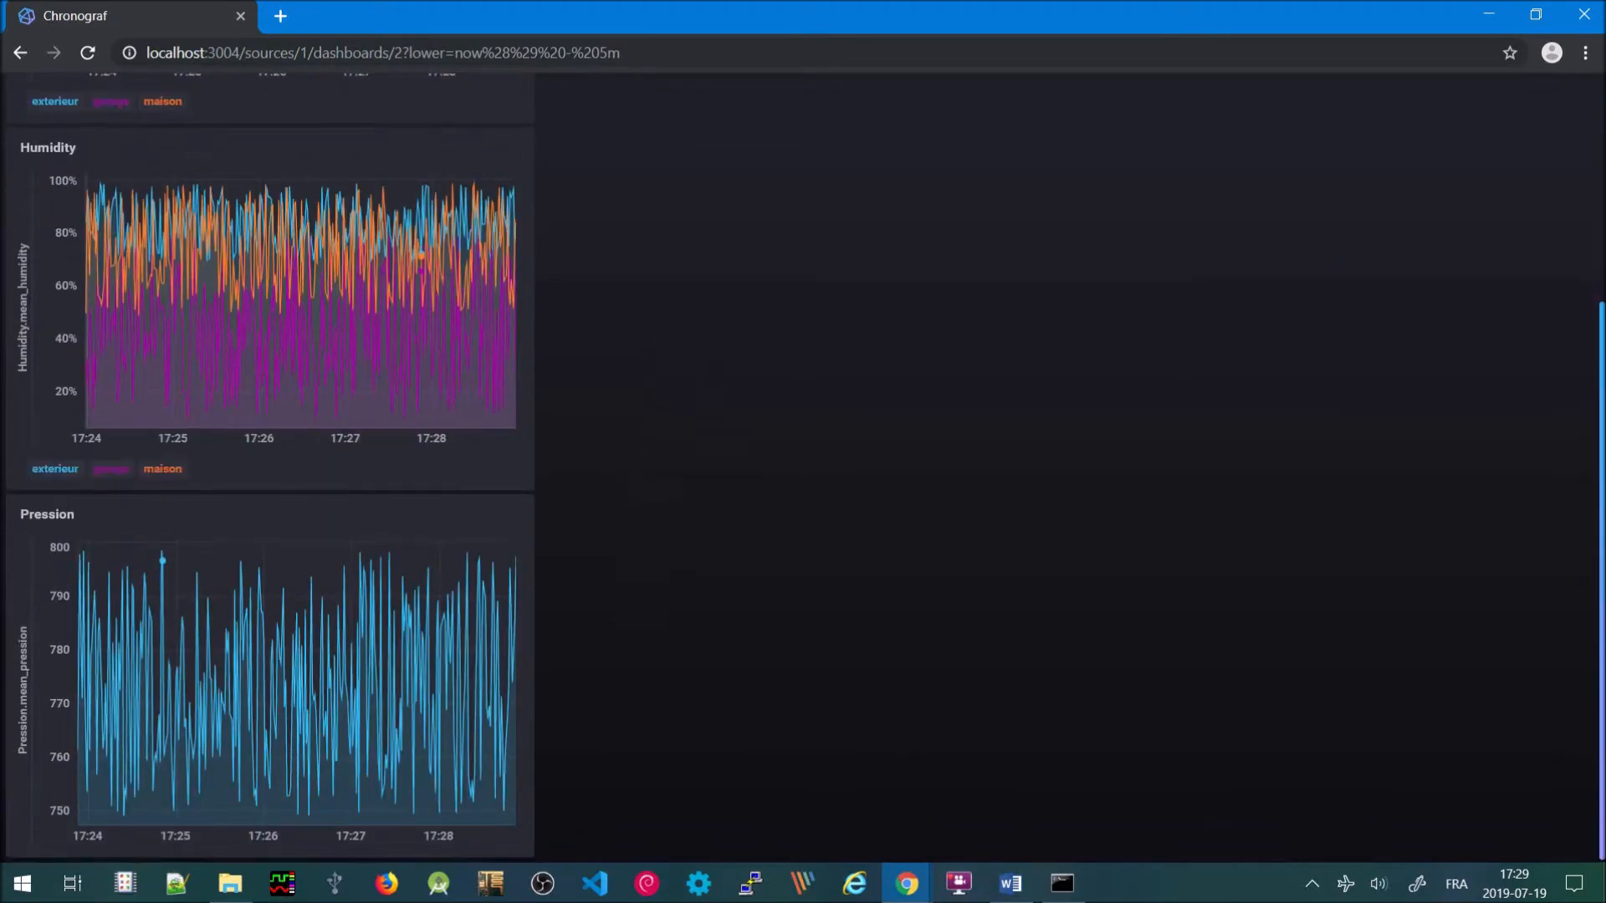
Restore the browser to a smaller window and widen the Temperature, Humidity and Pression graphs to the full dashboard width
left_click(1534, 15)
left_click(1218, 255)
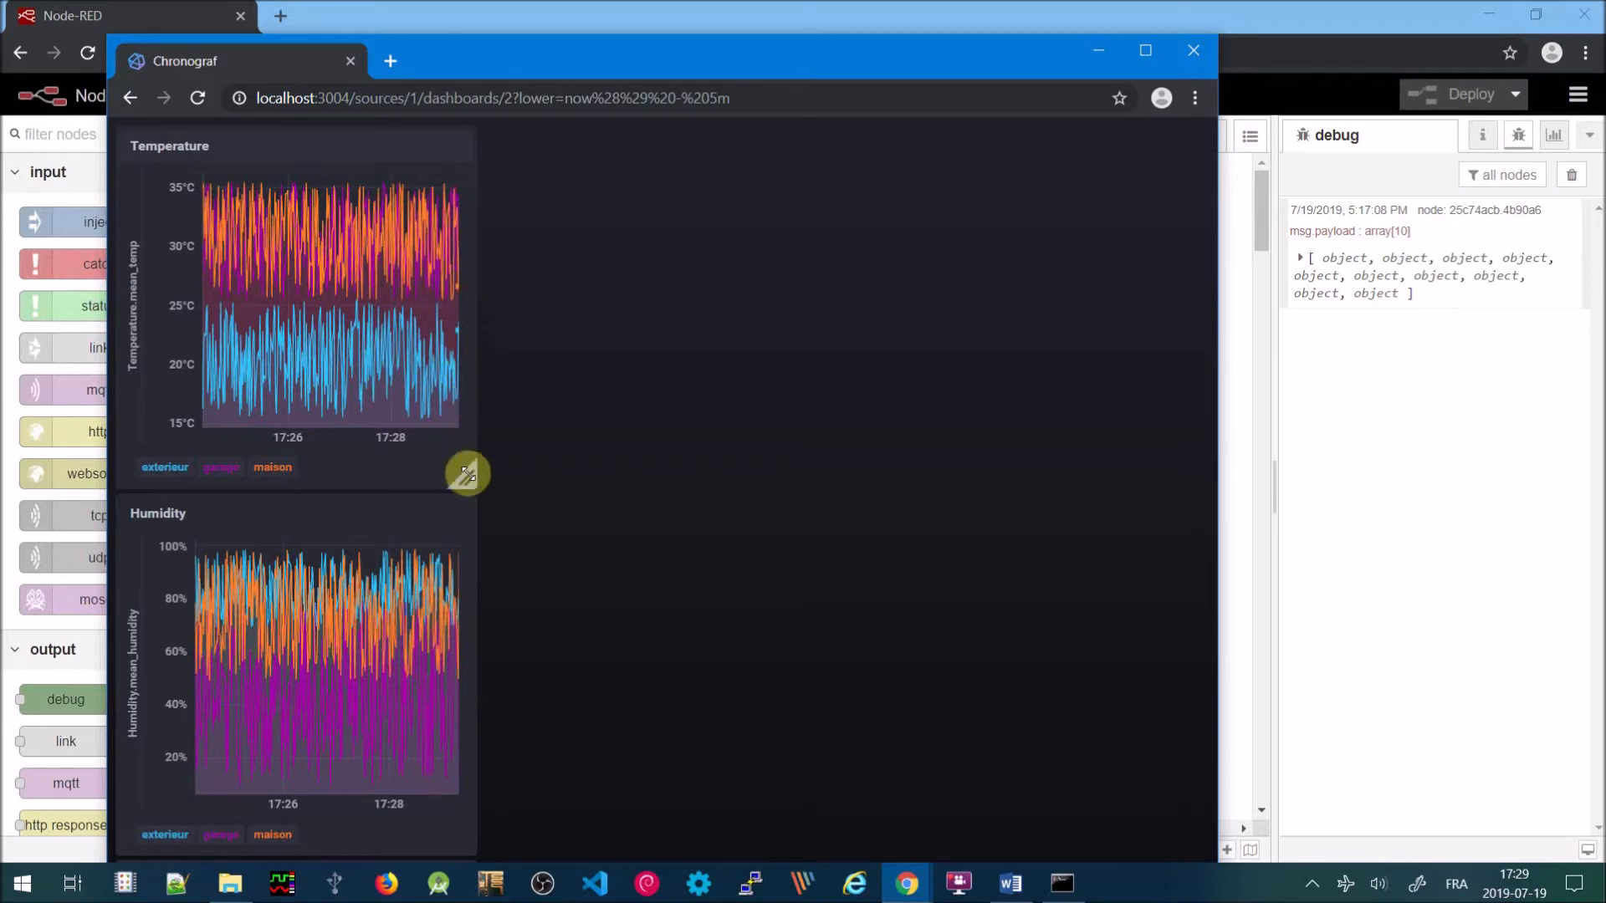
left_click_drag(466, 478, 1197, 390)
left_click_drag(1338, 400, 1183, 531)
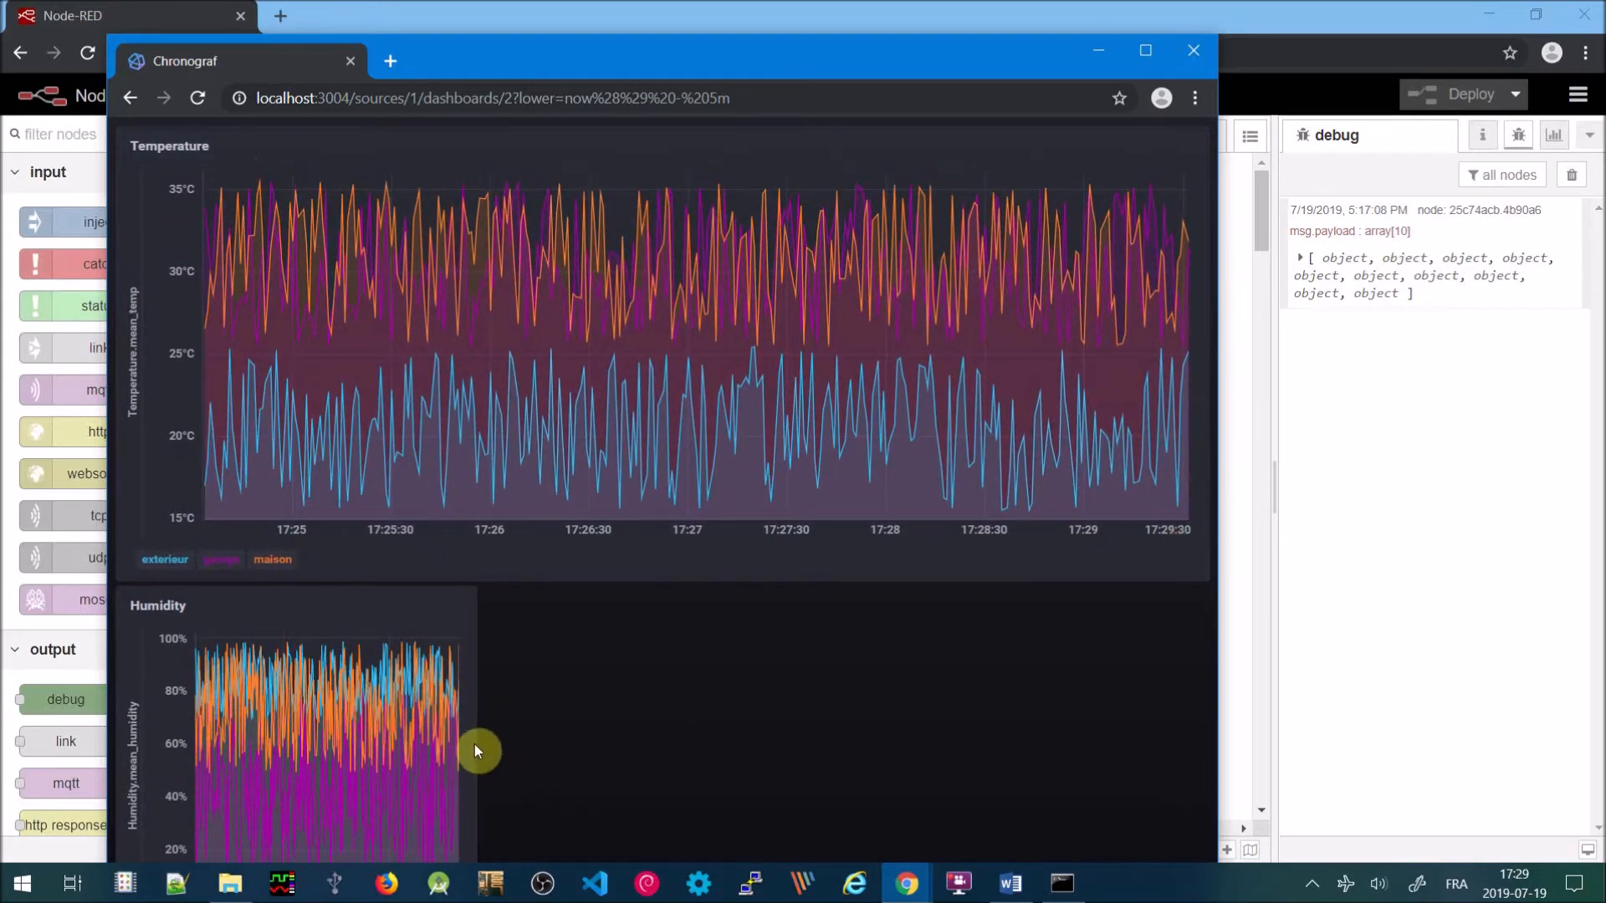
mouse_move(458, 741)
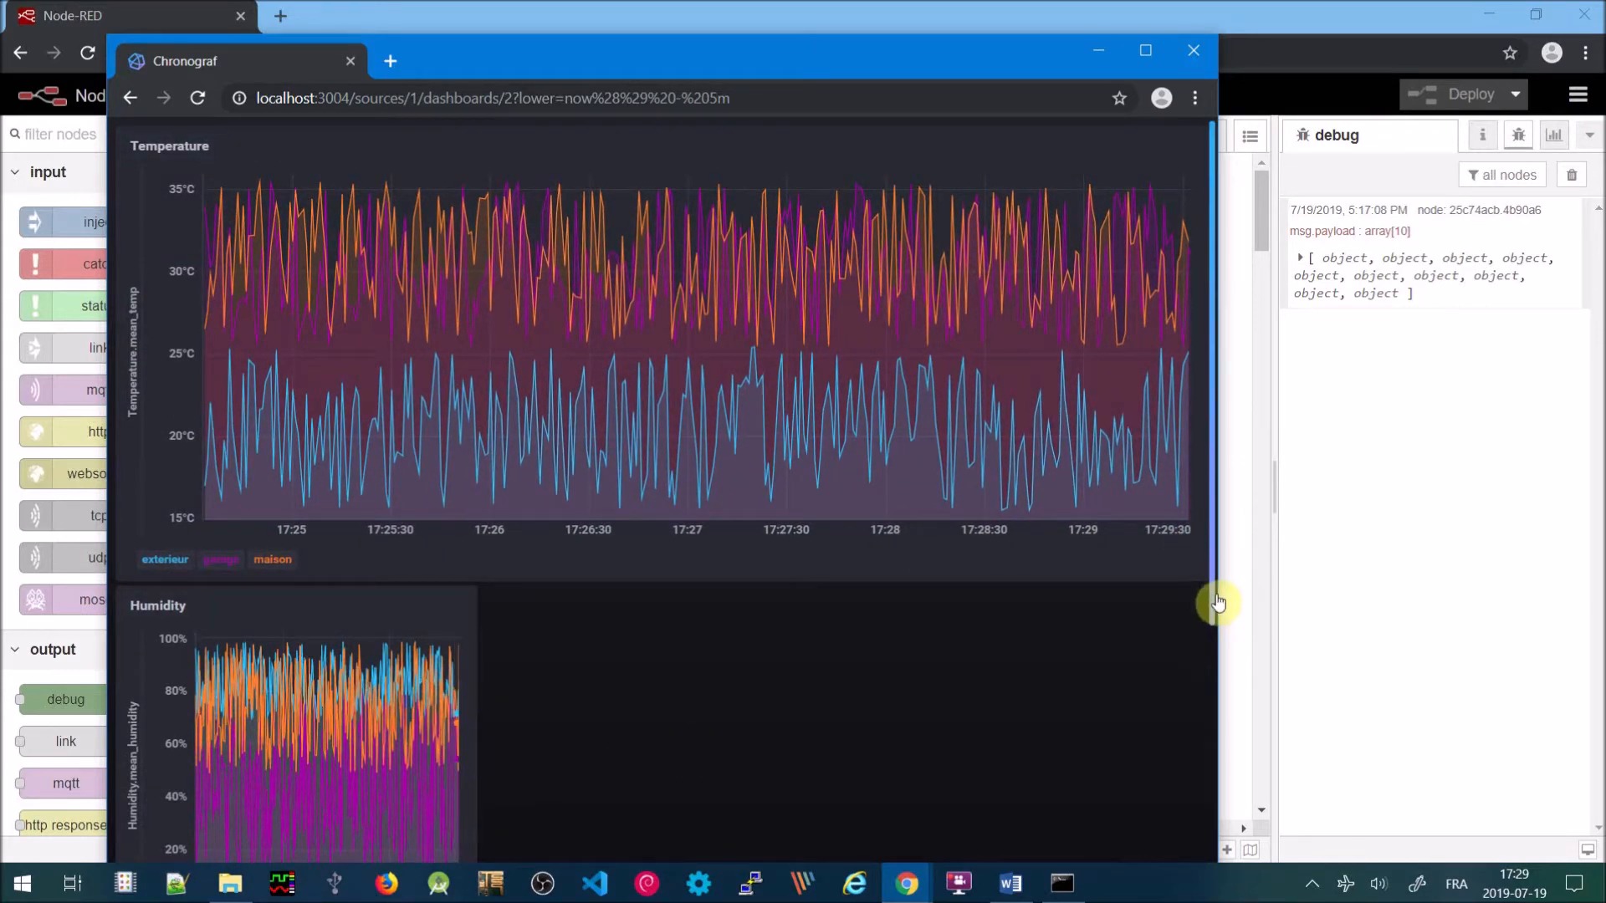
scroll(1212, 593, "down", 4)
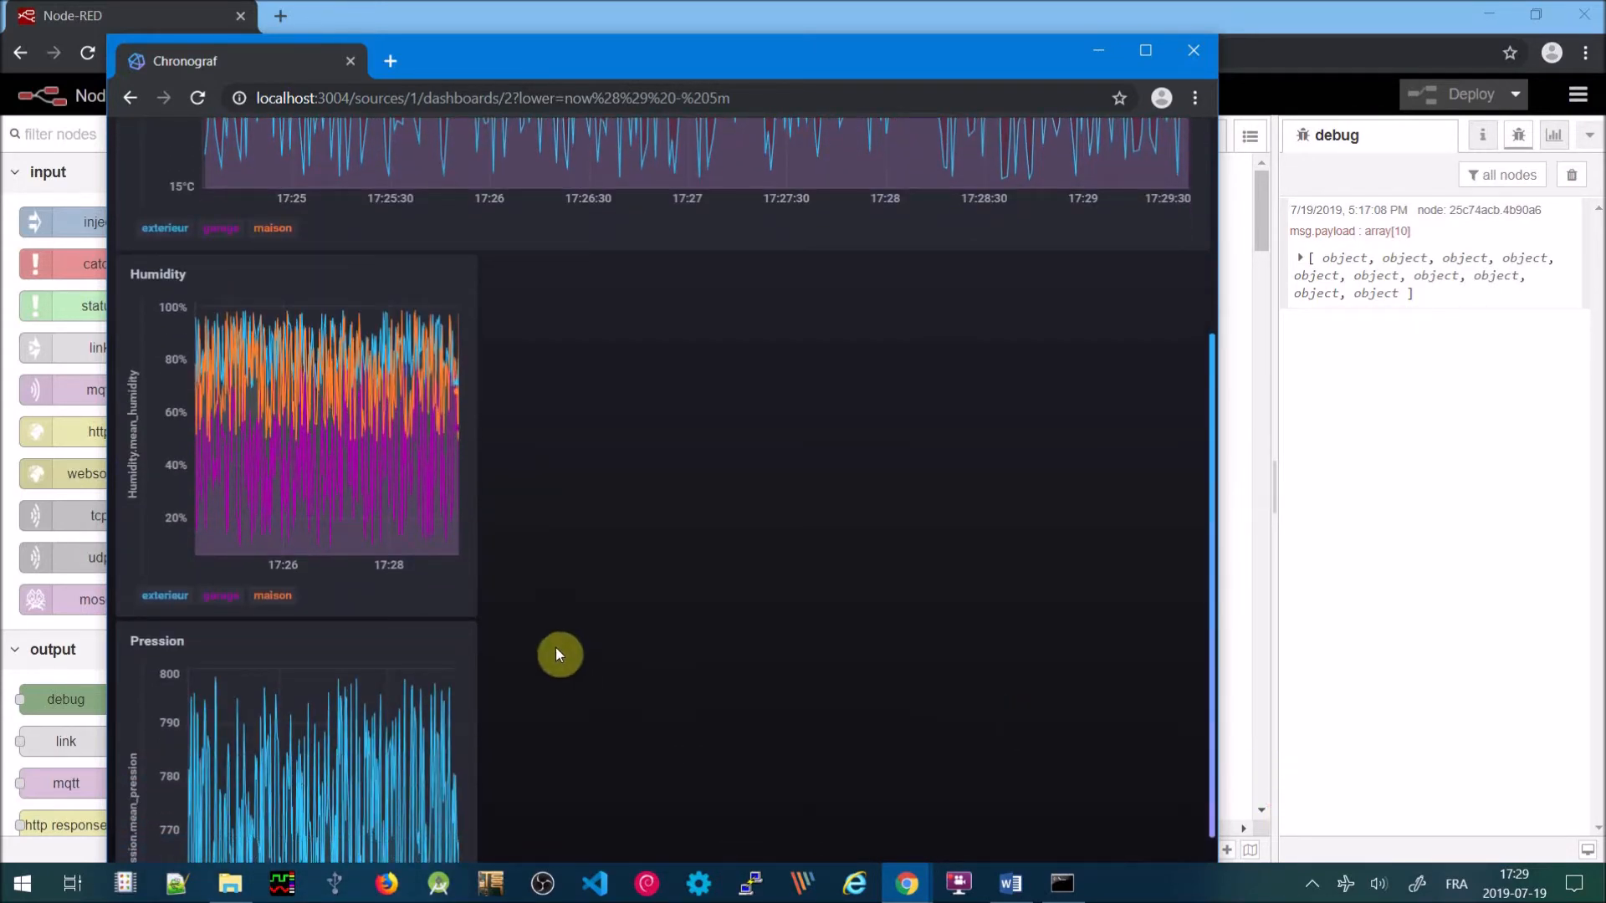
left_click_drag(466, 603, 1459, 621)
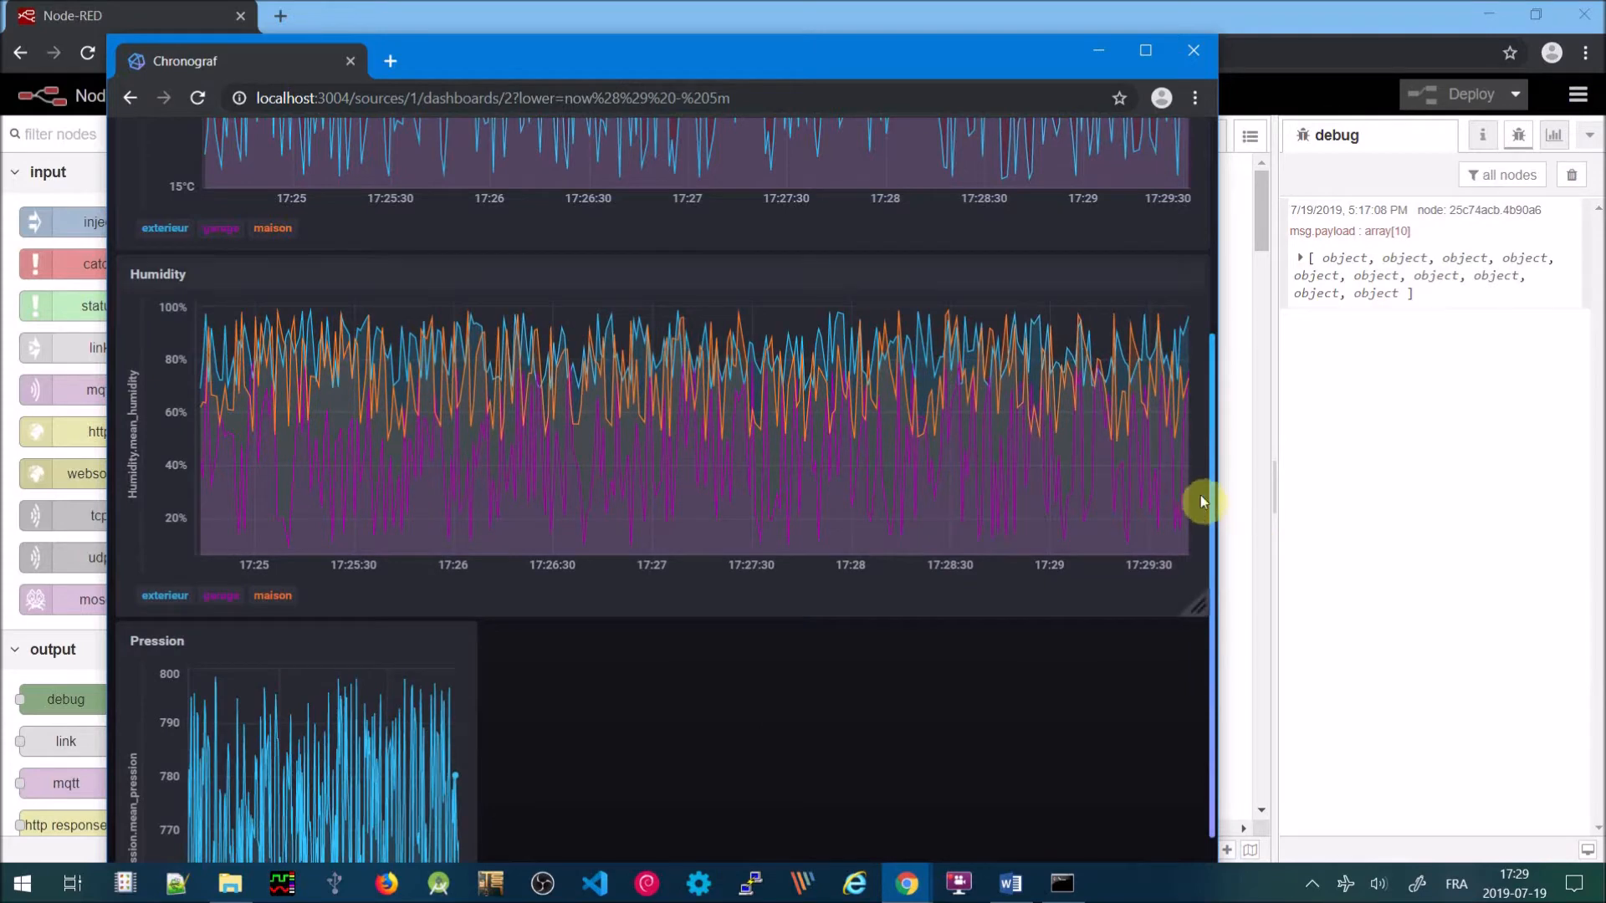
scroll(1217, 505, "down", 1)
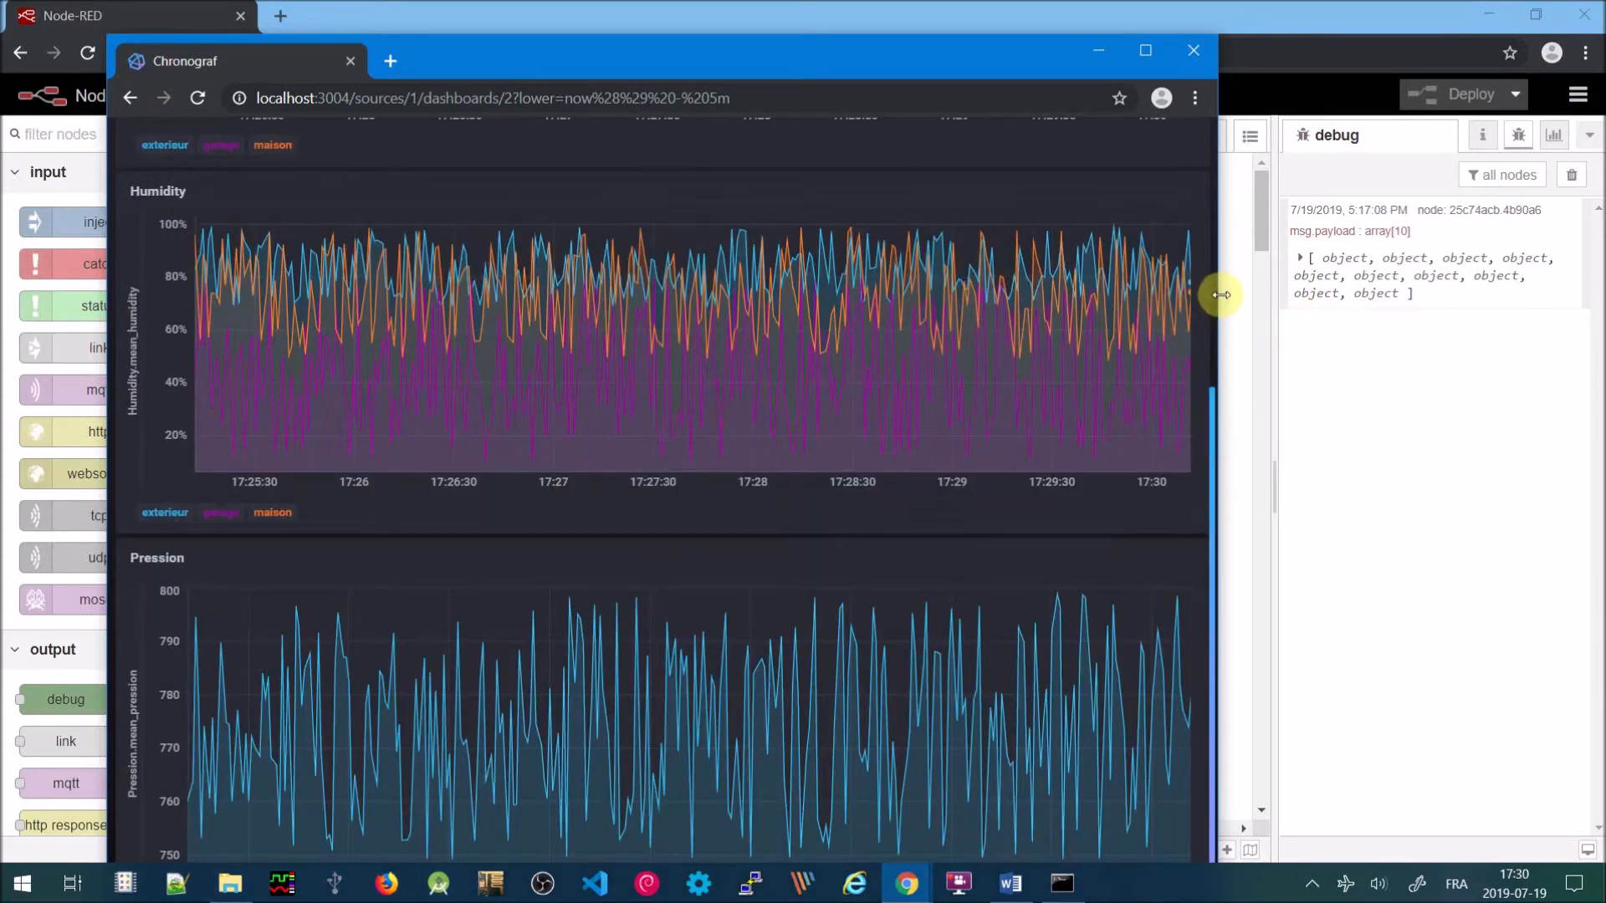
Narrow the browser window to check how the stacked graphs adapt, and maximize it again
left_click_drag(1214, 293, 675, 333)
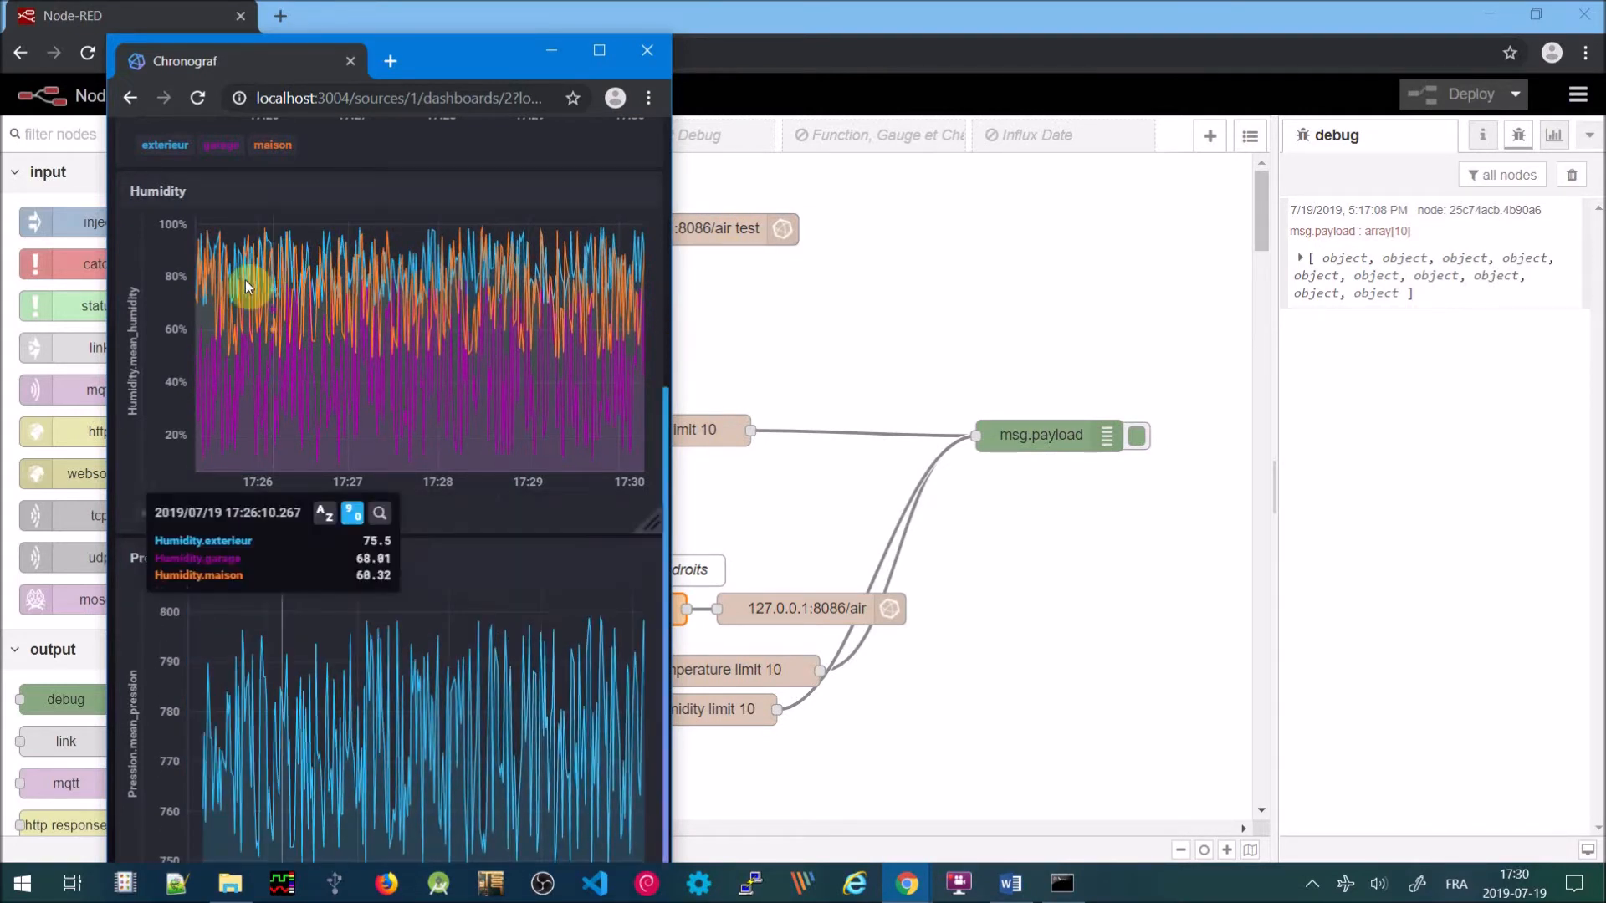
scroll(635, 351, "up", 5)
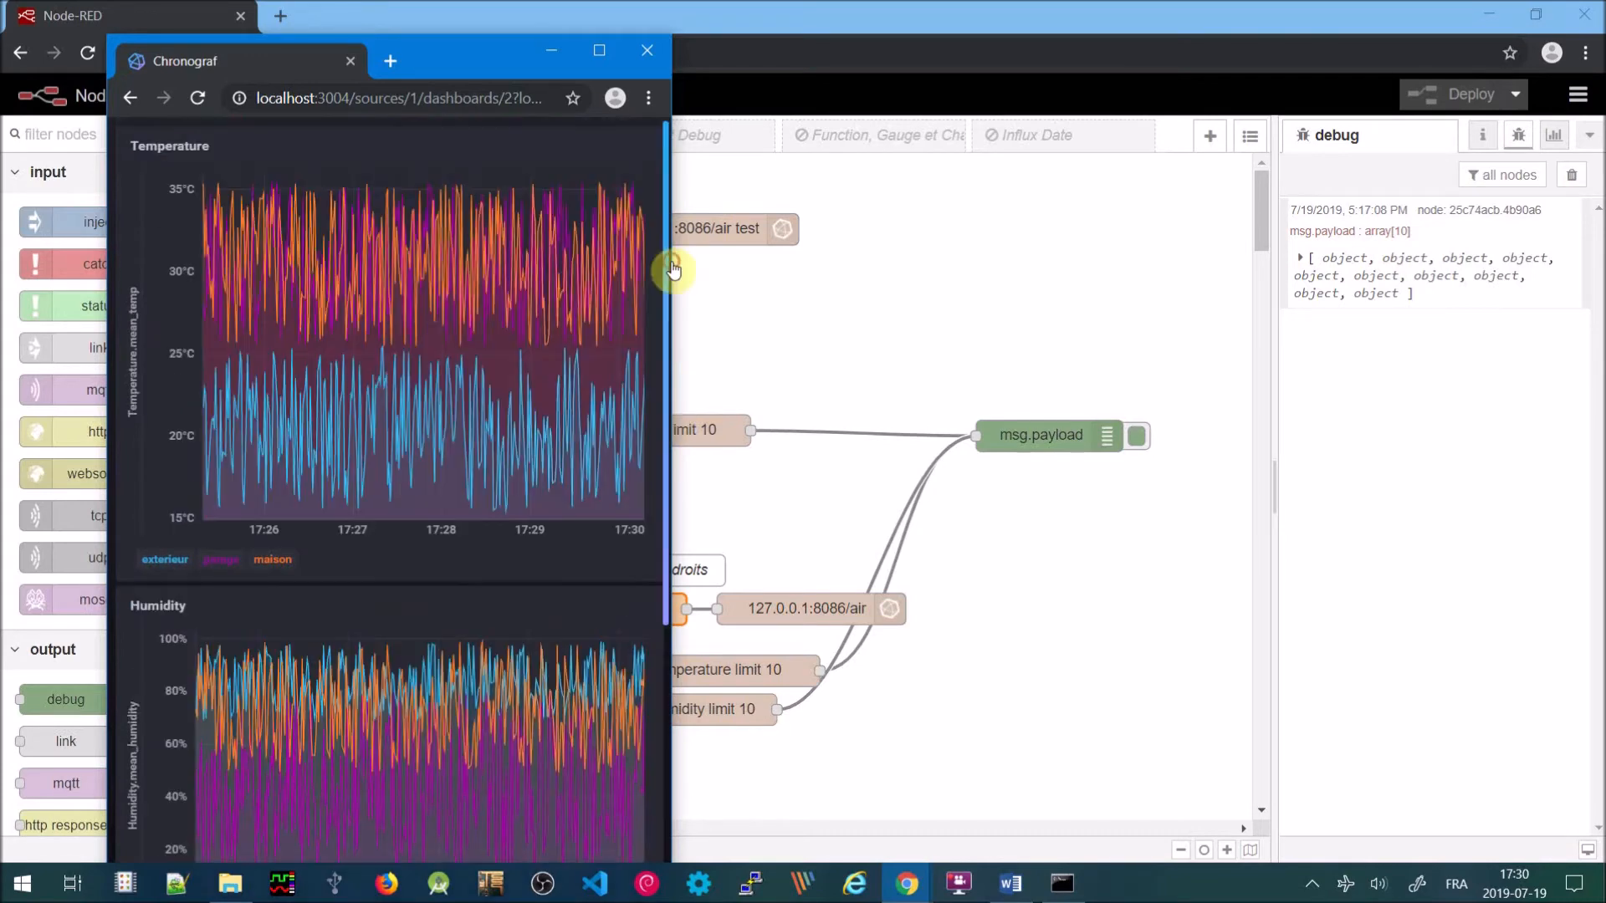
left_click(601, 50)
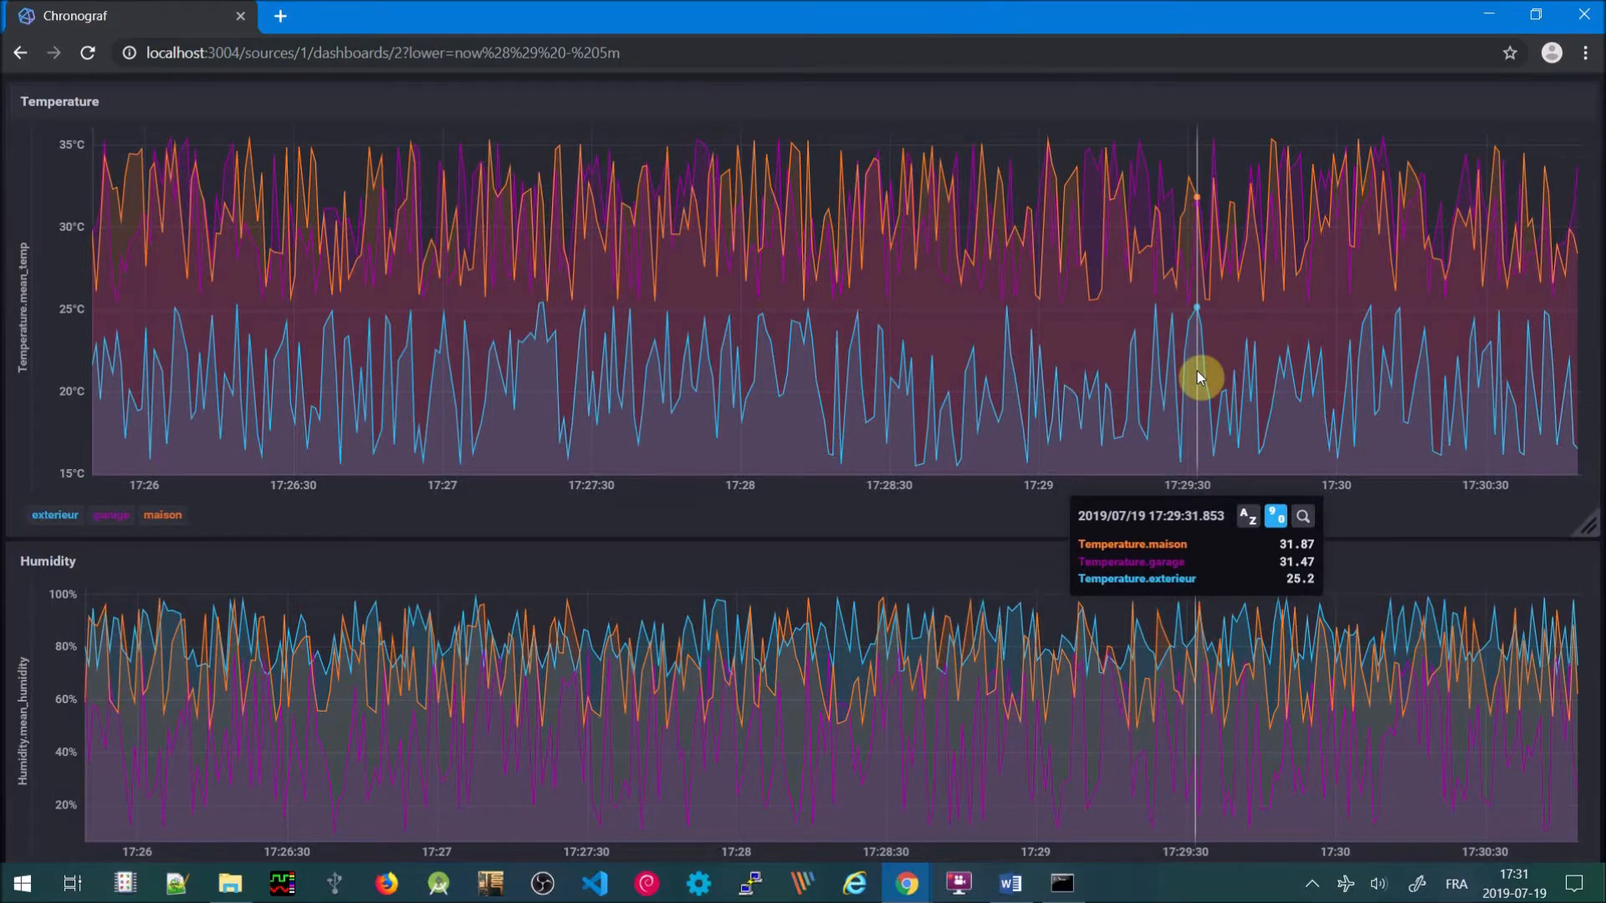
Exit presentation mode on the Air dashboard
key("Escape")
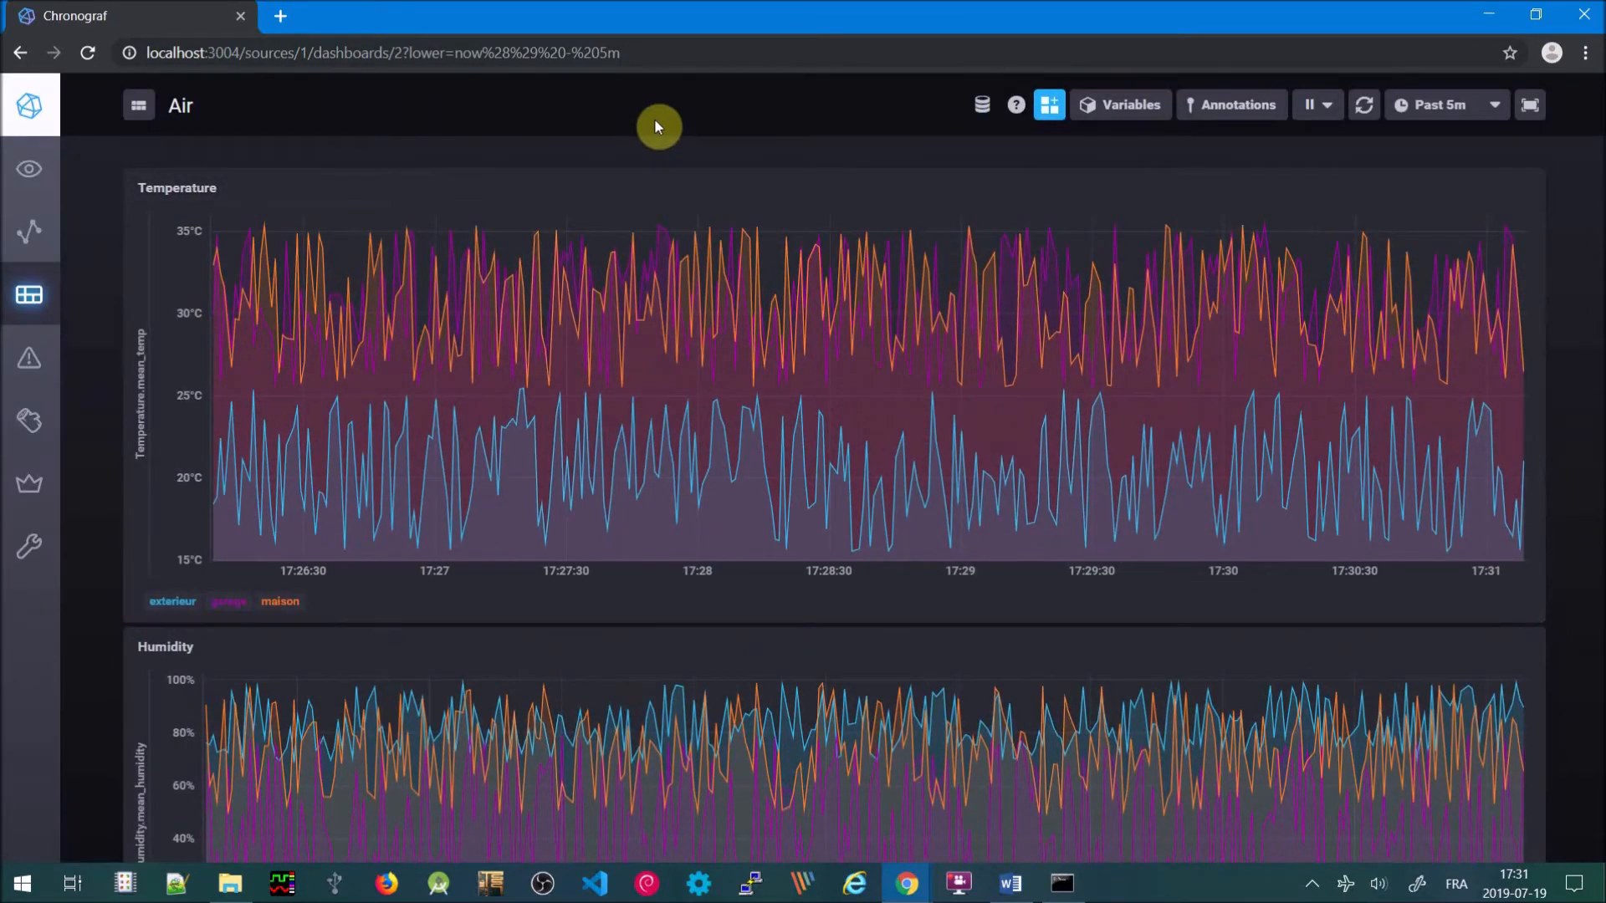
mouse_move(1017, 107)
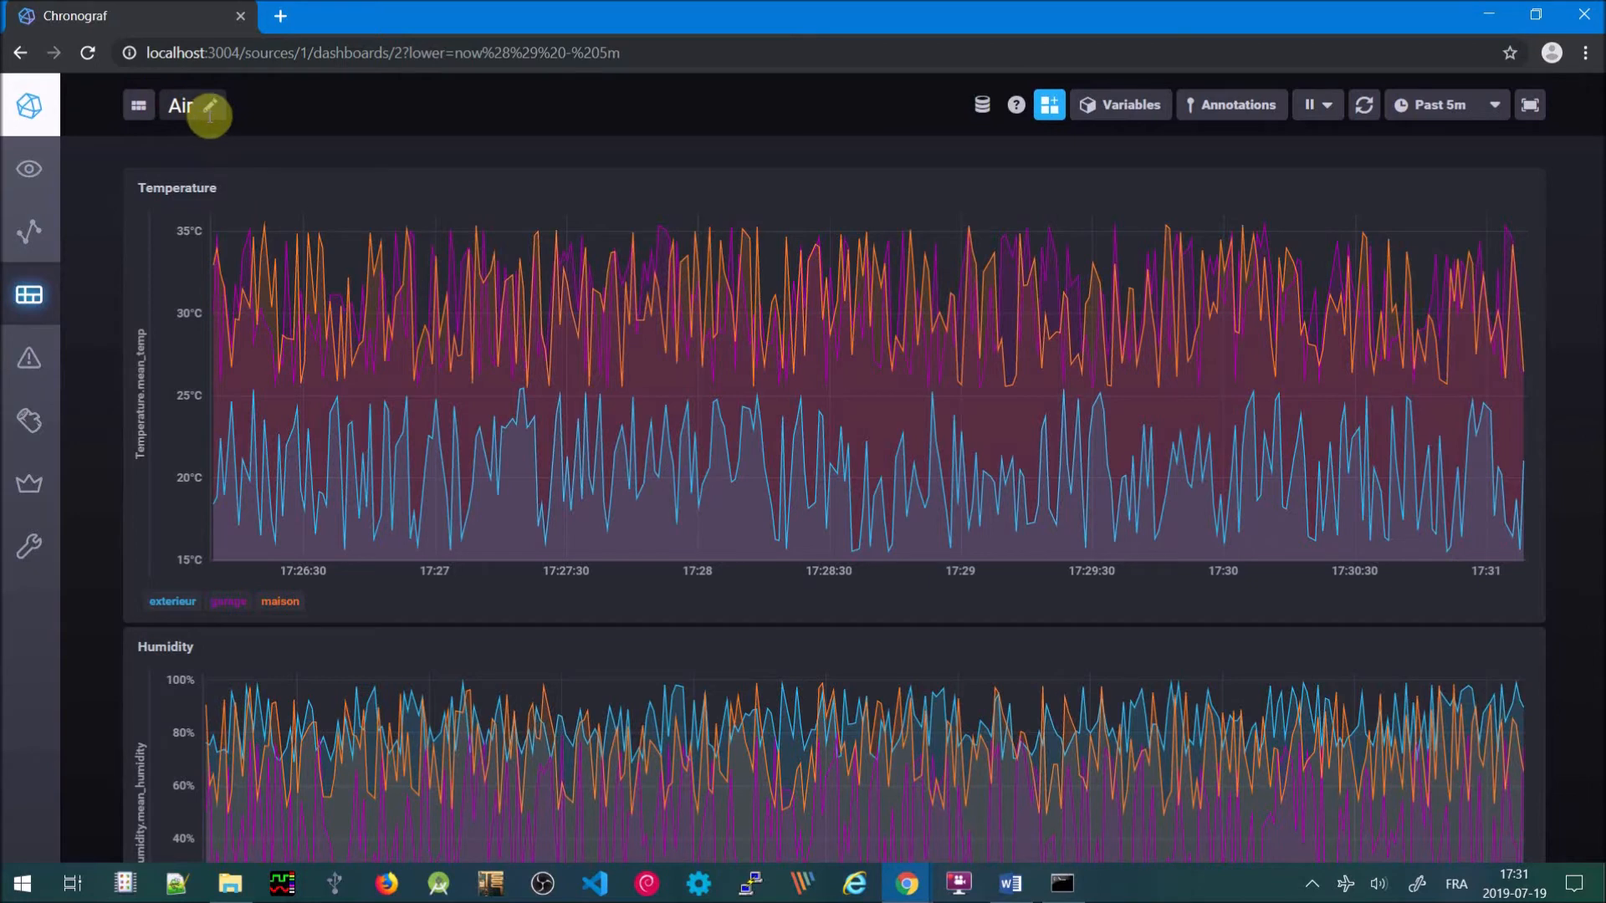
left_click(25, 303)
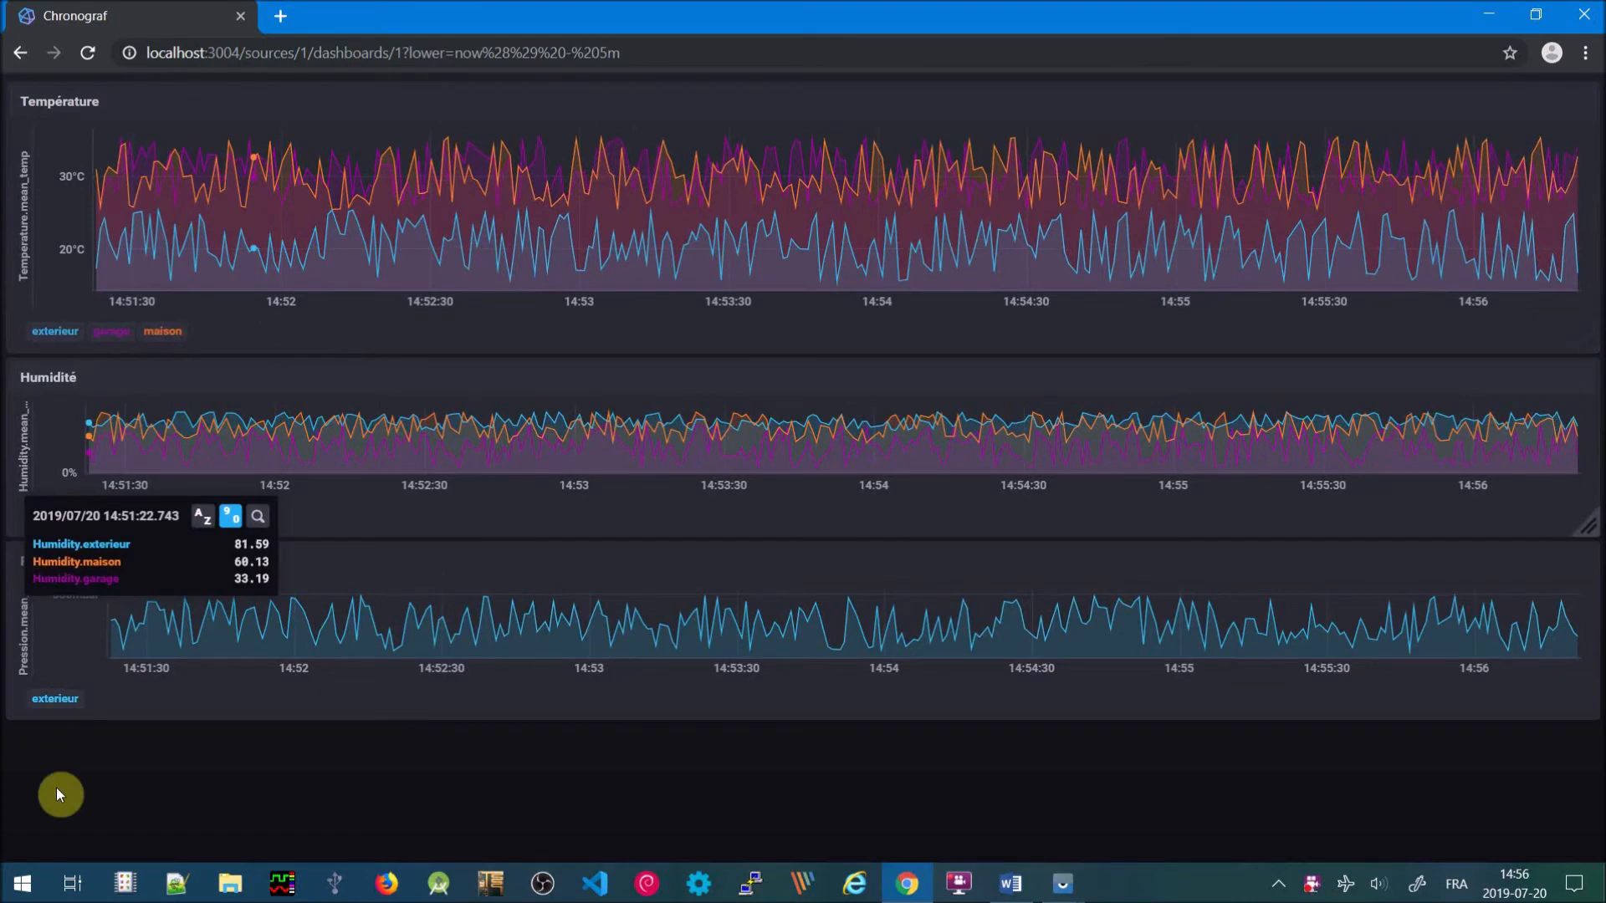
Open a Command Prompt and run ipconfig to look up the computer's IPv4 address
left_click(19, 889)
left_click(18, 890)
left_click(18, 891)
type("cmd")
key("Return")
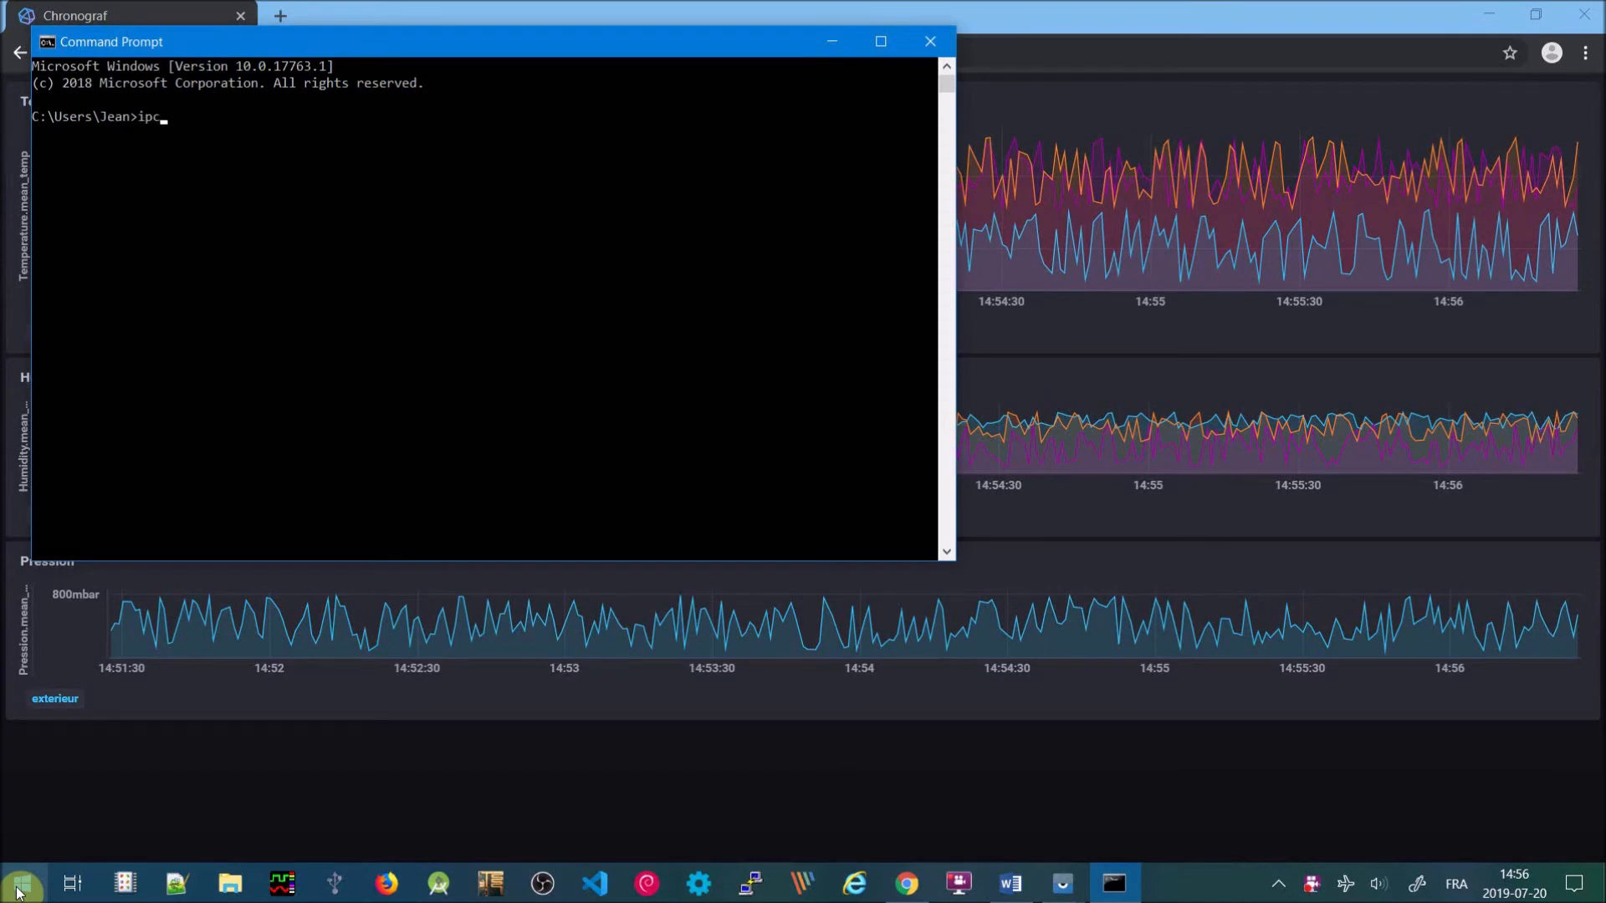
type("ipconfig")
key("Return")
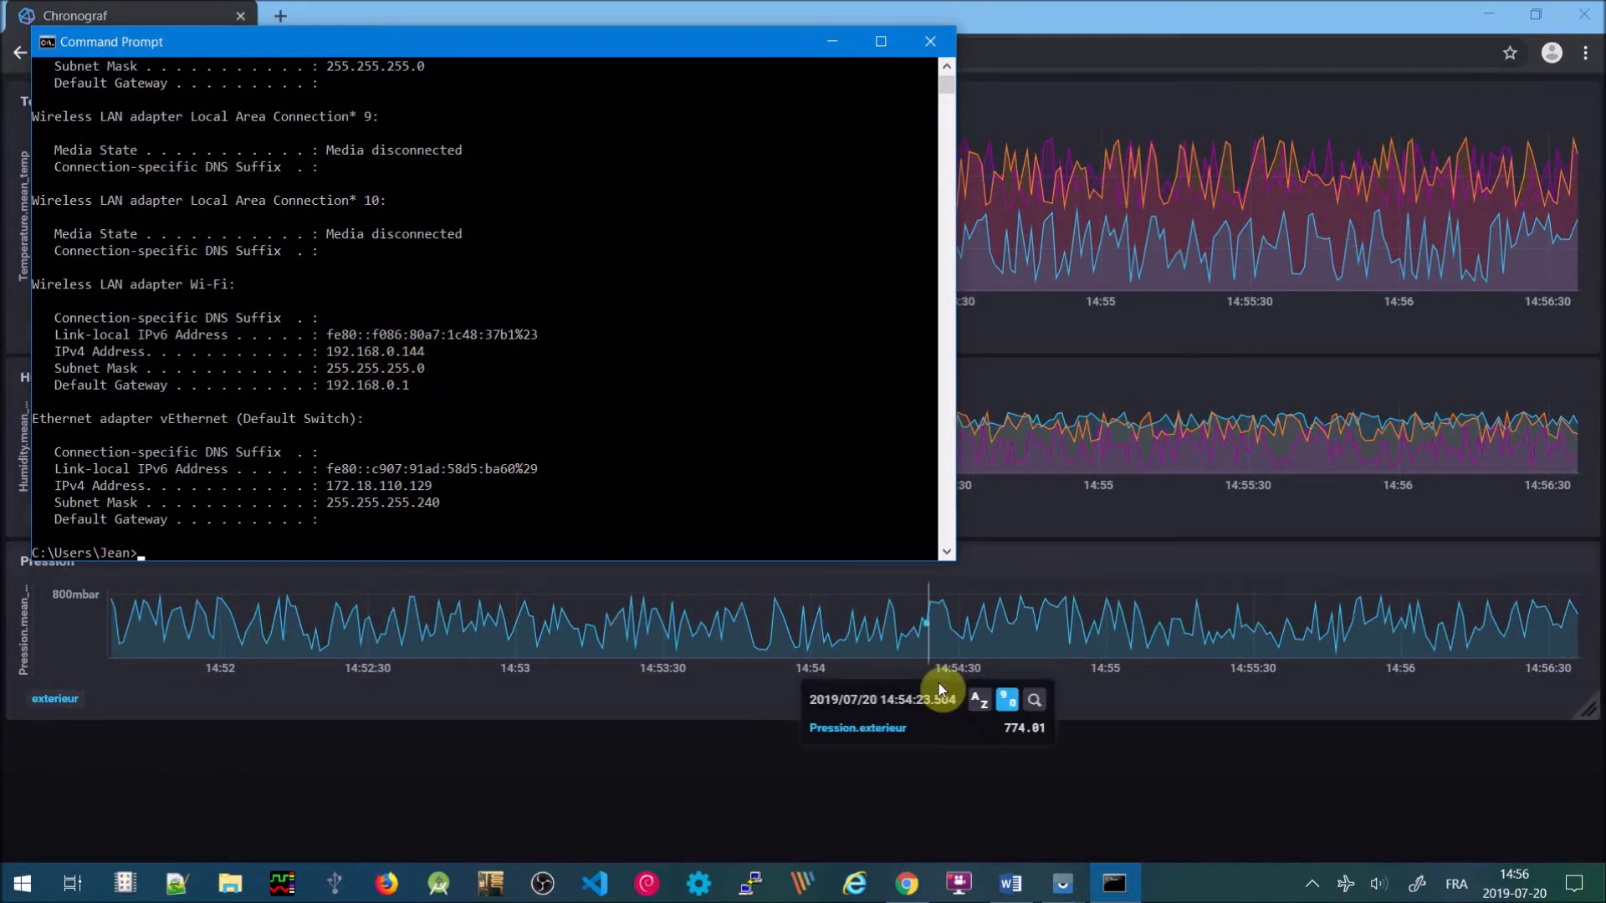
Switch to the M512 phone window in Vysor and narrow the temperature, humidity and pressure graphs on its dashboard
left_click(1067, 882)
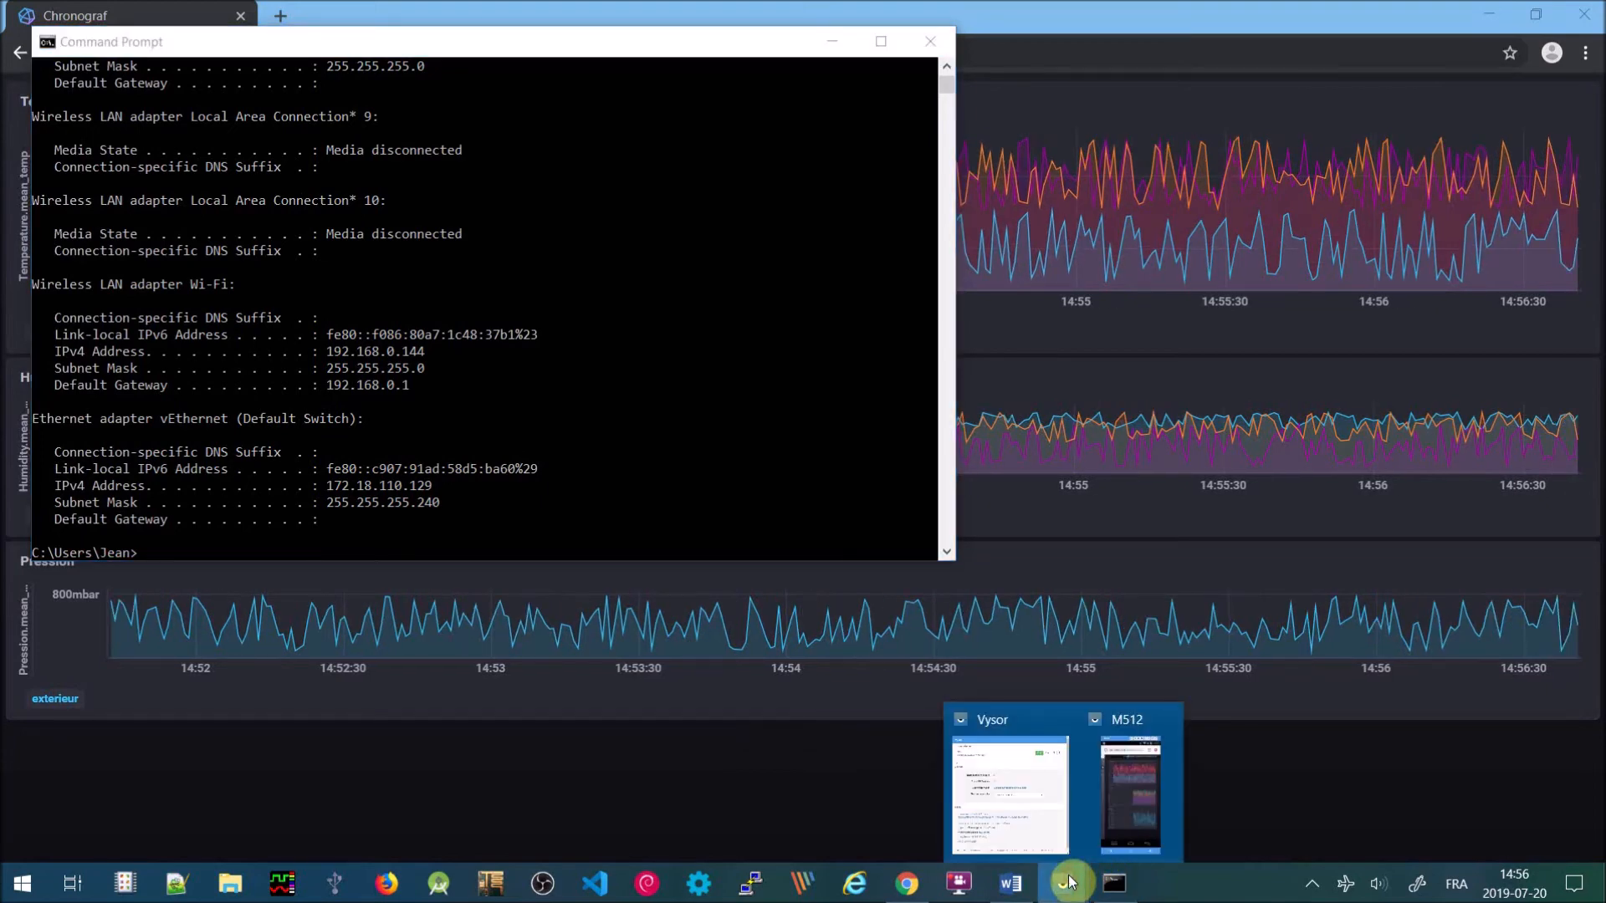
left_click(1105, 803)
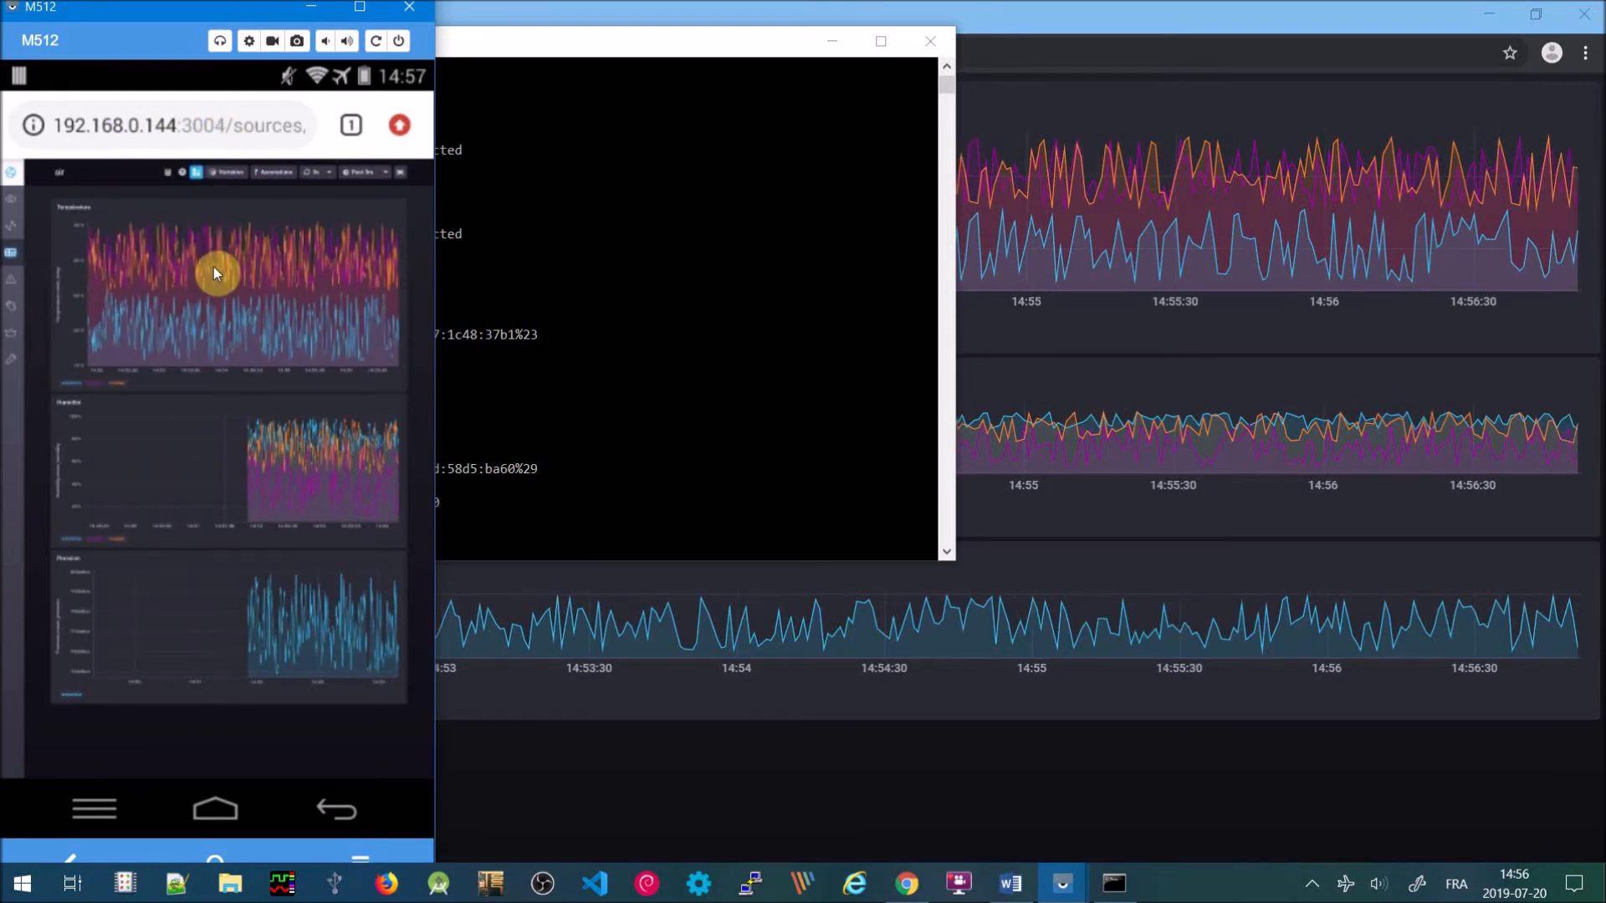
left_click(401, 387)
left_click_drag(401, 386, 369, 402)
left_click_drag(405, 513, 375, 508)
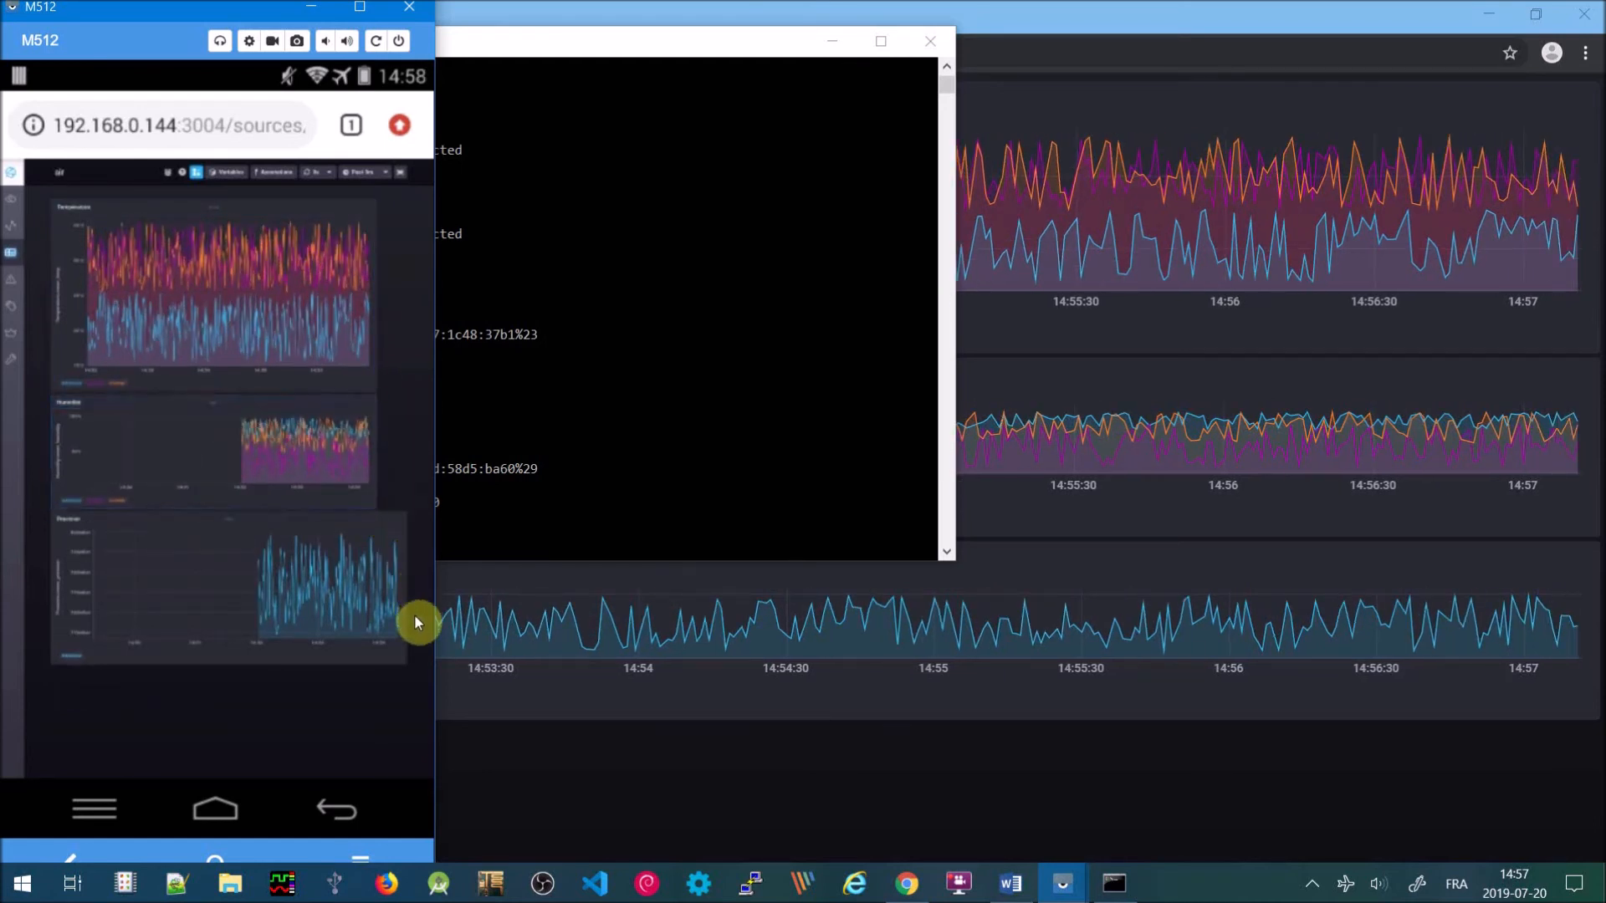
left_click(401, 662)
left_click_drag(401, 662, 363, 666)
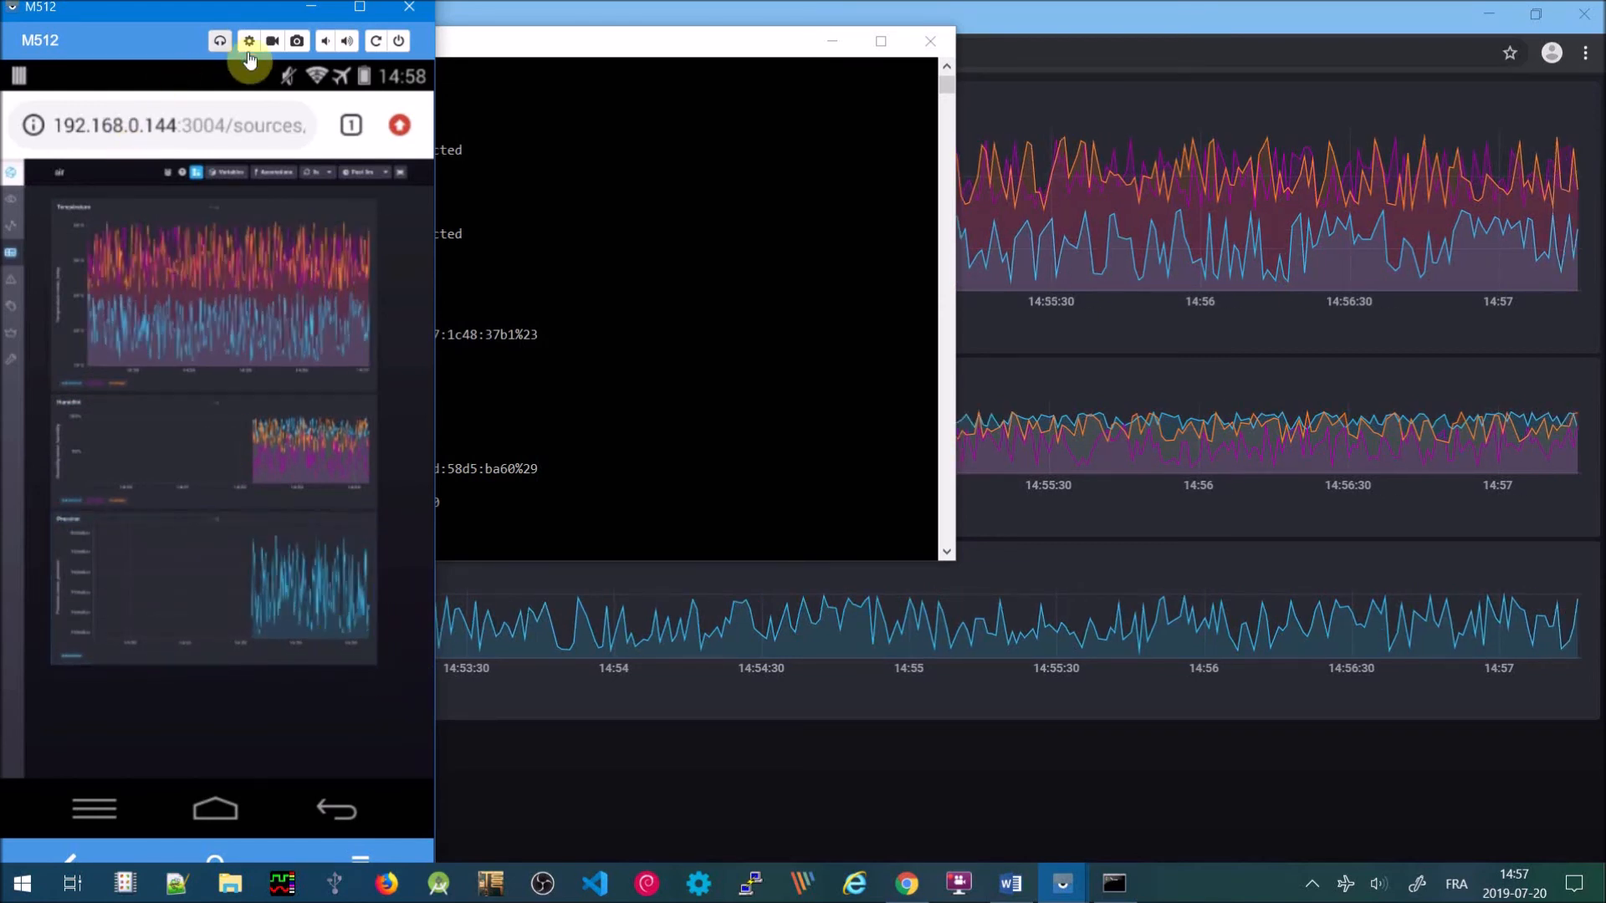
Load Chronograf at 192.168.0.144:3004 in the phone's browser and open its air dashboard
left_click(306, 127)
key("BackSpace")
key("BackSpace")
key("BackSpace")
key("BackSpace")
key("BackSpace")
key("BackSpace")
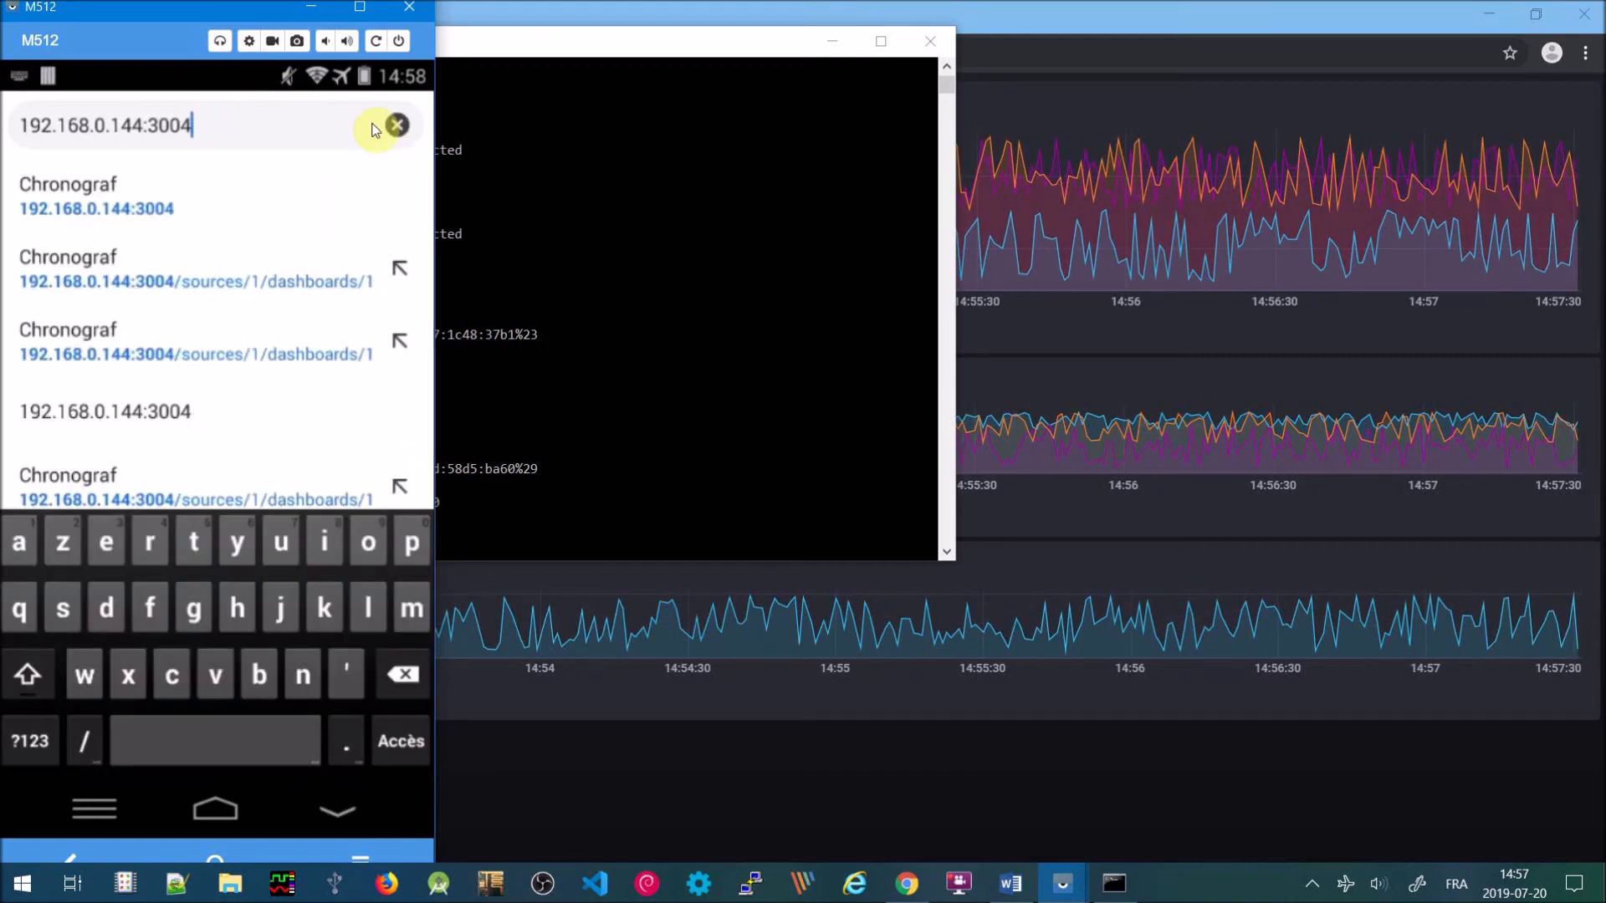
key("Return")
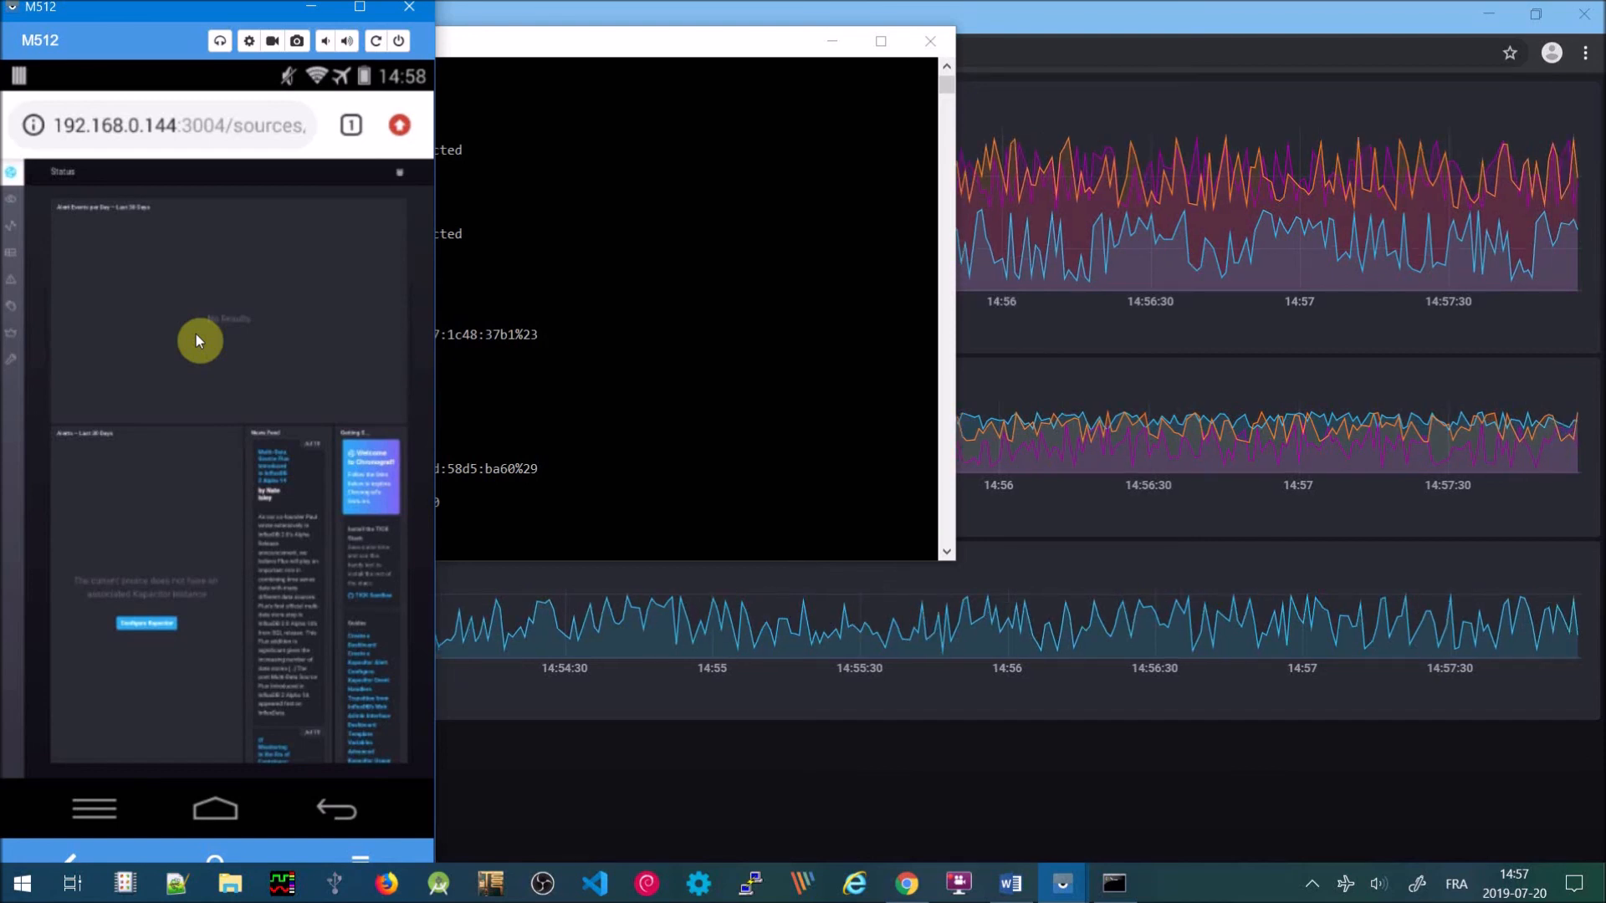
left_click(10, 260)
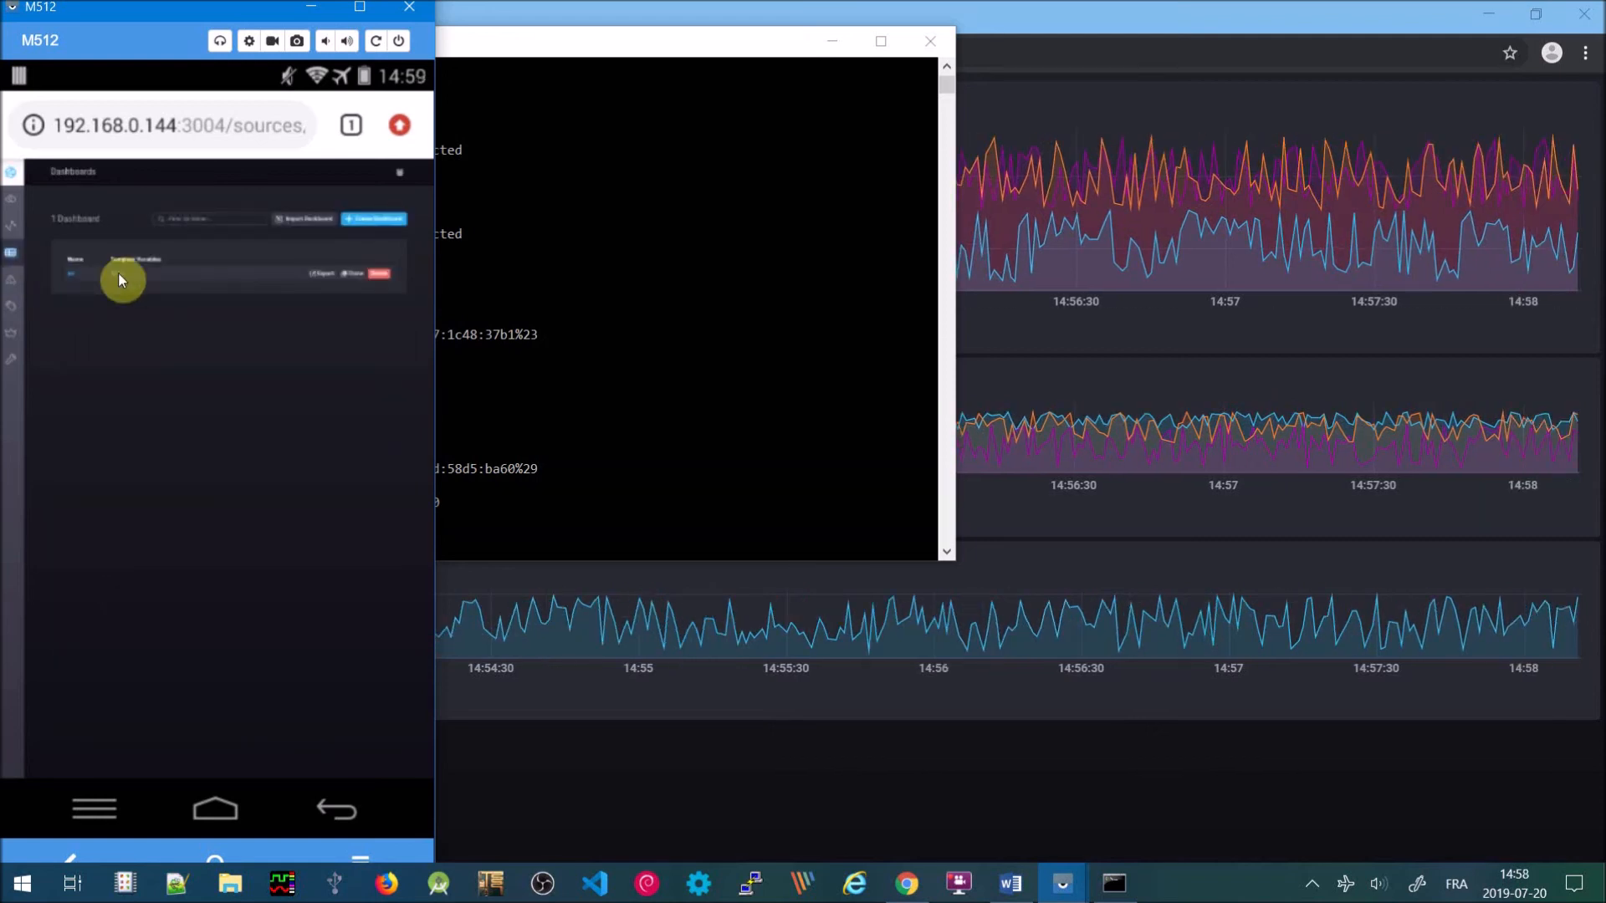
left_click(70, 273)
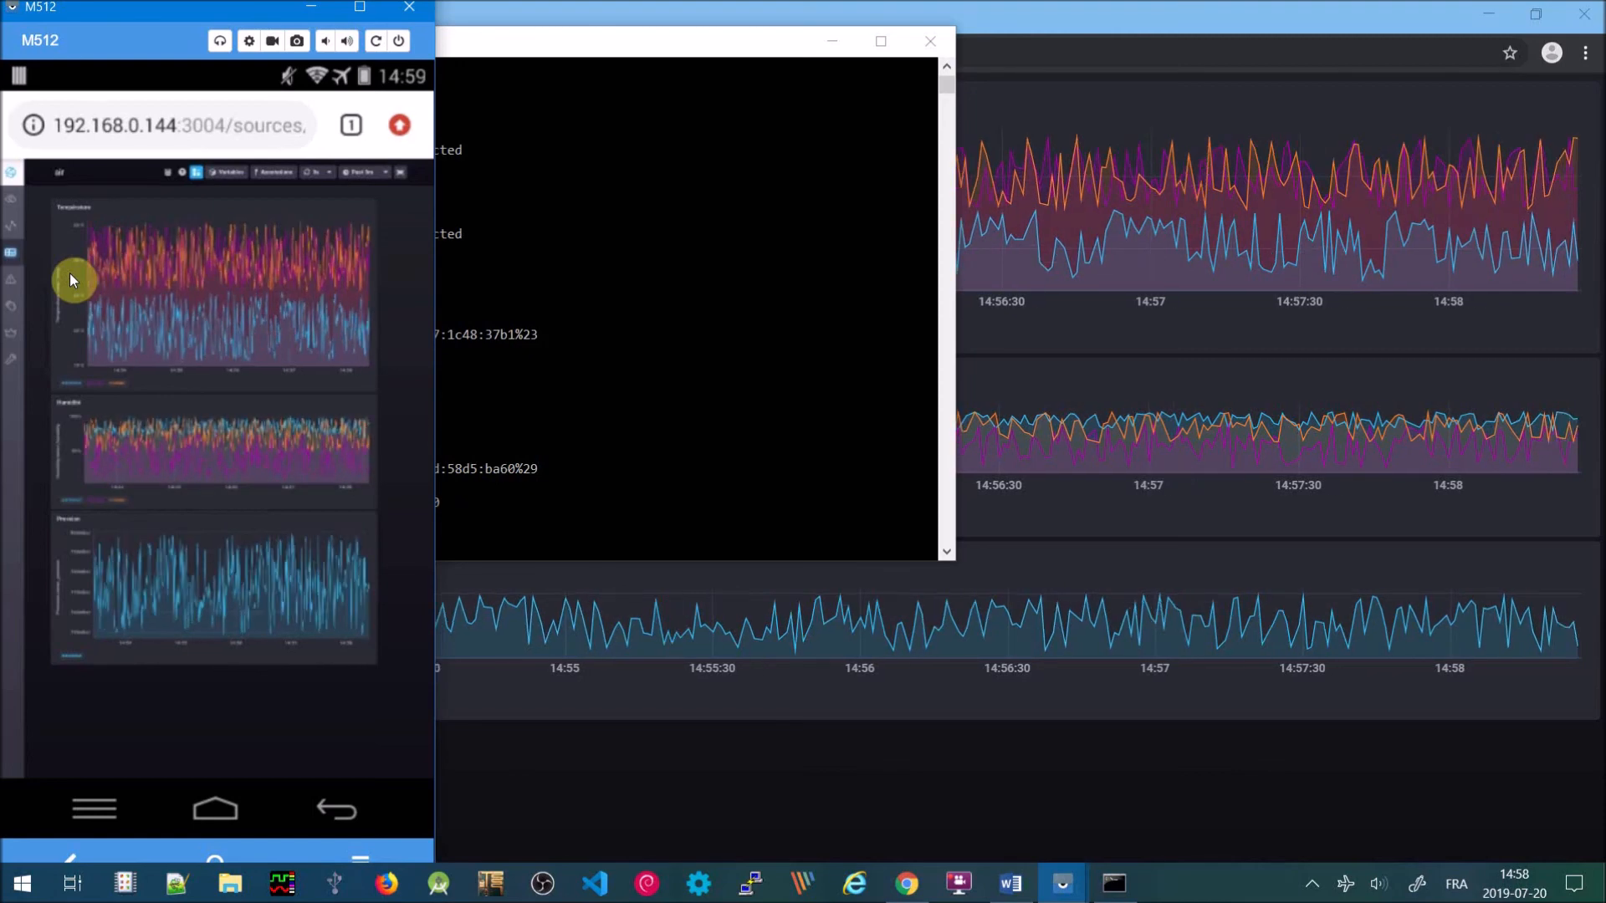